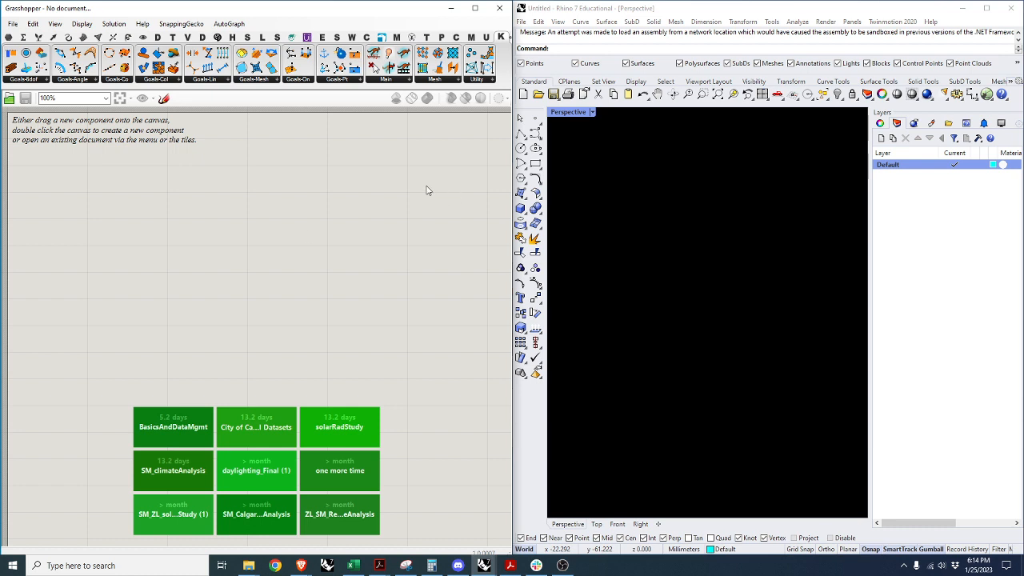
Place a Kangaroo Solver component on the empty canvas.
double_click(252, 216)
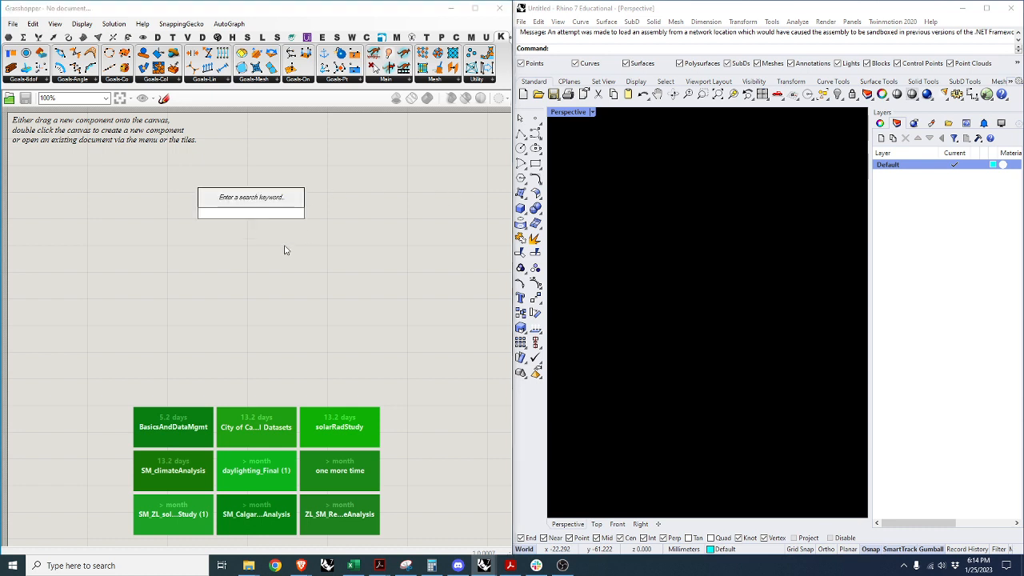
type("solver")
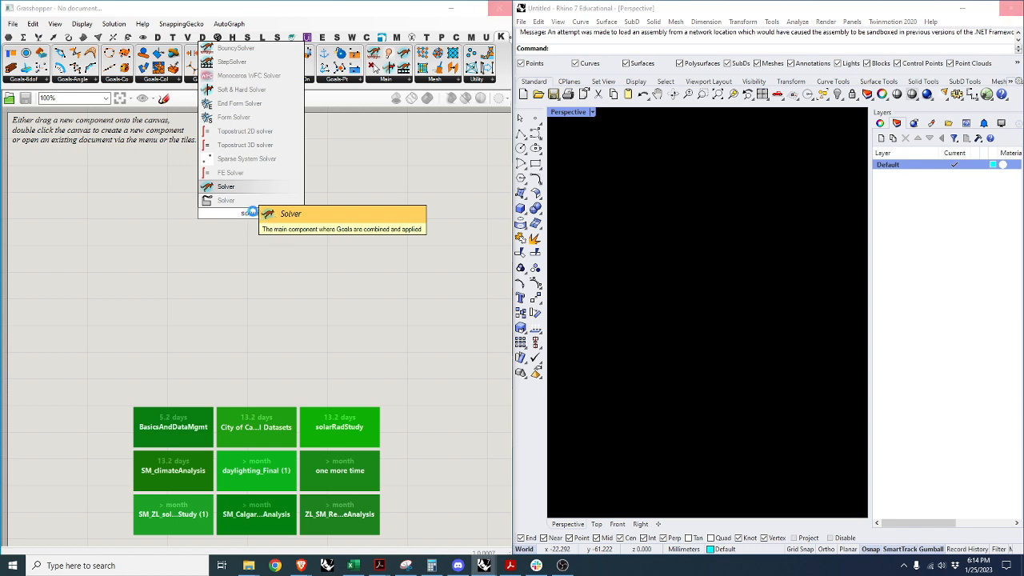
left_click(254, 204)
left_click(246, 221)
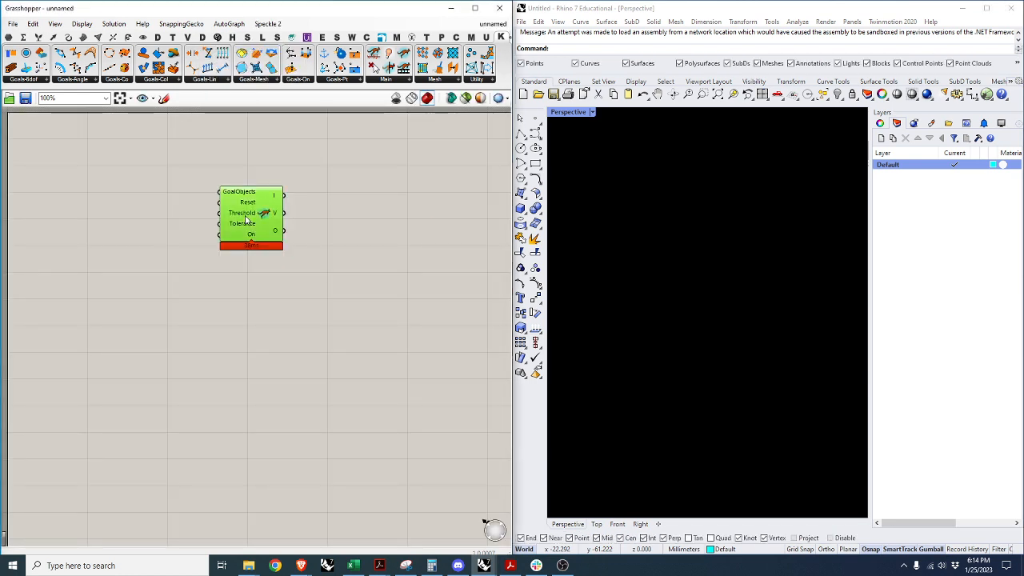
left_click_drag(264, 213, 278, 199)
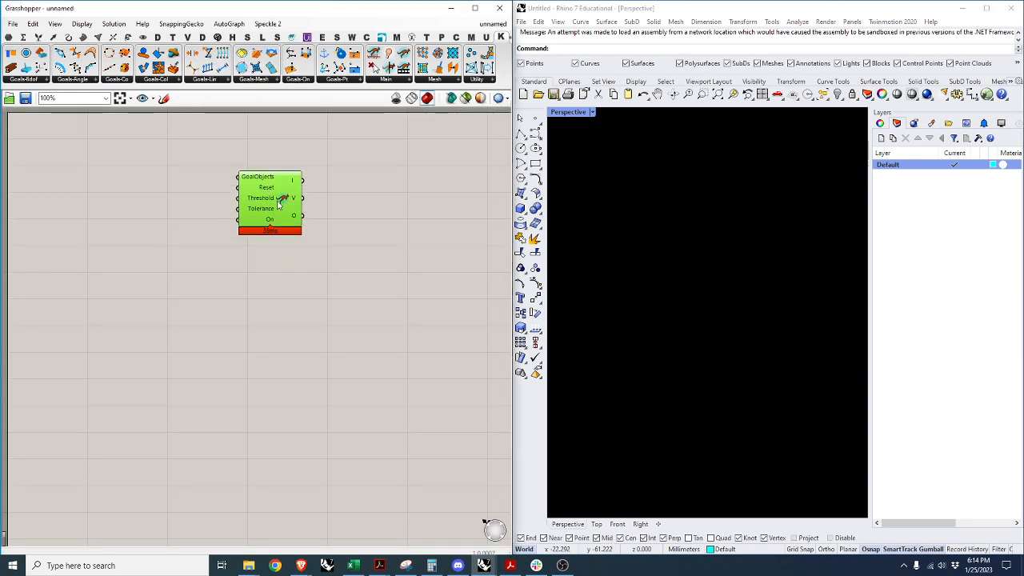
Add the Bifocals component above the Solver to label components with their names.
double_click(199, 159)
type("bif")
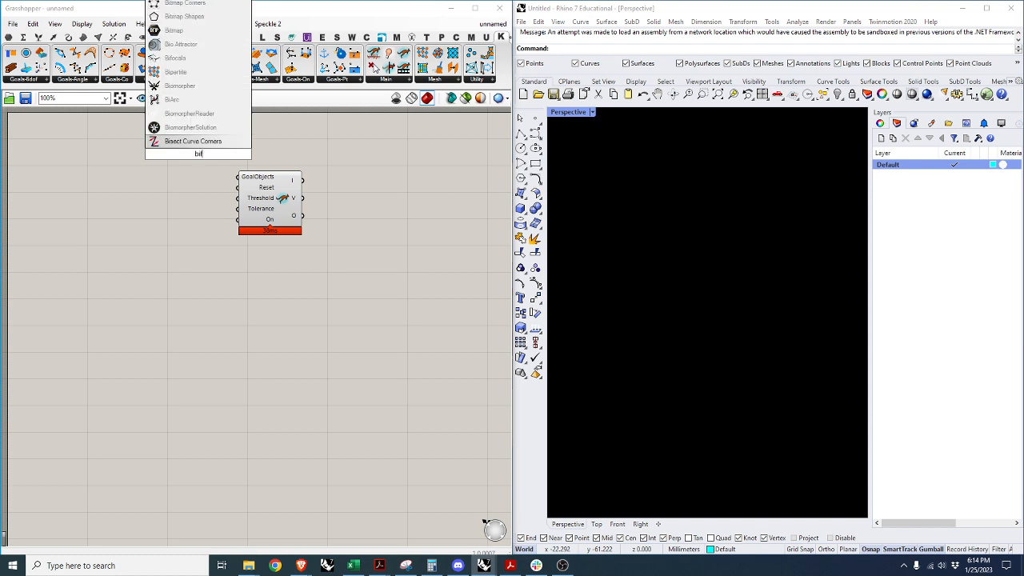
type("ocals")
key("Return")
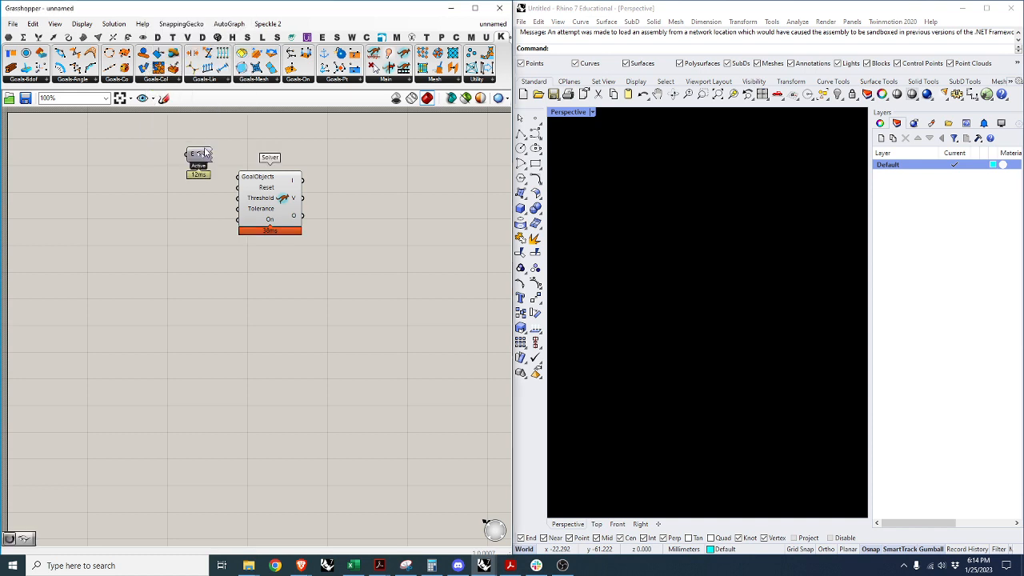
Place a BouncySolver component next to the plain Solver and delete the plain Solver.
scroll(221, 245, "down", 5)
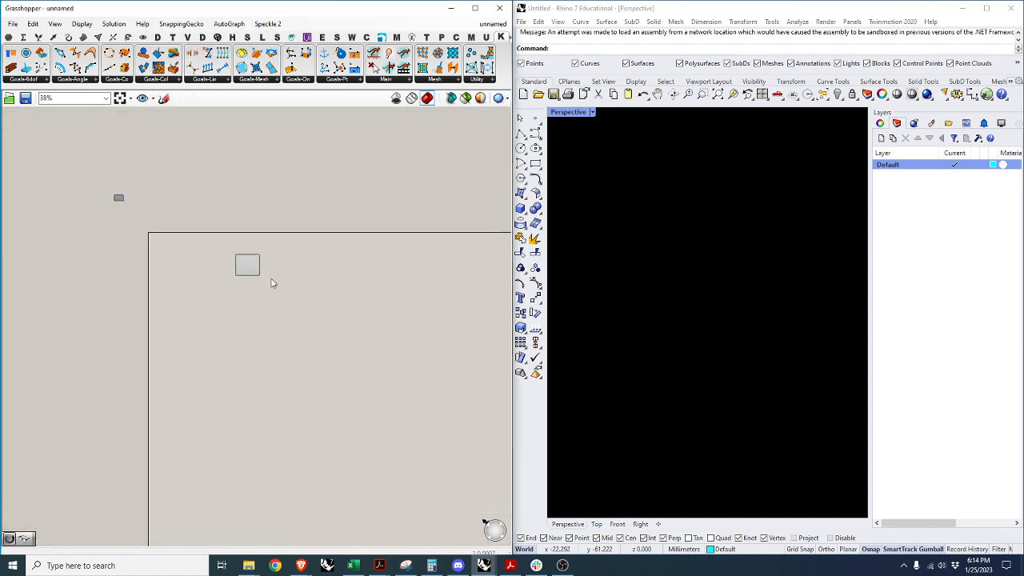
scroll(272, 276, "up", 5)
double_click(265, 350)
type("bouncy")
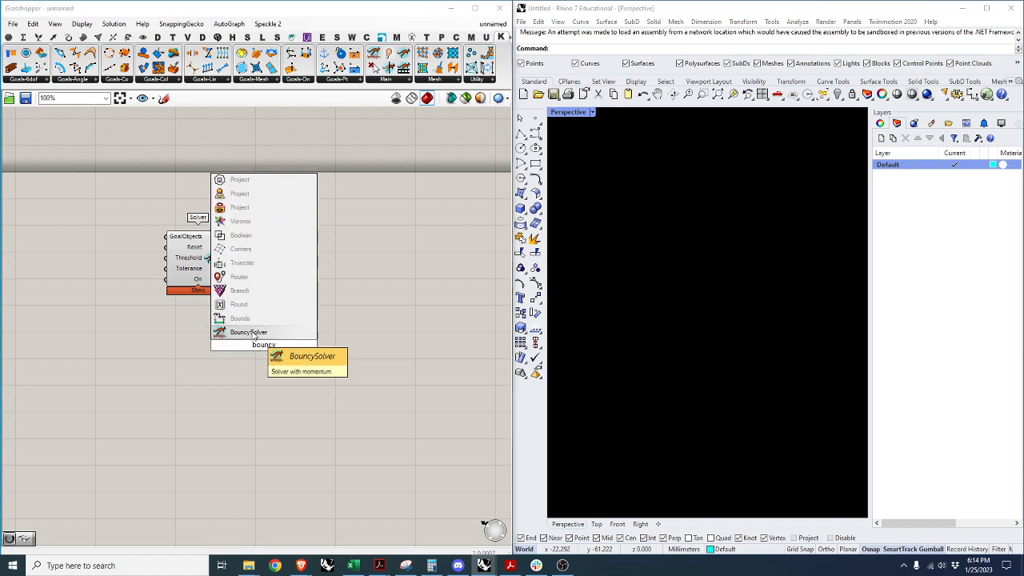
left_click(248, 332)
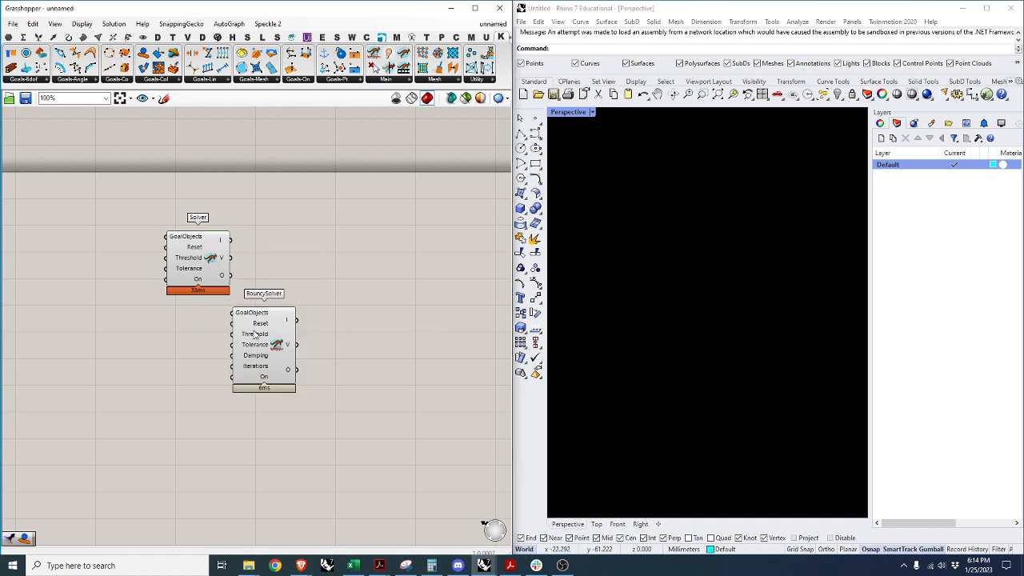
left_click_drag(275, 343, 284, 250)
left_click(211, 271)
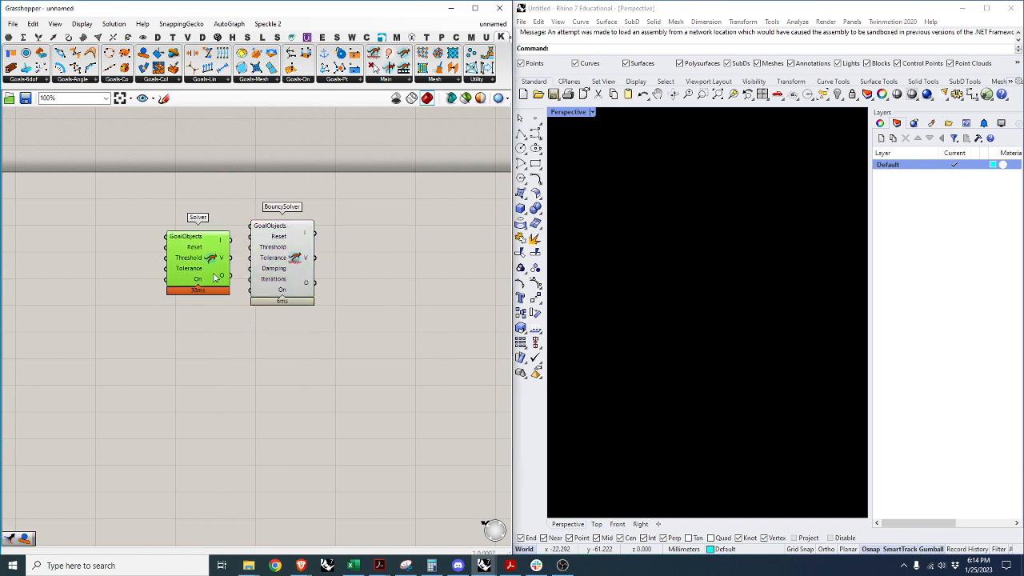
key("Delete")
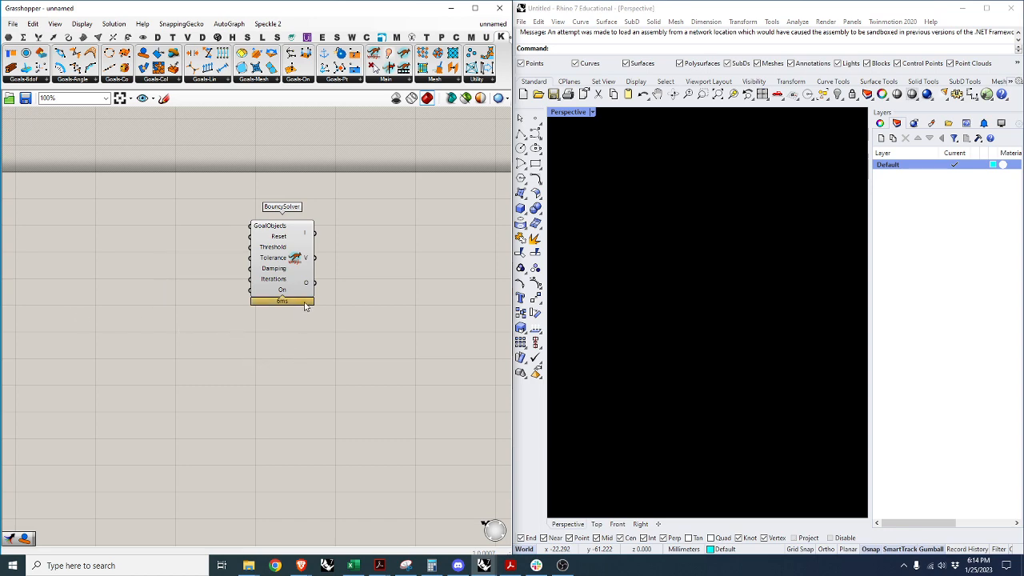
Add a Merge component, connect its result to the BouncySolver's GoalObjects input and align the two.
scroll(304, 303, "down", 2)
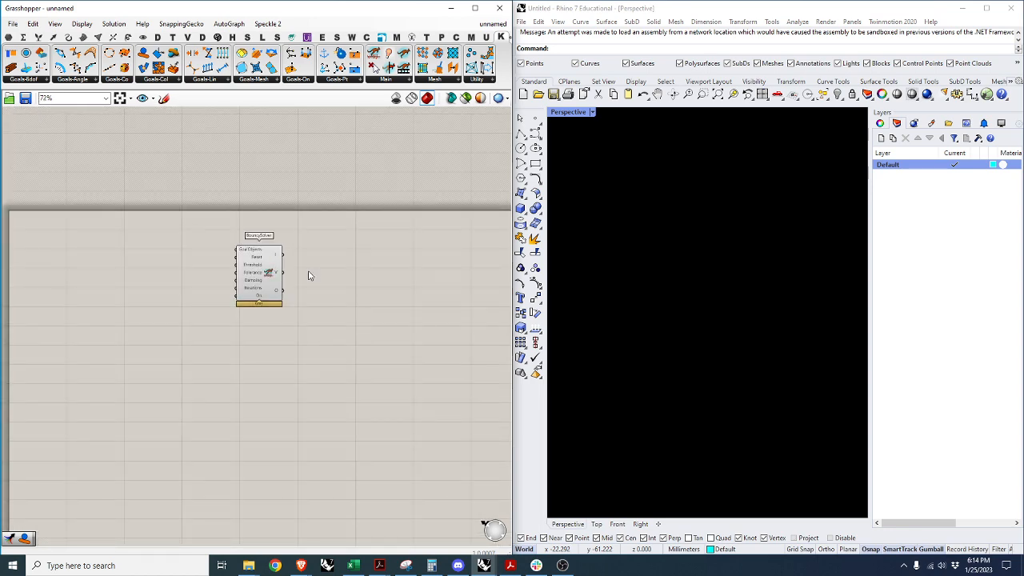
scroll(310, 276, "up", 2)
double_click(141, 270)
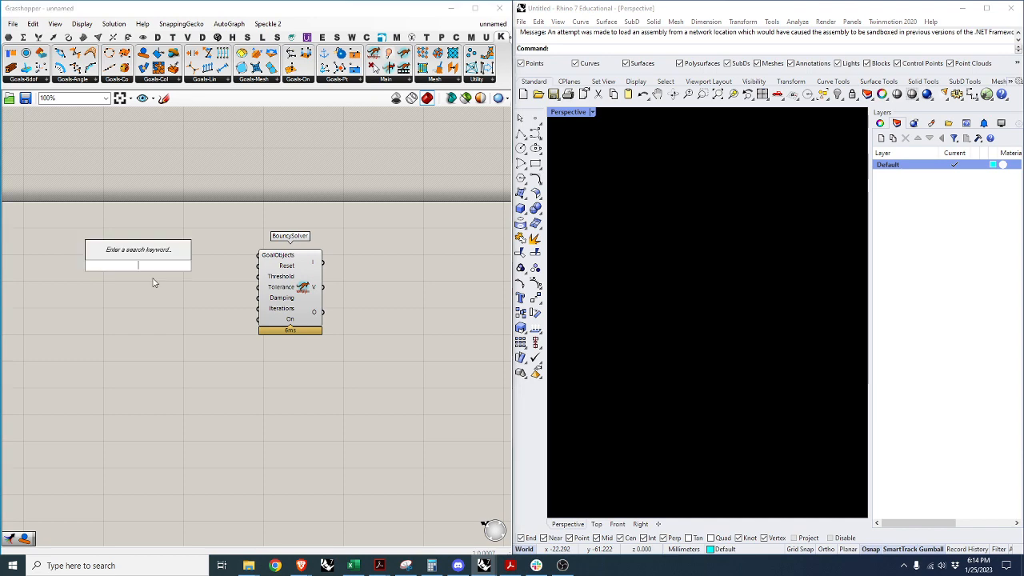
type("merge")
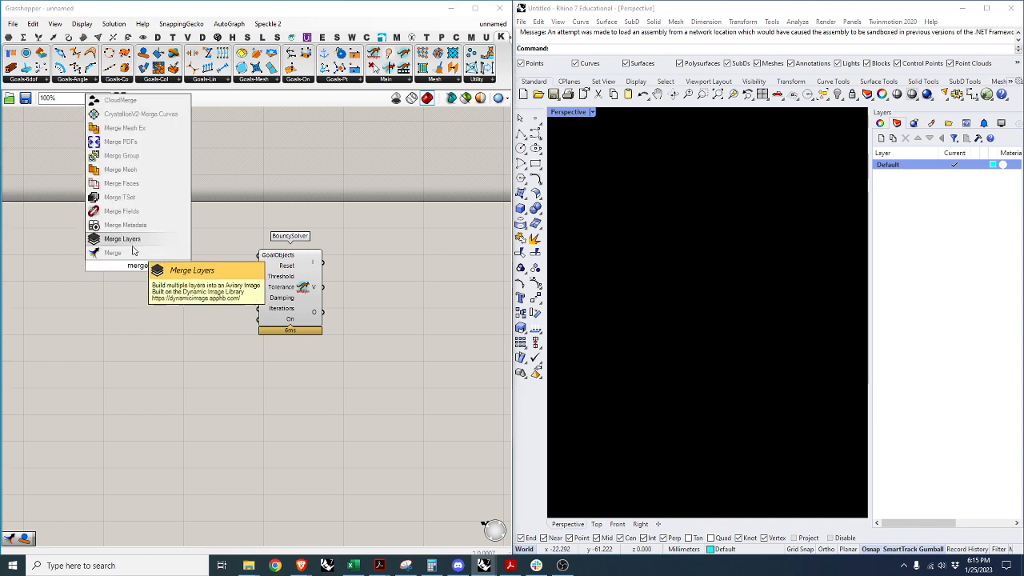
key("Return")
left_click_drag(158, 265, 255, 256)
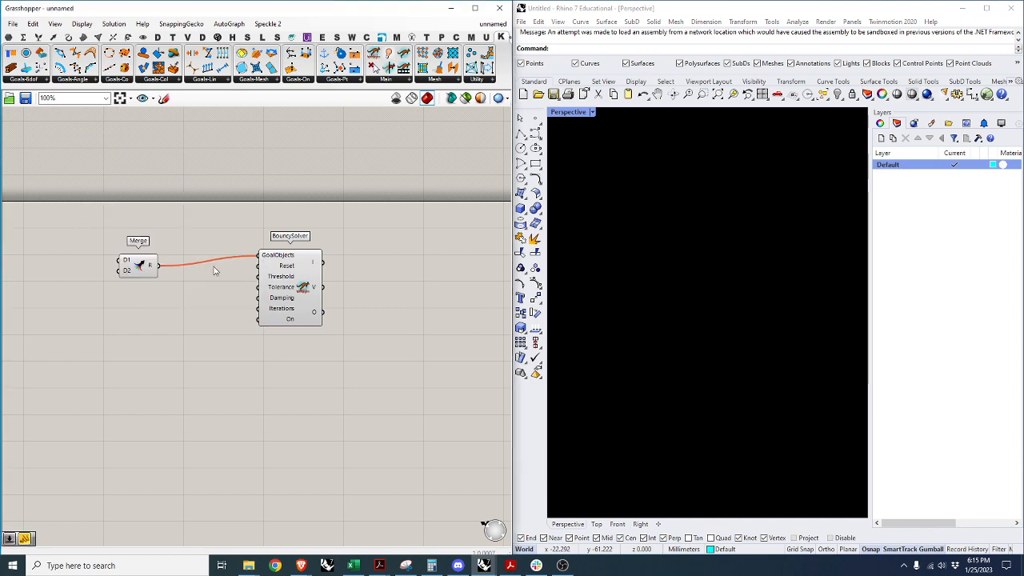
left_click_drag(154, 270, 149, 264)
left_click(202, 278)
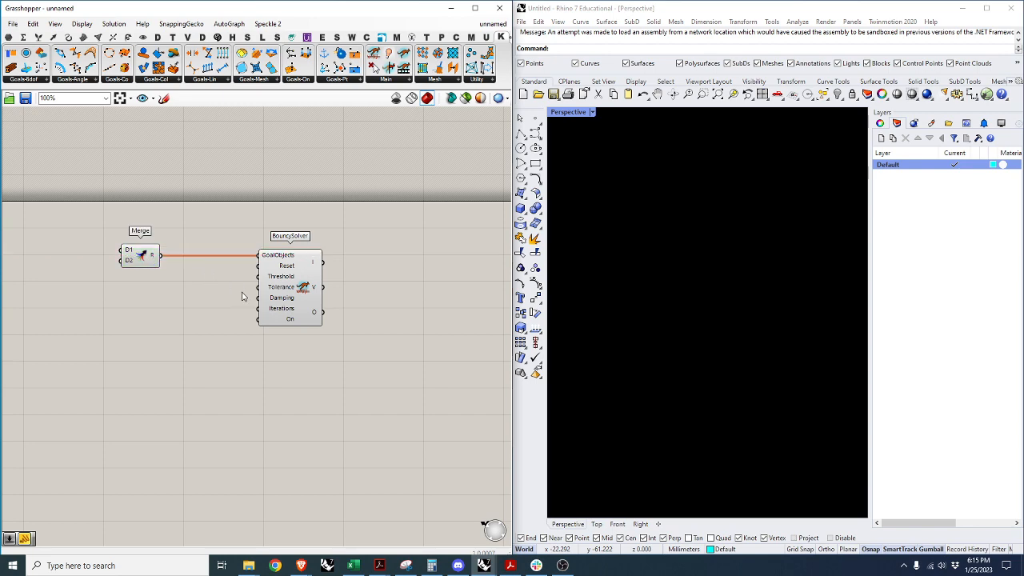
Add a Button component and connect it to the BouncySolver's Reset input.
double_click(210, 296)
type("button")
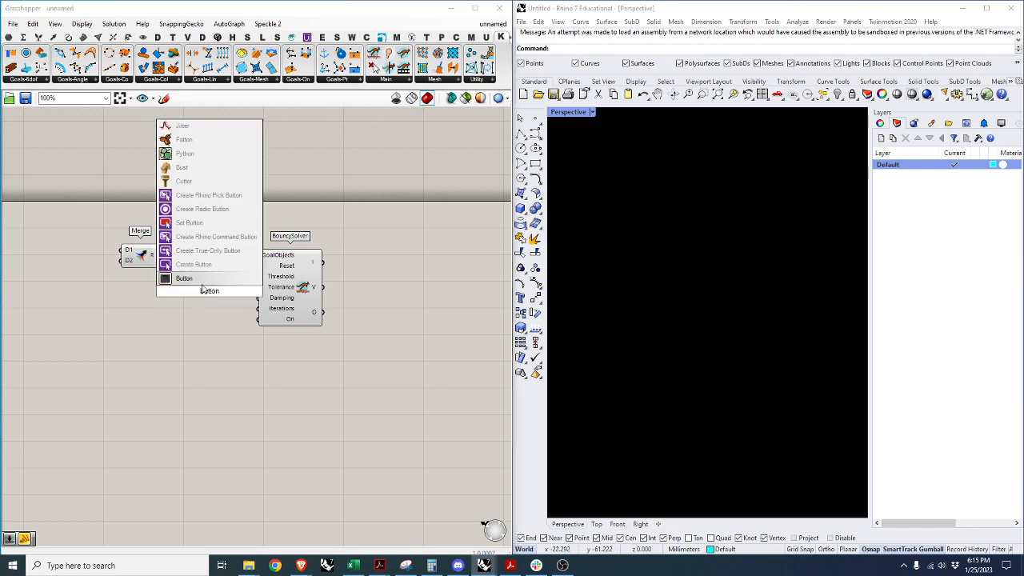
key("Return")
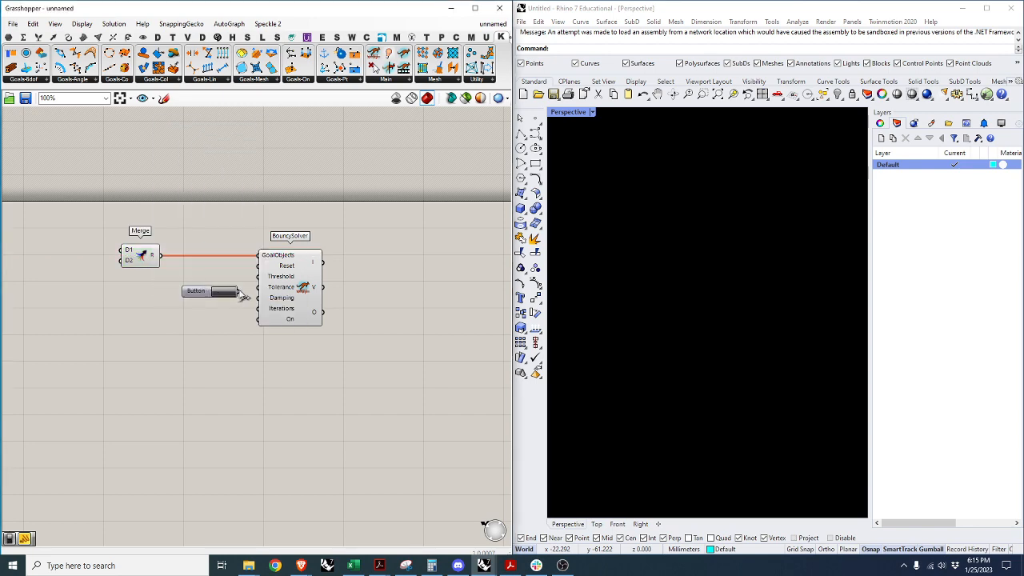
left_click_drag(201, 293, 184, 267)
left_click(193, 308)
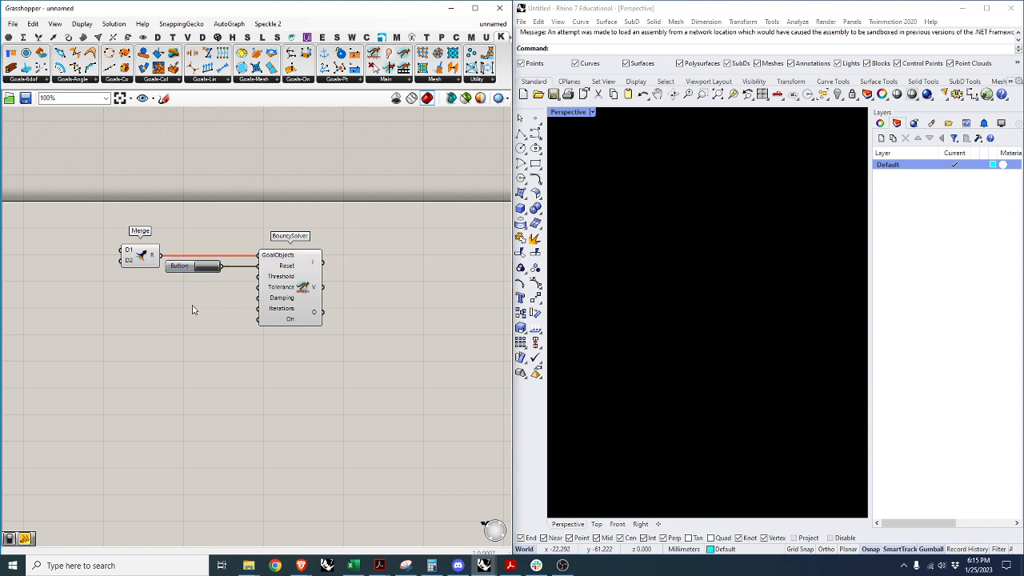
Add a two-decimal number slider, connect it to the BouncySolver's Damping input and set it to 0.90.
double_click(192, 305)
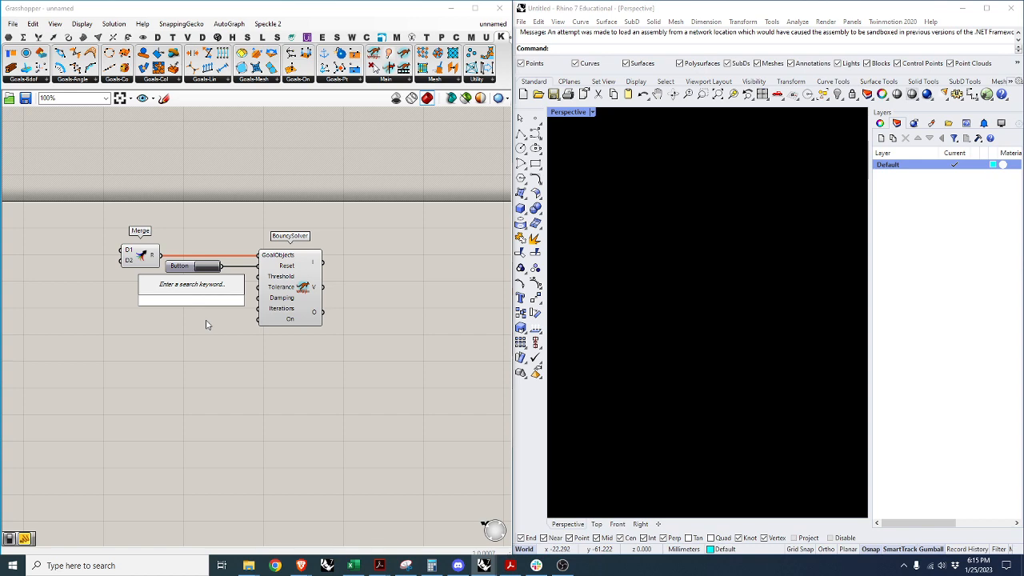
type("1")
key("Return")
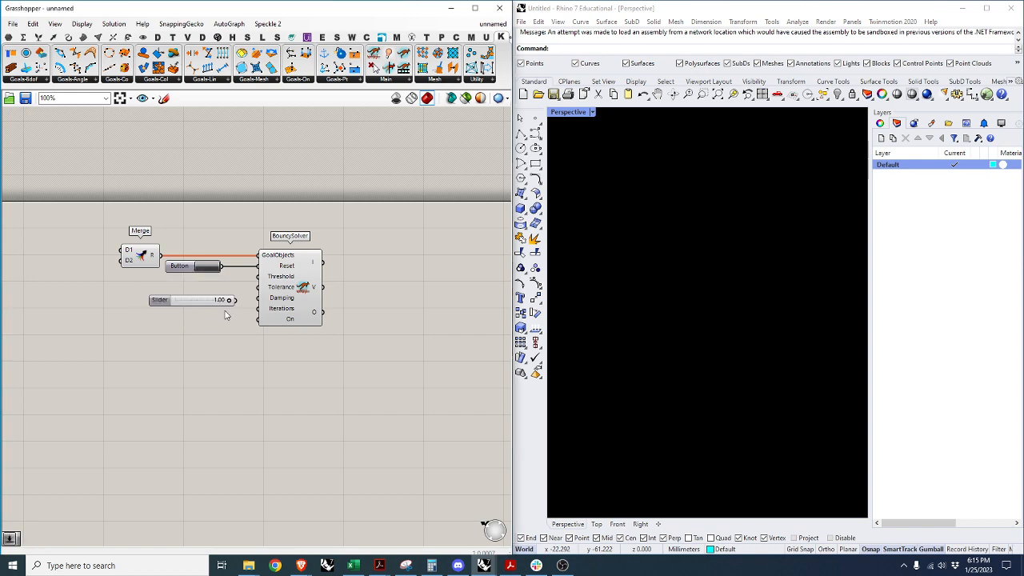
left_click_drag(229, 300, 258, 298)
left_click(228, 300)
double_click(216, 298)
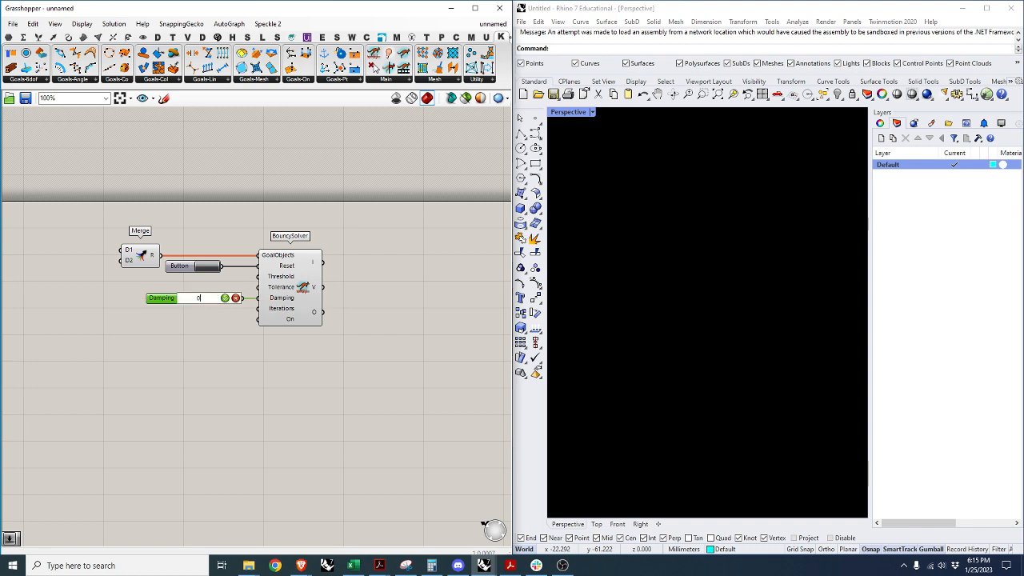
type("0.9")
key("Return")
left_click_drag(209, 300, 189, 299)
left_click(208, 337)
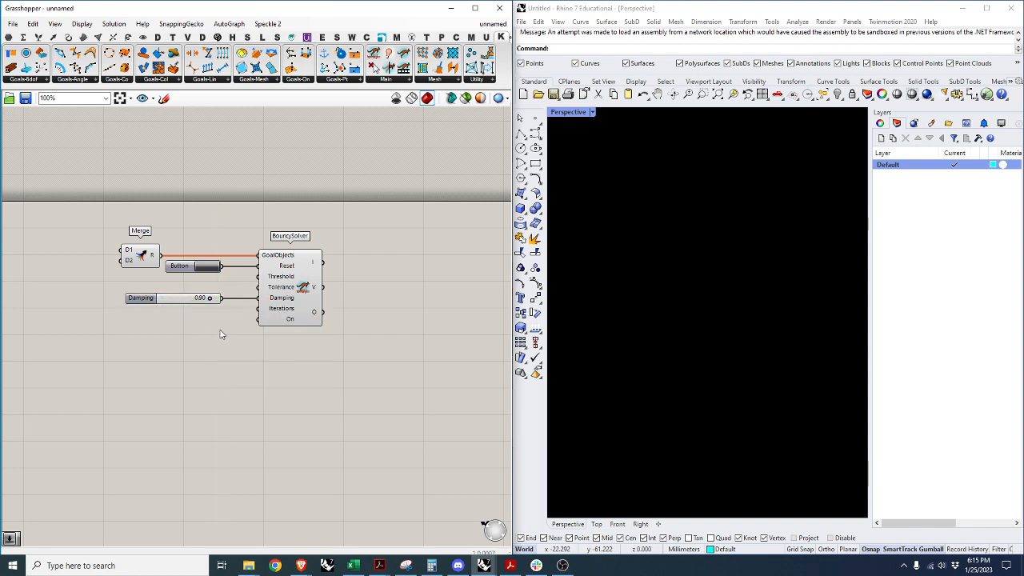
Add a number slider created from 10, connect it to the Iterations input below Damping and set it to 0.
double_click(214, 320)
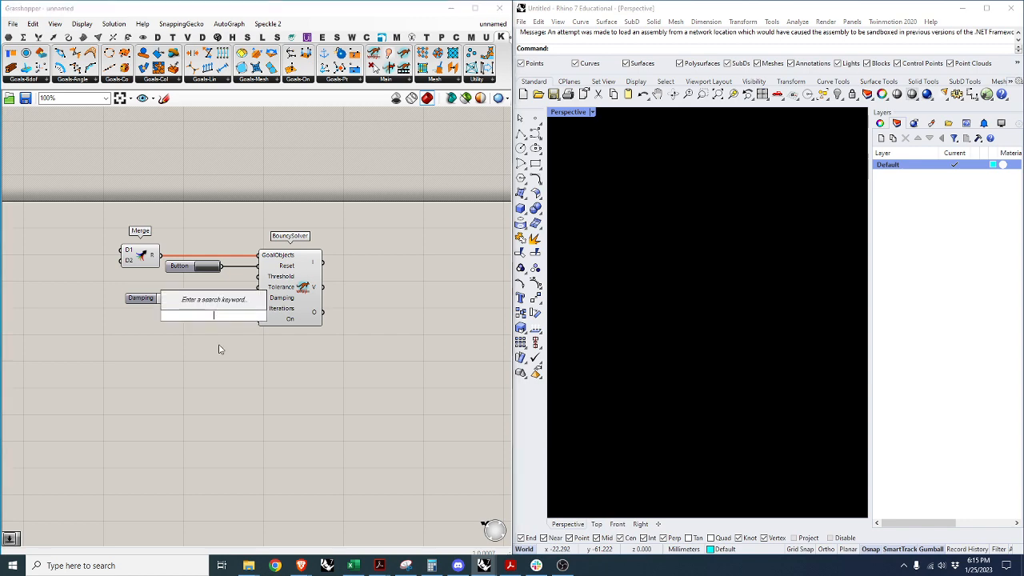
key("Escape")
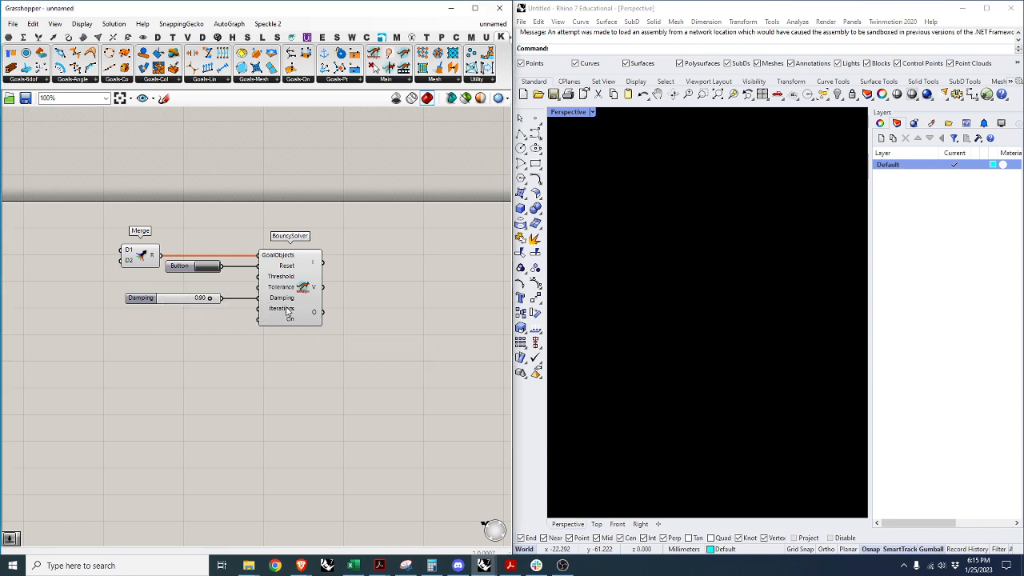
double_click(190, 320)
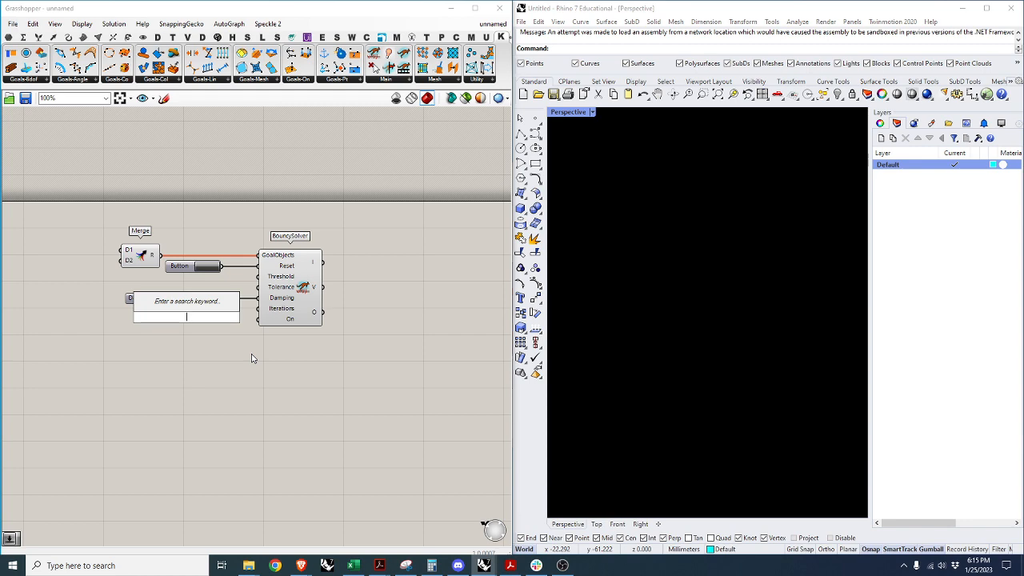
type("10")
key("Return")
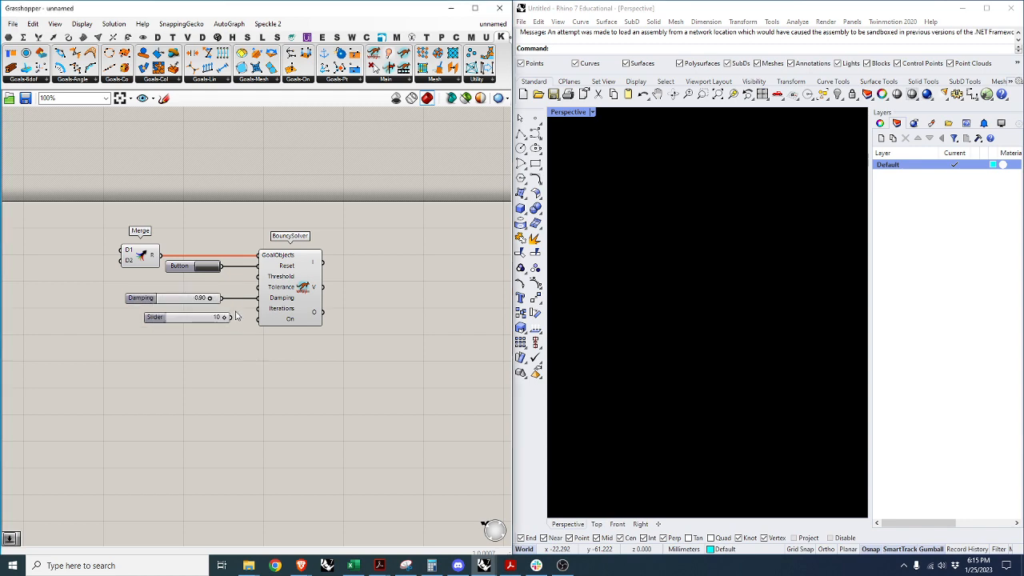
left_click_drag(231, 317, 159, 309)
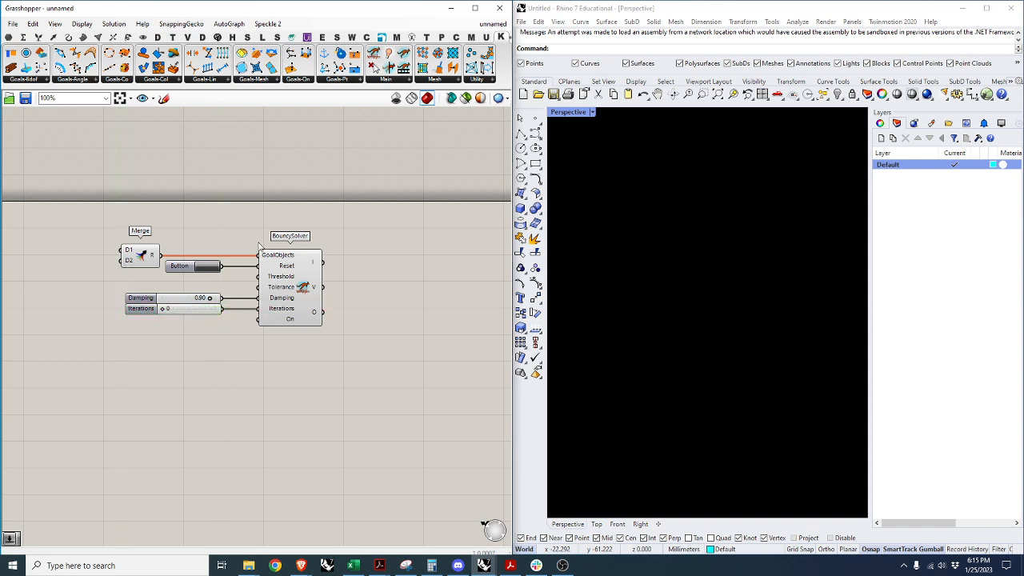
Add a Panel connected to the BouncySolver's I output and shrink it to a compact size beside the solver.
scroll(364, 287, "up", 1)
double_click(366, 265)
type("//")
key("Return")
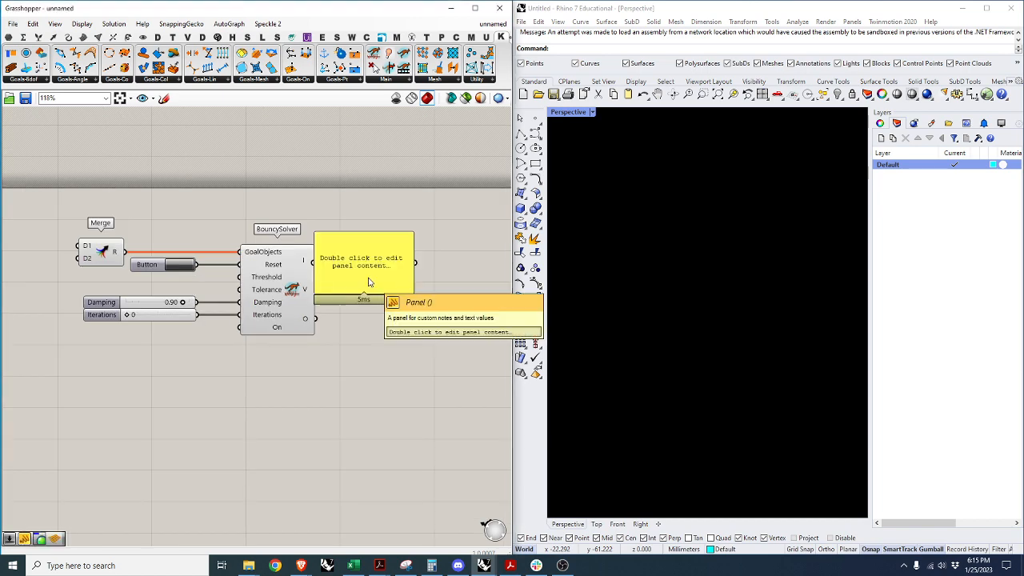
left_click_drag(373, 276, 410, 262)
left_click_drag(318, 260, 392, 267)
left_click_drag(449, 287, 379, 274)
left_click(396, 317)
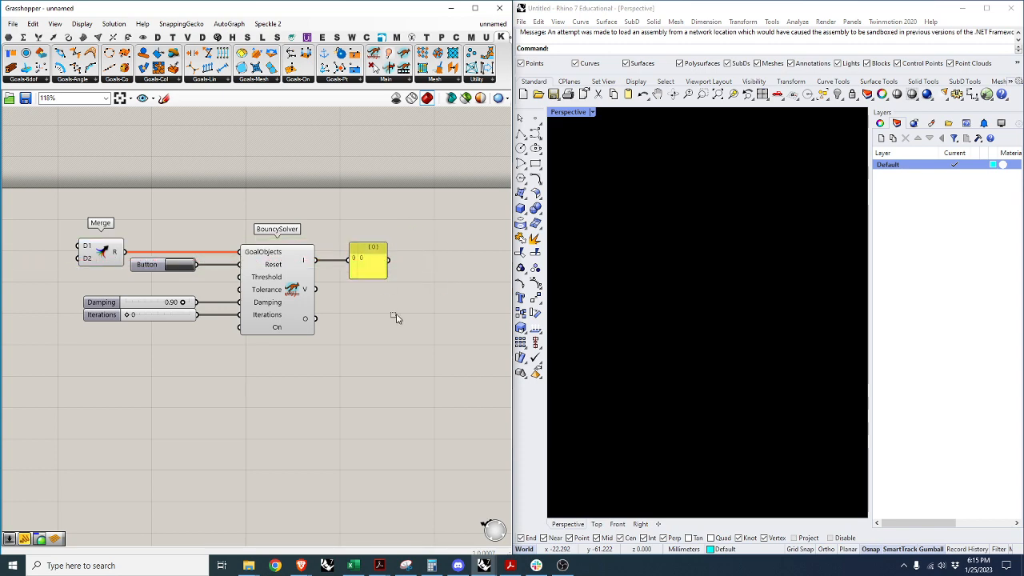
Add a Data parameter below the panel and connect it to the BouncySolver's O output.
scroll(310, 314, "down", 3)
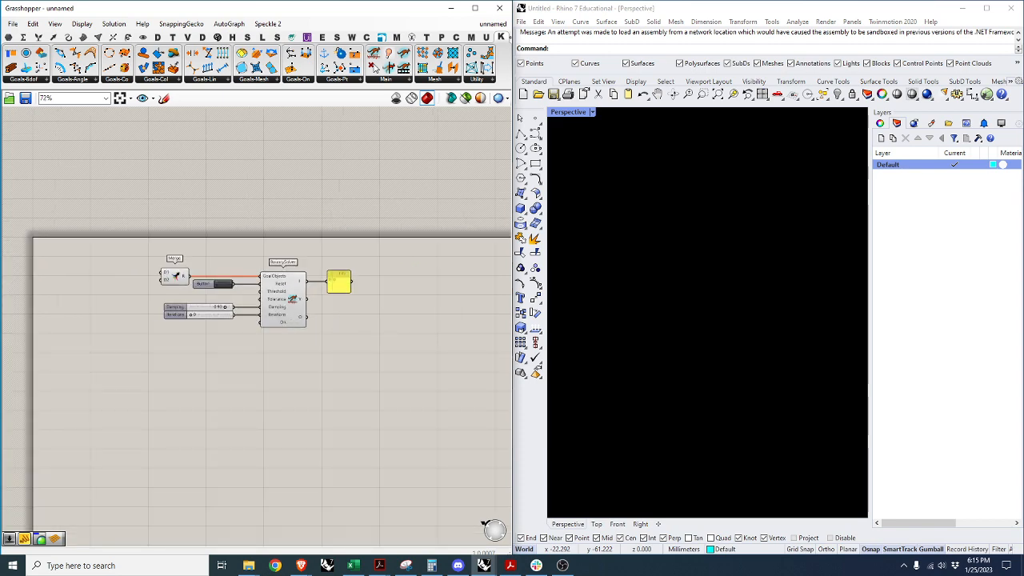
scroll(300, 320, "up", 4)
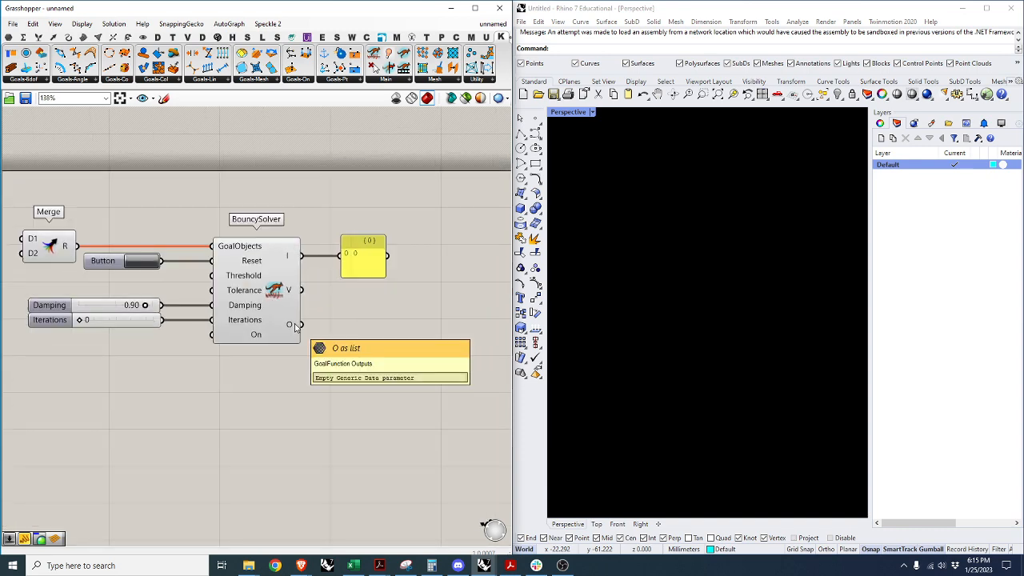
double_click(383, 334)
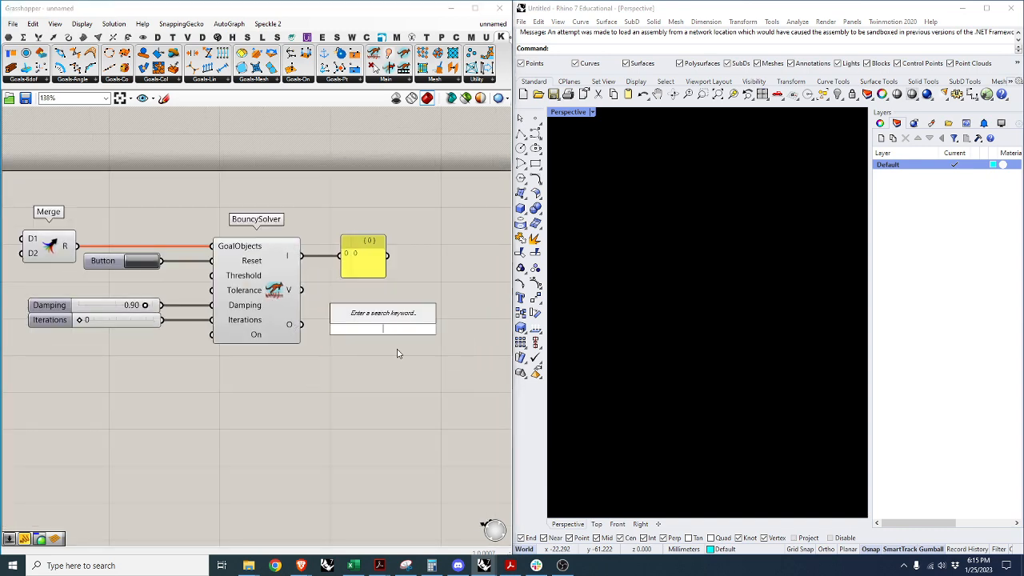
type("data")
left_click(370, 322)
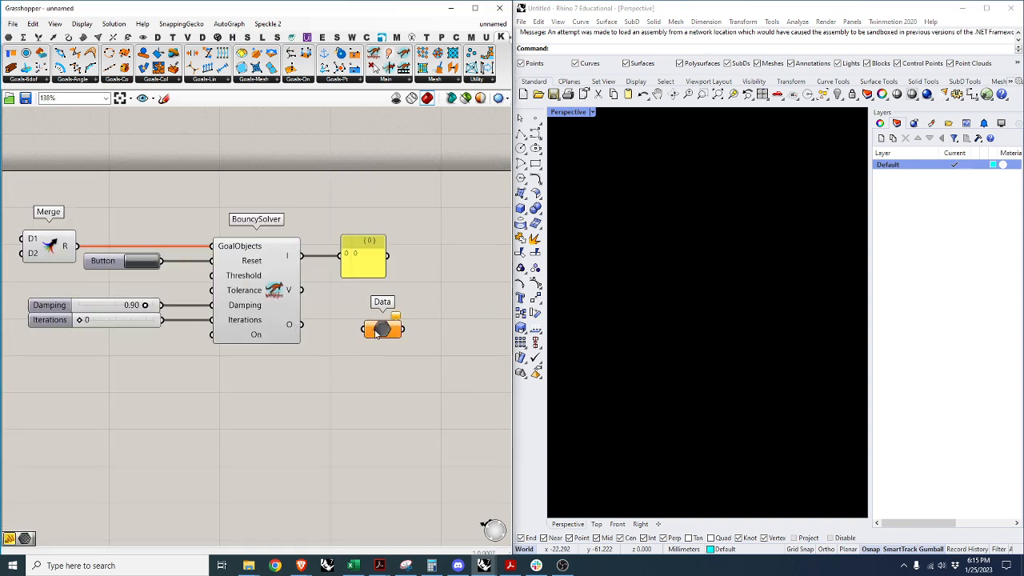
mouse_move(374, 329)
left_mouse_down()
mouse_move(343, 327)
mouse_move(362, 325)
left_mouse_up()
left_click(418, 328)
scroll(392, 310, "down", 3)
scroll(271, 276, "up", 1)
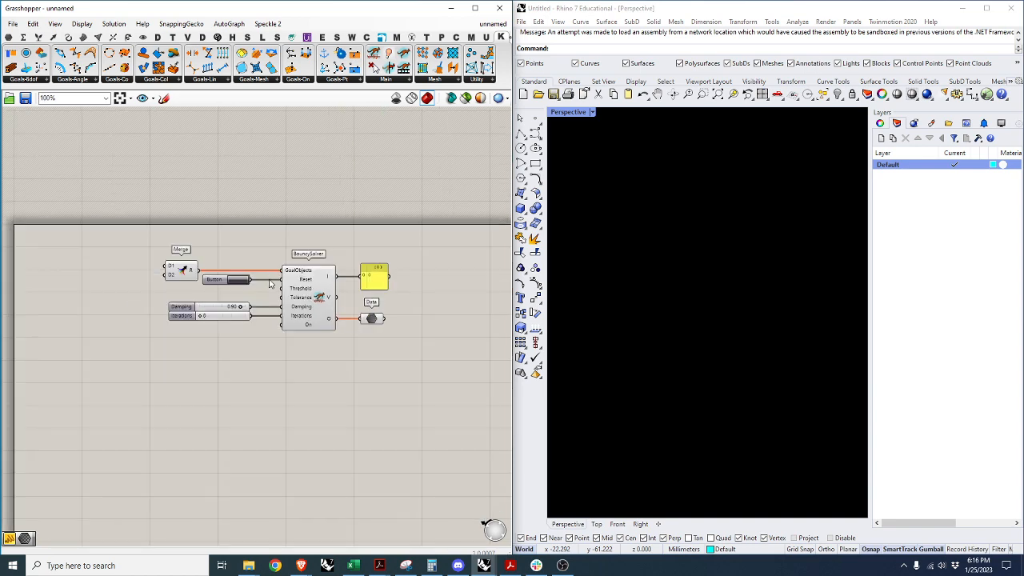
Add a Boolean Toggle below the Iterations slider and connect it to the BouncySolver's On input.
left_click_drag(408, 370, 152, 246)
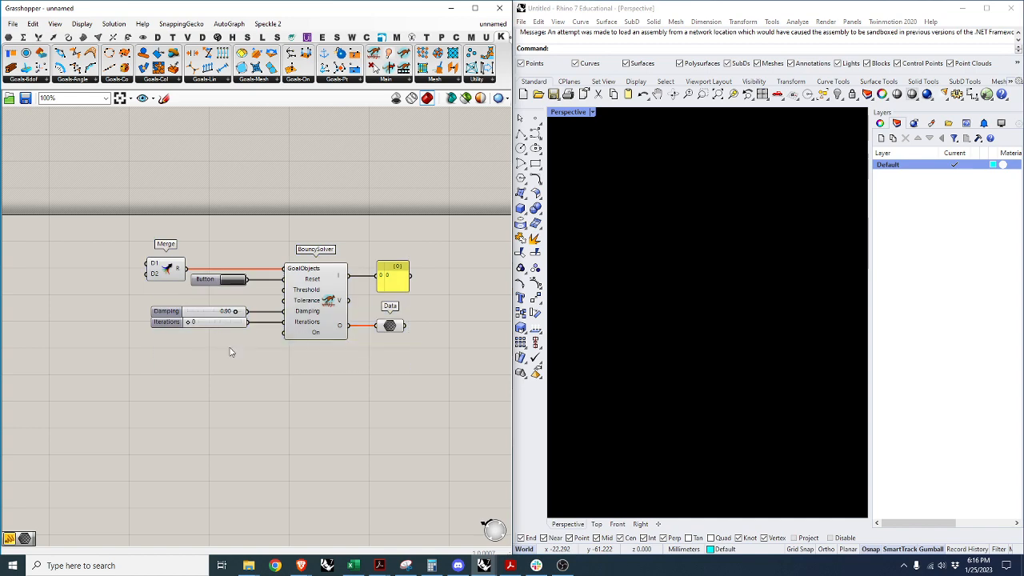
double_click(229, 349)
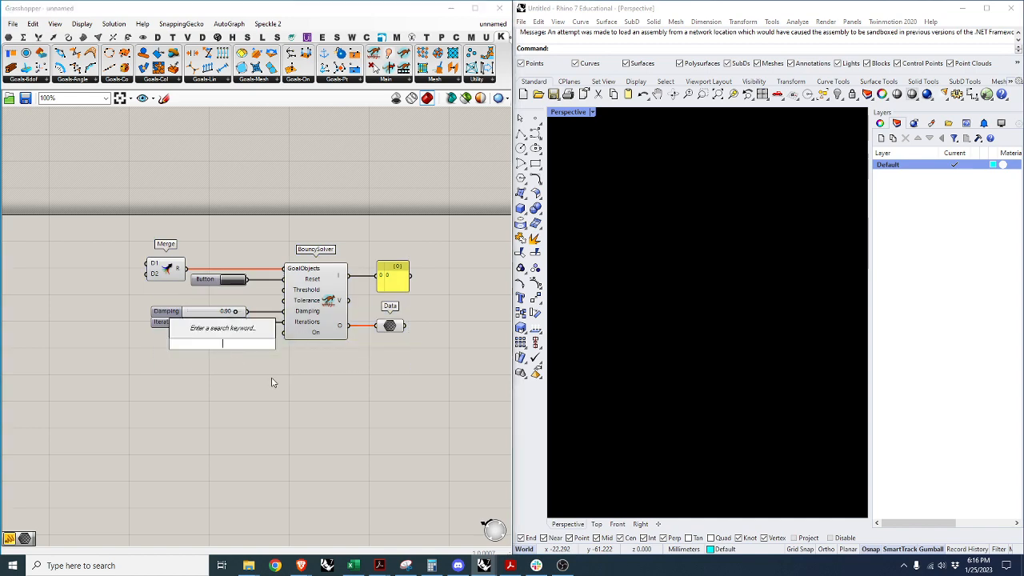
type("boolean")
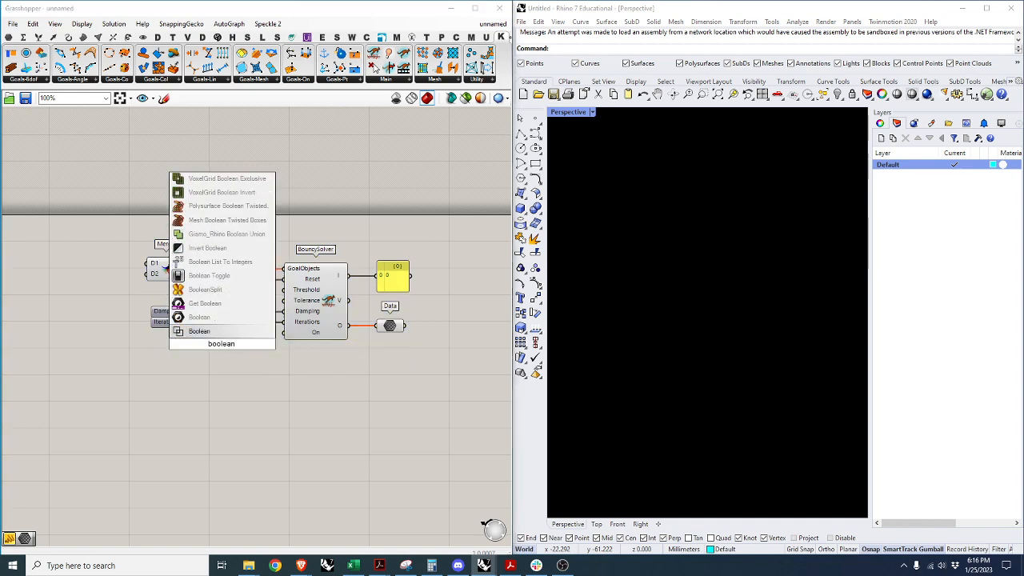
key("Up")
key("Up")
key("Up")
key("Up")
key("Return")
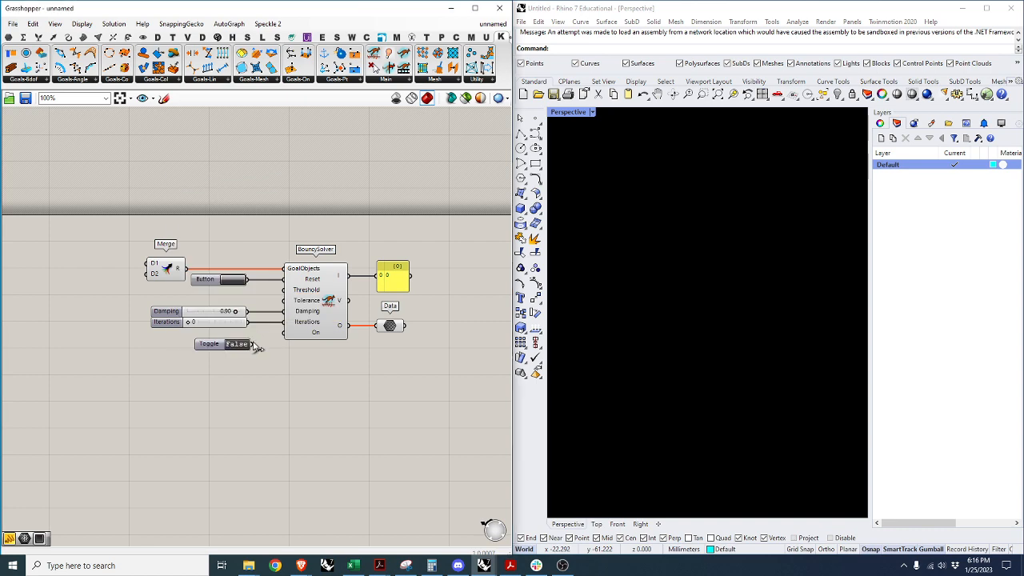
left_click_drag(251, 344, 285, 332)
left_click_drag(210, 349, 210, 338)
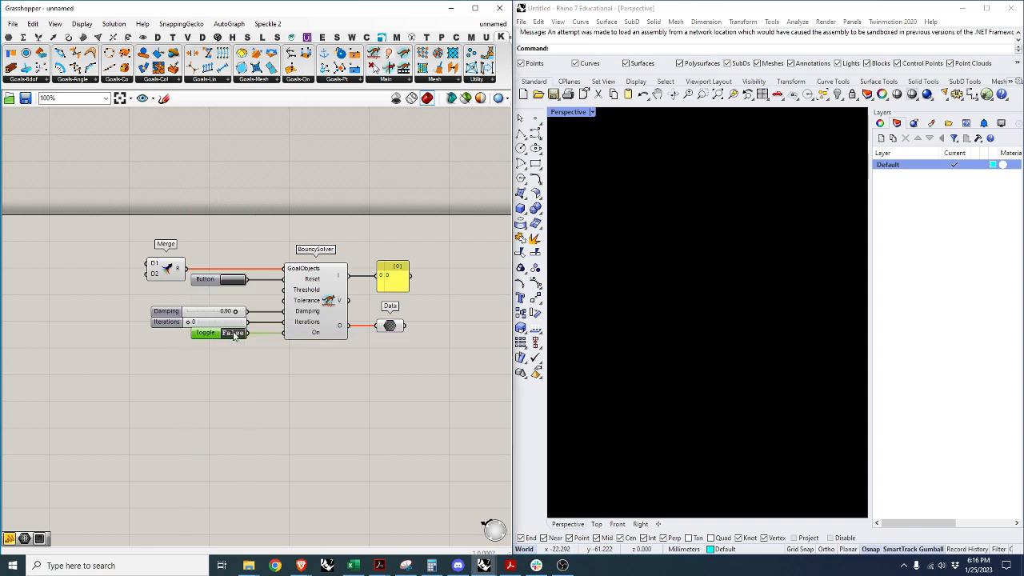
Group the BouncySolver together with all its input and output components.
left_click(324, 366)
left_click_drag(409, 368, 137, 217)
key("ctrl+g")
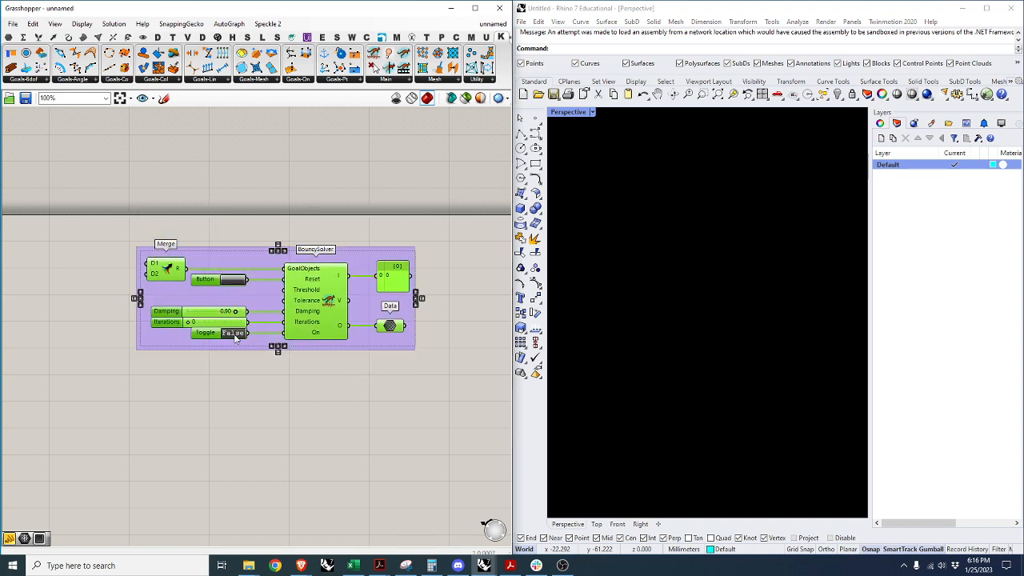
left_click(294, 412)
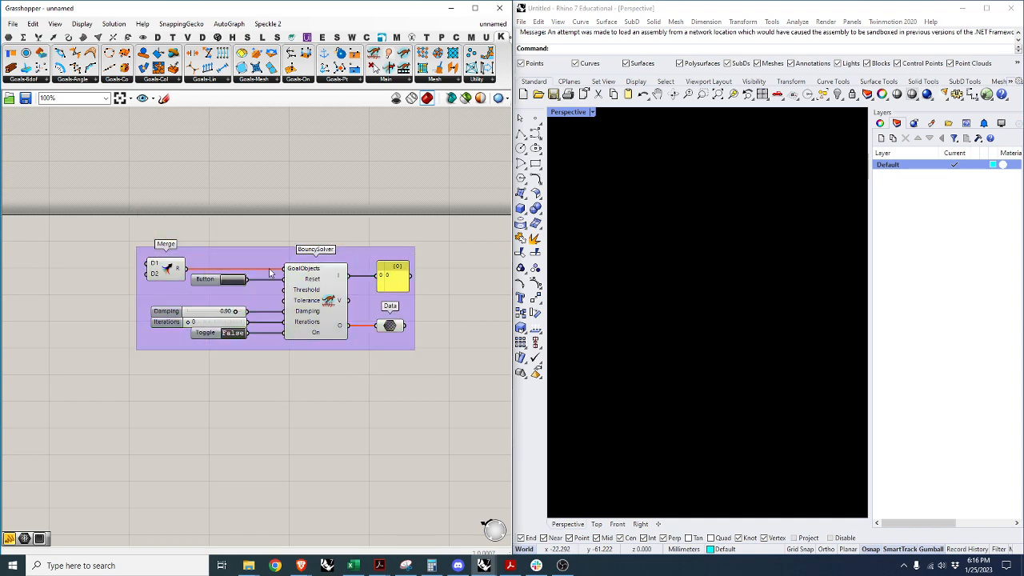
left_click(264, 259)
left_click(334, 377)
left_click_drag(326, 348, 376, 378)
left_click(382, 402)
scroll(294, 252, "down", 5)
scroll(325, 315, "up", 3)
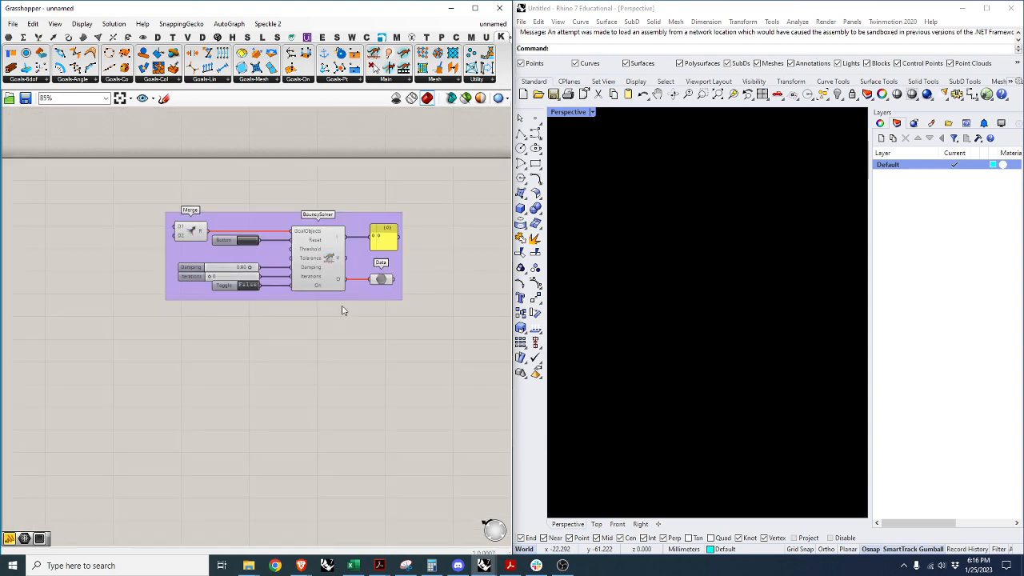
Duplicate the whole solver setup directly above the original and group the copied components.
left_click(346, 295)
scroll(353, 328, "down", 3)
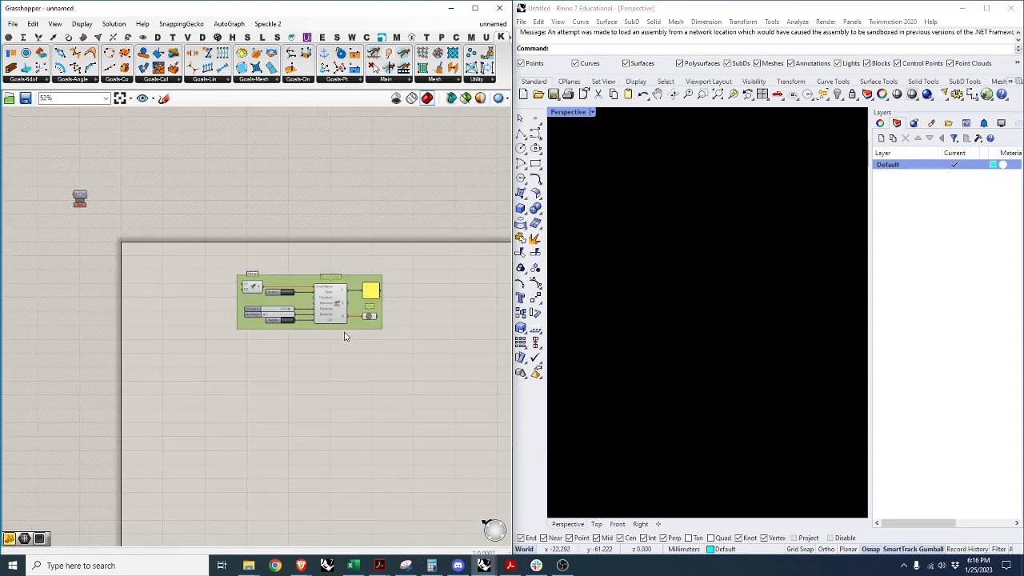
left_click(367, 389)
left_click_drag(375, 361, 255, 257)
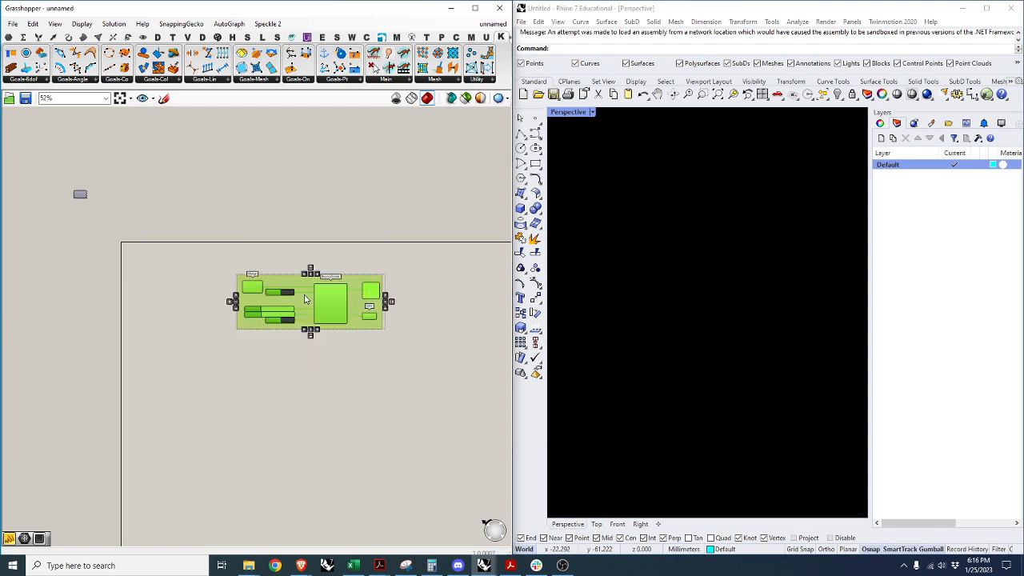
left_click_drag(323, 308, 324, 211)
left_click(400, 224)
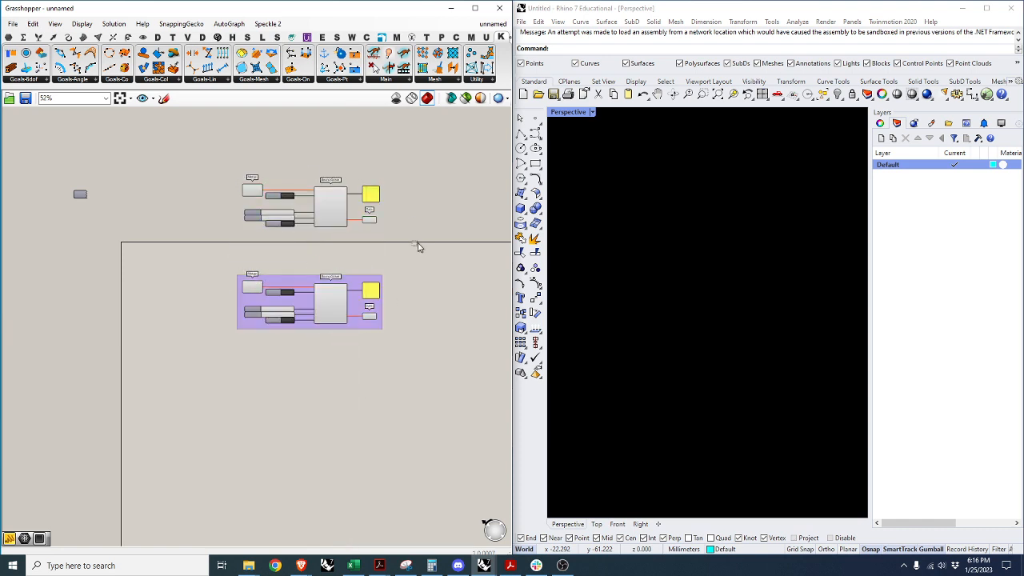
left_click_drag(418, 246, 212, 168)
left_click(374, 370)
Move the lower solver group down to leave more space between it and the copy above.
scroll(344, 342, "up", 3)
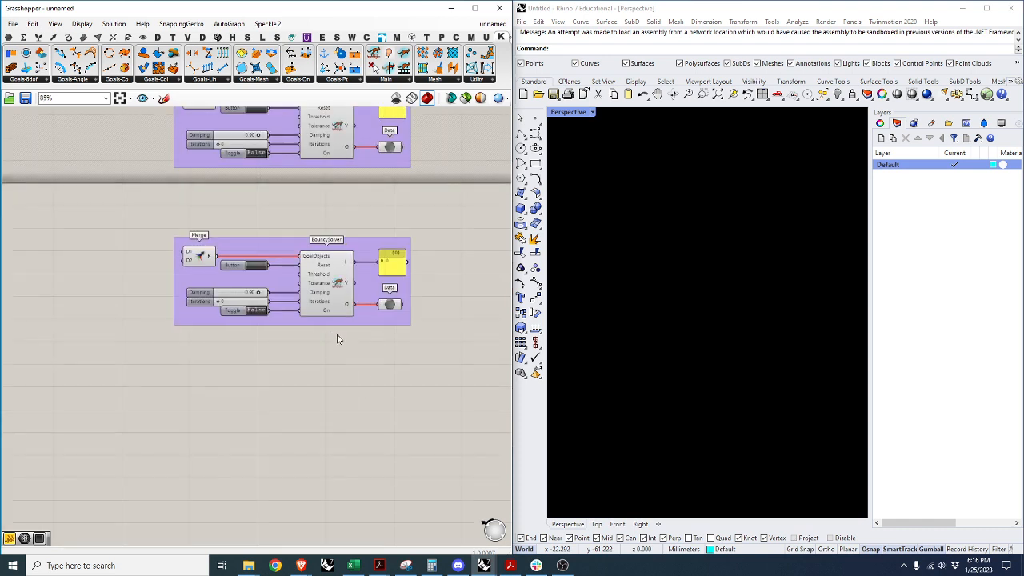
left_click(291, 336)
left_click_drag(291, 336, 296, 385)
left_click(315, 446)
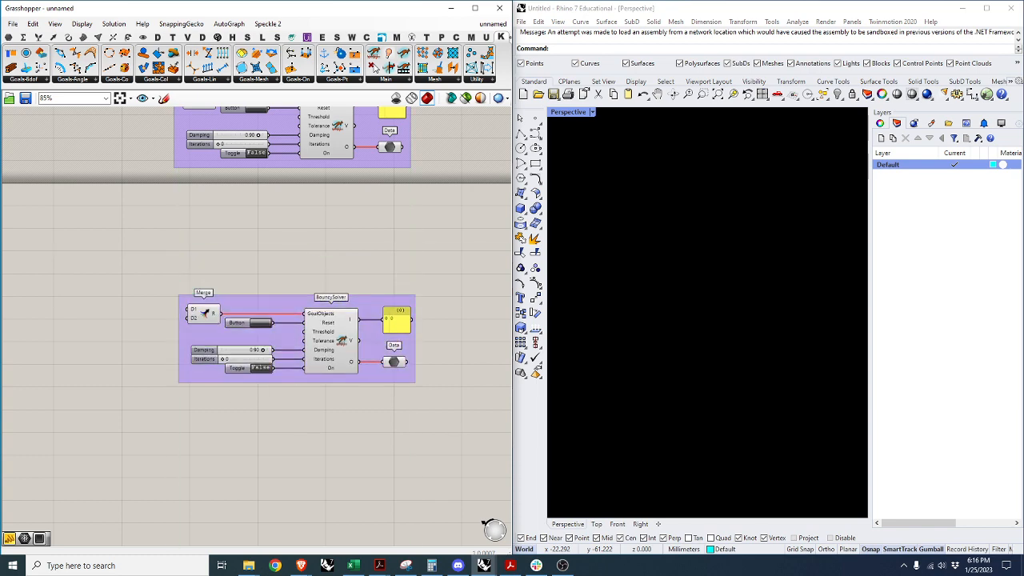
scroll(449, 392, "down", 4)
scroll(420, 384, "up", 3)
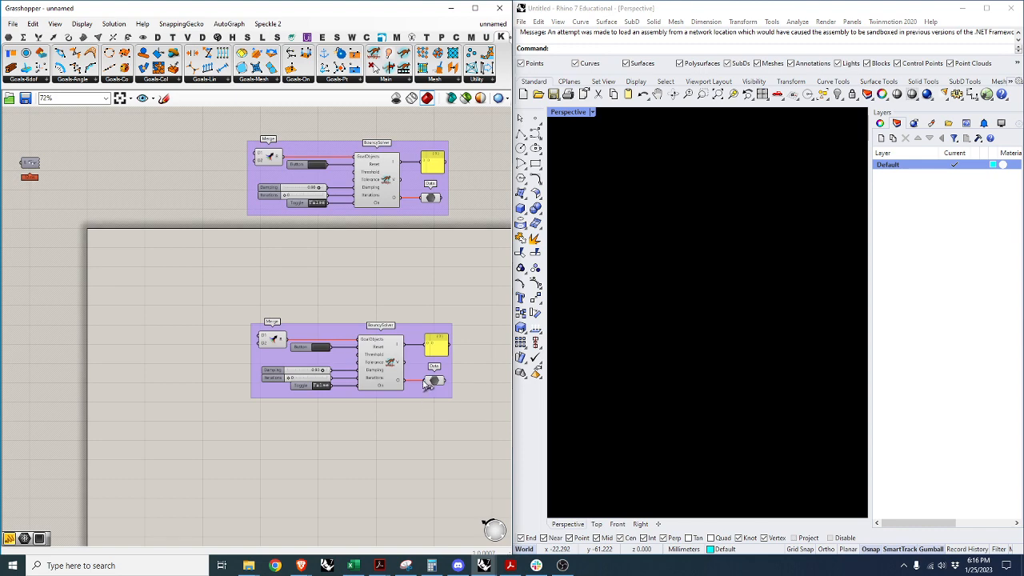
scroll(411, 385, "up", 2)
scroll(415, 361, "down", 3)
scroll(163, 352, "up", 1)
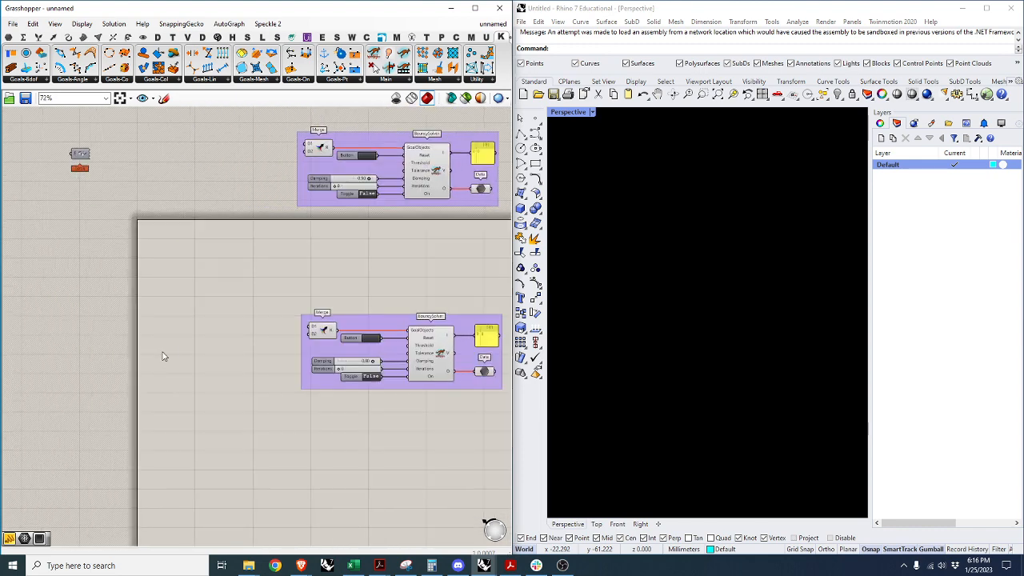
Add a Length(Line) goal beside the lower solver group and connect it to the Merge component's D1 input.
double_click(215, 343)
type("length")
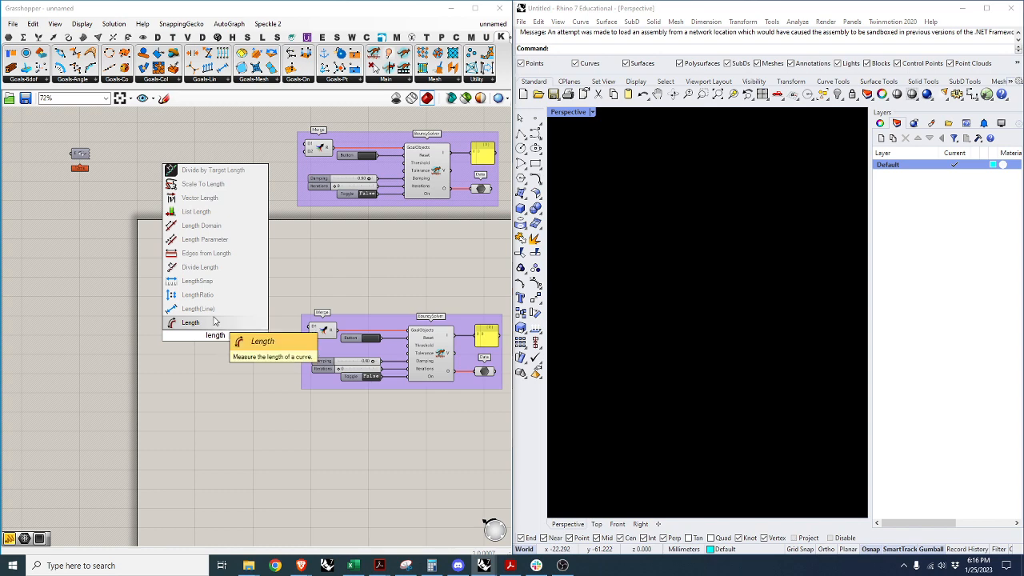
left_click(199, 308)
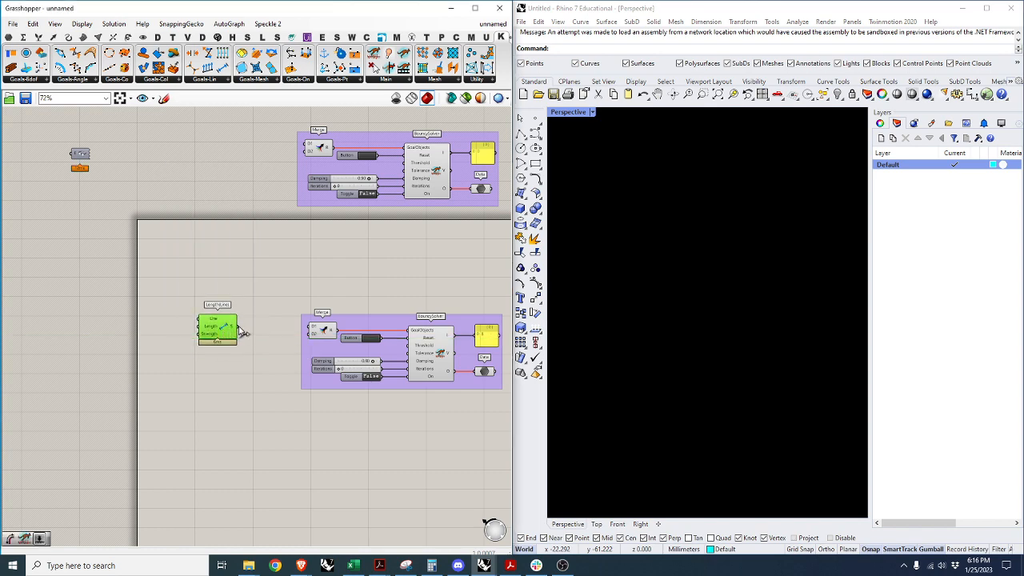
left_click_drag(238, 327, 311, 326)
left_click_drag(227, 333, 230, 332)
left_click(222, 366)
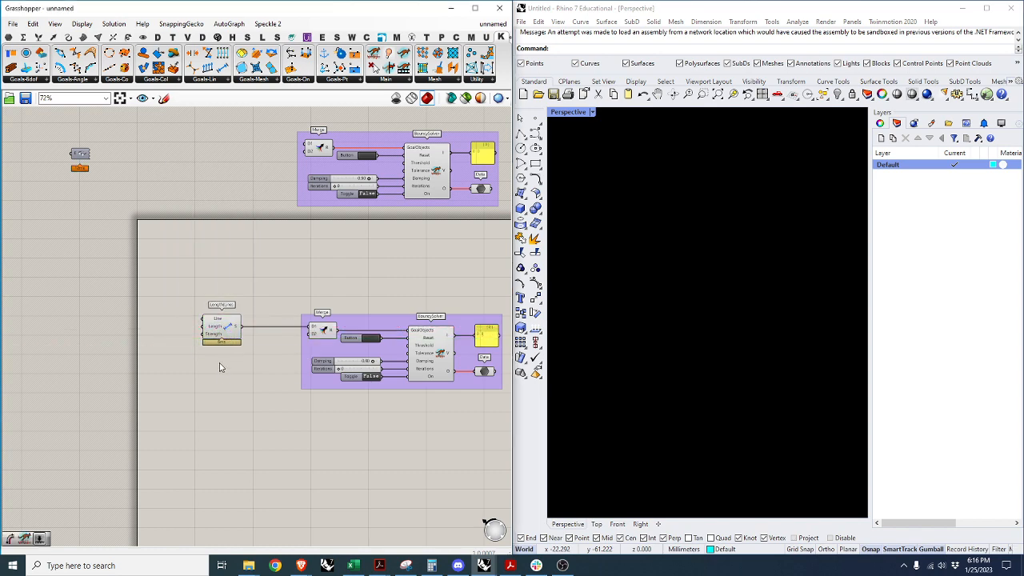
Add a Construct Point component beside the Length(Line) goal.
double_click(96, 334)
scroll(124, 348, "down", 4)
left_click_drag(328, 408, 204, 341)
left_click(216, 381)
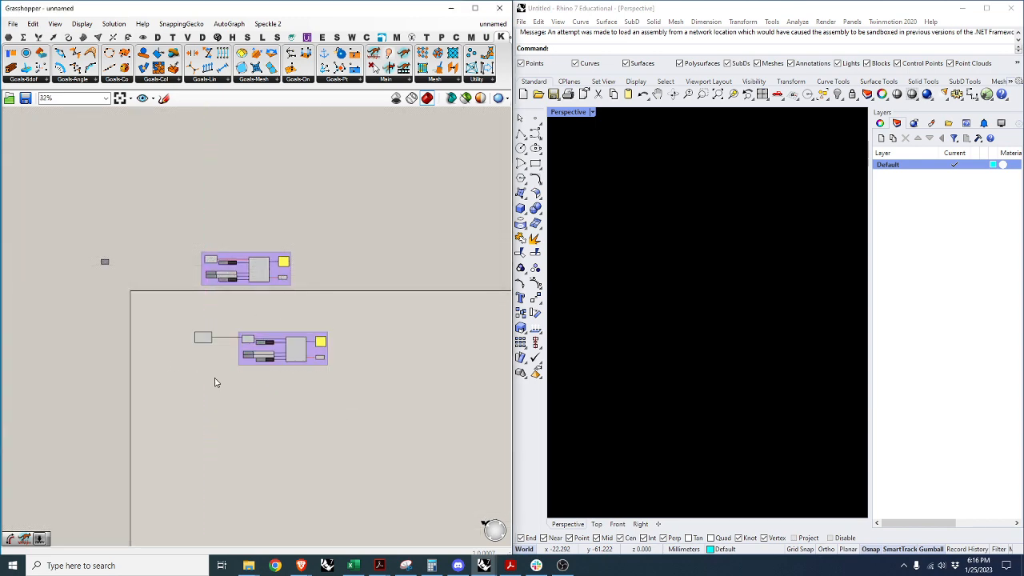
scroll(149, 345, "up", 5)
double_click(194, 319)
type("construct point")
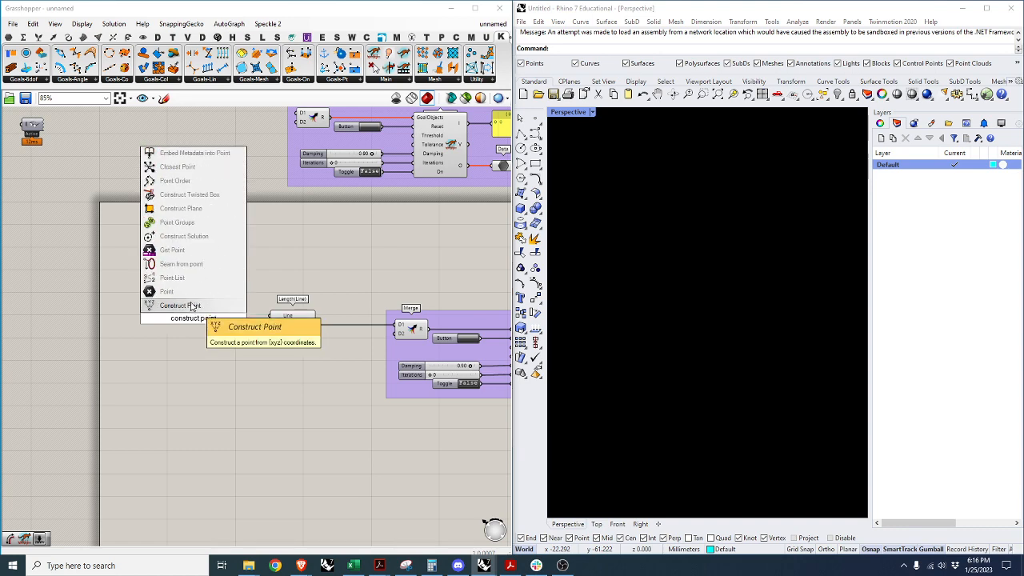
left_click(192, 305)
left_click_drag(202, 320, 187, 321)
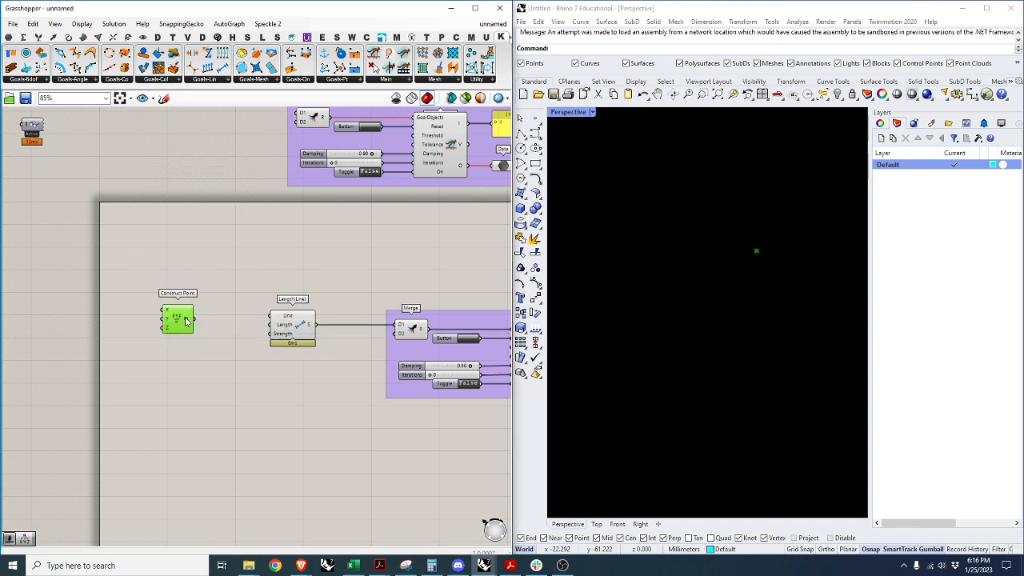
left_click(140, 315)
Add a Line SDL component between Construct Point and Length(Line), with the constructed point connected to its S input.
double_click(230, 328)
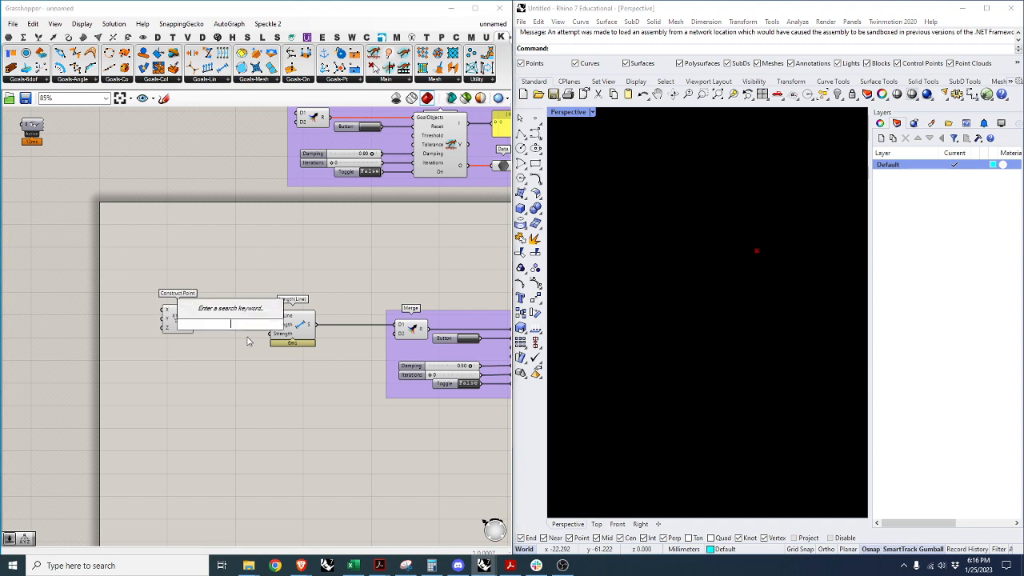
type("line sdl")
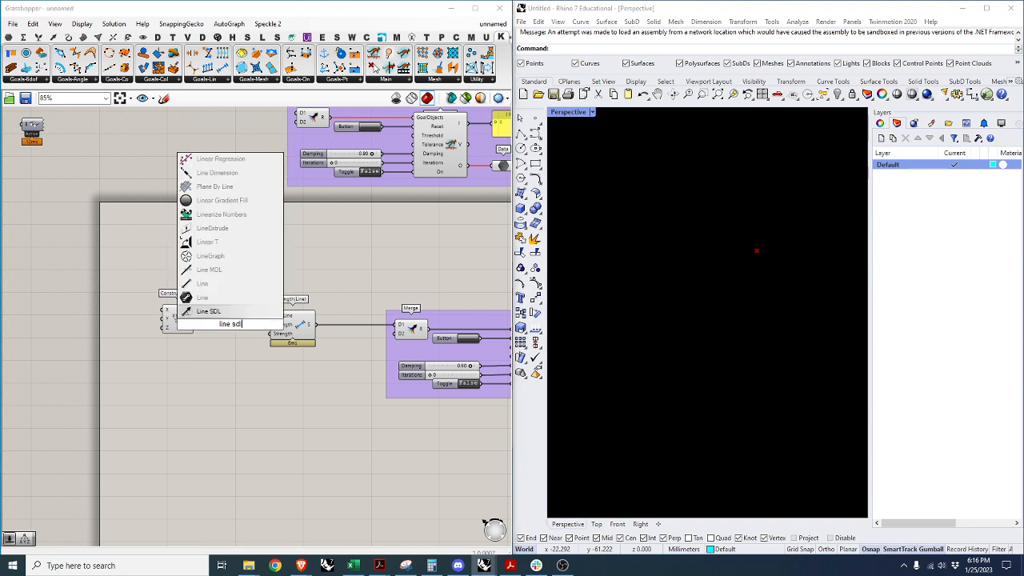
left_click(208, 311)
left_click_drag(193, 318, 179, 343)
left_click(171, 356)
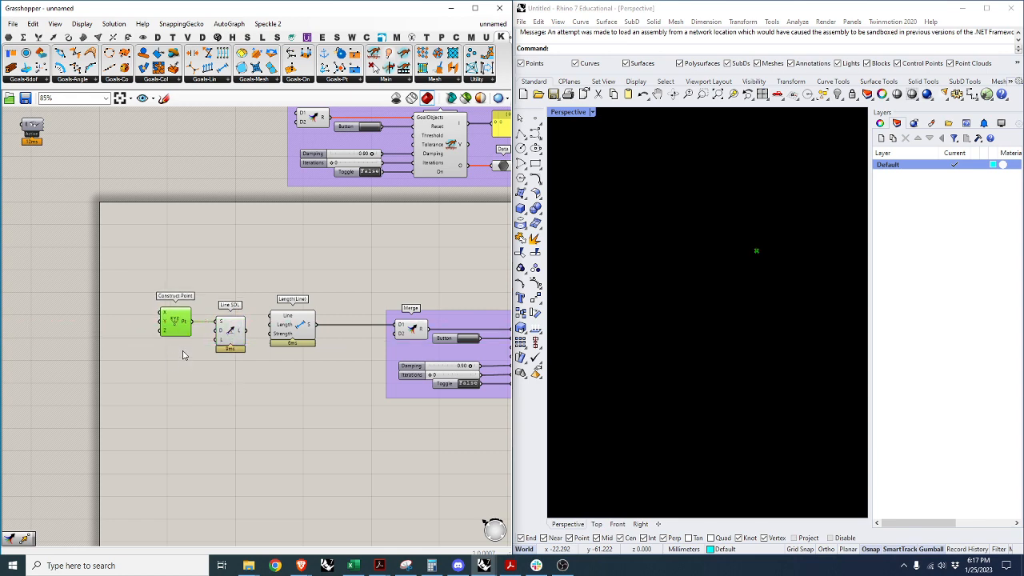
Add a Unit X vector directly below Construct Point and connect it to the Line SDL's D input.
double_click(182, 355)
type("x")
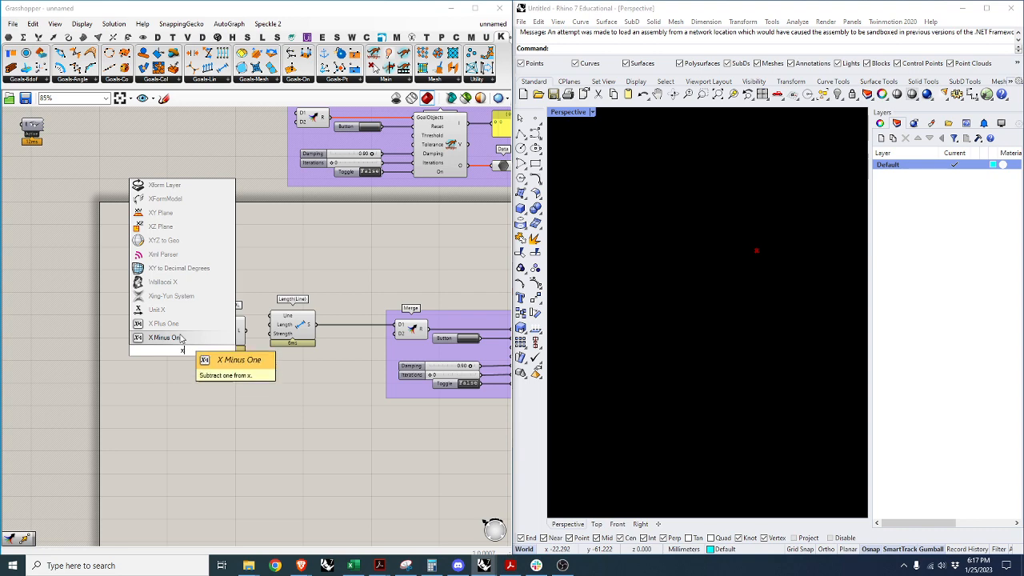
left_click(180, 337)
mouse_move(196, 352)
left_mouse_down()
mouse_move(218, 329)
mouse_move(179, 342)
left_mouse_up()
double_click(196, 373)
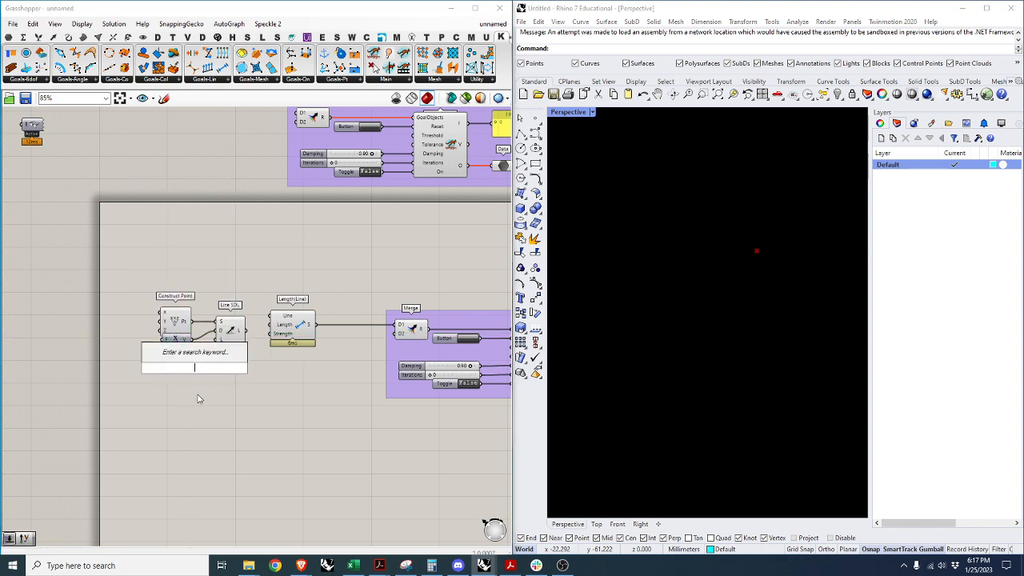
type("60")
key("Return")
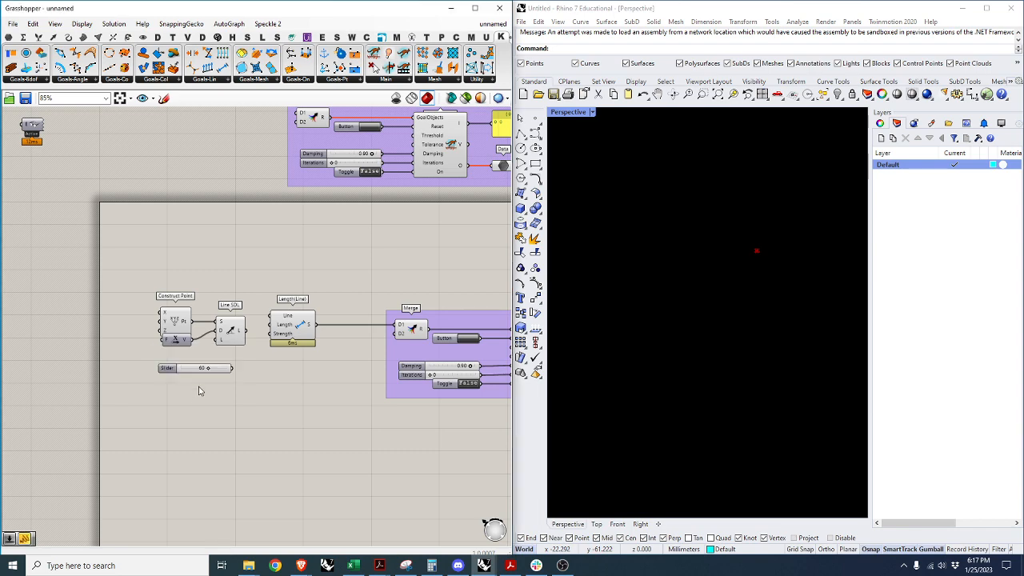
left_click(226, 369)
key("Delete")
Add a number slider ranging from 0 to 60 below Unit X and connect it to the Line SDL's L input.
double_click(170, 369)
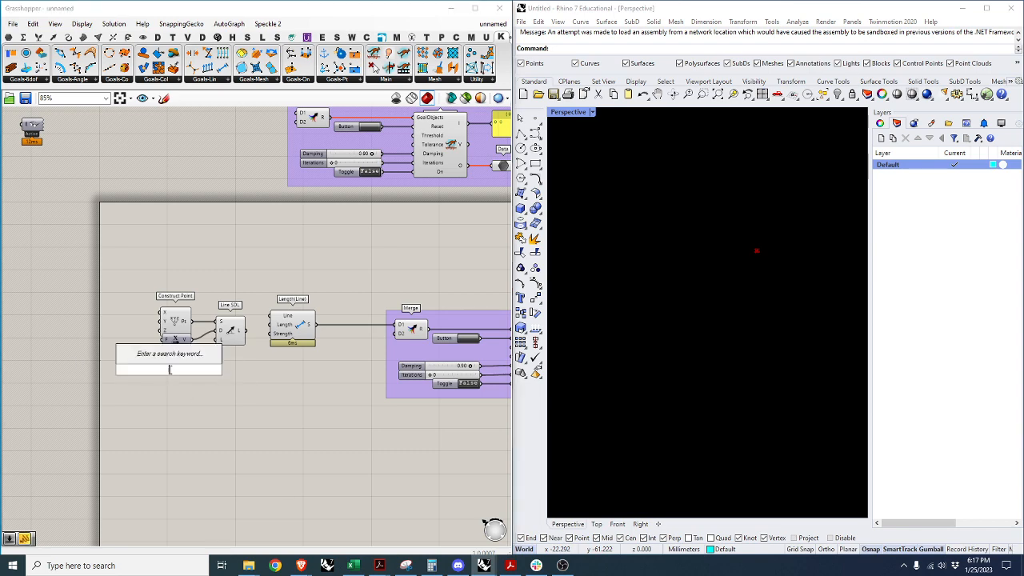
type("0..60")
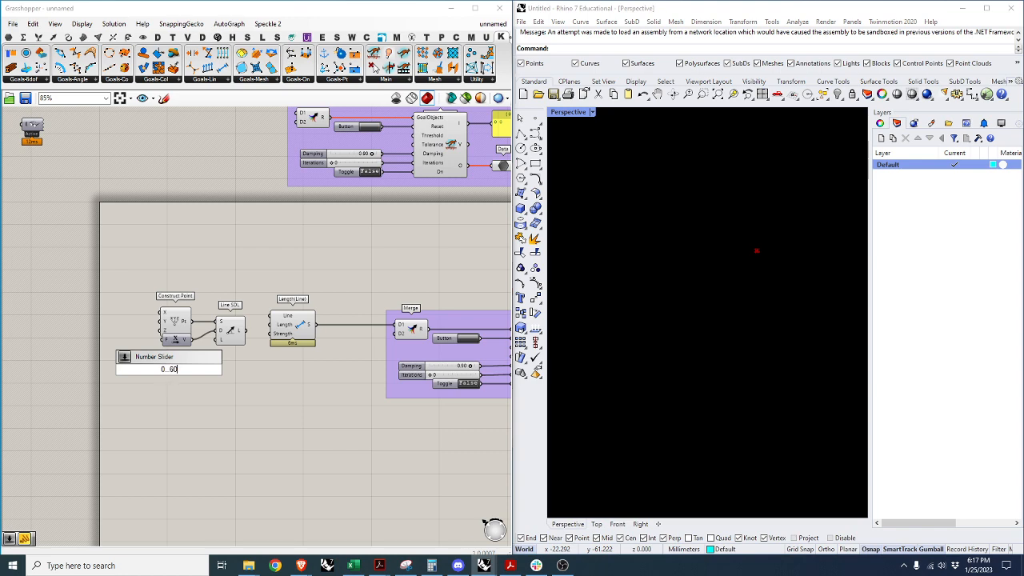
key("Return")
left_click_drag(206, 370, 216, 334)
key("ctrl+z")
left_click_drag(213, 370, 128, 304)
left_click(217, 371)
Connect the Line SDL output to the Line input of the Length(Line) goal.
scroll(134, 314, "down", 2)
scroll(251, 338, "up", 2)
mouse_move(184, 321)
left_mouse_down()
mouse_move(164, 309)
mouse_move(198, 309)
left_mouse_up()
left_click(188, 317)
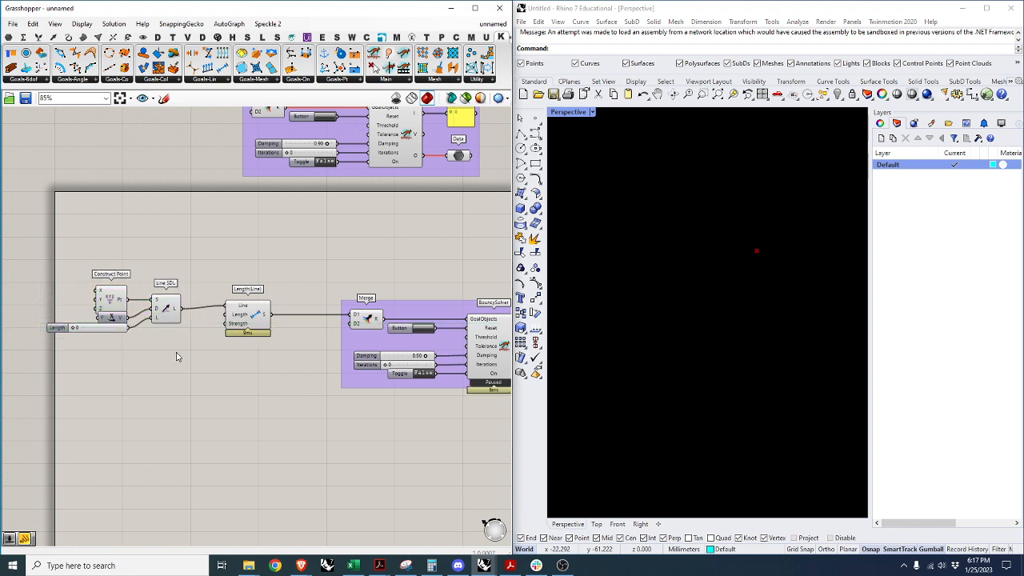
Duplicate the Line SDL's Length slider and connect the copy to the Length input of the Length(Line) goal.
left_click_drag(177, 357, 92, 271)
left_click_drag(88, 328, 171, 350)
left_click(86, 337)
left_click(87, 327)
key("ctrl+c")
key("ctrl+v")
left_click_drag(215, 318, 226, 324)
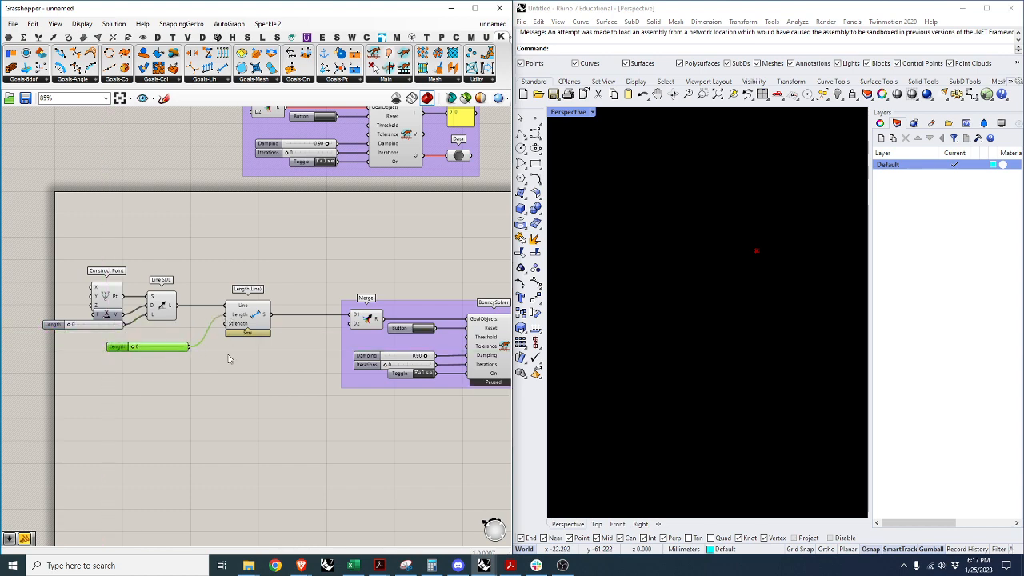
Set the Length slider feeding the Line SDL's L input to 25.
left_click(186, 368)
scroll(184, 344, "down", 3)
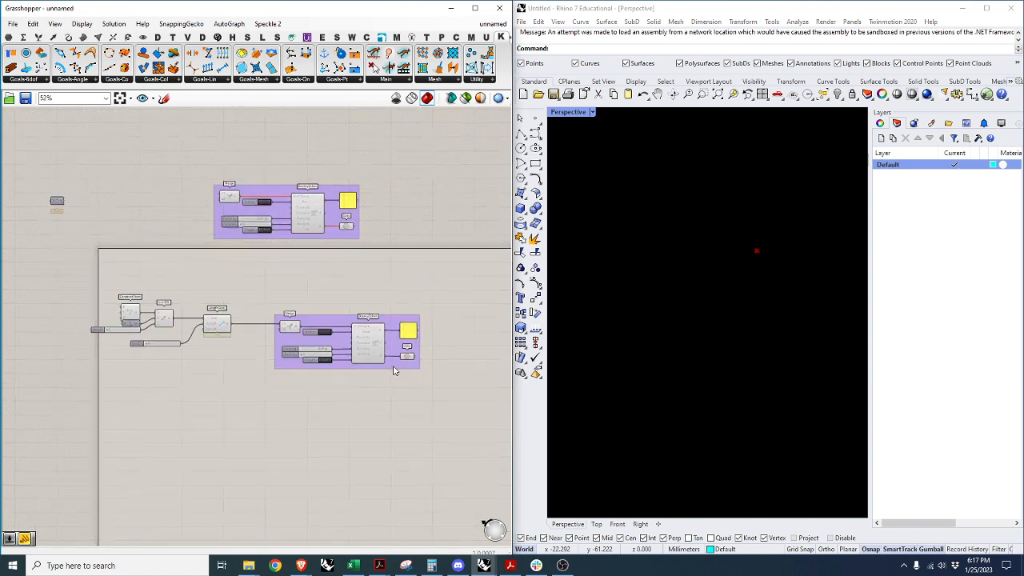
scroll(408, 372, "up", 3)
scroll(386, 337, "down", 2)
scroll(386, 337, "up", 2)
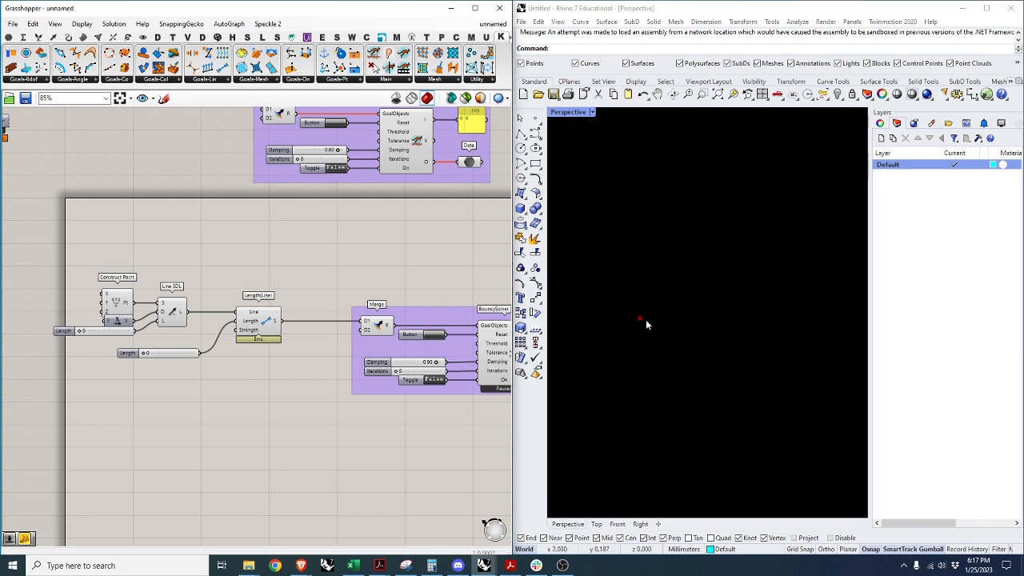
left_click(658, 341)
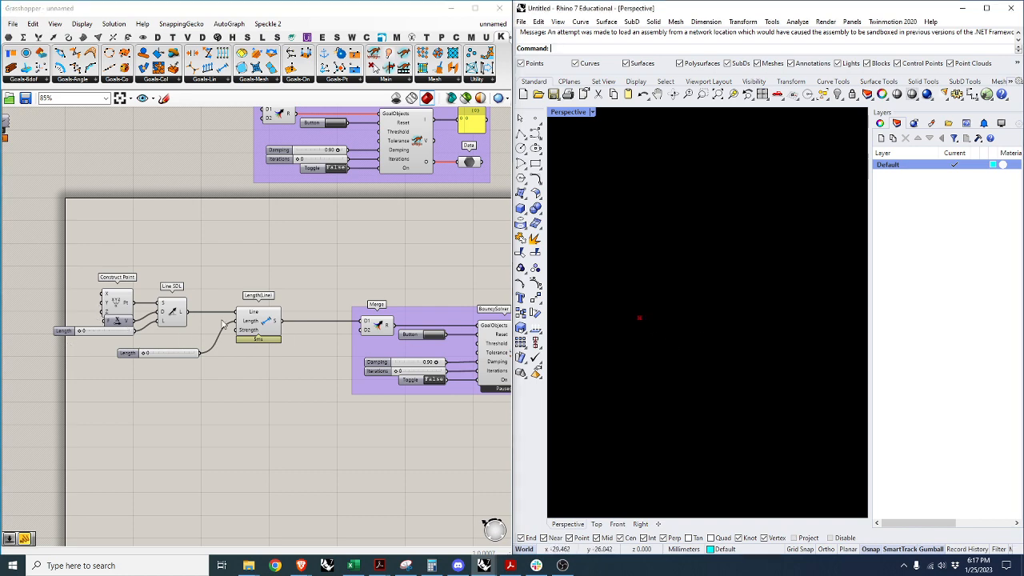
double_click(84, 331)
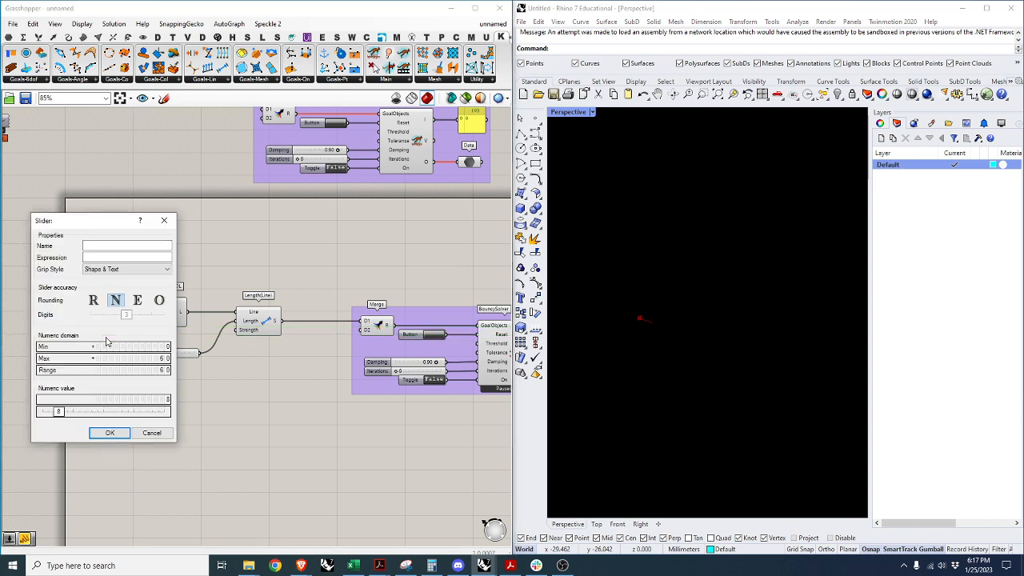
key("Escape")
scroll(106, 336, "up", 4)
double_click(106, 331)
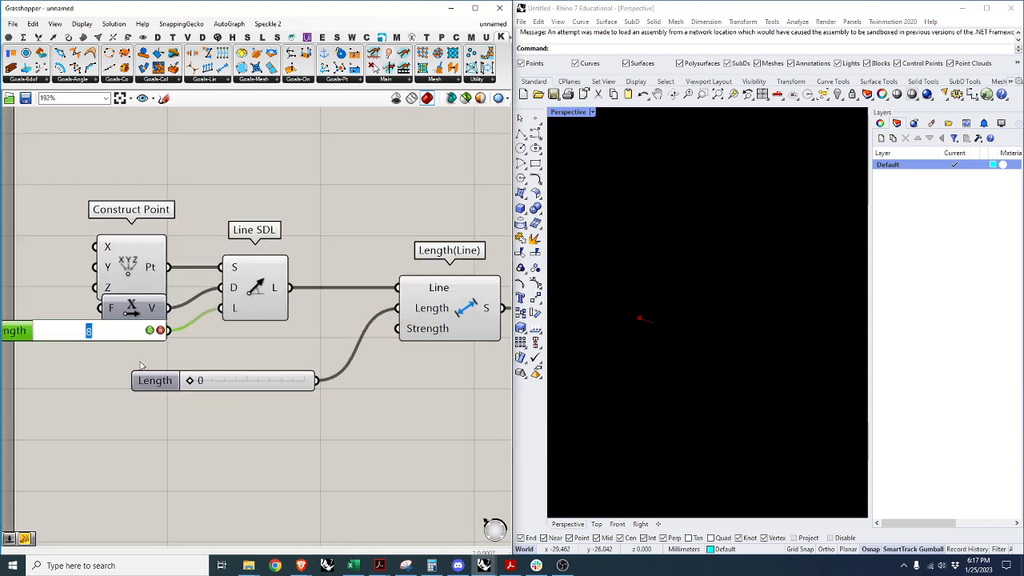
type("25")
key("Return")
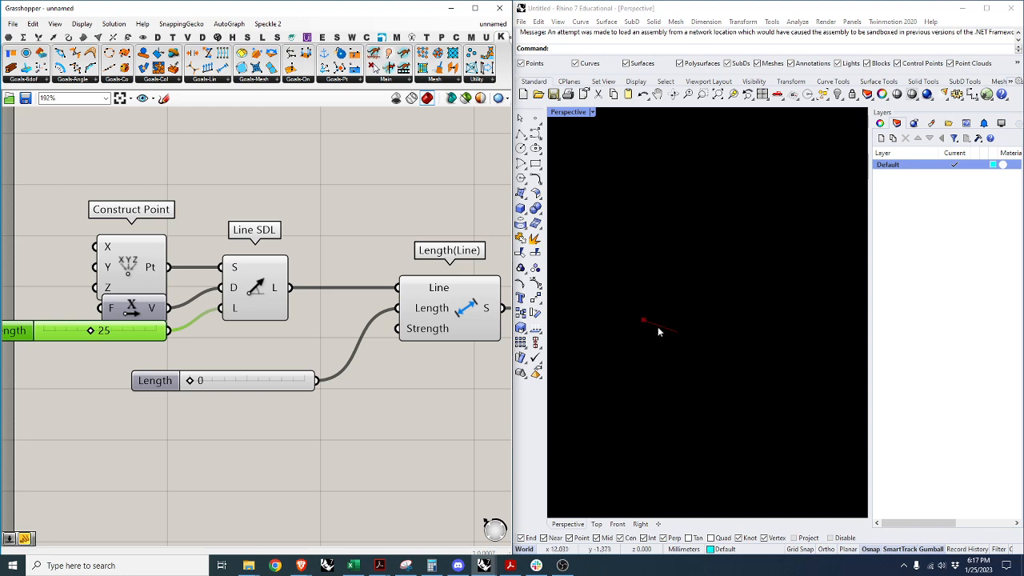
right_click_drag(652, 348, 713, 382)
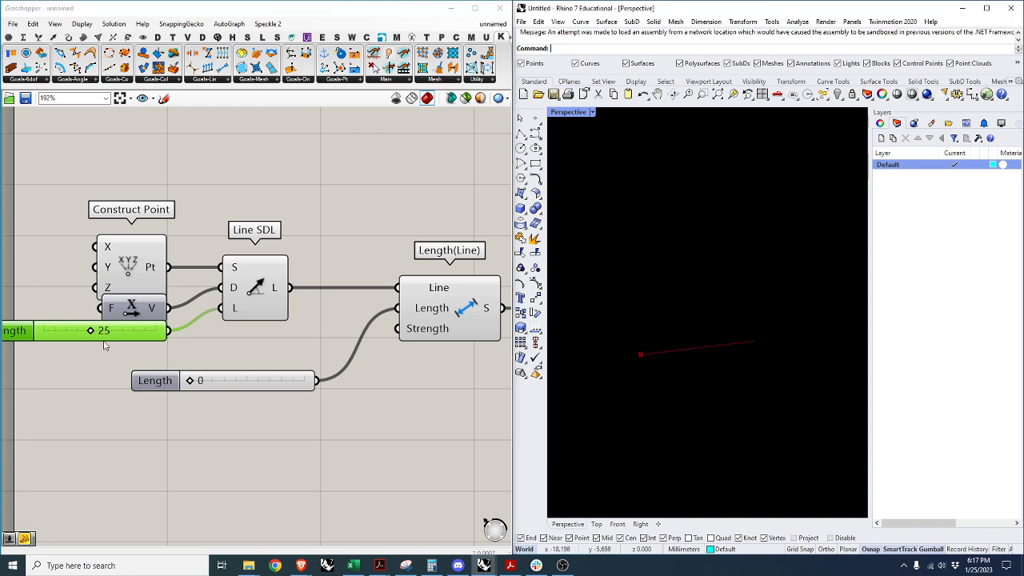
Add a Curve parameter beside the solver group and connect the Data output to it.
scroll(105, 352, "down", 4)
scroll(425, 399, "up", 3)
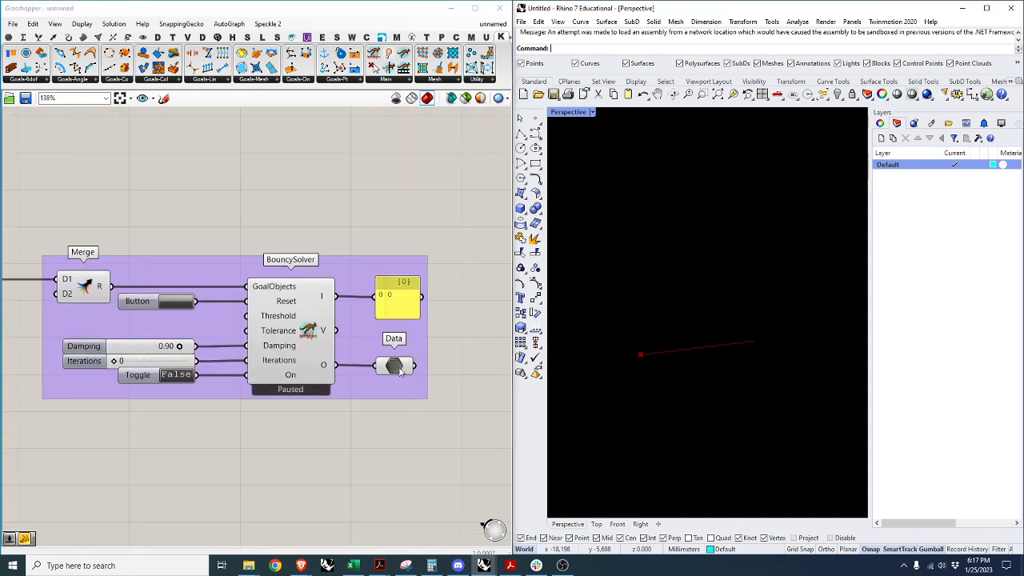
left_click_drag(402, 367, 404, 368)
scroll(320, 352, "down", 3)
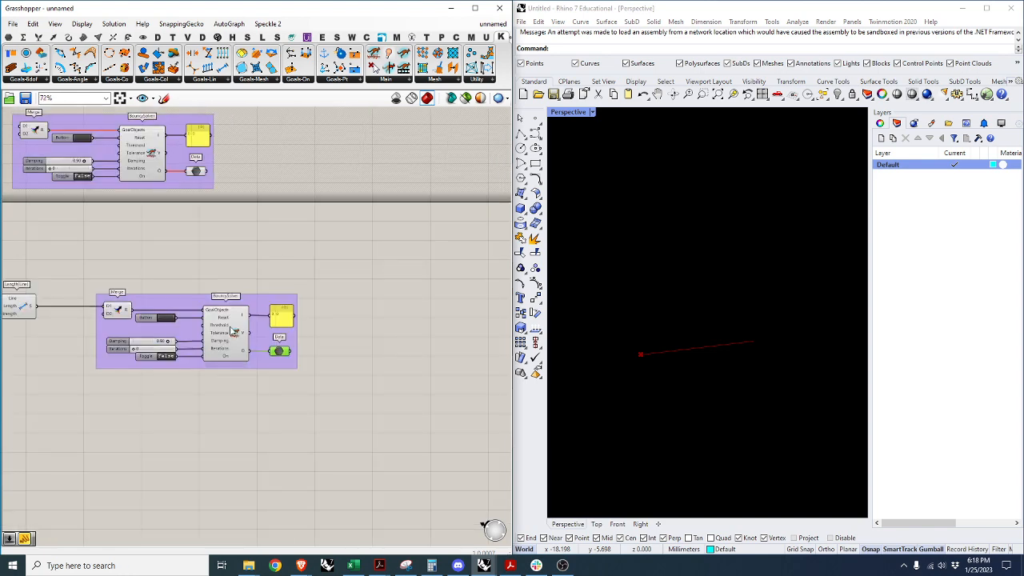
scroll(223, 312, "up", 2)
scroll(223, 312, "down", 3)
scroll(155, 356, "up", 4)
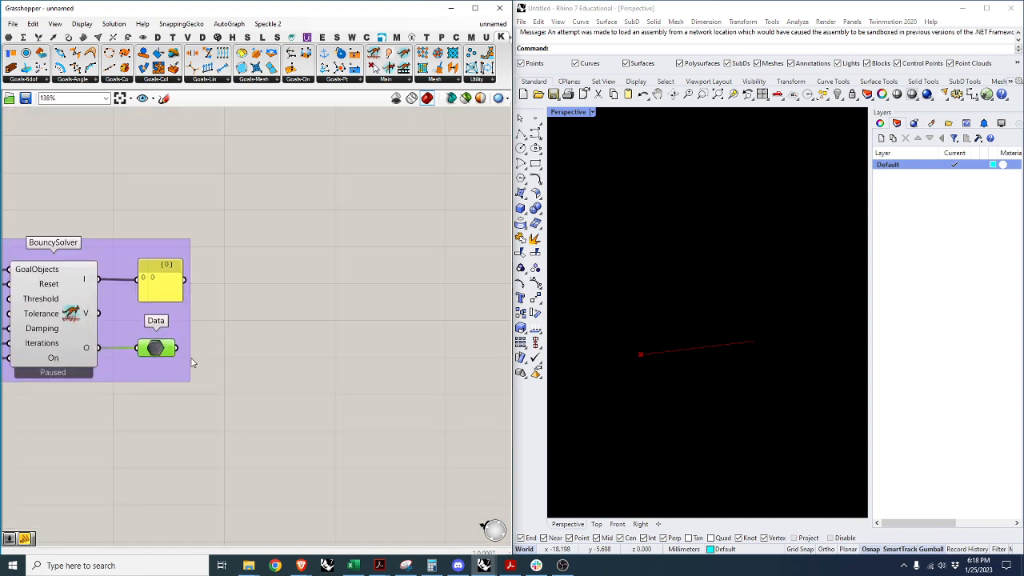
left_click_drag(156, 356, 155, 356)
left_click(262, 365)
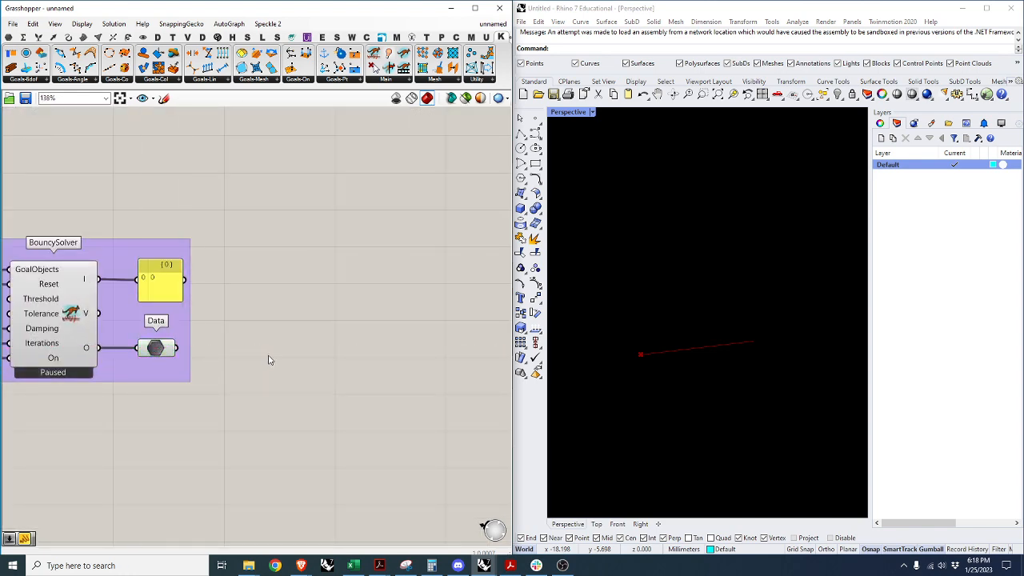
double_click(284, 360)
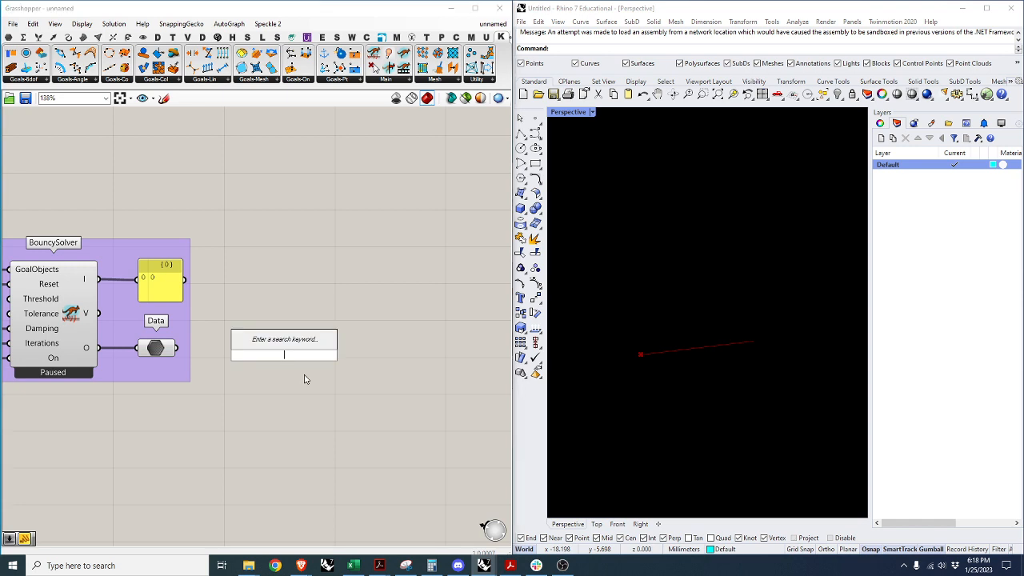
type("curve")
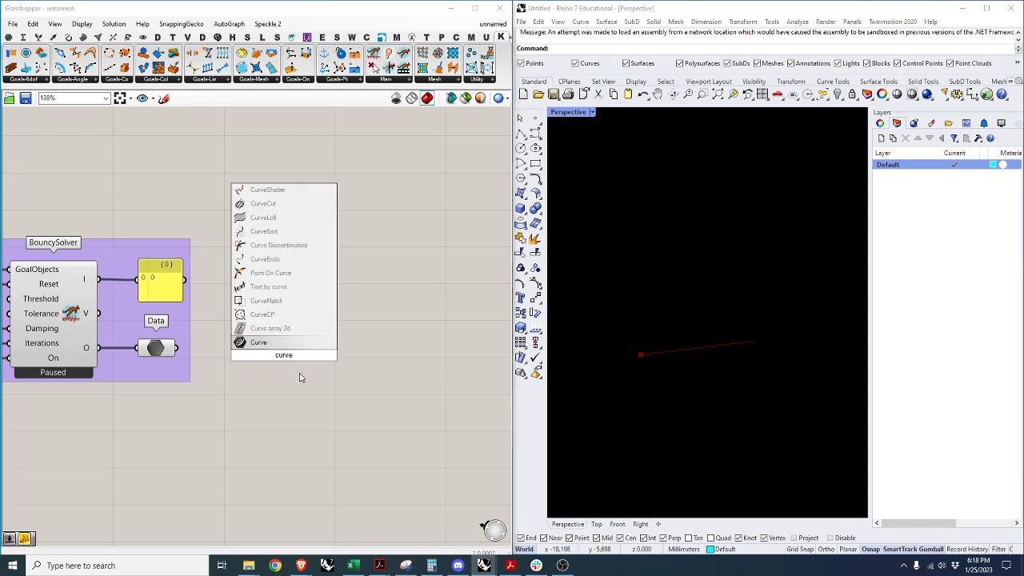
key("Return")
left_click_drag(259, 352, 281, 347)
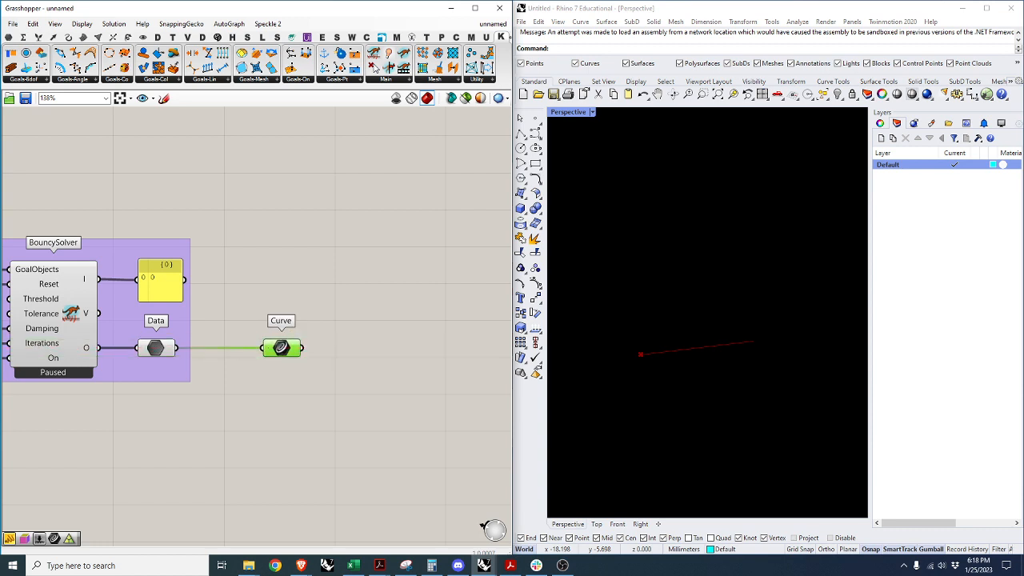
Add a Custom Preview Lineweights component beside the Curve parameter and connect Curve to its G input.
left_click(294, 408)
double_click(370, 382)
type("custom")
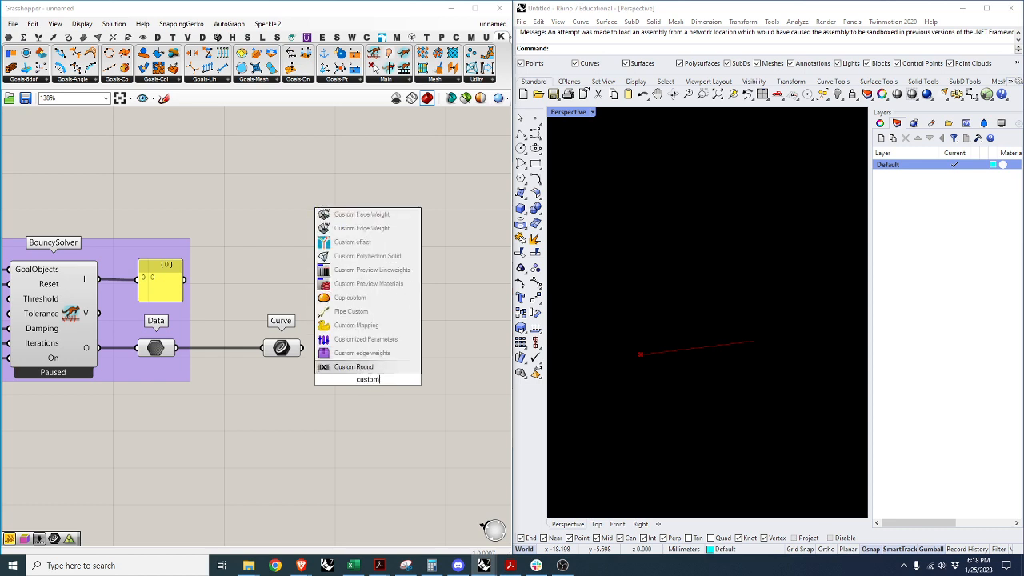
type(" preview")
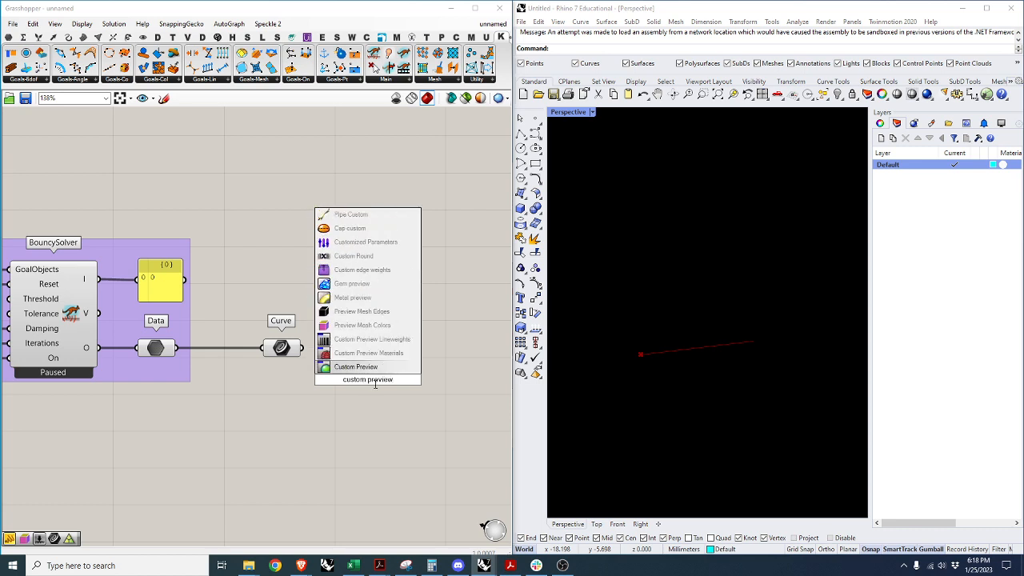
left_click(375, 340)
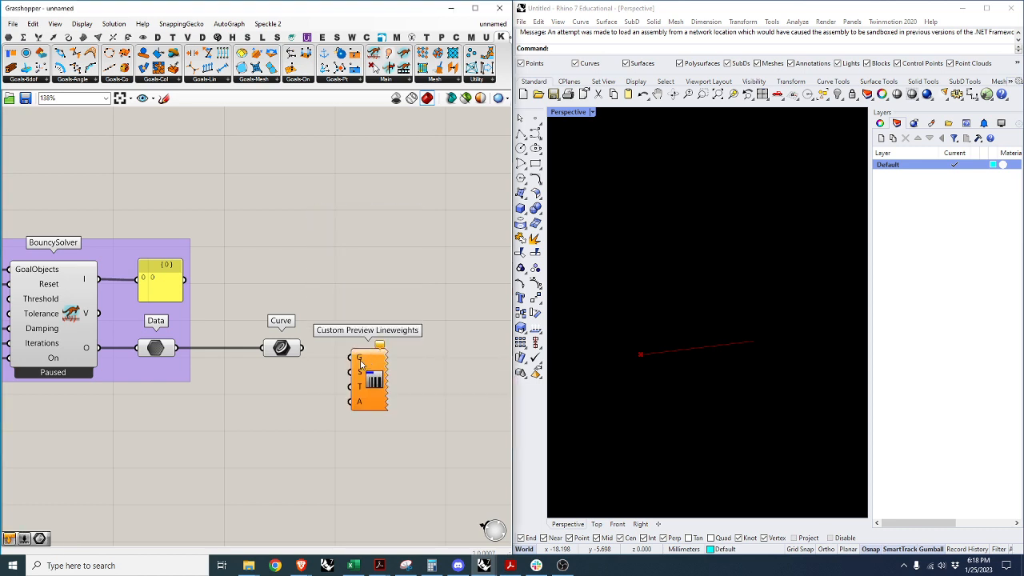
left_click_drag(370, 364, 384, 355)
left_click_drag(303, 350, 391, 360)
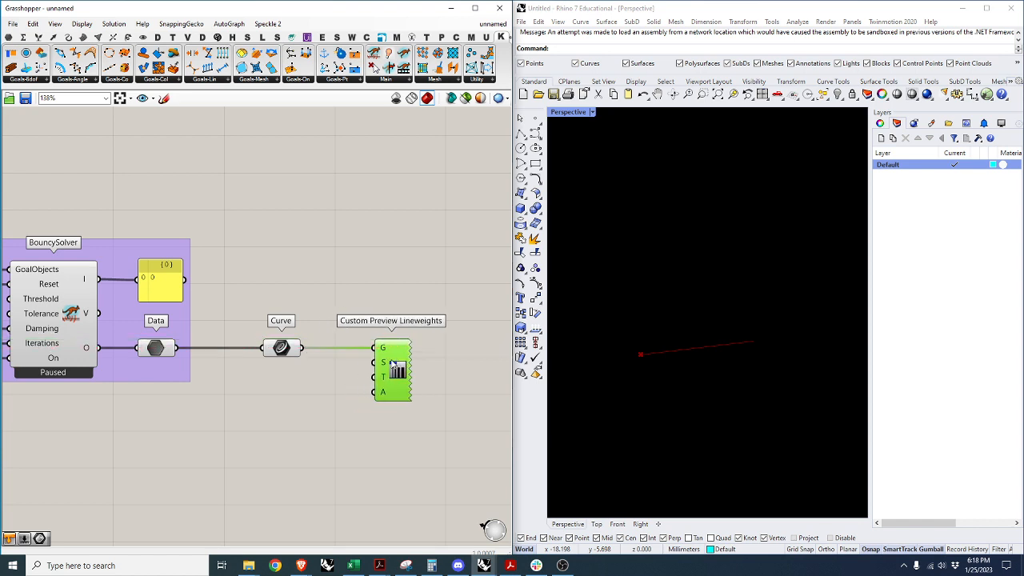
Add a red Colour Swatch directly below the Curve parameter and connect it to the lineweight preview's S input.
left_click(293, 387)
double_click(298, 382)
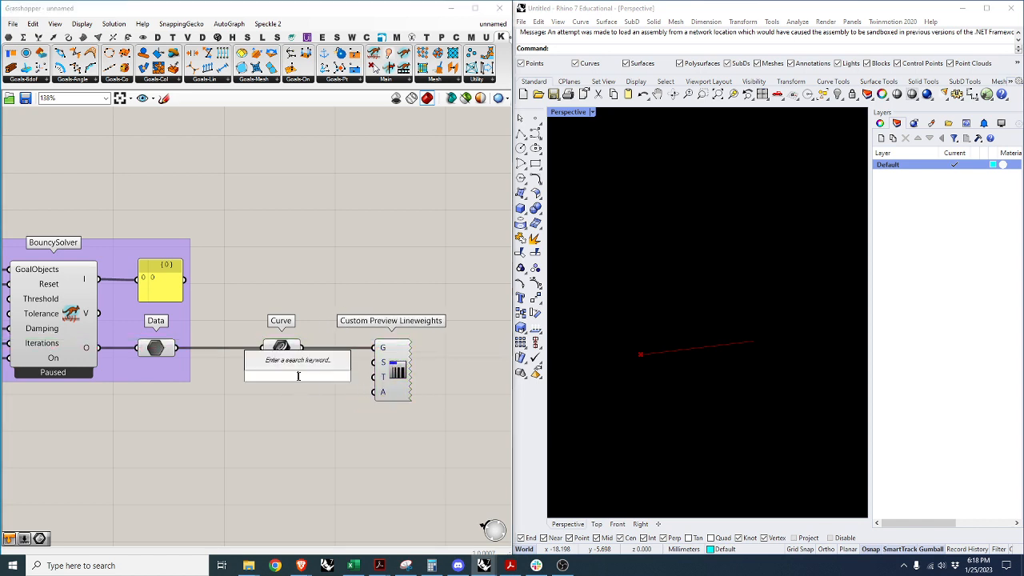
type("swatch")
key("Return")
left_click(305, 374)
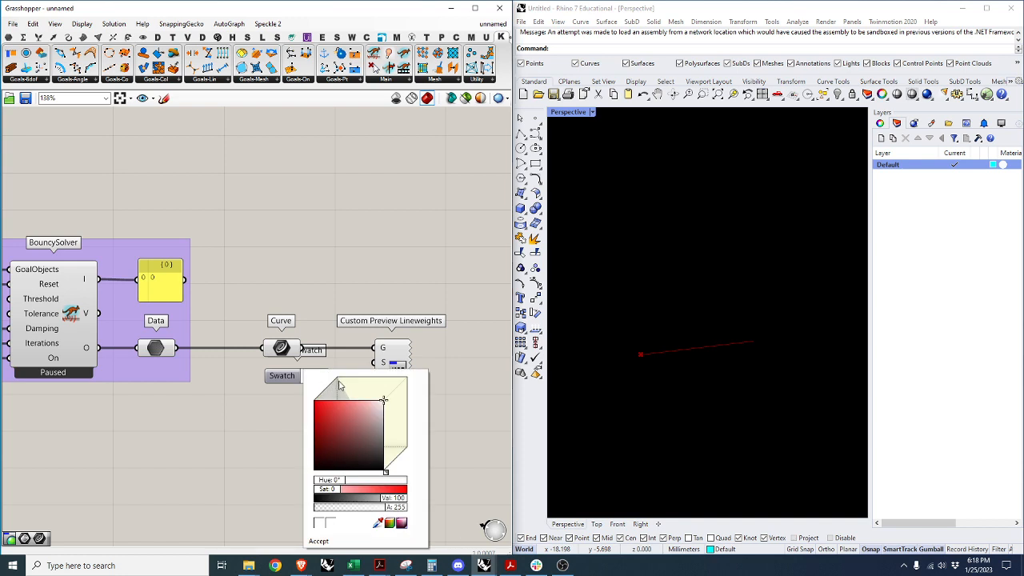
left_click_drag(375, 408, 296, 400)
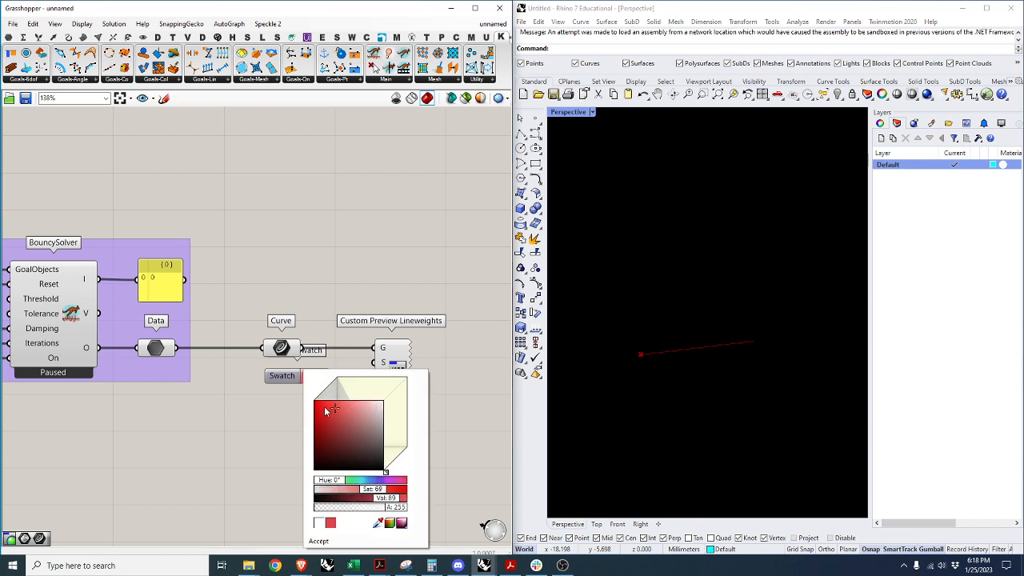
left_click(320, 541)
left_click_drag(281, 379, 254, 375)
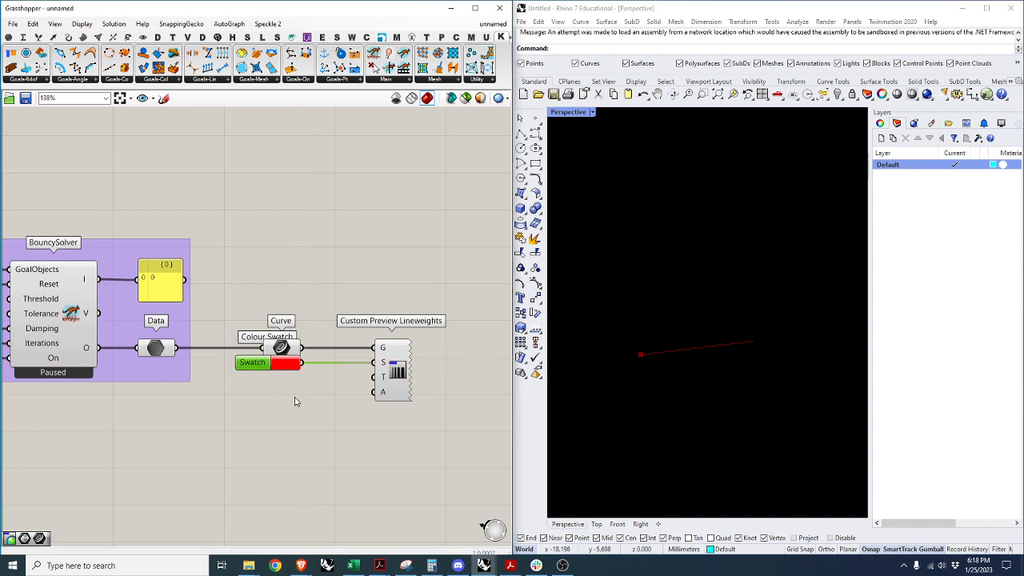
Add a 1.00 number slider below the Colour Swatch and connect it to the lineweight preview's T input.
double_click(296, 387)
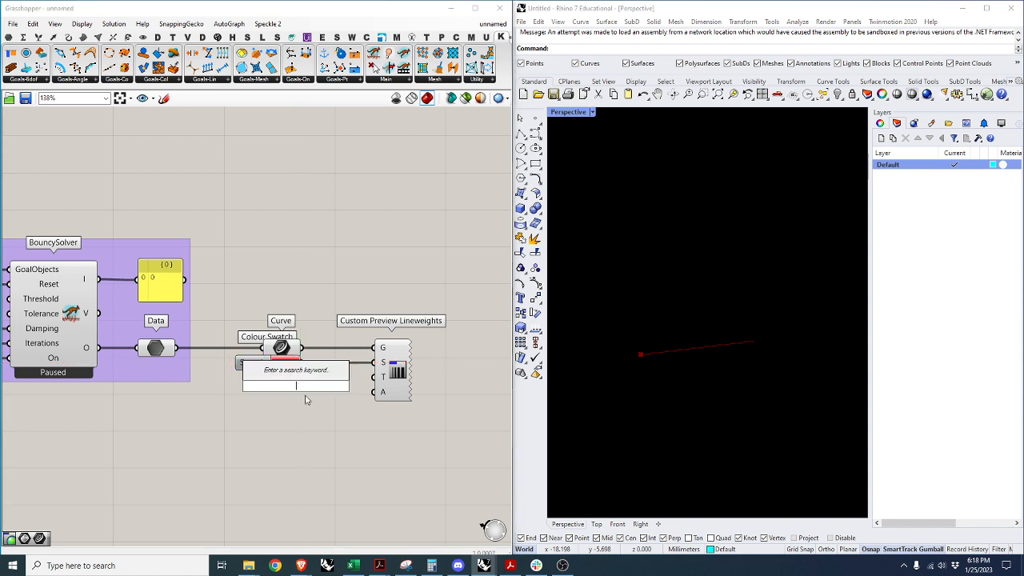
type("1.00")
key("Return")
left_click_drag(310, 391, 373, 377)
left_click_drag(245, 378, 229, 377)
Move the Curve, Colour Swatch, Thickness slider and Custom Preview Lineweights together, further away from the solver group.
left_click_drag(392, 427, 345, 346)
left_click(400, 373)
scroll(400, 373, "down", 4)
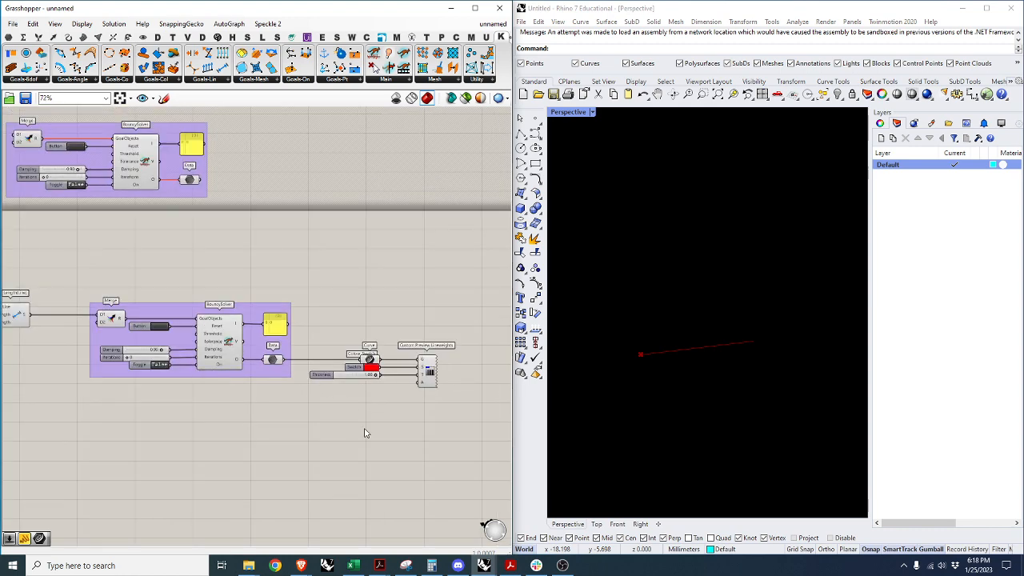
scroll(440, 400, "up", 3)
left_click(425, 357)
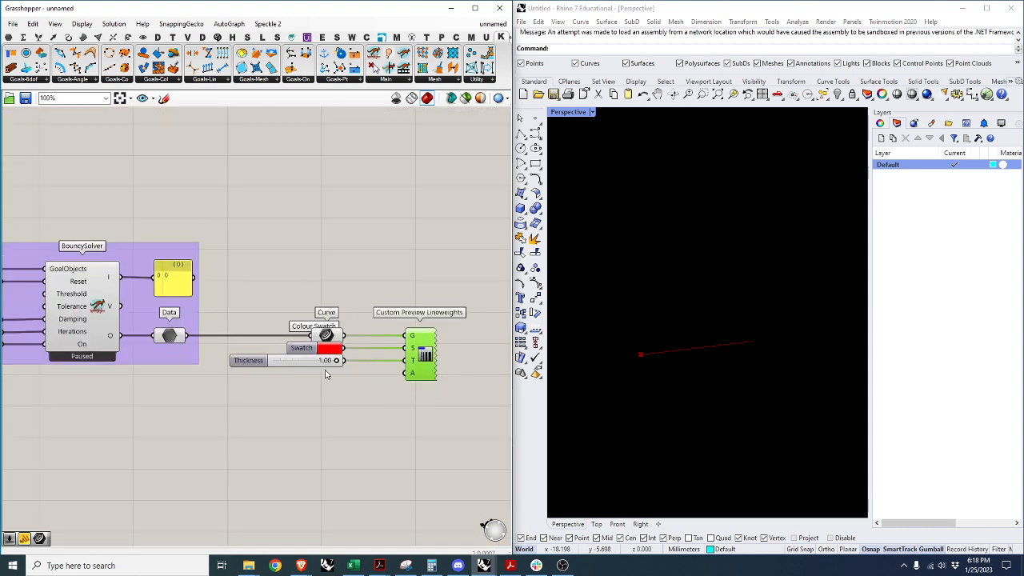
Inspect the BouncySolver's Damping and Iterations sliders and the Length(Line) goal feeding the solver group.
scroll(325, 373, "down", 5)
scroll(172, 332, "up", 8)
left_click(133, 332)
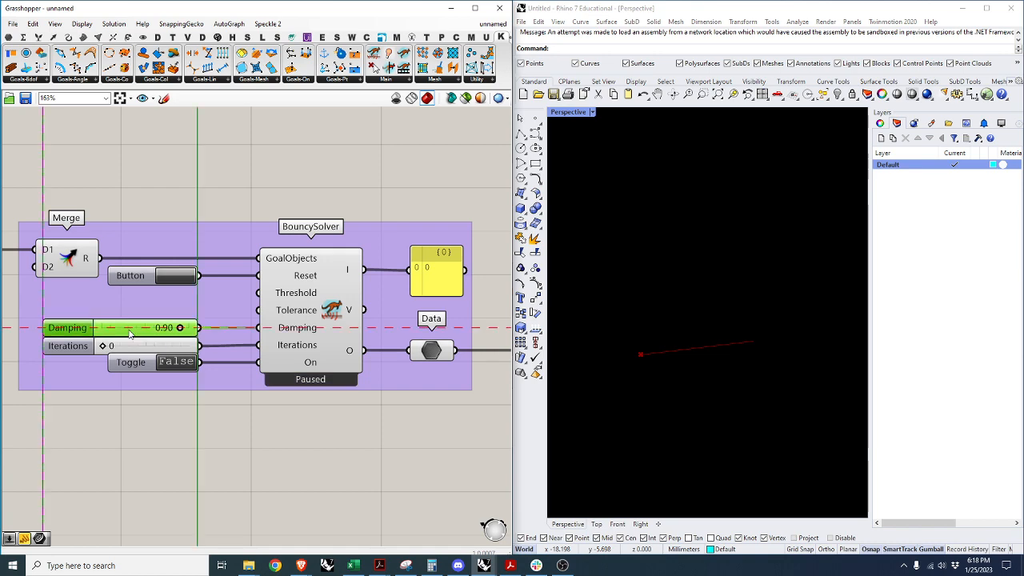
left_click(141, 348)
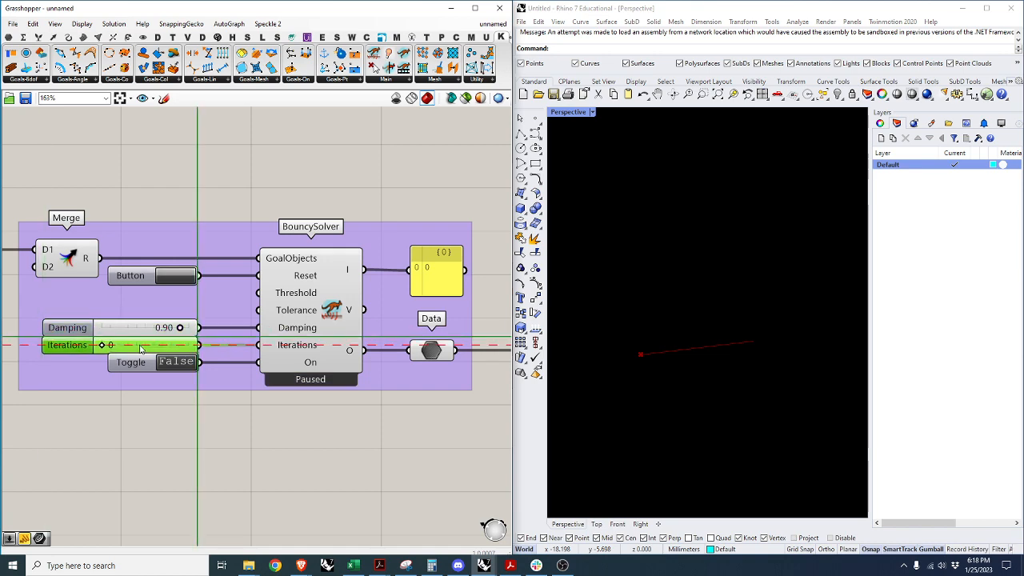
left_click(160, 393)
scroll(310, 376, "down", 4)
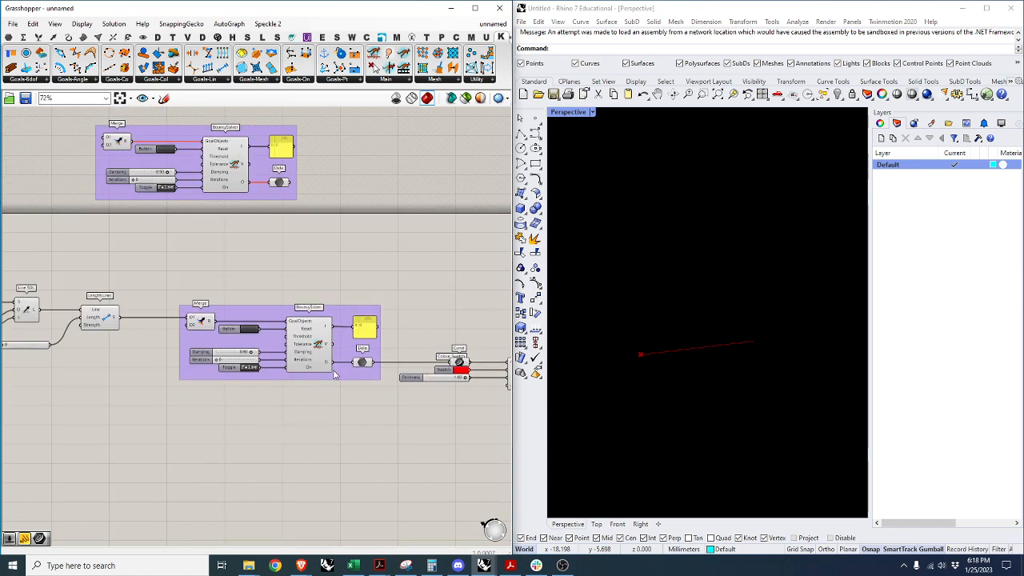
scroll(333, 375, "down", 3)
scroll(138, 347, "up", 7)
scroll(85, 348, "down", 4)
scroll(128, 365, "up", 3)
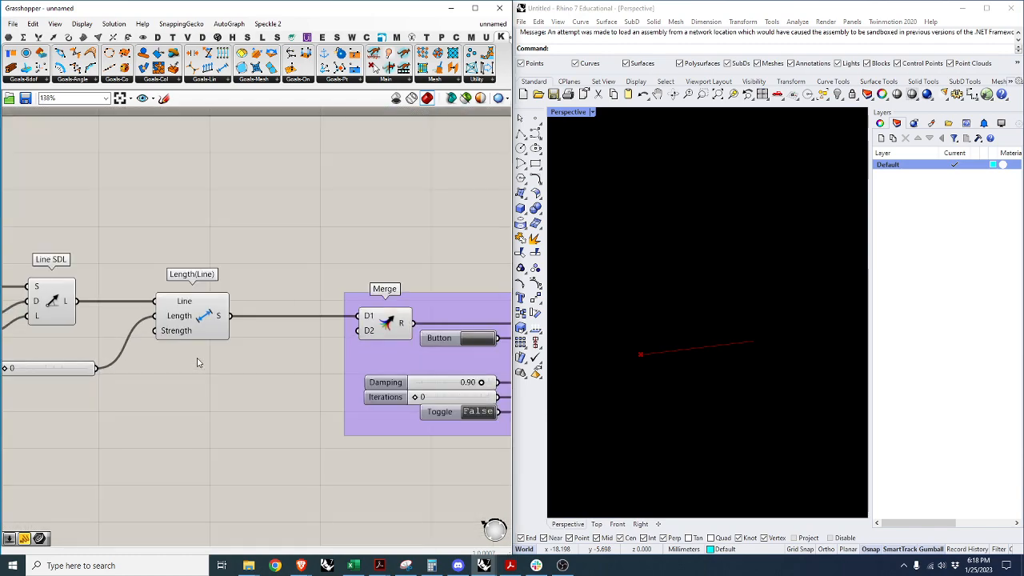
scroll(199, 361, "down", 2)
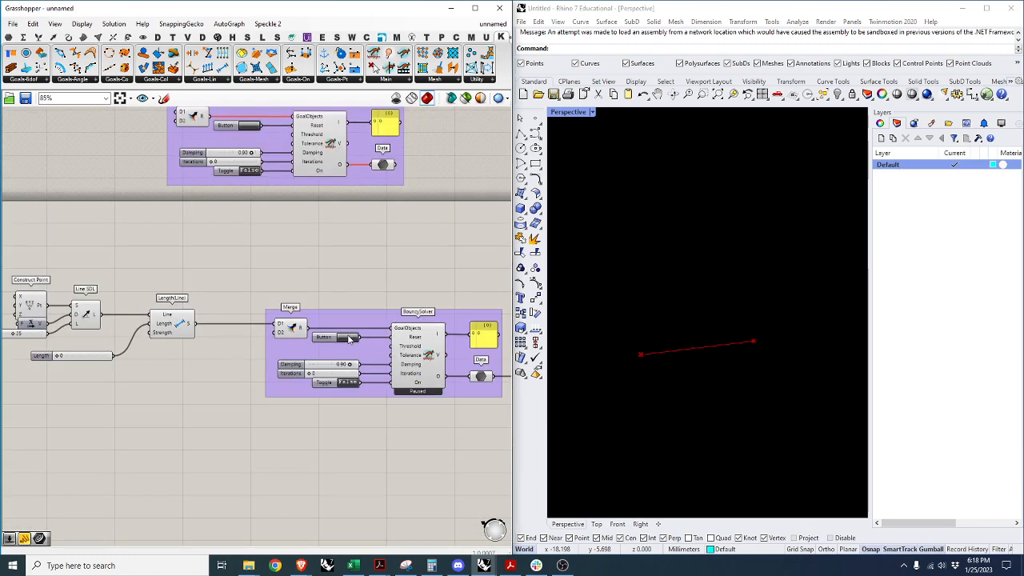
Switch the BouncySolver's On toggle to True and reset the simulation.
scroll(350, 344, "down", 3)
scroll(337, 368, "up", 5)
double_click(316, 383)
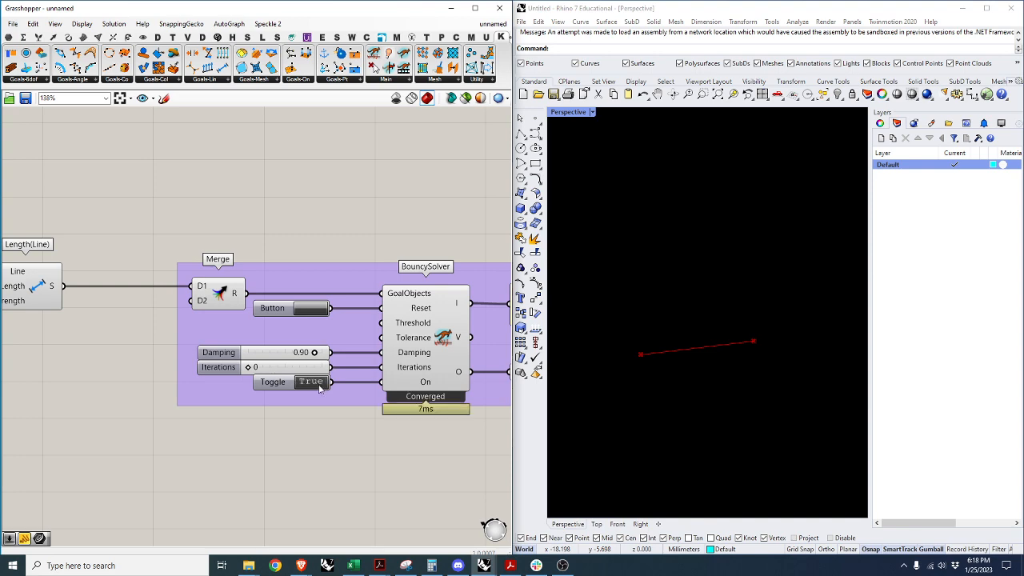
left_click(316, 312)
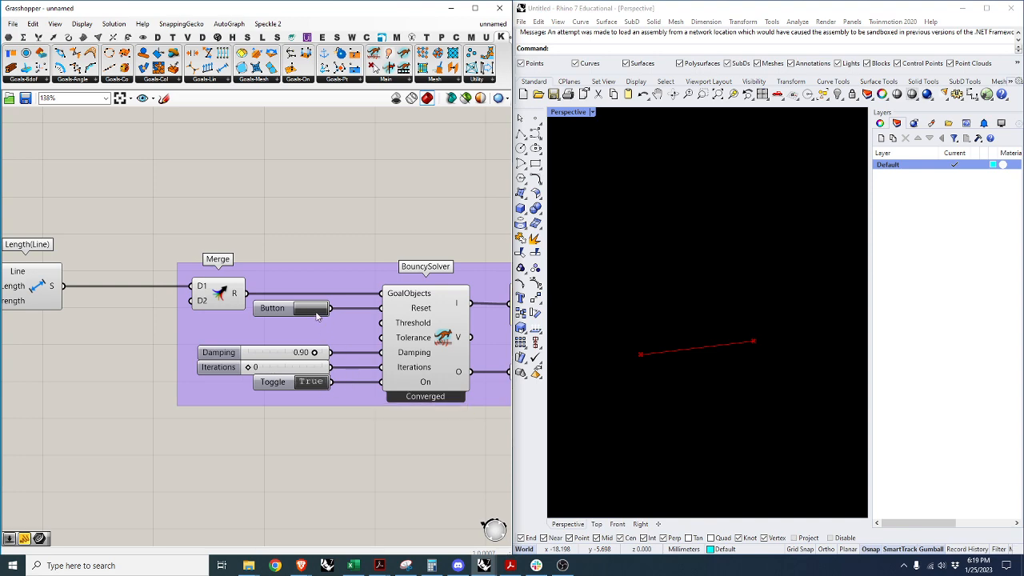
scroll(317, 315, "down", 4)
scroll(90, 335, "up", 4)
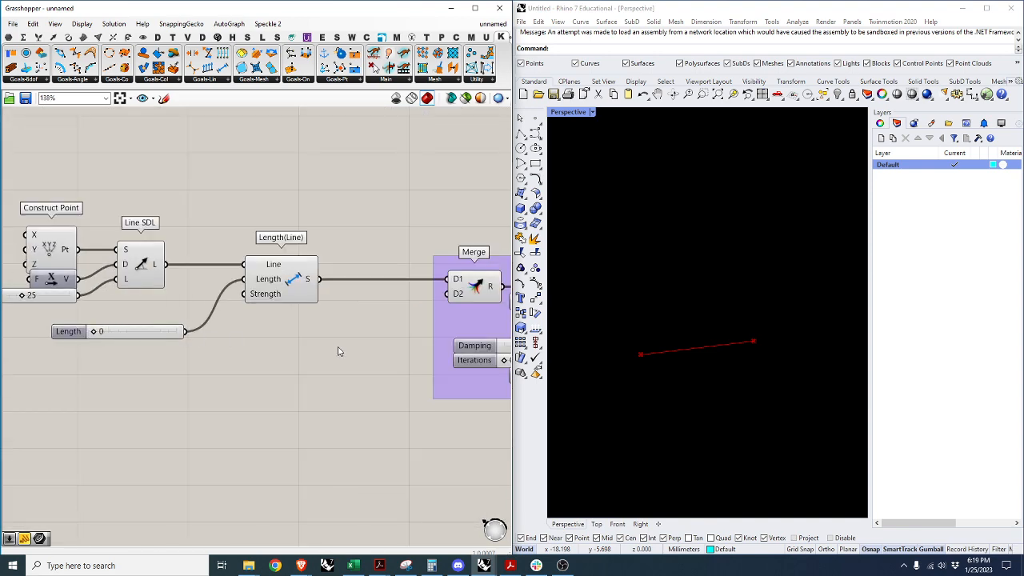
scroll(297, 345, "down", 3)
scroll(226, 323, "down", 5)
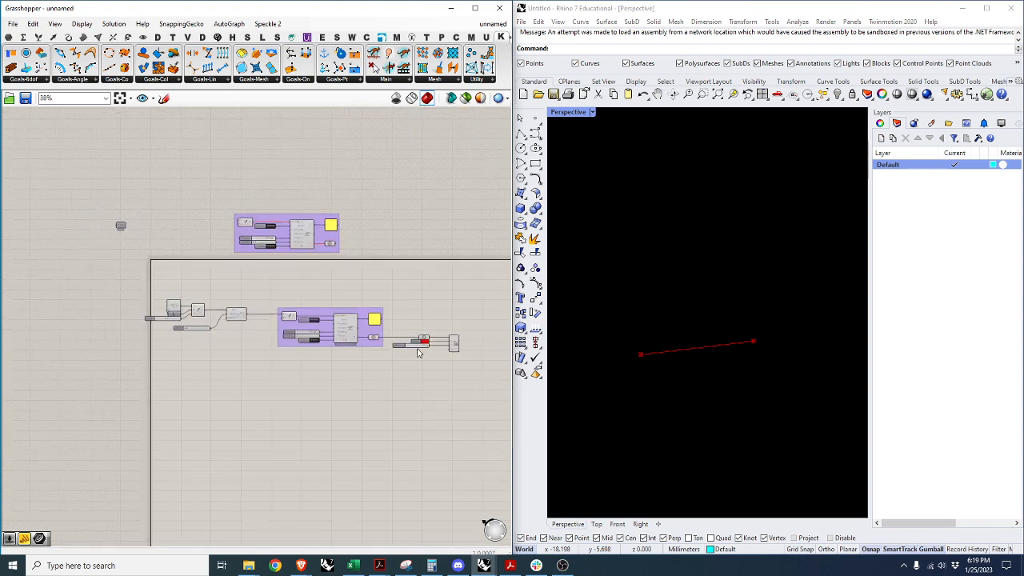
scroll(445, 348, "up", 6)
scroll(468, 336, "down", 5)
scroll(164, 295, "up", 5)
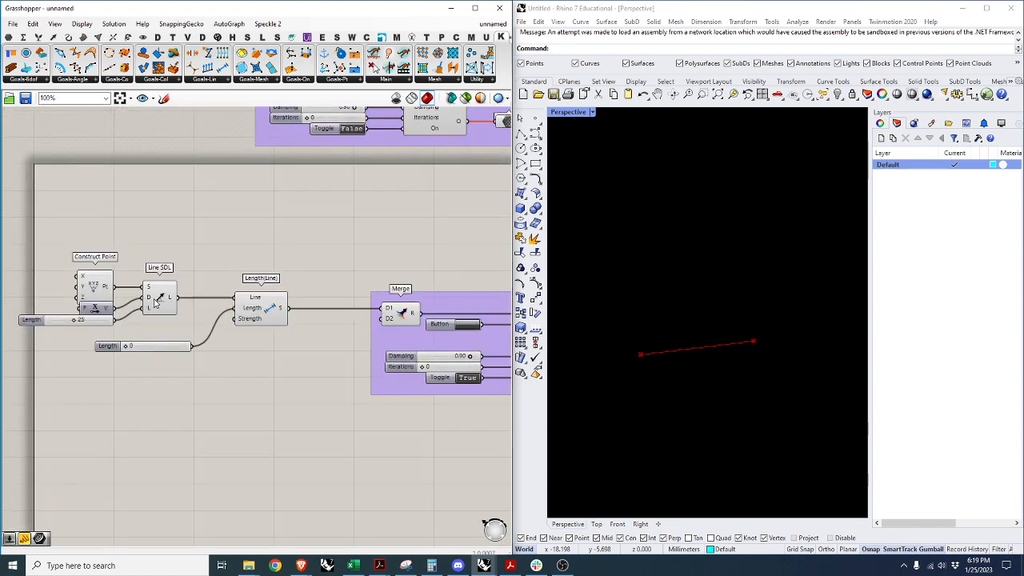
Turn off the viewport preview of the Construct Point, Unit X and Line SDL components.
left_click(156, 301)
left_click(185, 371)
left_click_drag(170, 327, 77, 258)
right_click(120, 215)
left_click(154, 231)
left_click(157, 242)
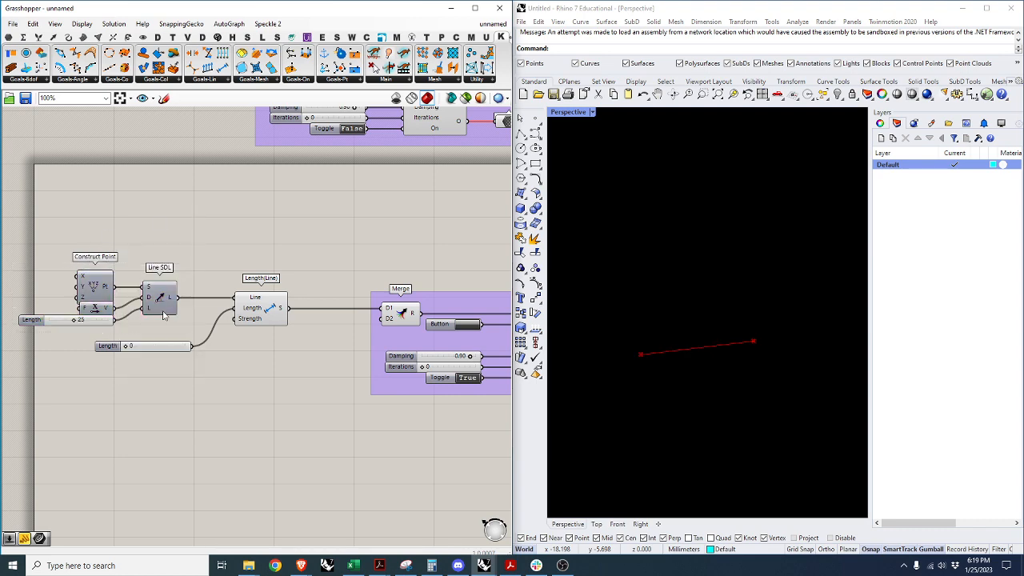
Turn off the viewport preview of the Length(Line) goal component.
scroll(118, 305, "down", 4)
scroll(265, 314, "up", 4)
left_click(271, 309)
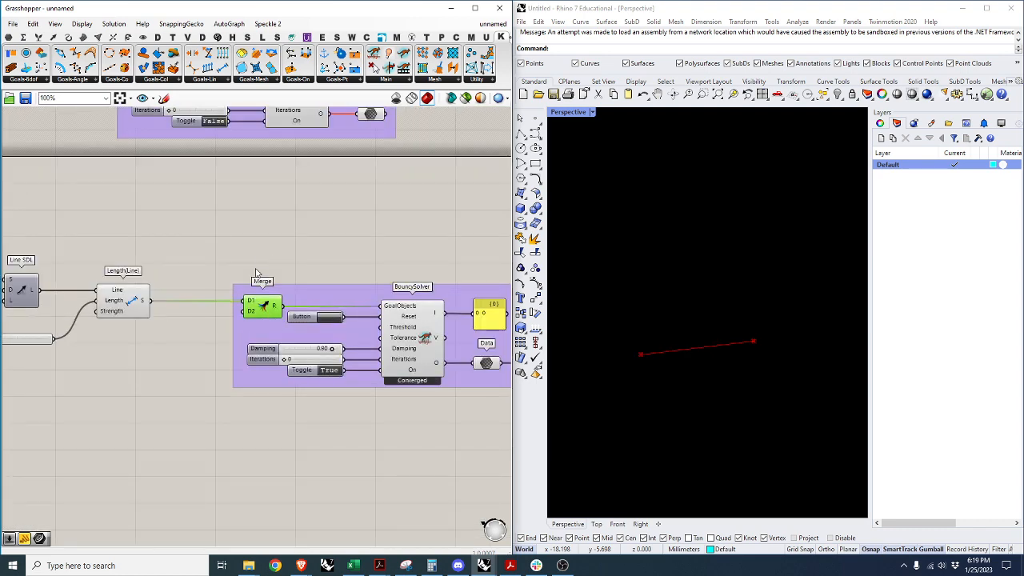
scroll(142, 277, "down", 5)
scroll(213, 317, "up", 4)
scroll(247, 366, "down", 3)
scroll(272, 304, "up", 3)
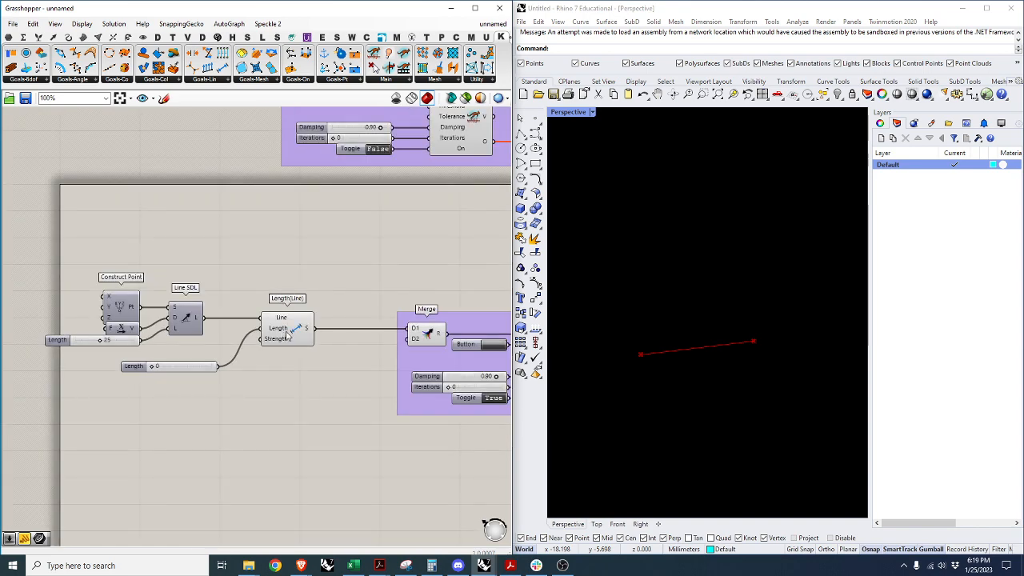
right_click(273, 269)
left_click(296, 273)
Set the Length slider feeding the Length(Line) goal to 18 and reset the simulation.
left_click(191, 377)
scroll(183, 368, "up", 3)
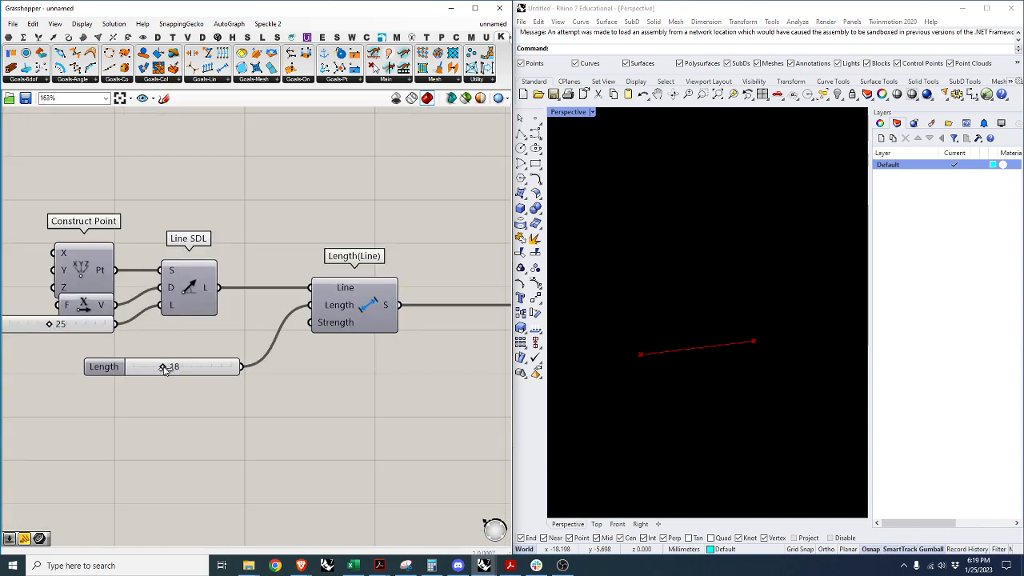
scroll(180, 376, "down", 4)
scroll(332, 304, "up", 3)
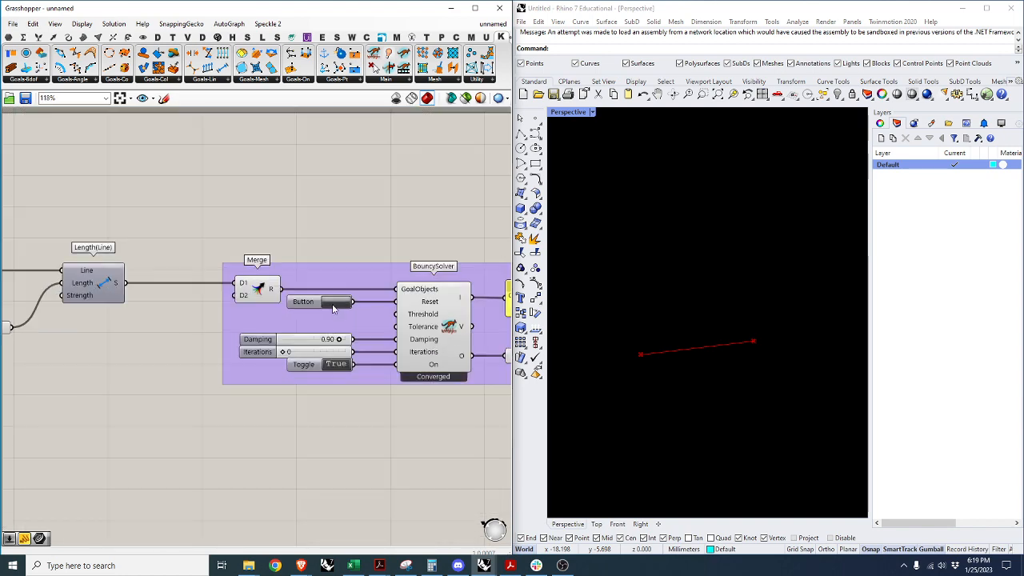
left_click(341, 306)
Set the running BouncySolver's Iterations slider to 1.
scroll(205, 321, "down", 4)
scroll(453, 362, "up", 4)
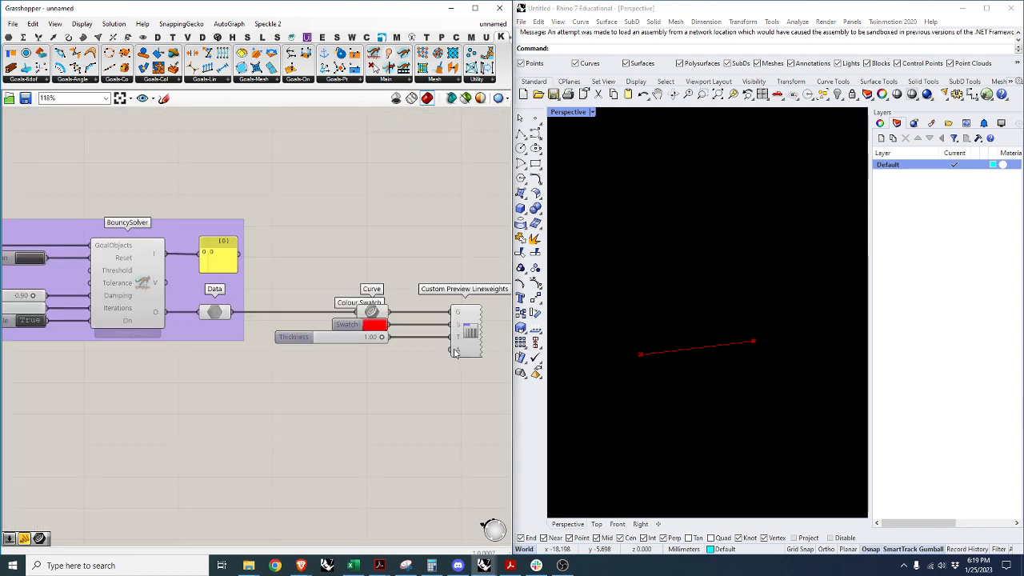
scroll(242, 339, "down", 3)
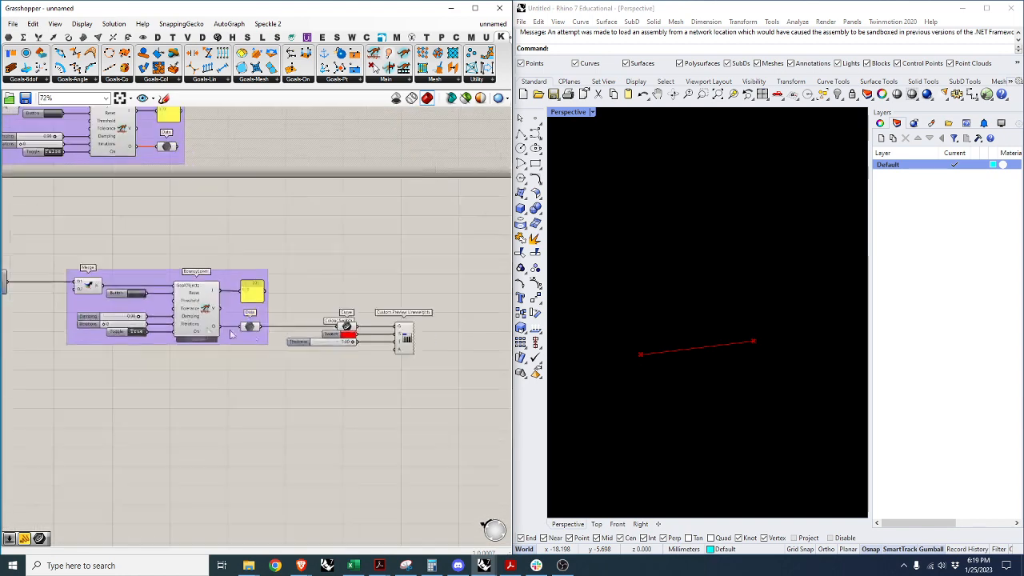
scroll(173, 325, "up", 4)
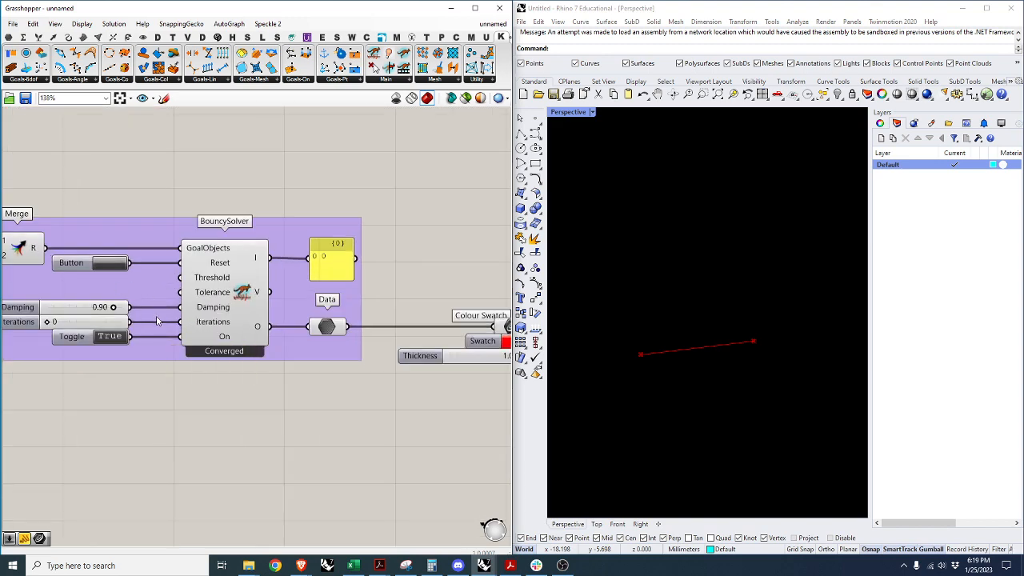
left_click_drag(48, 323, 53, 323)
Set the Absolute (A) input of Custom Preview Lineweights to True.
scroll(238, 377, "down", 3)
scroll(249, 349, "up", 4)
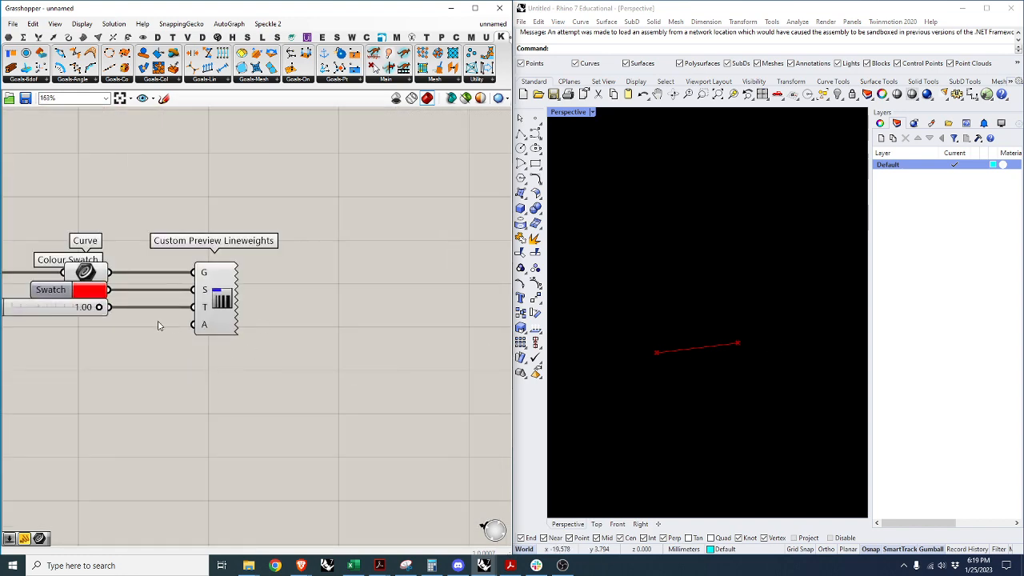
right_click(200, 331)
mouse_move(303, 436)
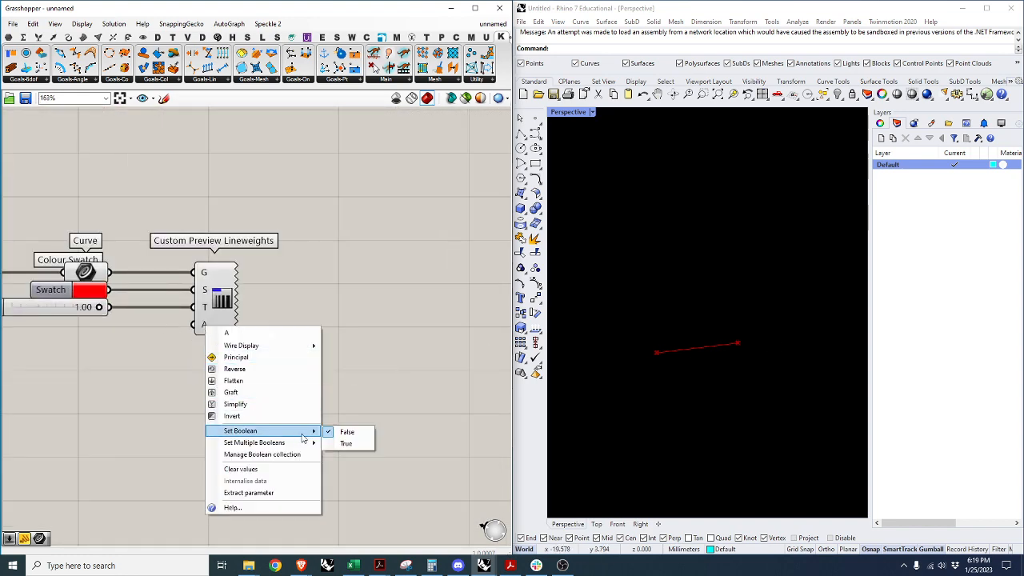
left_click(342, 444)
scroll(373, 361, "down", 3)
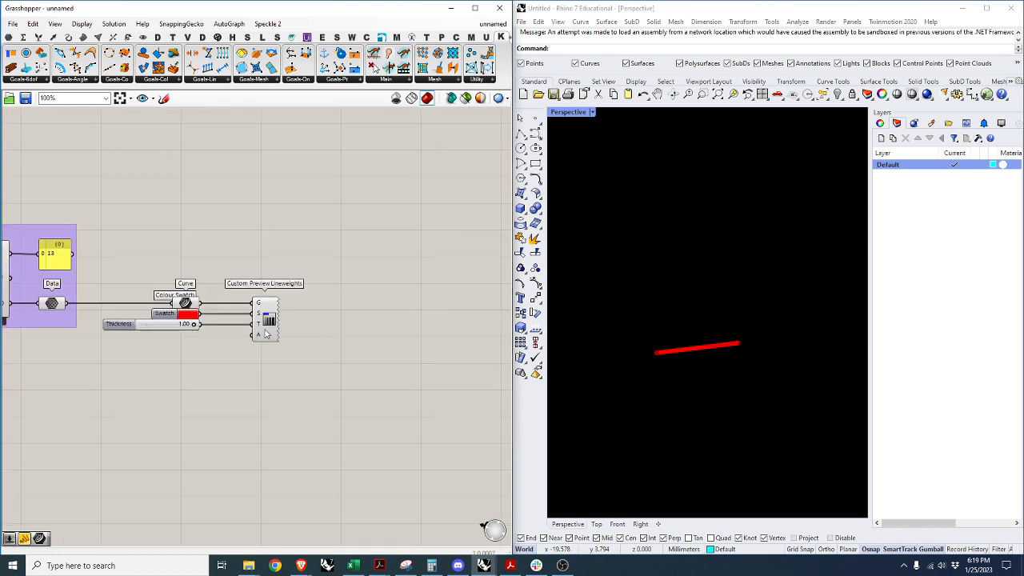
scroll(257, 342, "up", 3)
mouse_move(256, 341)
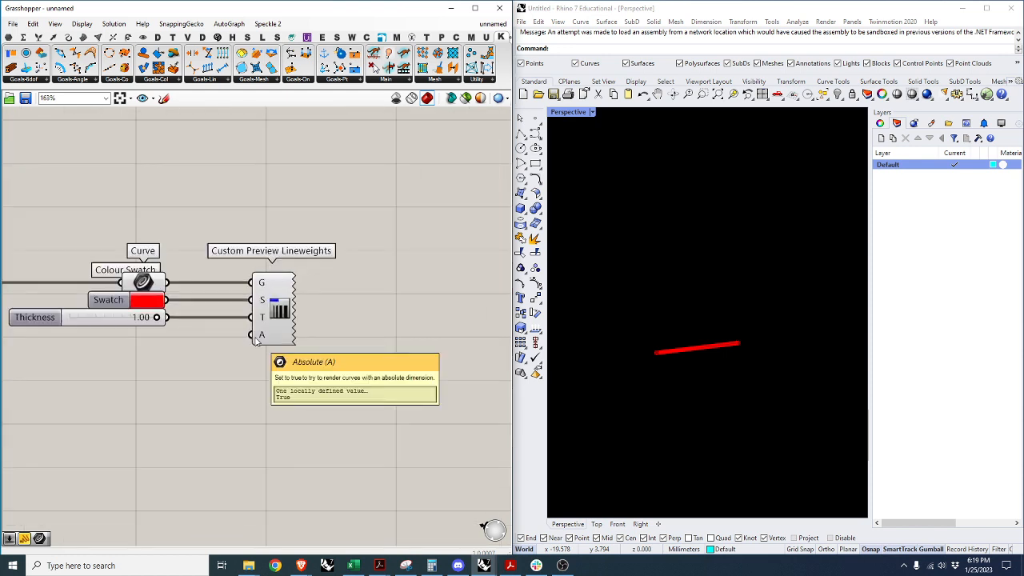
scroll(695, 354, "up", 3)
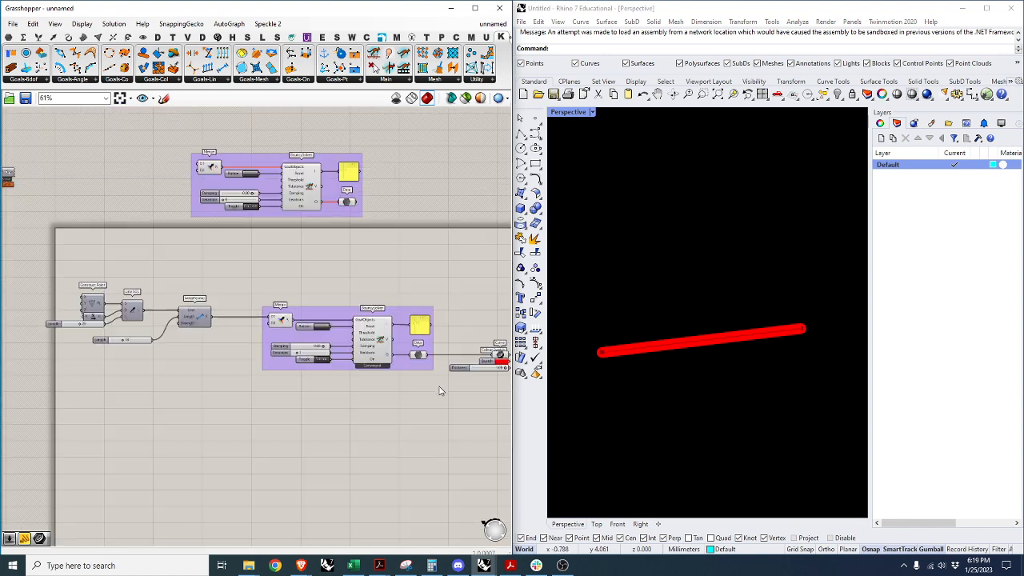
Set the Length(Line) goal's Length slider to 25 and check the solver's iteration panel.
scroll(206, 352, "up", 1)
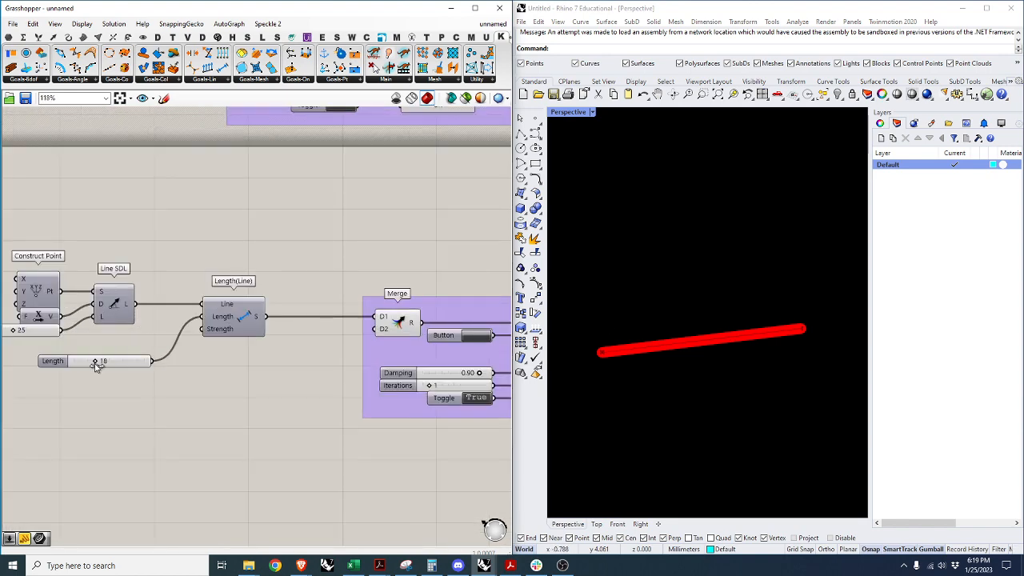
left_click_drag(95, 364, 115, 367)
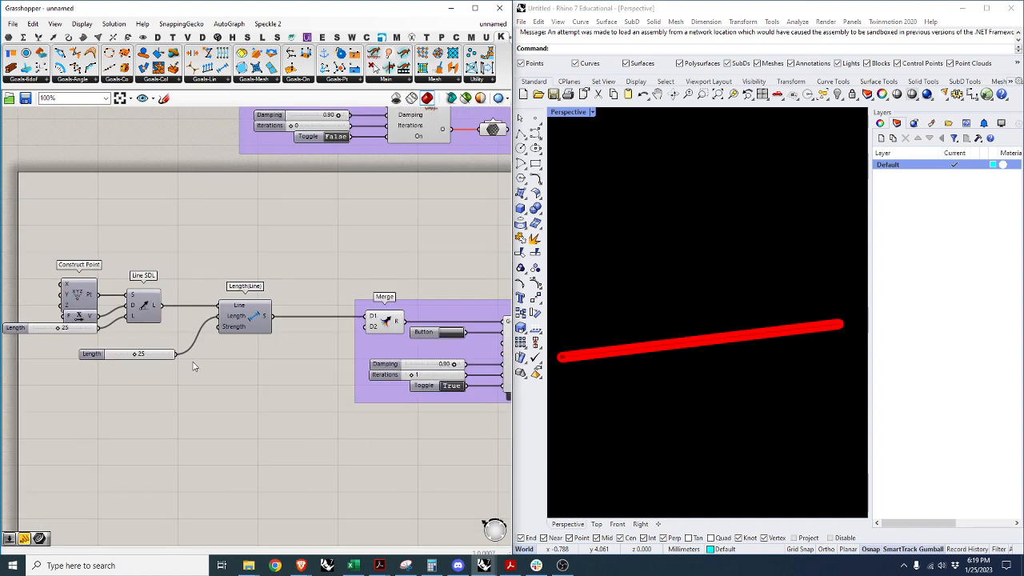
scroll(104, 354, "down", 4)
scroll(342, 353, "up", 4)
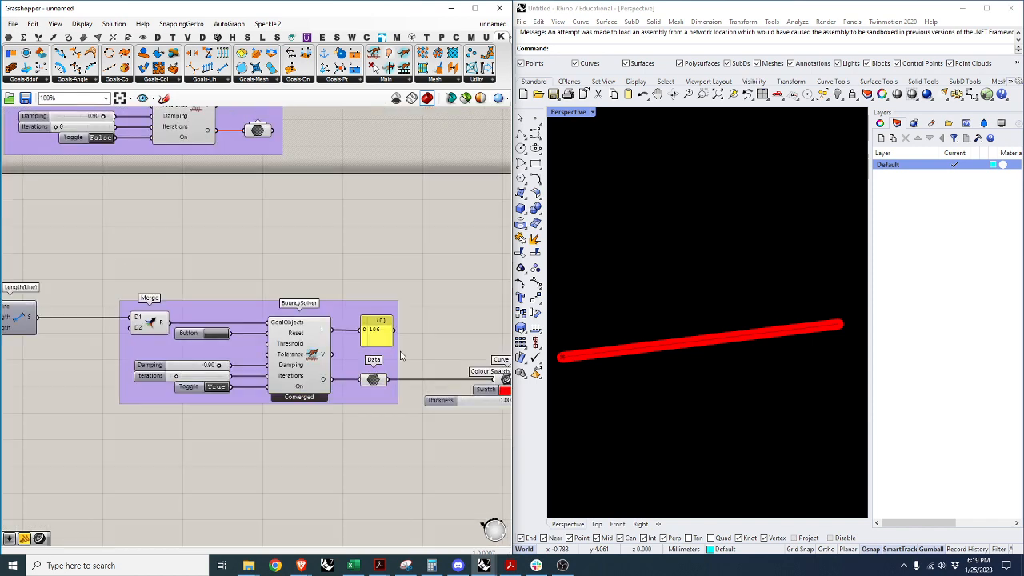
scroll(338, 346, "down", 1)
scroll(427, 331, "up", 2)
scroll(240, 366, "down", 2)
scroll(377, 347, "up", 4)
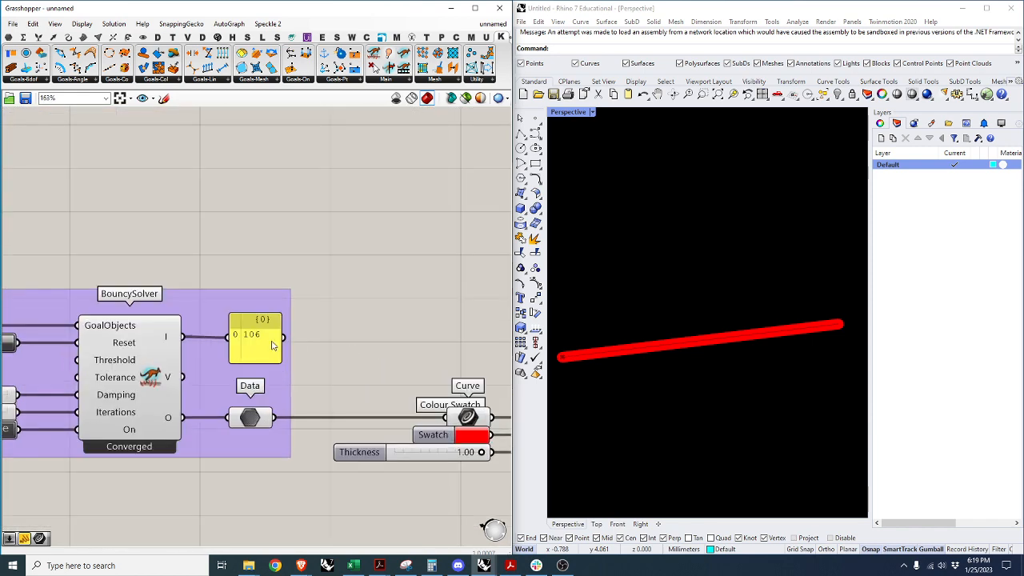
left_click_drag(272, 342, 269, 340)
left_click(398, 351)
double_click(399, 354)
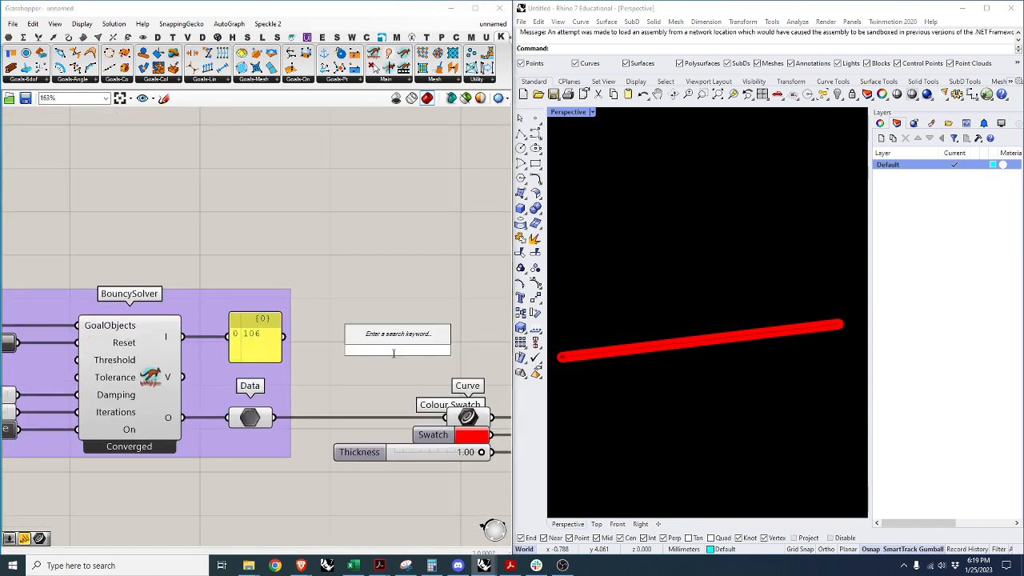
type("leng")
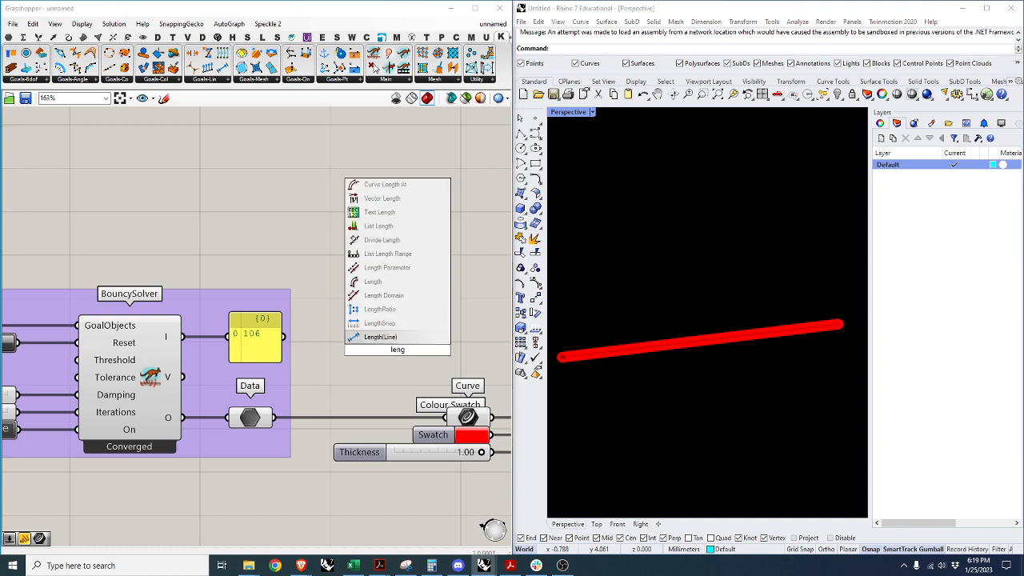
key("Return")
scroll(404, 380, "down", 1)
scroll(404, 380, "up", 3)
left_click(384, 351)
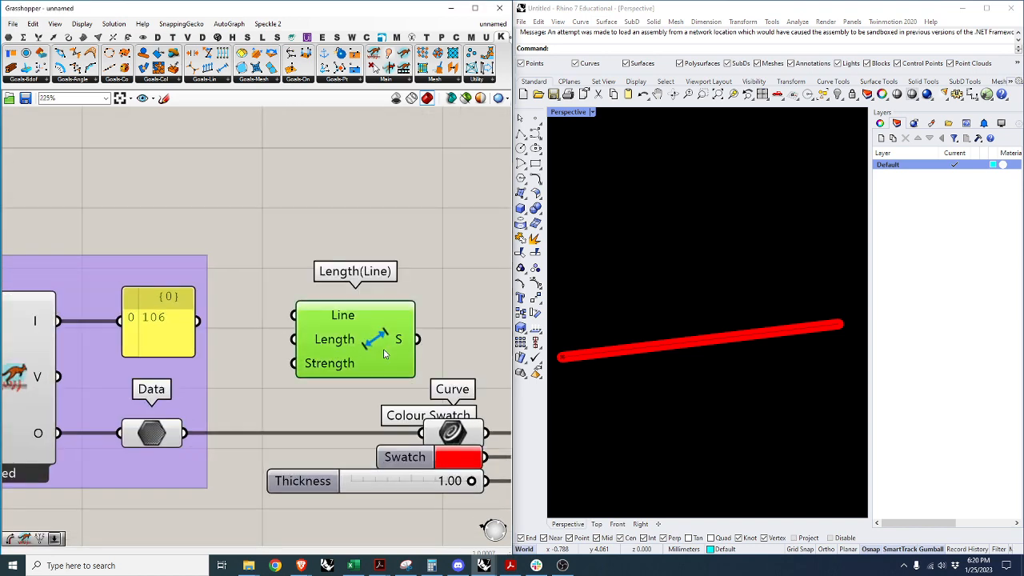
key("Delete")
Add a curve Length component above the lineweight preview and connect the Curve parameter's output to its C input.
double_click(409, 324)
scroll(213, 394, "down", 3)
type("length")
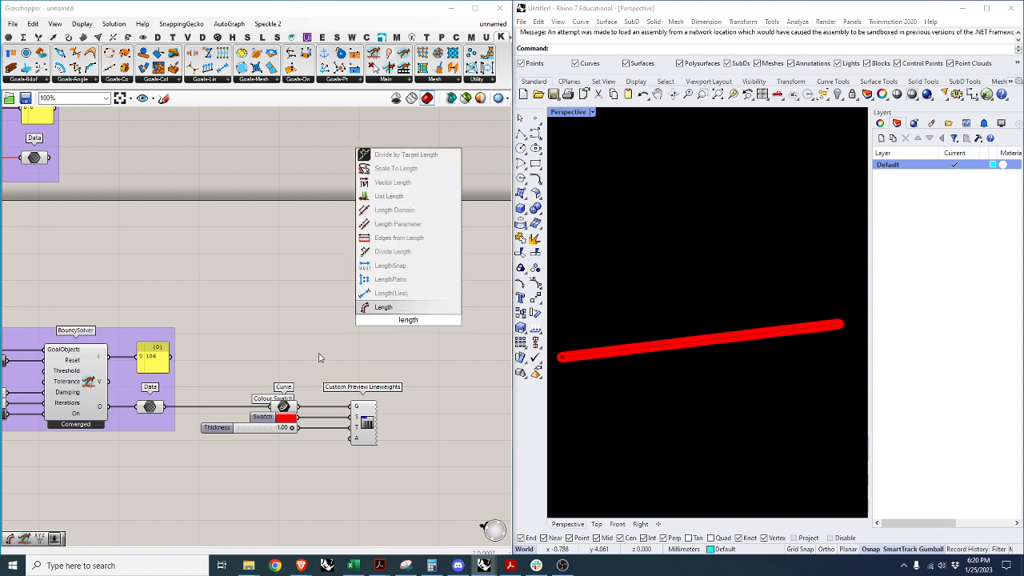
left_click(383, 307)
scroll(302, 379, "up", 3)
left_click_drag(296, 431, 493, 274)
Add an empty panel beside the Length component and connect the L output to it.
double_click(426, 324)
type("//")
left_click(395, 304)
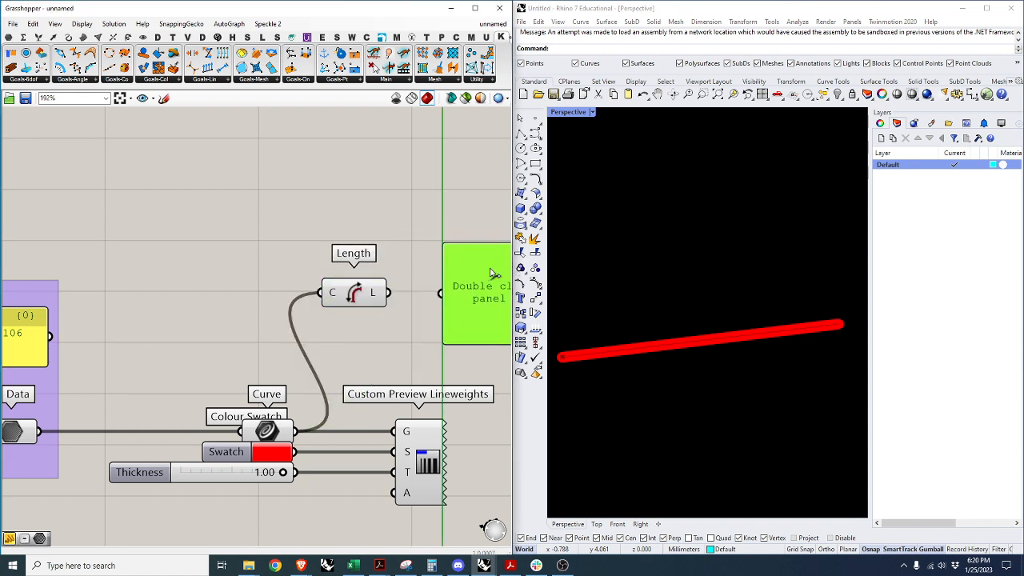
scroll(456, 298, "down", 5)
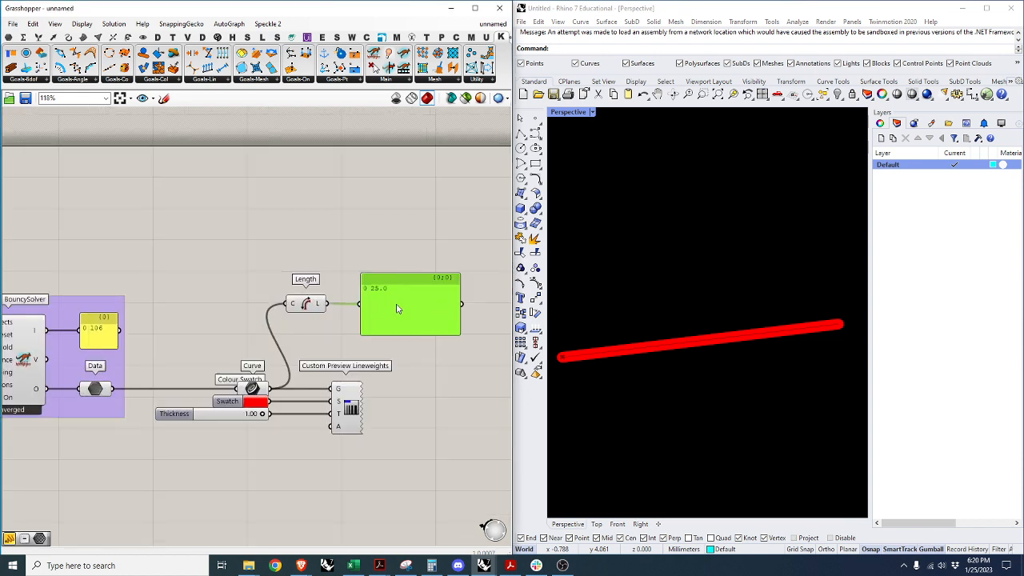
Examine the goal's Length slider, the solver's iteration panel and the panel reading the simulated line's length.
scroll(170, 396, "down", 2)
scroll(39, 382, "up", 5)
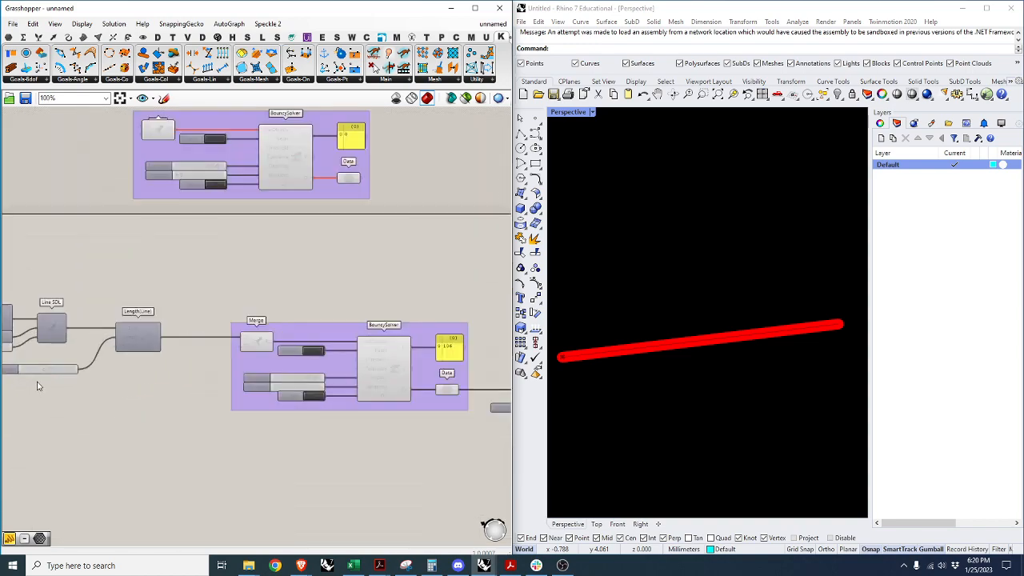
scroll(176, 345, "down", 2)
scroll(100, 363, "up", 4)
scroll(99, 364, "down", 3)
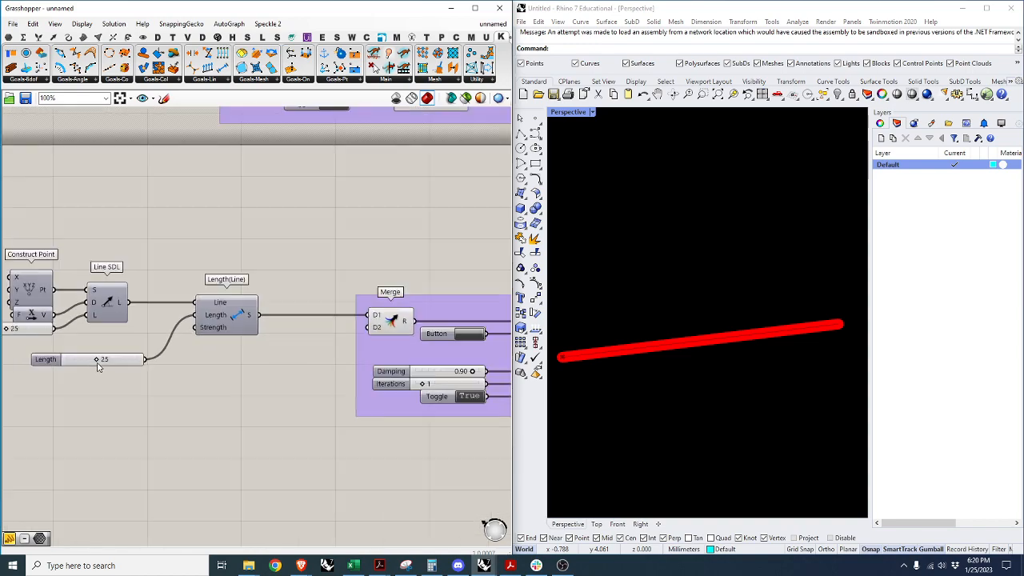
scroll(114, 340, "up", 4)
scroll(64, 349, "down", 5)
scroll(80, 348, "down", 3)
scroll(240, 340, "up", 5)
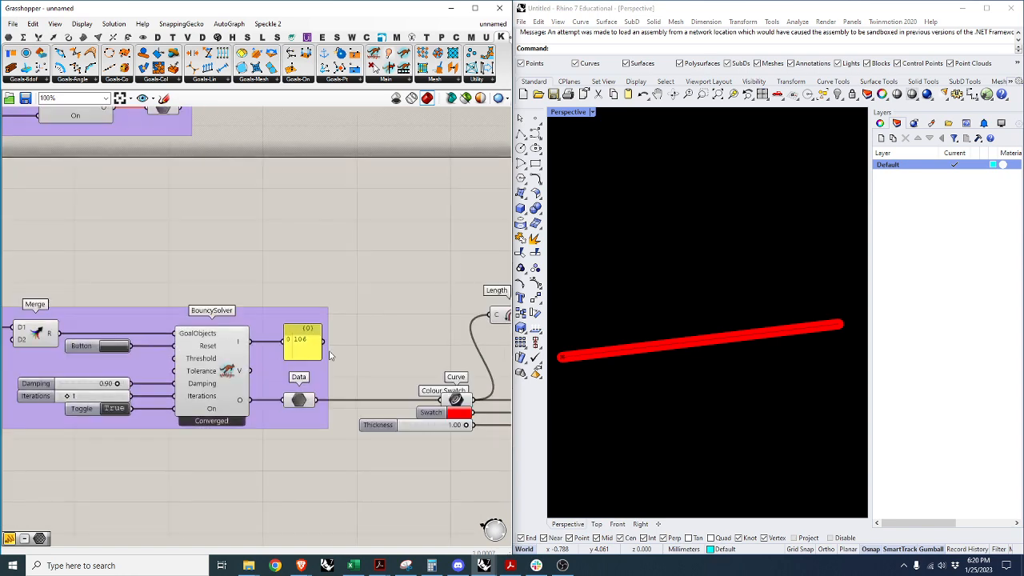
scroll(254, 338, "down", 5)
scroll(164, 343, "up", 4)
scroll(240, 344, "down", 5)
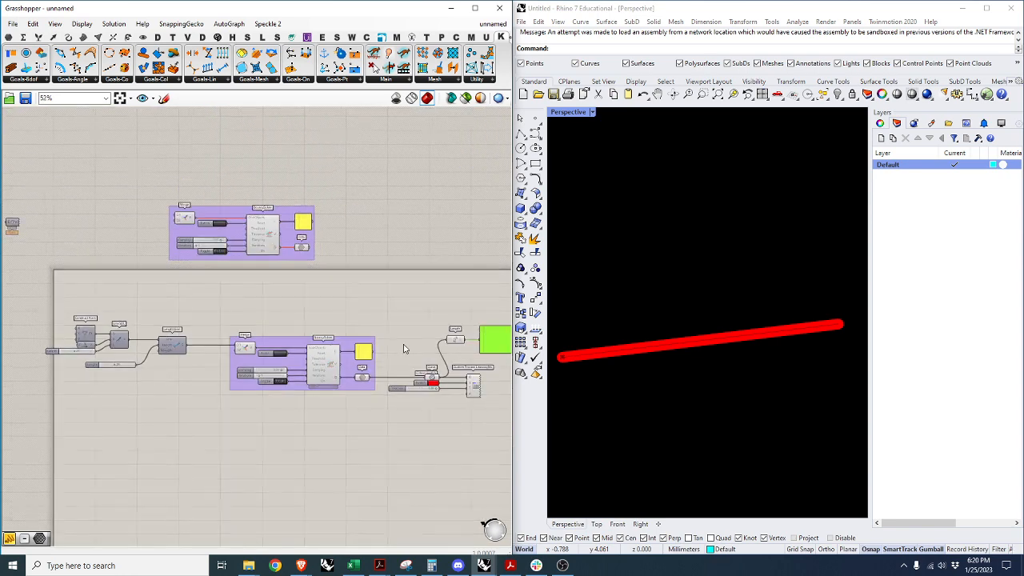
scroll(444, 353, "up", 4)
scroll(261, 323, "down", 3)
scroll(445, 331, "up", 2)
Duplicate the Length component together with its panel, placing the copies directly above the originals.
left_click(458, 364)
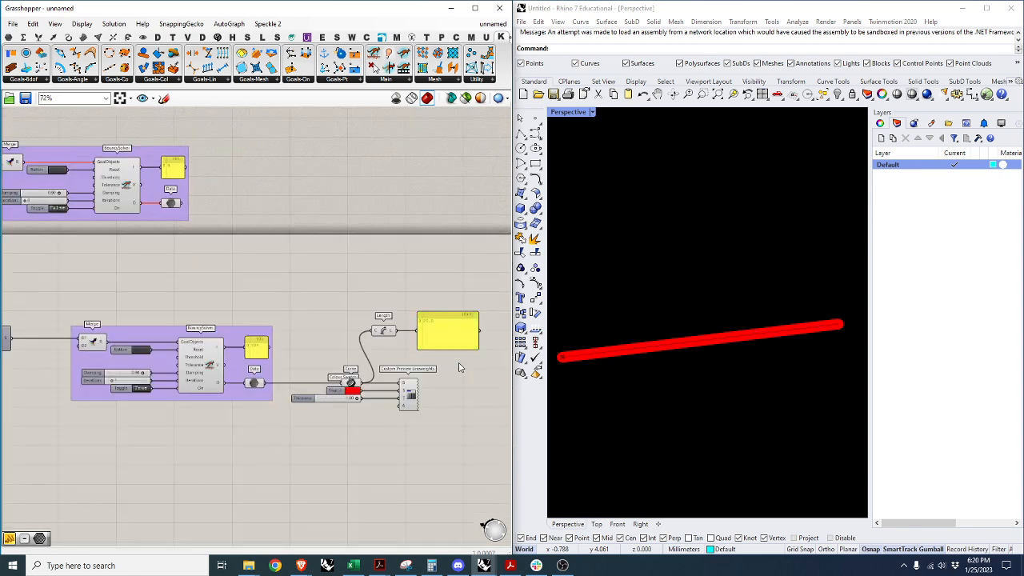
left_click_drag(441, 357, 379, 320)
left_click_drag(445, 341, 446, 292, "alt")
Connect the Line SDL output to the C input of the duplicated Length component.
scroll(304, 343, "down", 5)
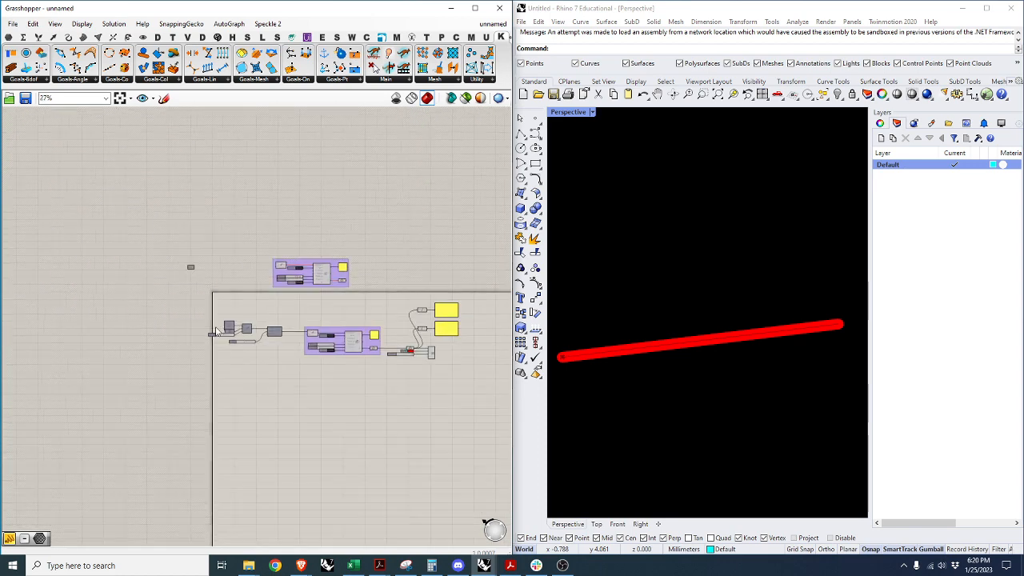
scroll(304, 342, "up", 3)
scroll(304, 342, "down", 2)
scroll(305, 343, "up", 2)
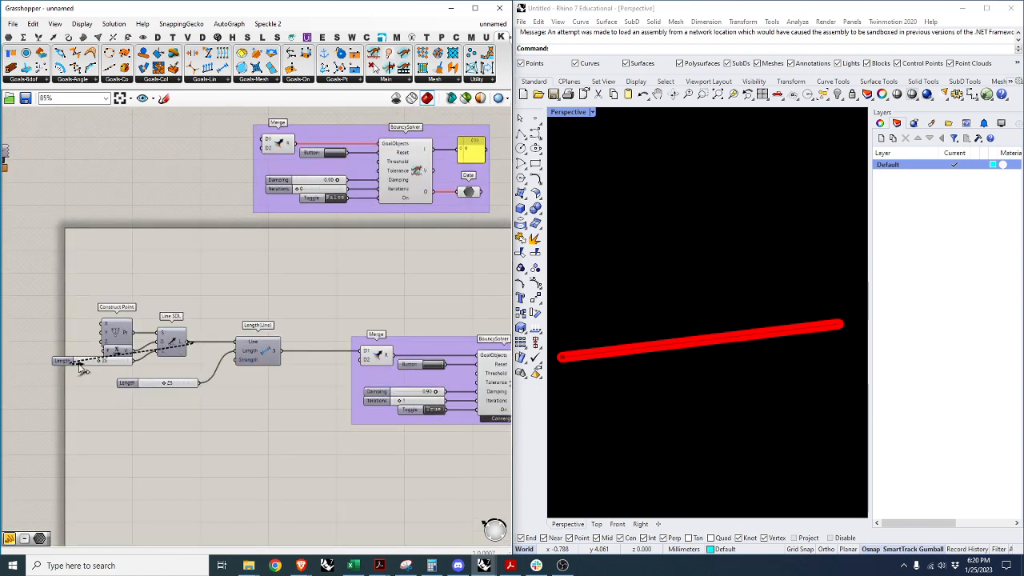
scroll(304, 343, "down", 2)
scroll(398, 328, "up", 4)
left_click_drag(397, 328, 382, 306)
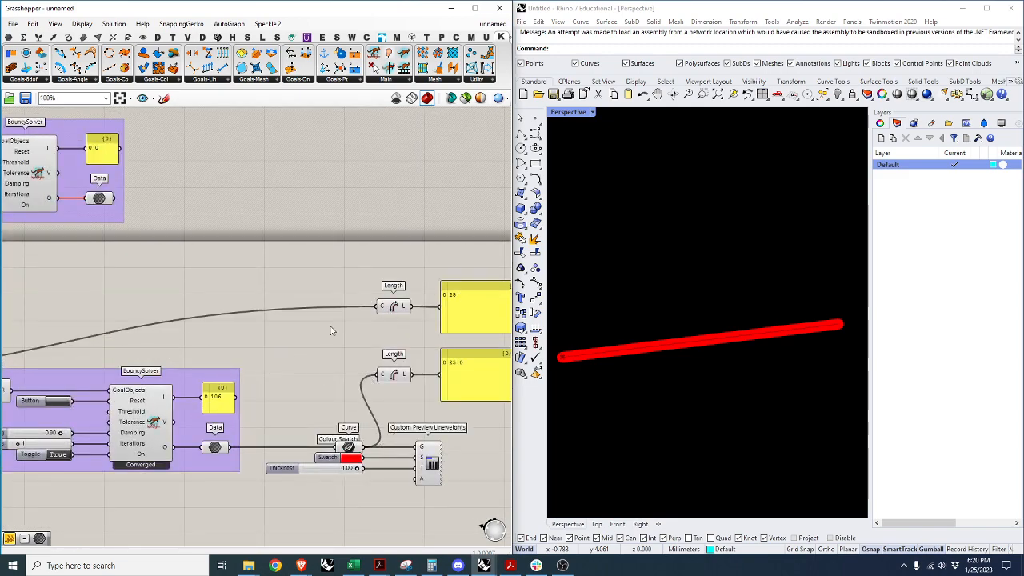
Set the Length(Line) goal's Length slider to 14 and compare the original and simulated line length panels.
scroll(68, 356, "down", 3)
scroll(68, 356, "up", 2)
scroll(70, 359, "up", 3)
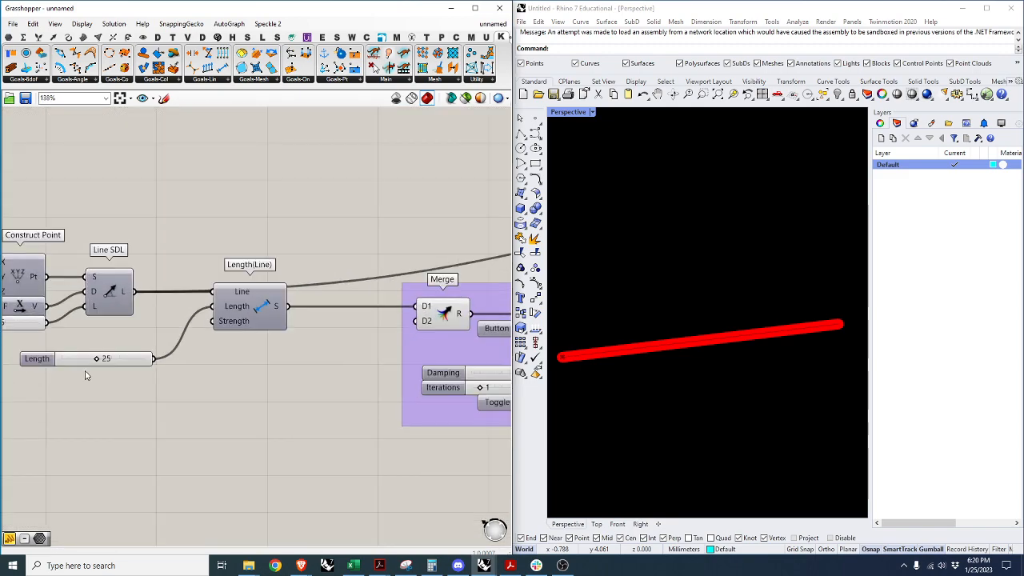
left_click_drag(98, 361, 85, 360)
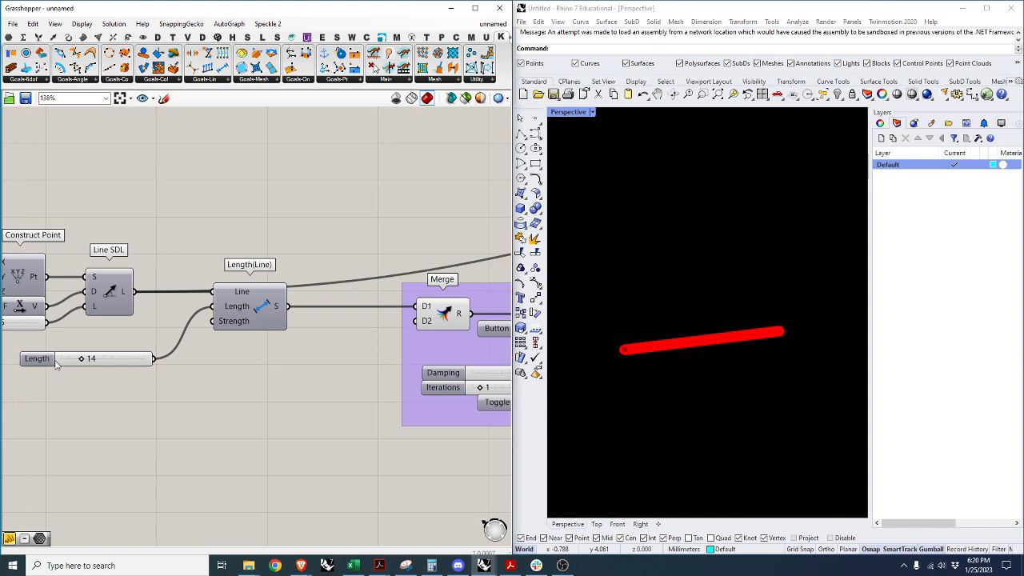
scroll(85, 360, "down", 5)
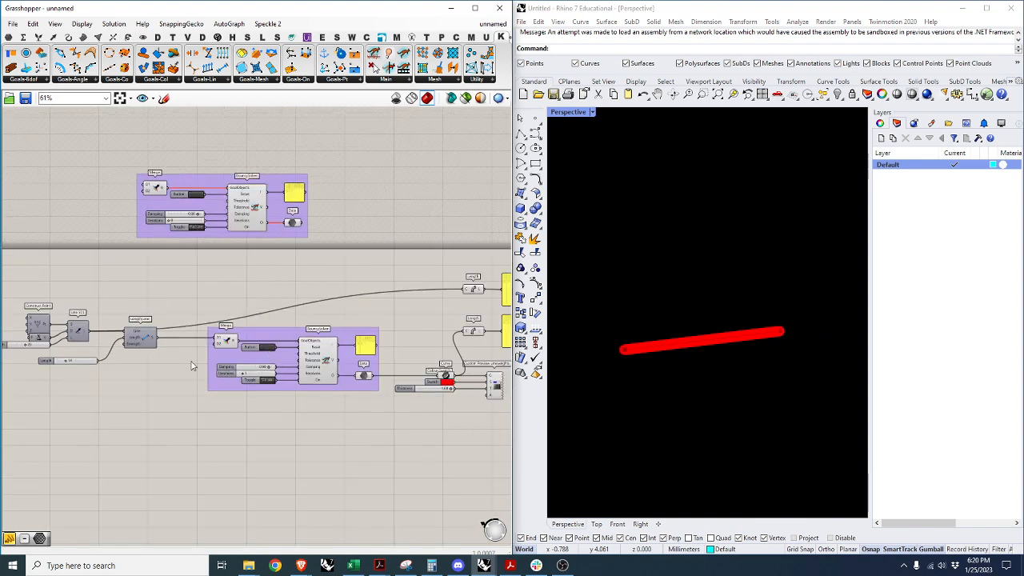
scroll(258, 279, "up", 5)
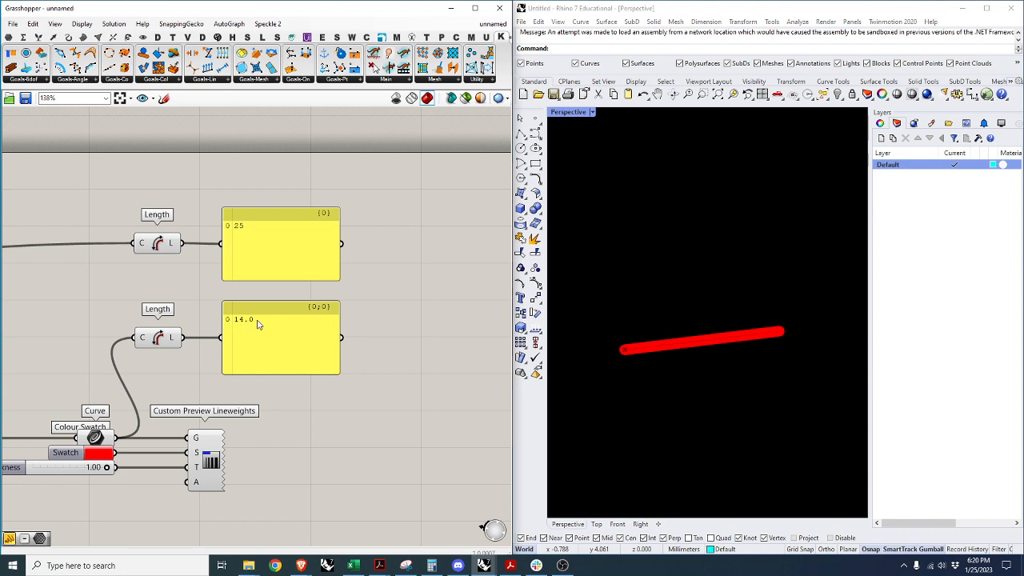
Examine the definition from the Line SDL and Length(Line) goal through the BouncySolver group to the length panels.
scroll(258, 323, "down", 5)
scroll(223, 341, "up", 3)
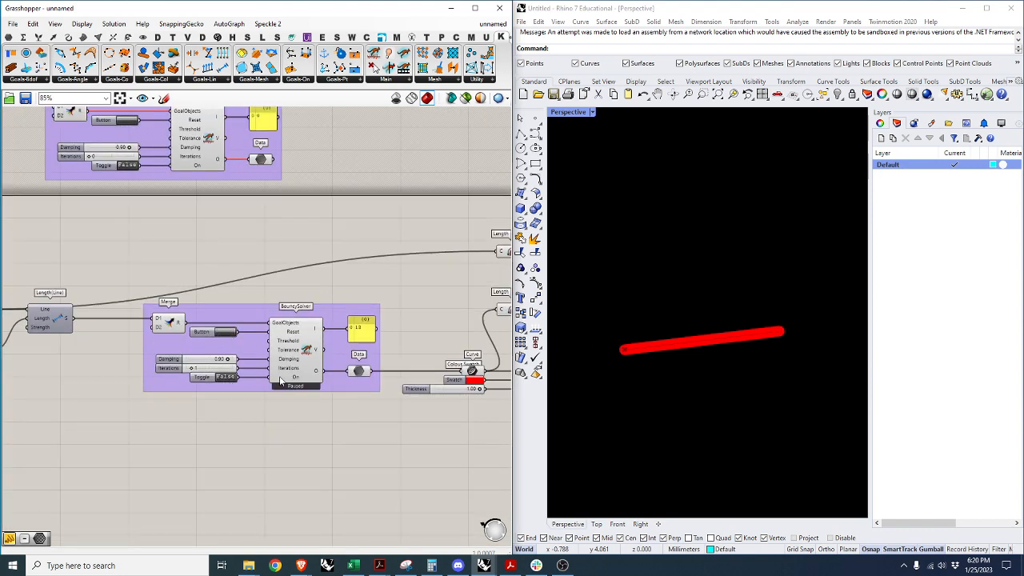
scroll(280, 381, "down", 3)
scroll(137, 332, "up", 3)
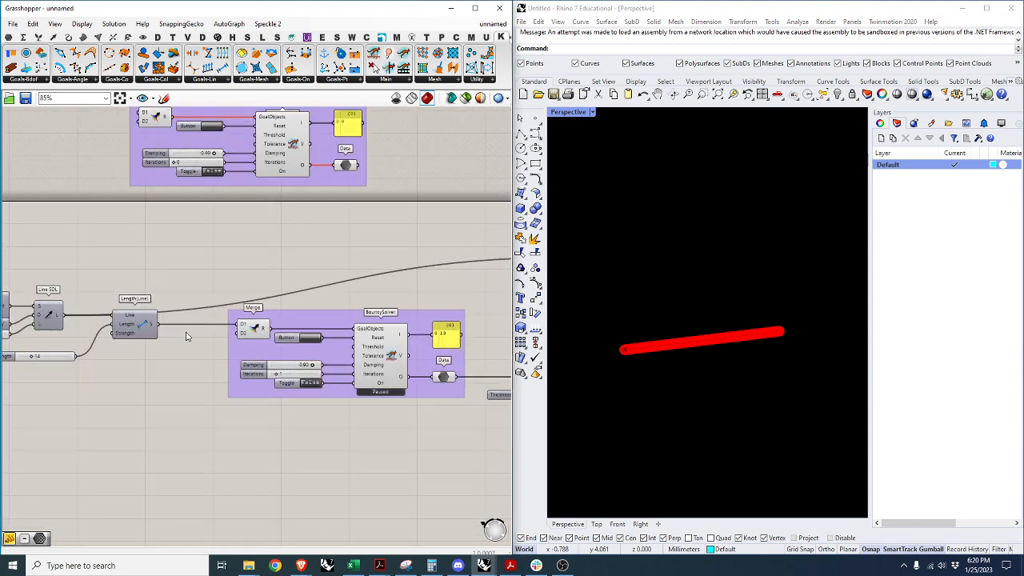
scroll(192, 330, "down", 5)
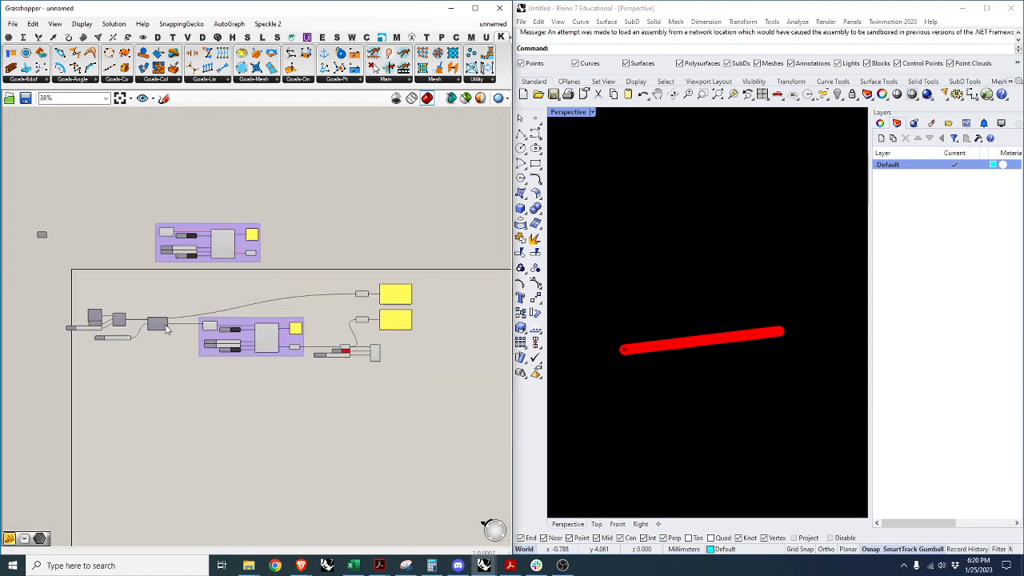
scroll(165, 411, "up", 3)
scroll(189, 350, "down", 3)
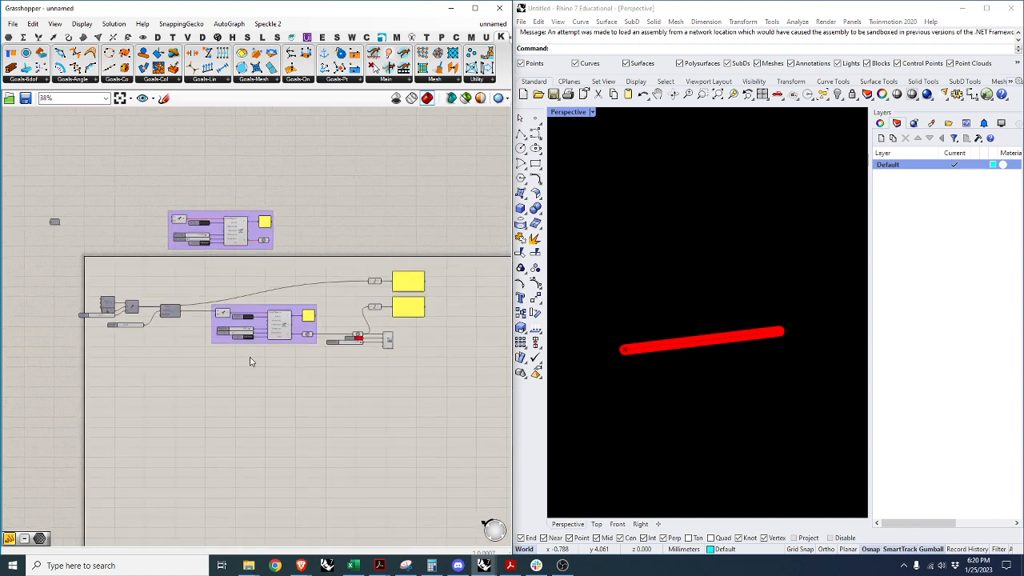
scroll(311, 361, "up", 2)
scroll(341, 380, "down", 1)
scroll(153, 356, "up", 3)
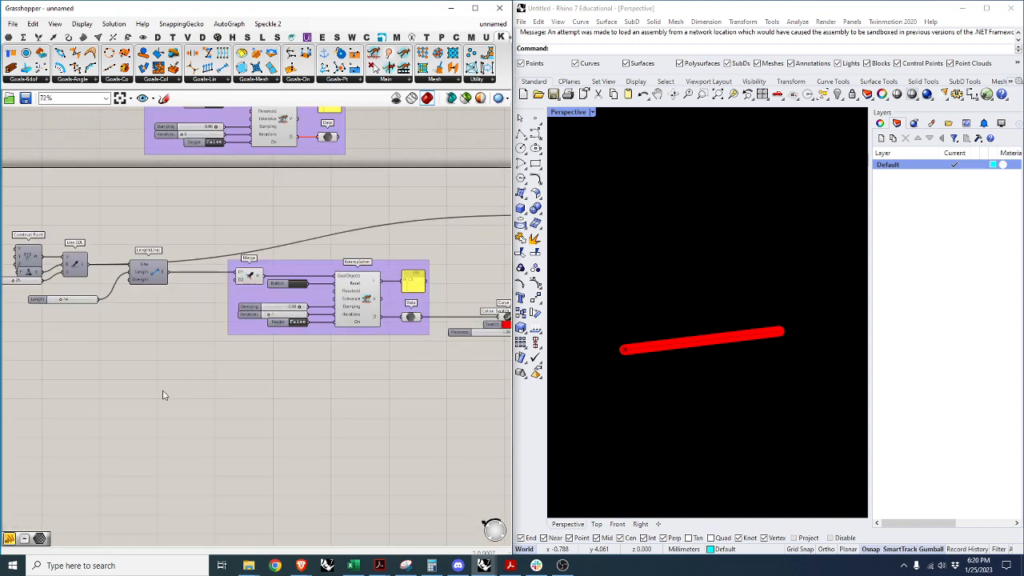
double_click(124, 386)
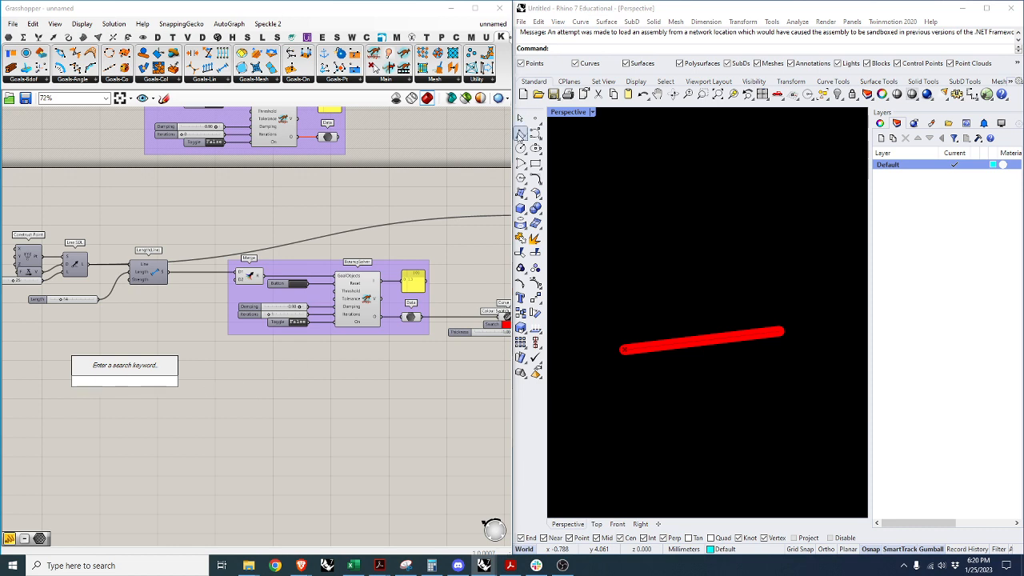
scroll(602, 256, "down", 5)
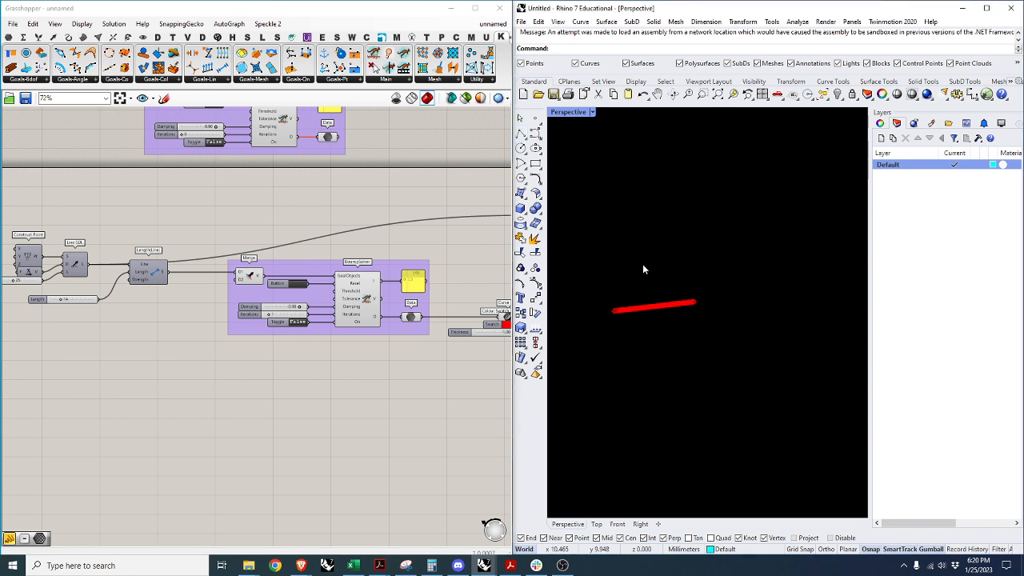
left_click(276, 411)
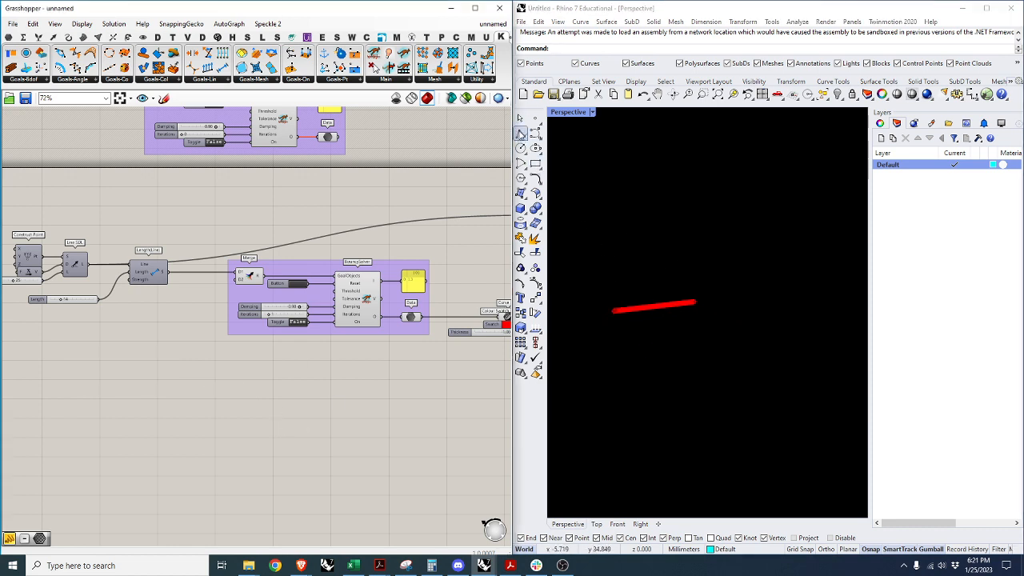
left_click(521, 133)
key("Escape")
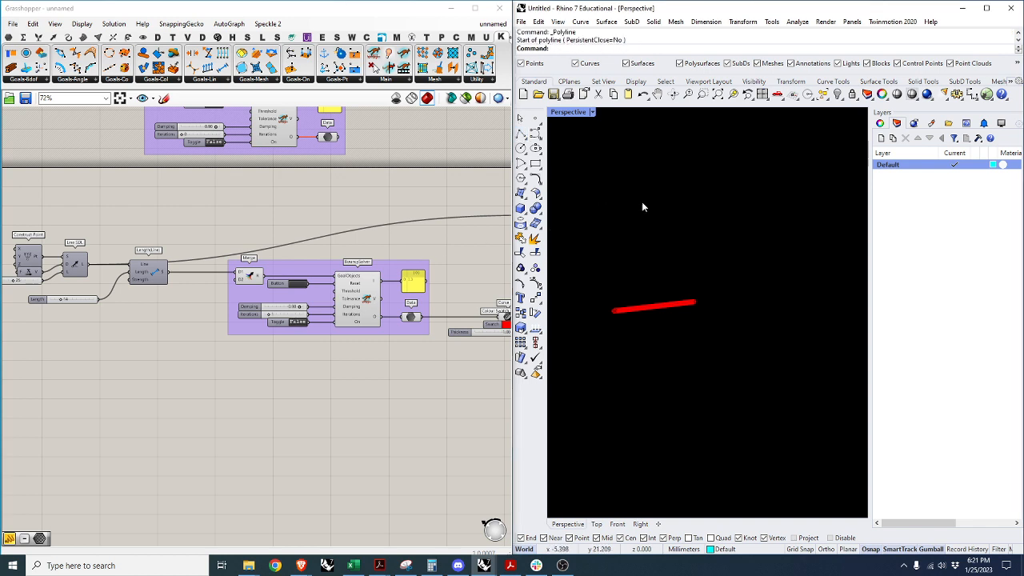
Draw a closed, irregular four-sided polyline in the Perspective viewport above the red simulated line.
left_click(521, 134)
left_click(596, 172)
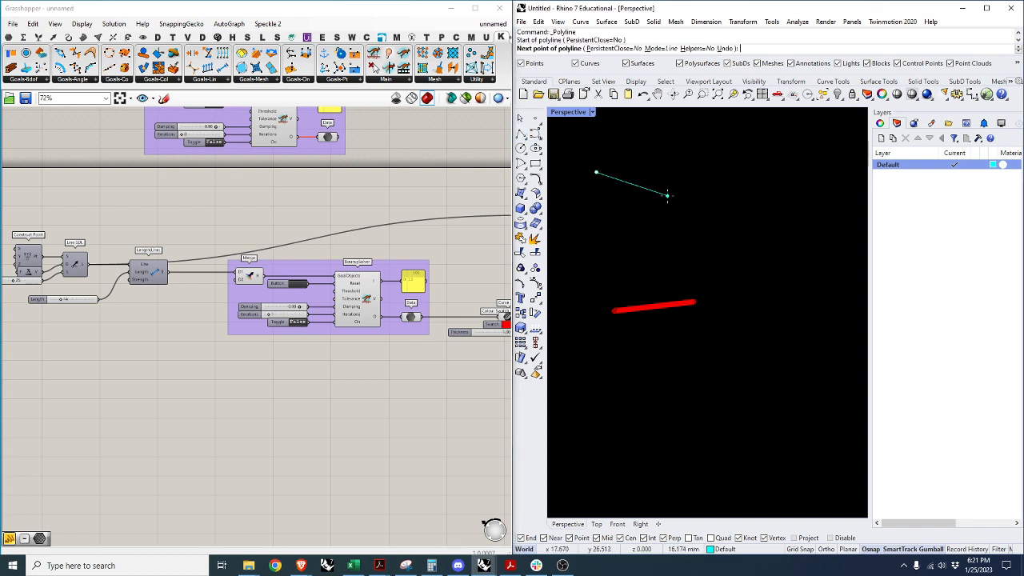
left_click(667, 195)
left_click(640, 236)
left_click(604, 207)
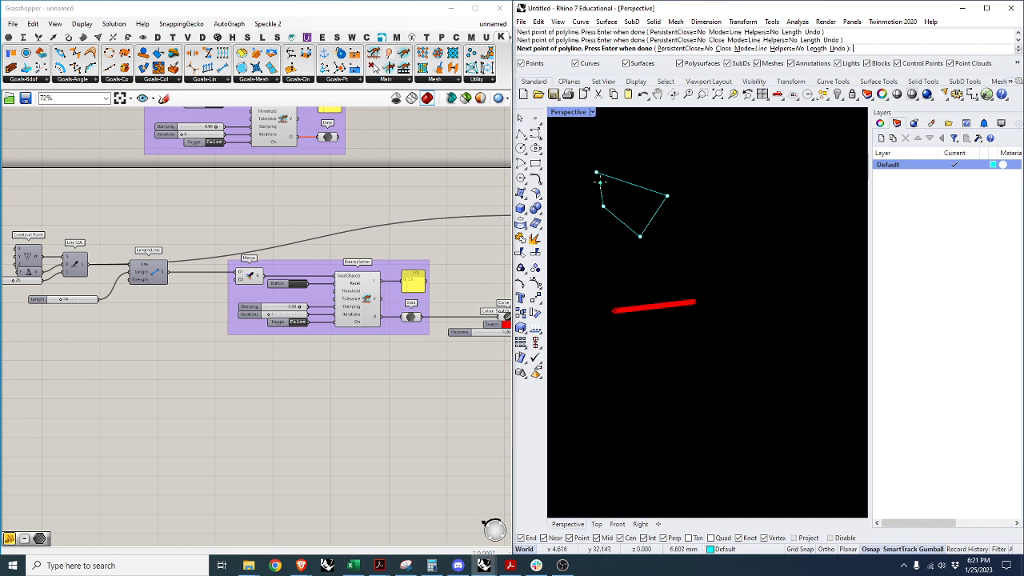
left_click(597, 173)
Add a Curve parameter below the goal's Length slider and reference the four-sided polyline into it.
scroll(200, 324, "down", 3)
scroll(156, 358, "up", 4)
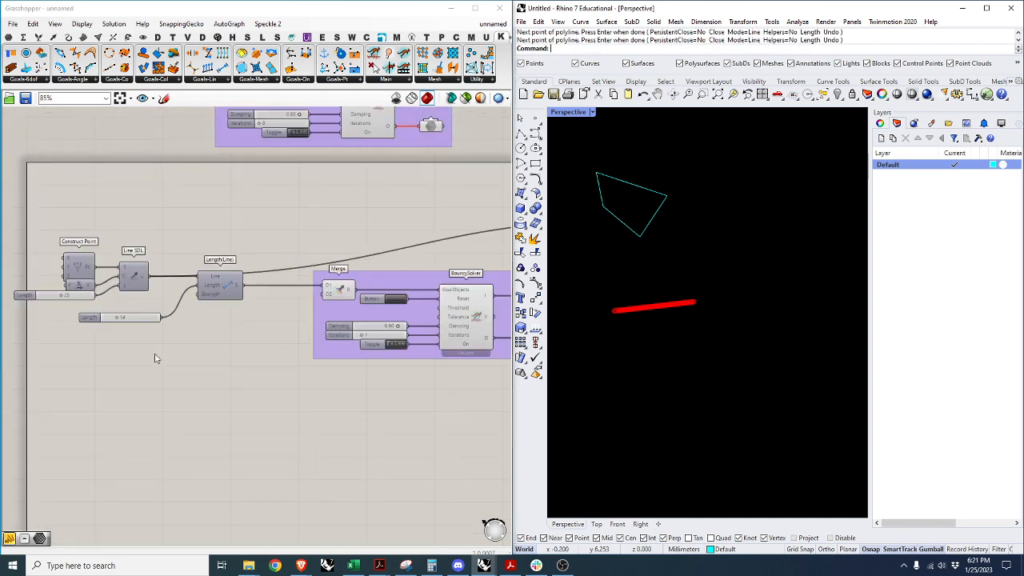
double_click(145, 369)
type("curve")
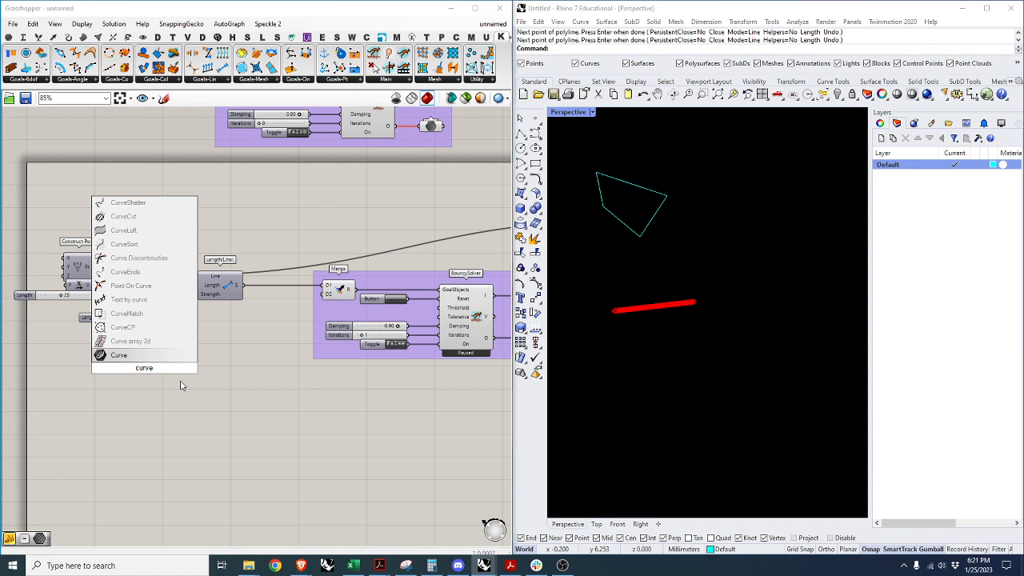
left_click(157, 357)
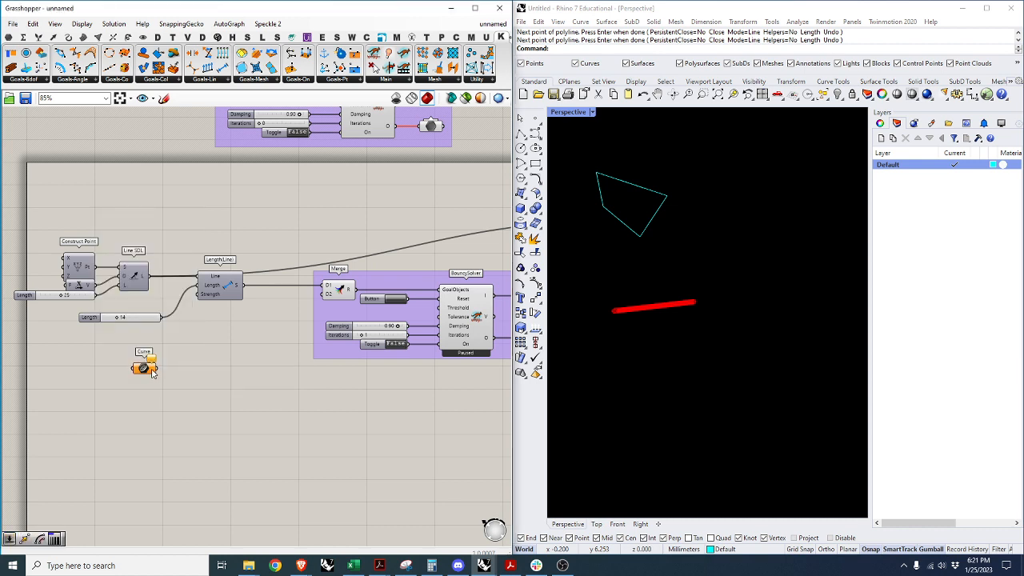
right_click(153, 373)
left_click(188, 469)
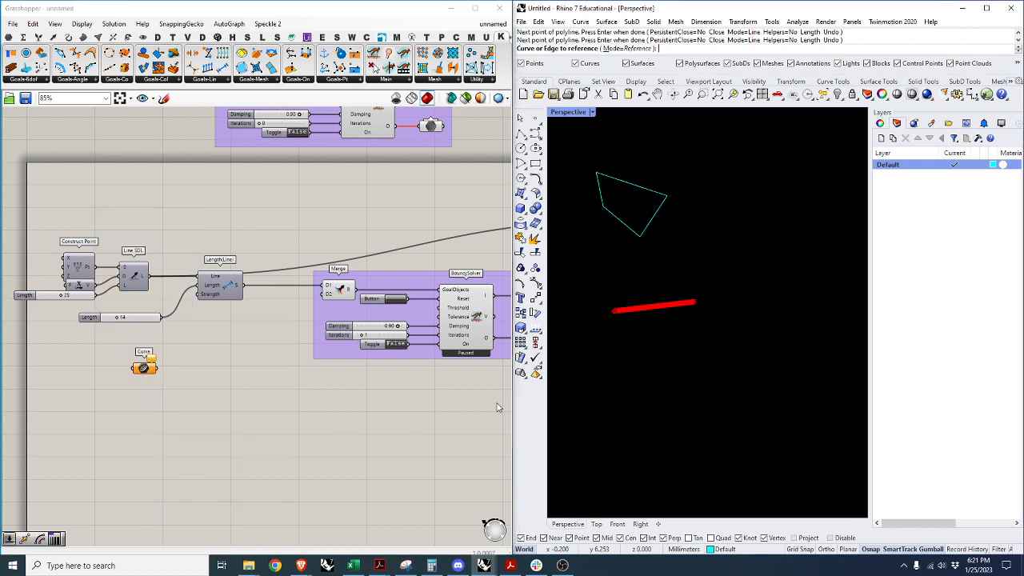
left_click(627, 235)
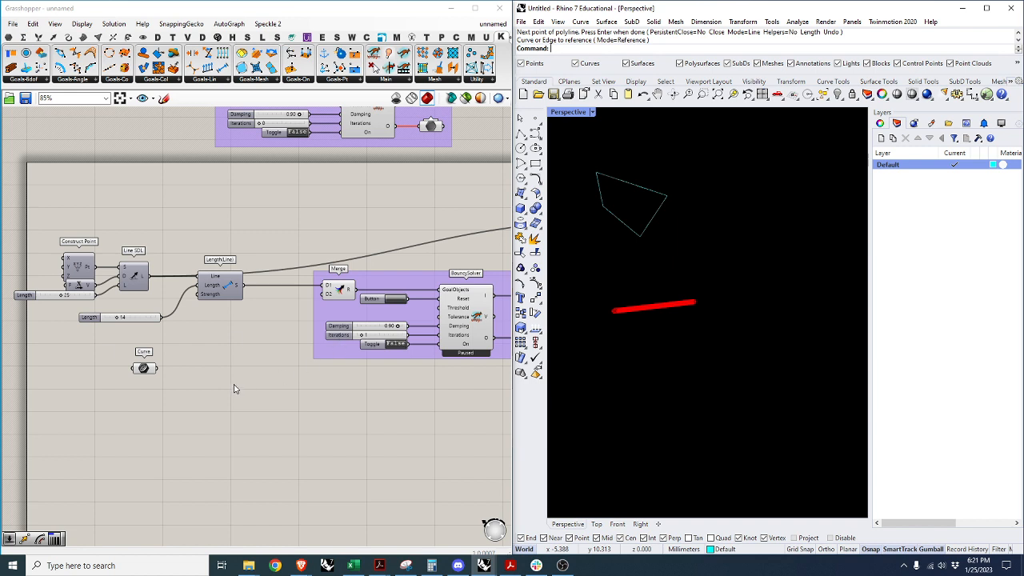
Add an Explode component beside the Curve parameter and connect the curve to its C input.
scroll(192, 364, "up", 2)
double_click(193, 368)
type("expode")
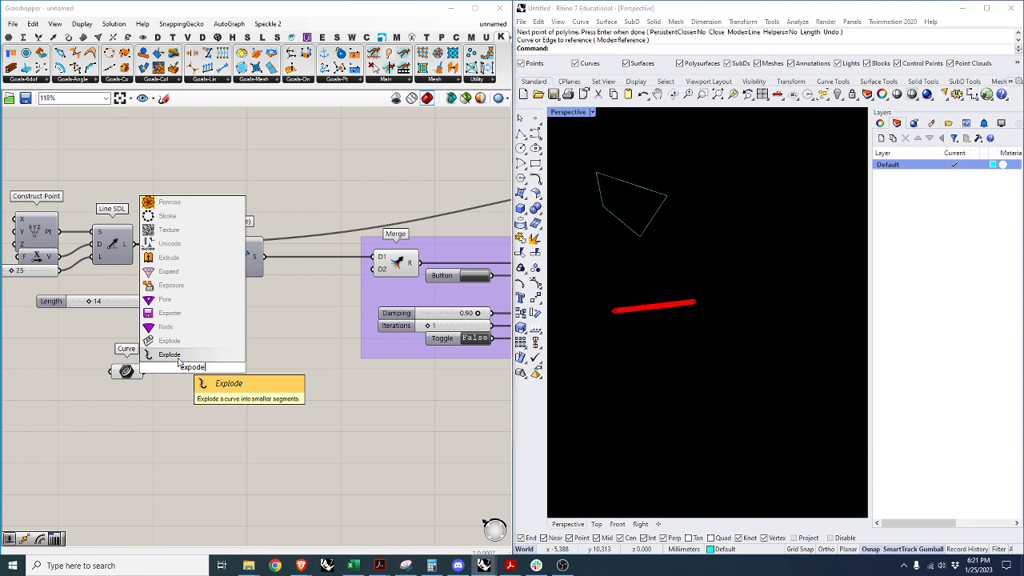
left_click(178, 359)
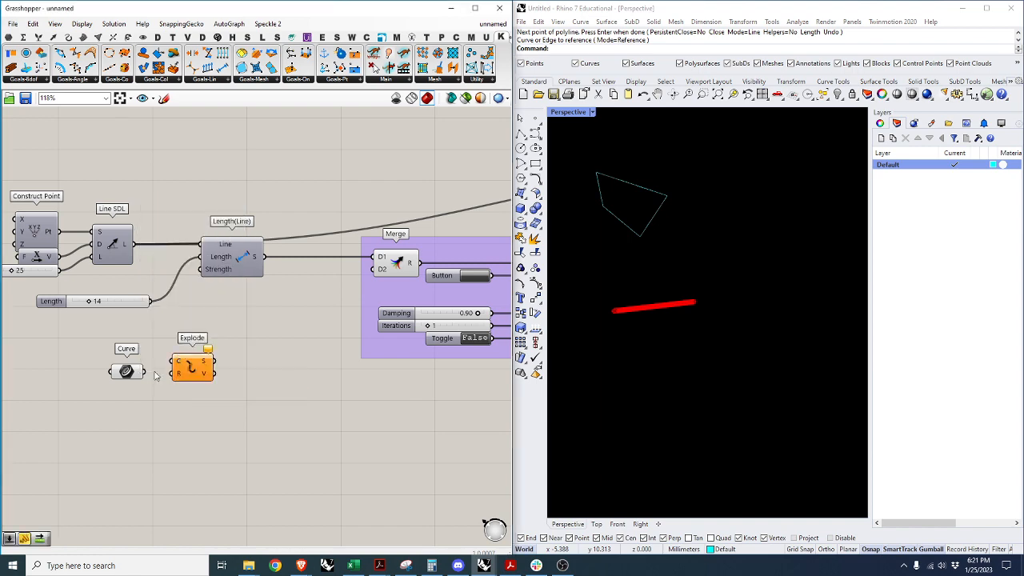
left_click_drag(145, 372, 169, 372)
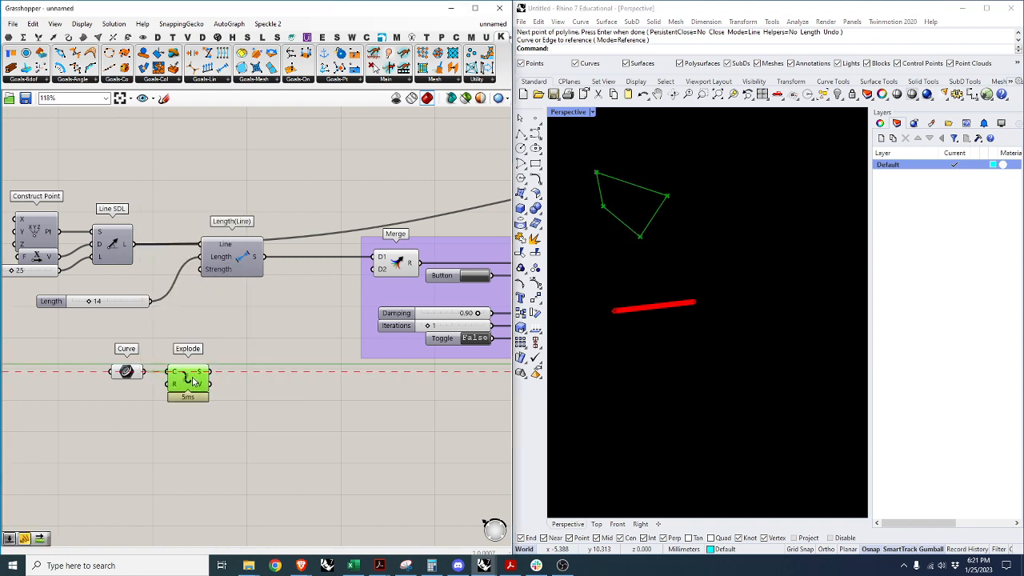
Move the Curve and Explode components together further away from the solver group, keeping them below the Length slider.
scroll(115, 374, "down", 3)
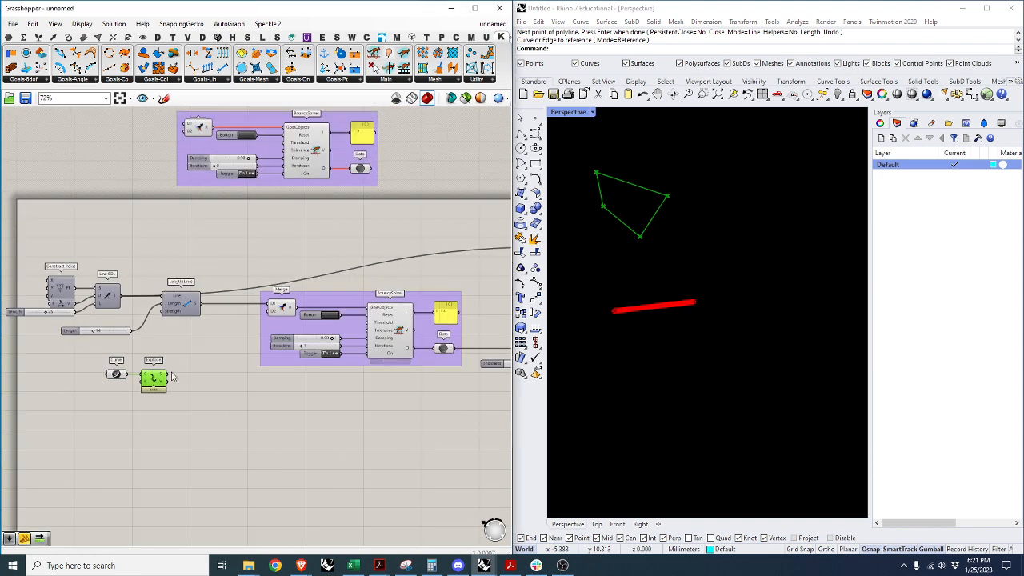
scroll(110, 372, "up", 2)
left_click(177, 412)
left_click_drag(181, 411, 102, 381)
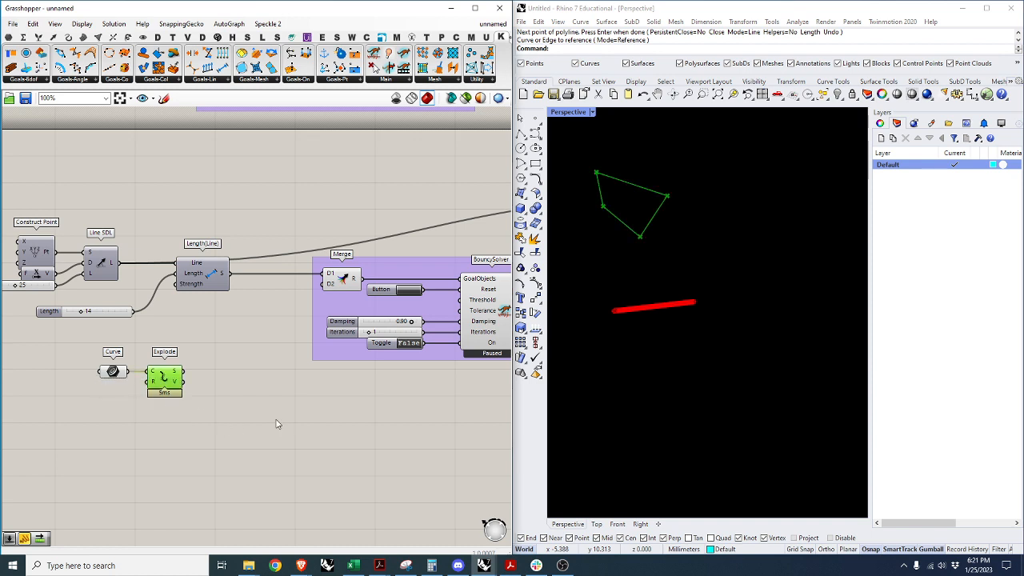
left_click_drag(178, 388, 128, 387)
left_click(191, 403)
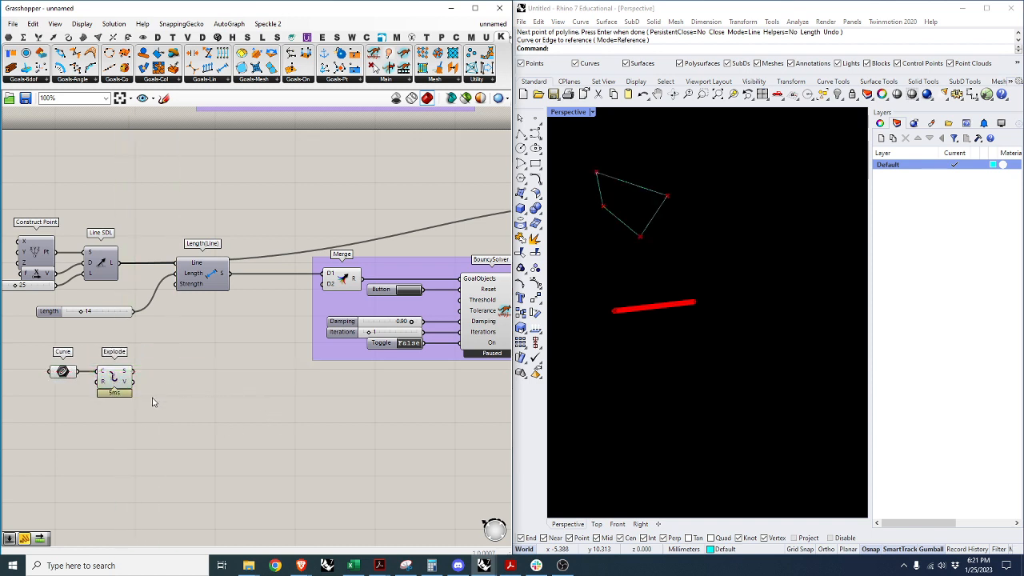
Add Explode's S output to the Length(Line) goal's Line input alongside the existing Line SDL connection.
scroll(154, 402, "down", 3)
scroll(152, 378, "up", 3)
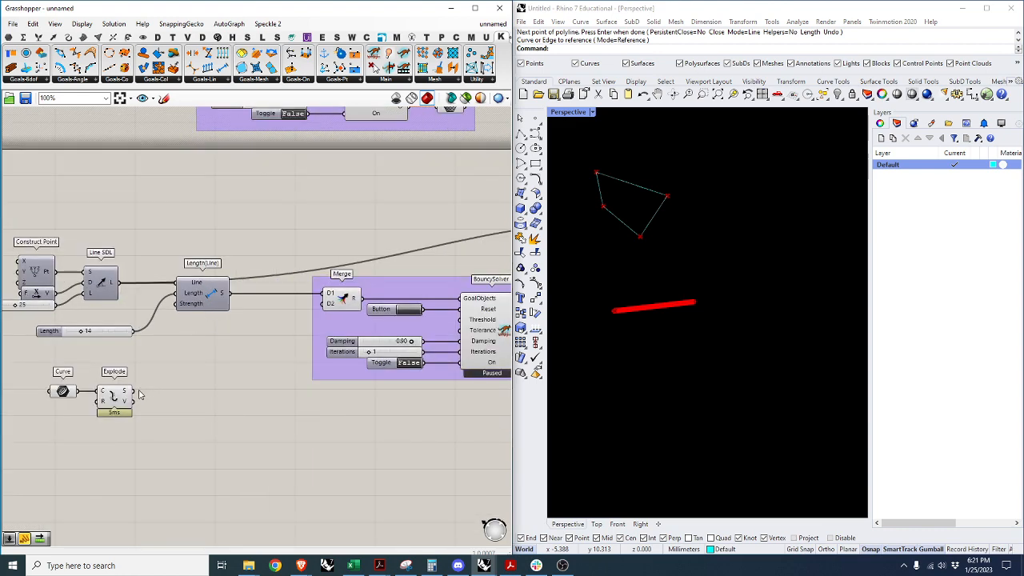
left_click_drag(134, 391, 180, 289)
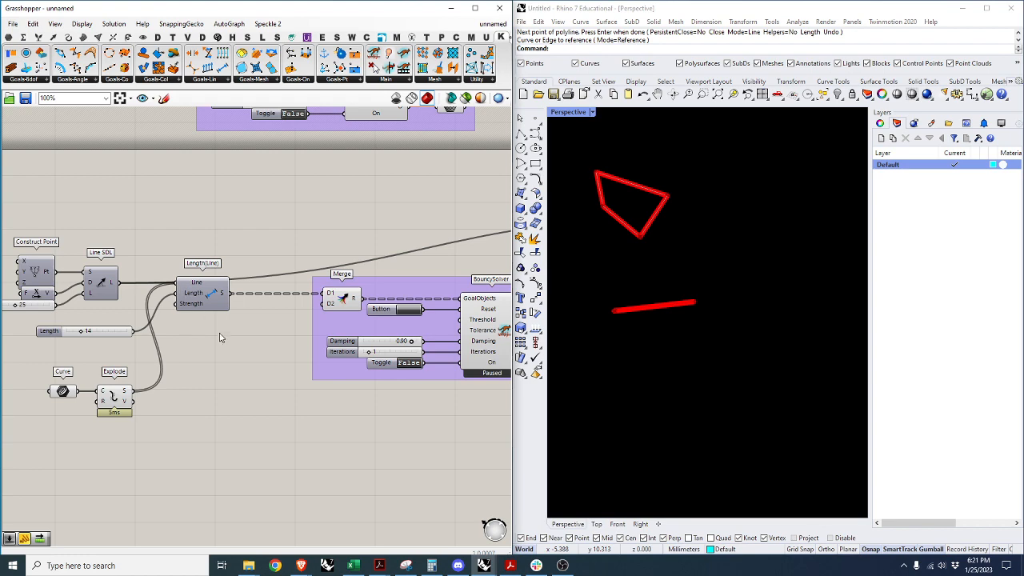
Reset the lower BouncySolver simulation with its connected button.
scroll(208, 343, "down", 3)
scroll(328, 328, "up", 3)
left_click(277, 336)
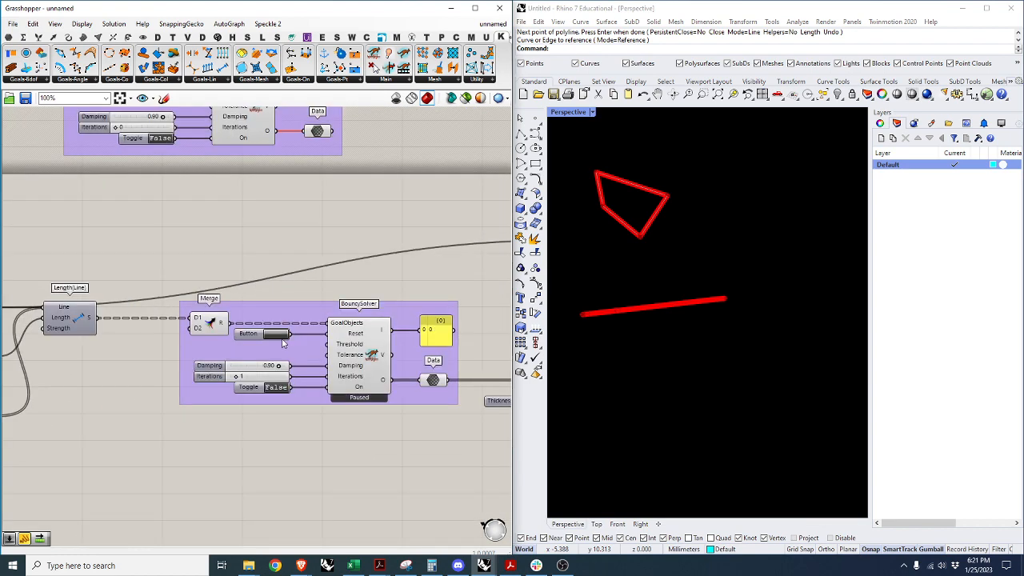
scroll(329, 363, "down", 3)
scroll(169, 420, "up", 3)
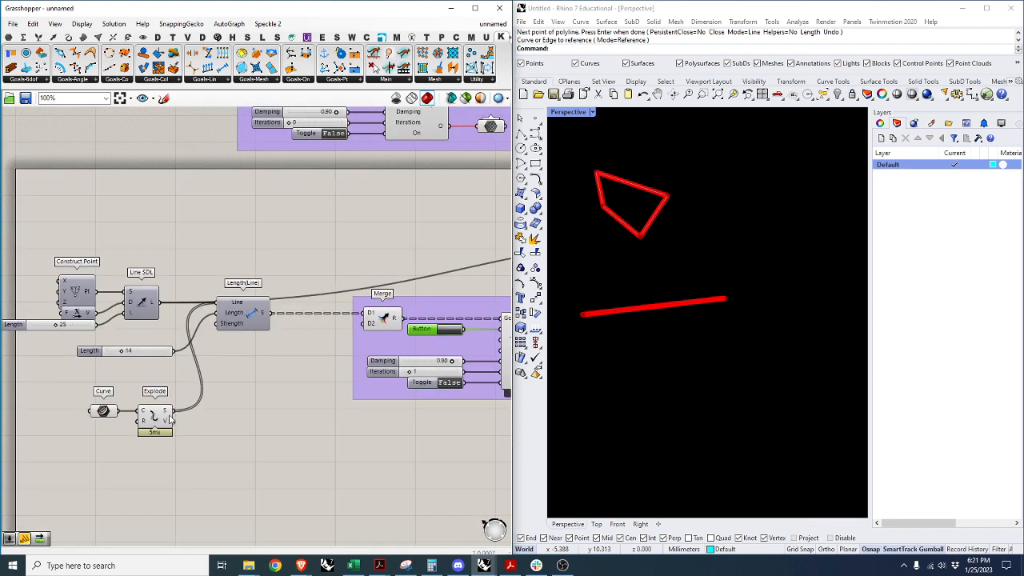
Add an empty panel beside the Explode component.
double_click(246, 398)
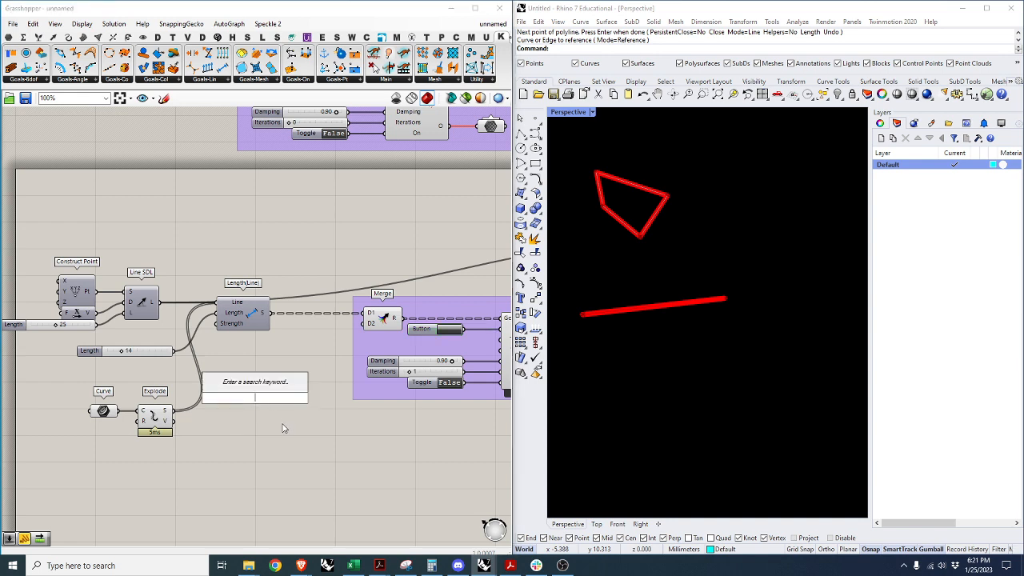
type("panel")
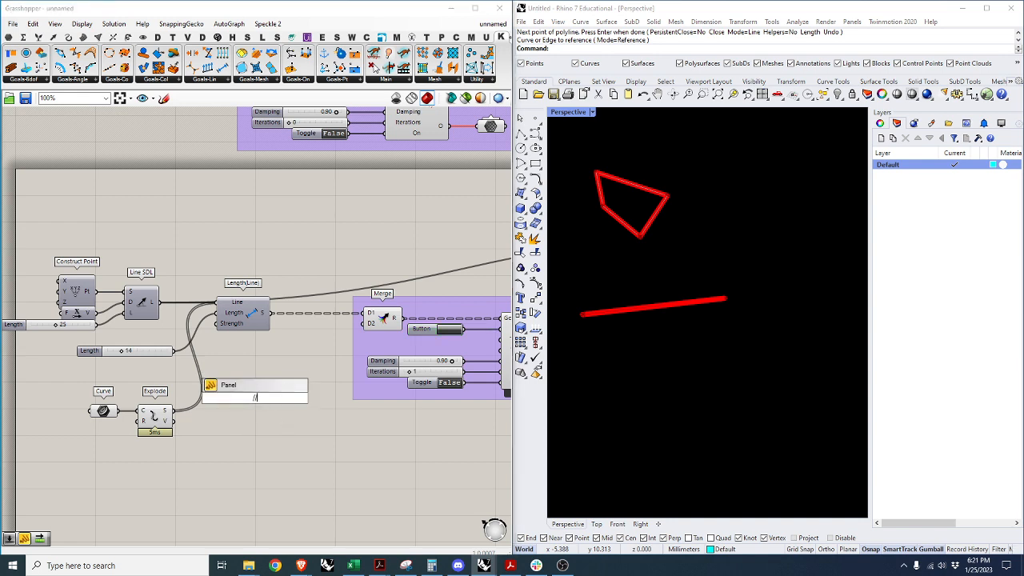
key("Return")
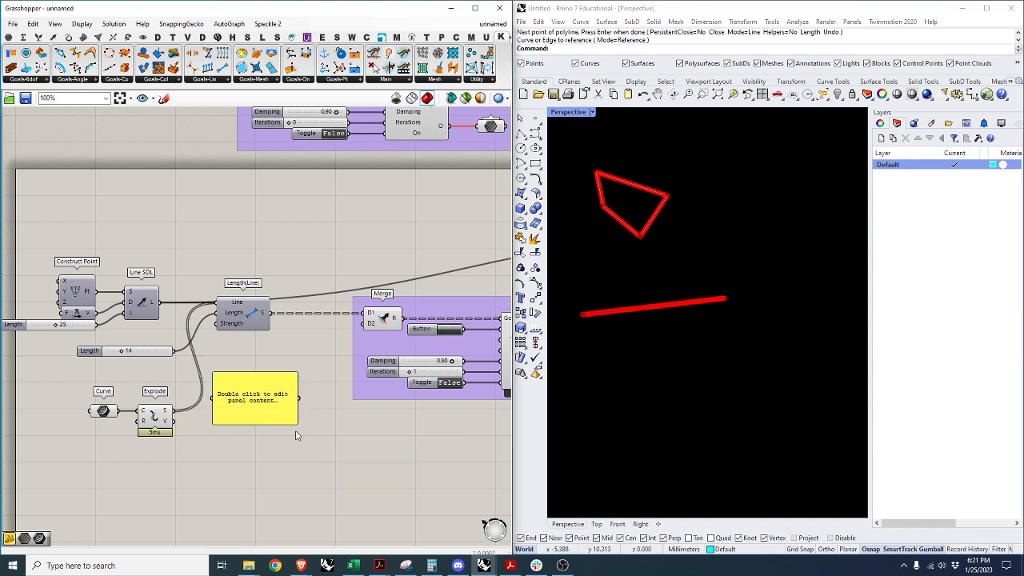
scroll(303, 410, "up", 1)
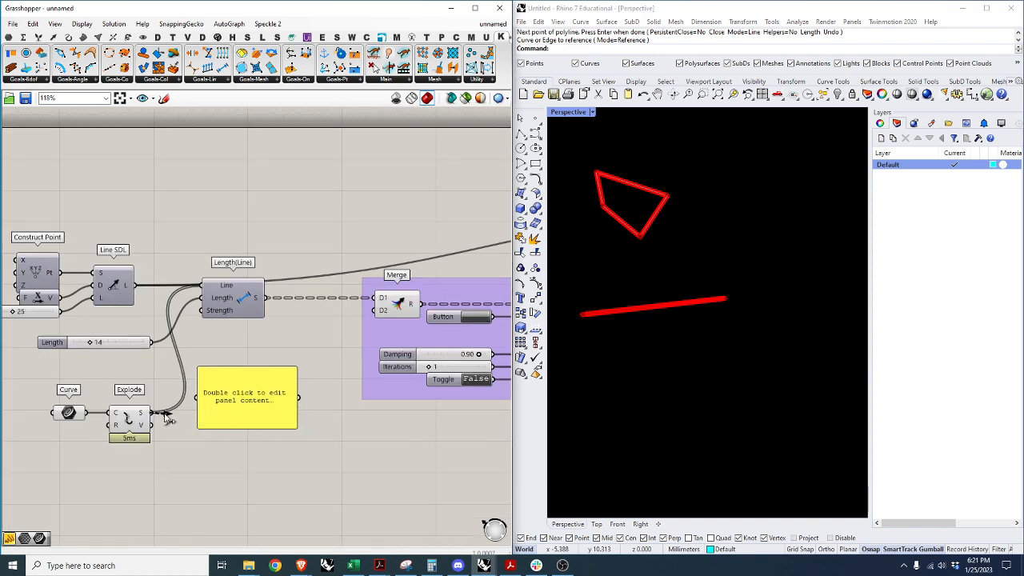
Place a Length component between Explode and the panel, and wire Explode's S output through it into the panel.
double_click(214, 477)
type("length")
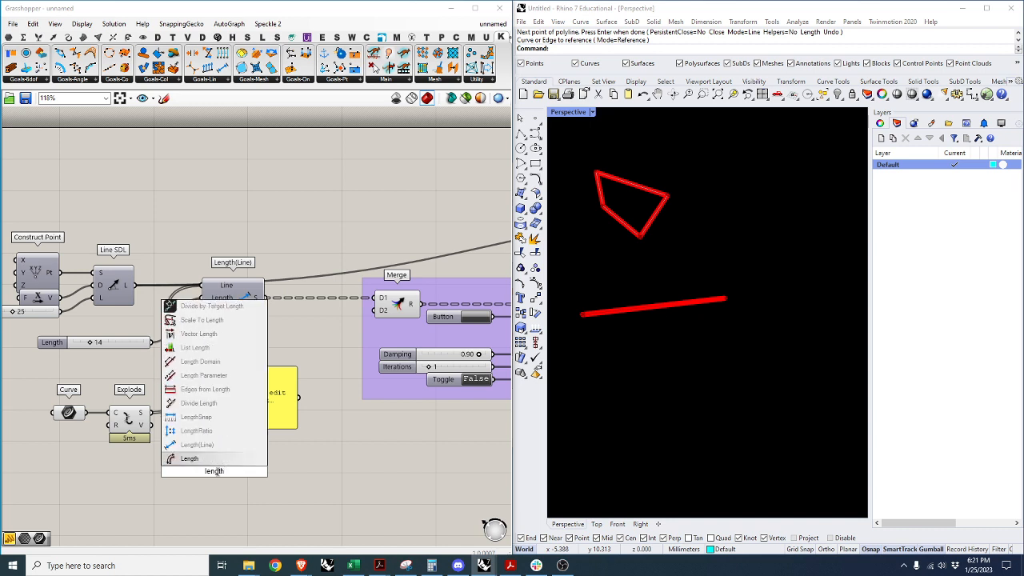
left_click(212, 461)
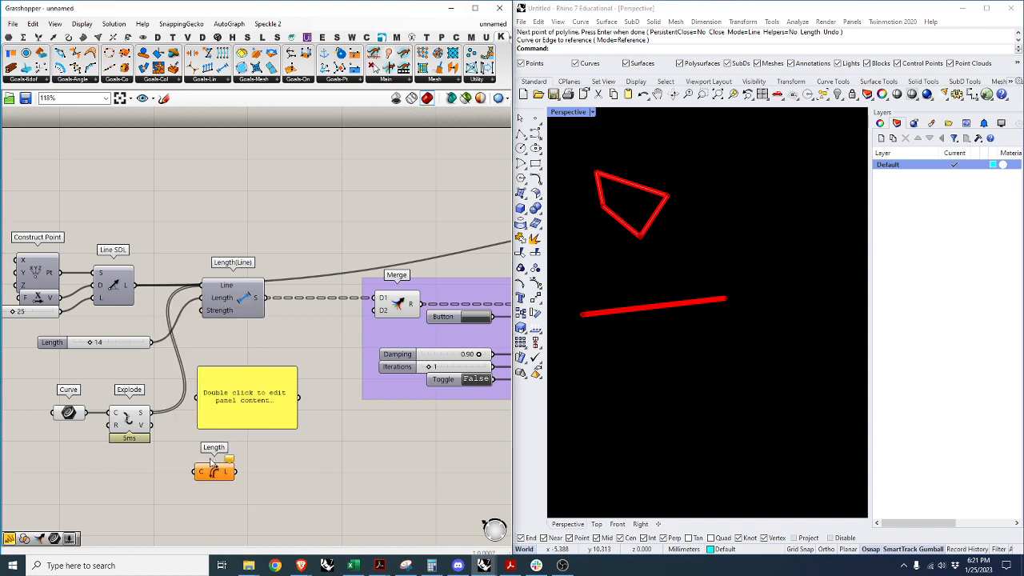
left_click_drag(153, 414, 194, 472)
left_click_drag(220, 470, 313, 420)
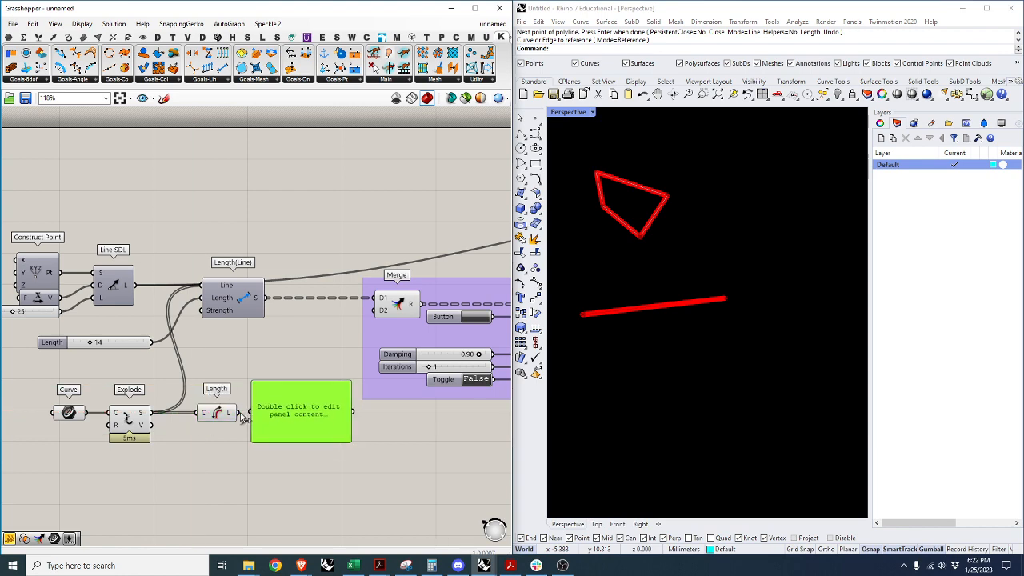
left_click_drag(237, 413, 288, 420)
Nudge the Length(Line) goal component slightly toward the Line SDL component.
scroll(126, 426, "down", 3)
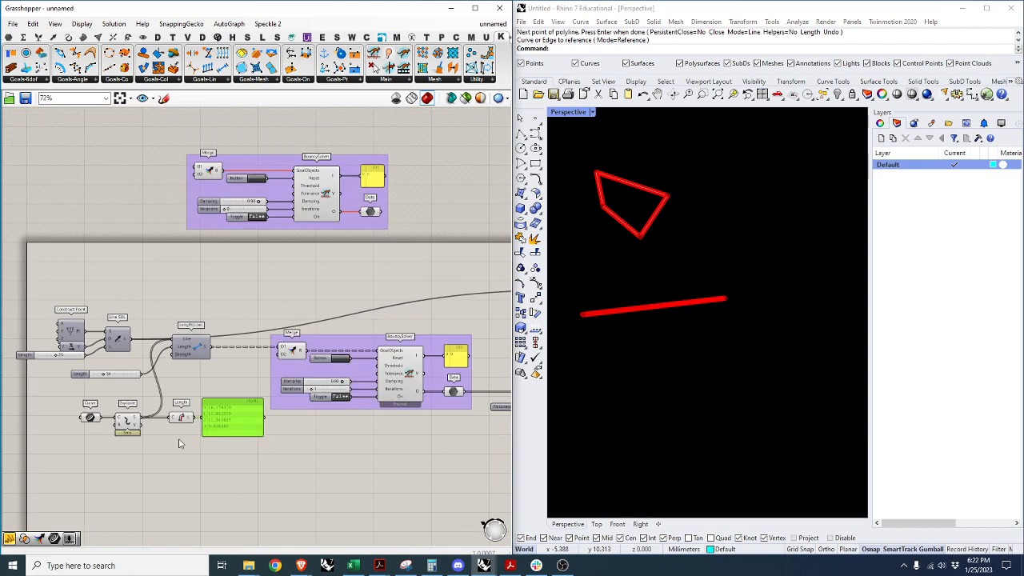
scroll(181, 444, "up", 2)
left_click_drag(210, 323, 207, 323)
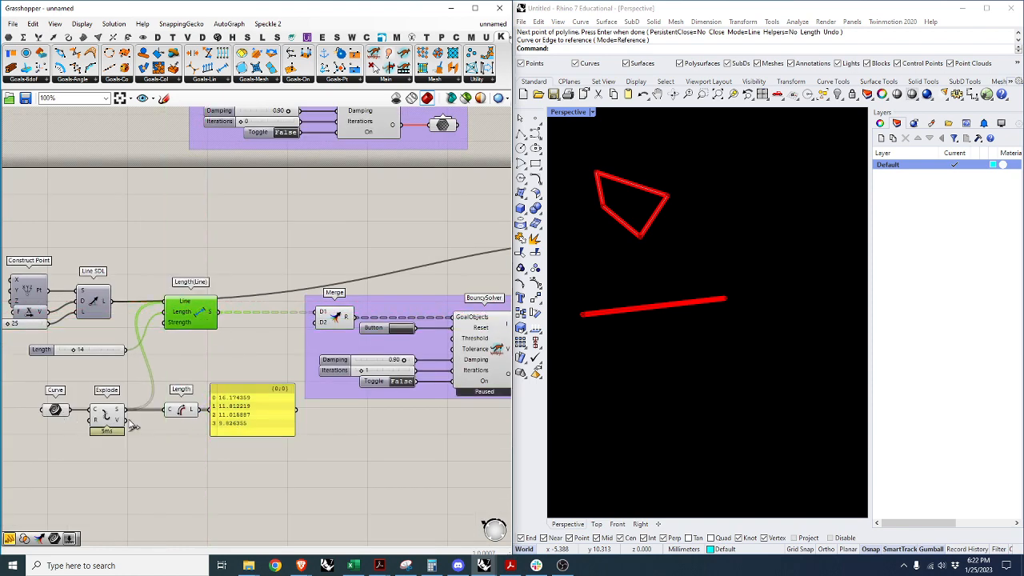
Add a number slider set to 20 below the Length(Line) goal and wire it into the Strength input.
left_click_drag(186, 413, 184, 412)
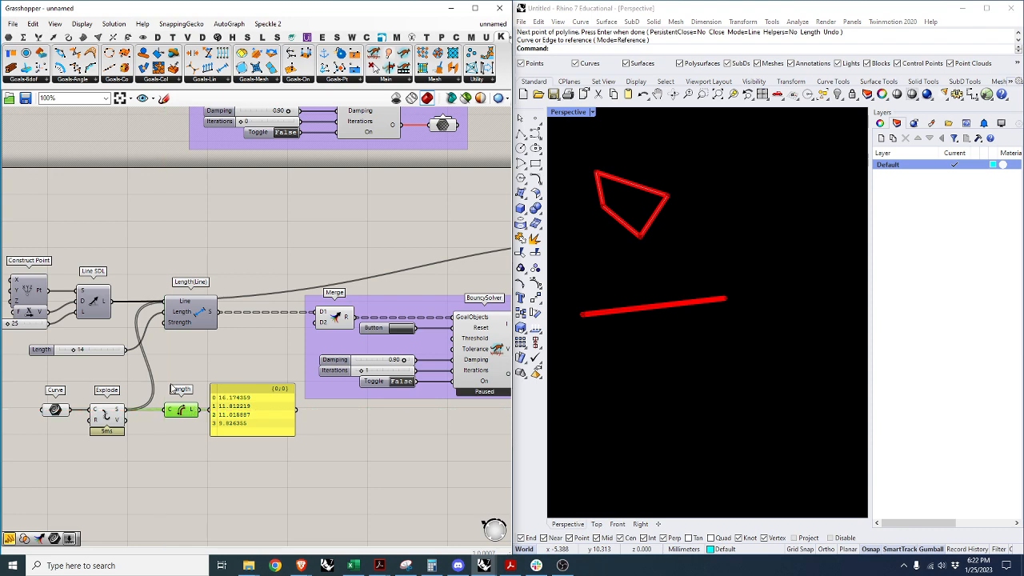
scroll(156, 385, "down", 3)
scroll(475, 389, "up", 3)
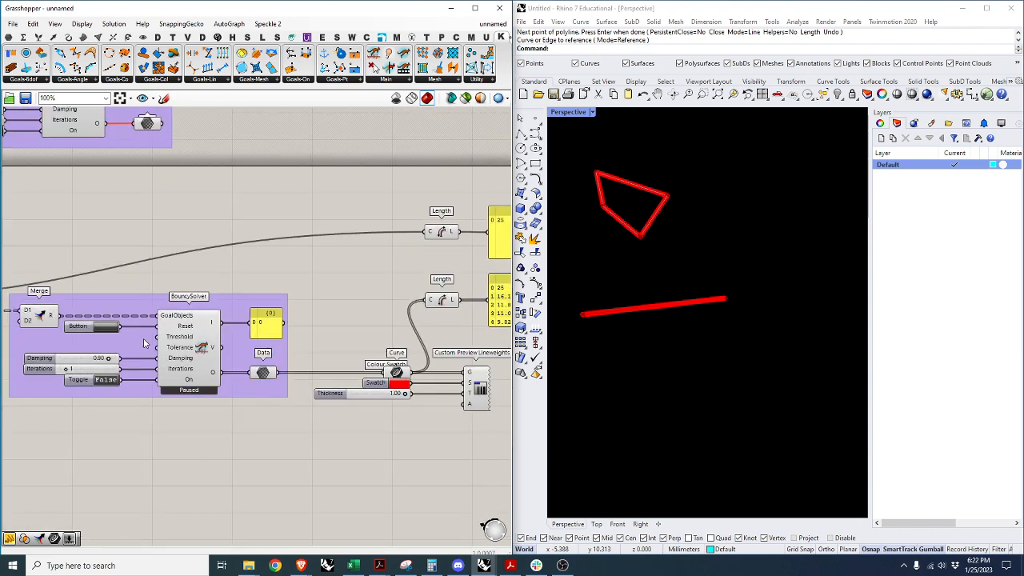
scroll(264, 368, "down", 3)
scroll(88, 348, "up", 4)
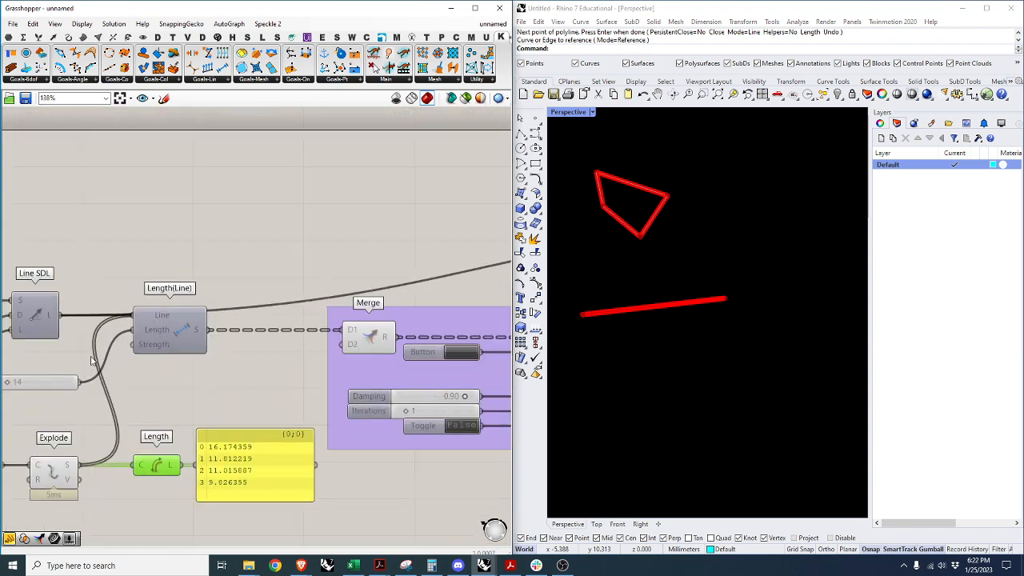
double_click(147, 378)
type("20")
key("Return")
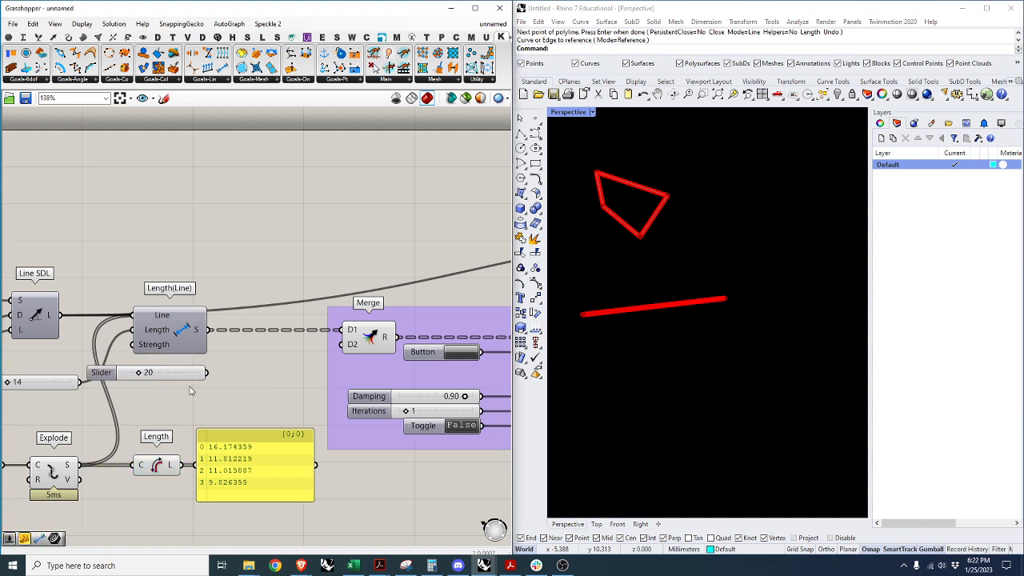
left_click_drag(206, 373, 134, 344)
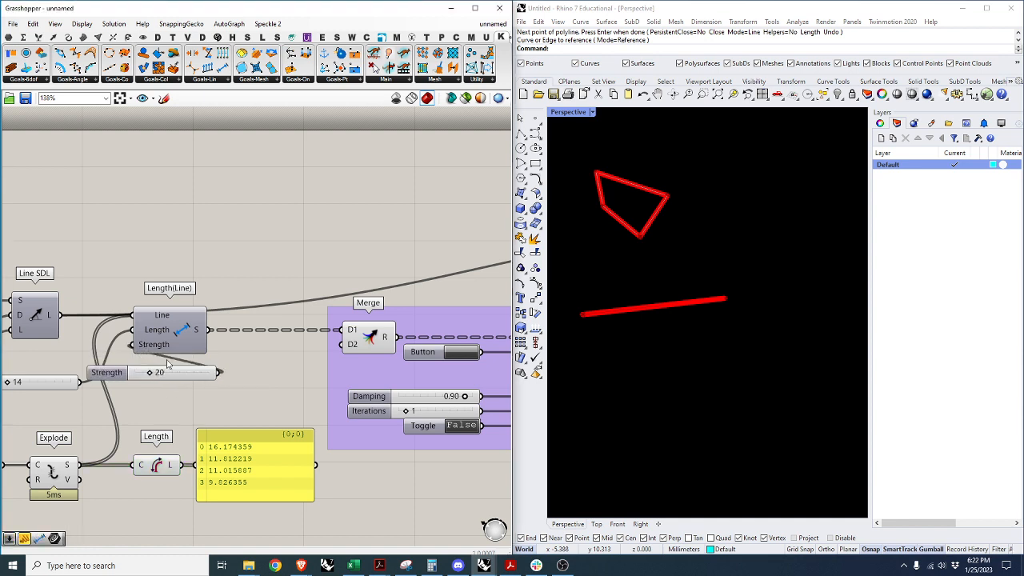
Reset the lower BouncySolver so it picks up the new strength.
scroll(144, 352, "down", 4)
scroll(361, 364, "up", 4)
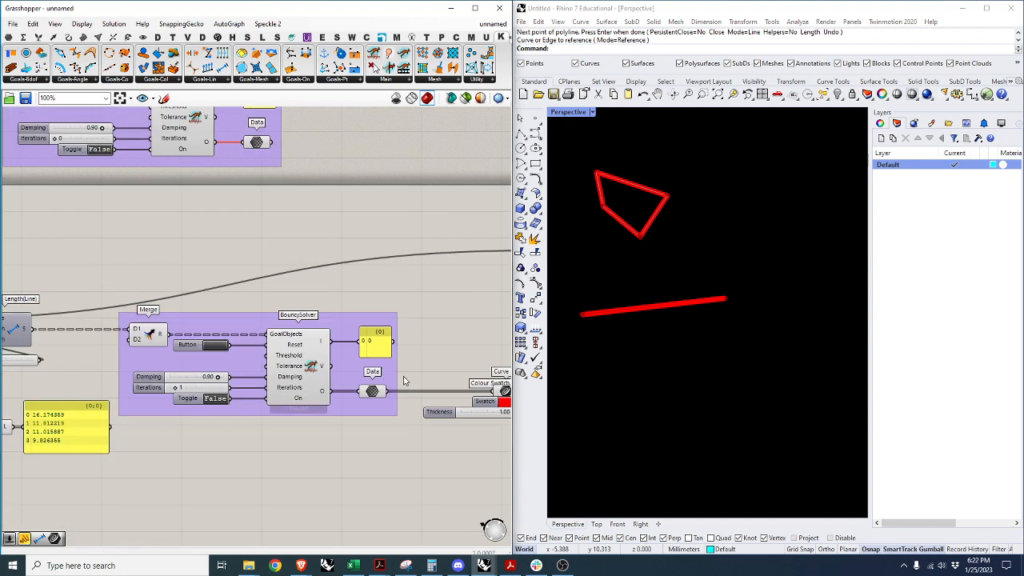
left_click(216, 346)
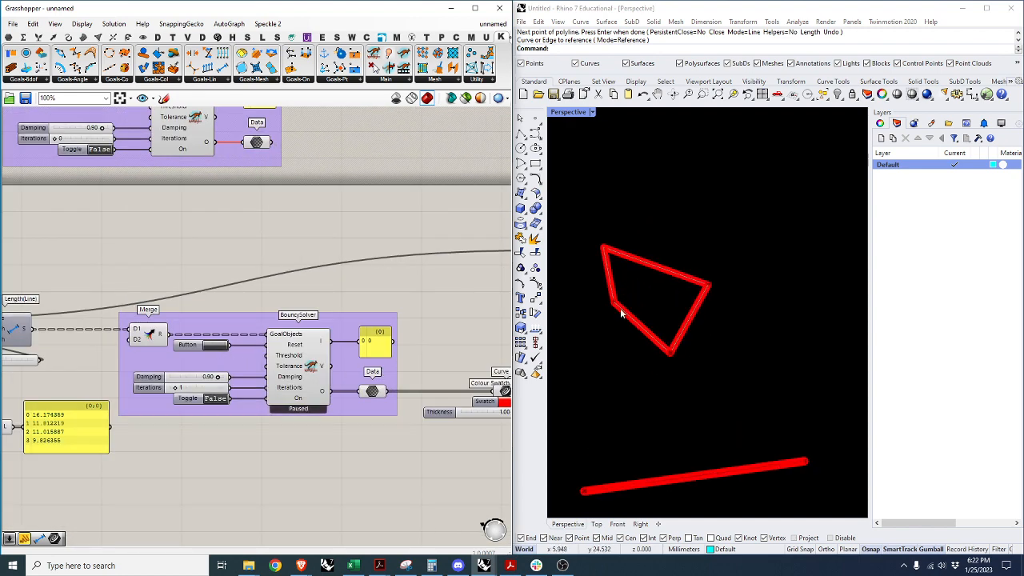
Set the Length(Line) goal's Length slider to 8, reset the lower BouncySolver and switch its On toggle to True.
scroll(350, 380, "down", 6)
scroll(136, 377, "up", 9)
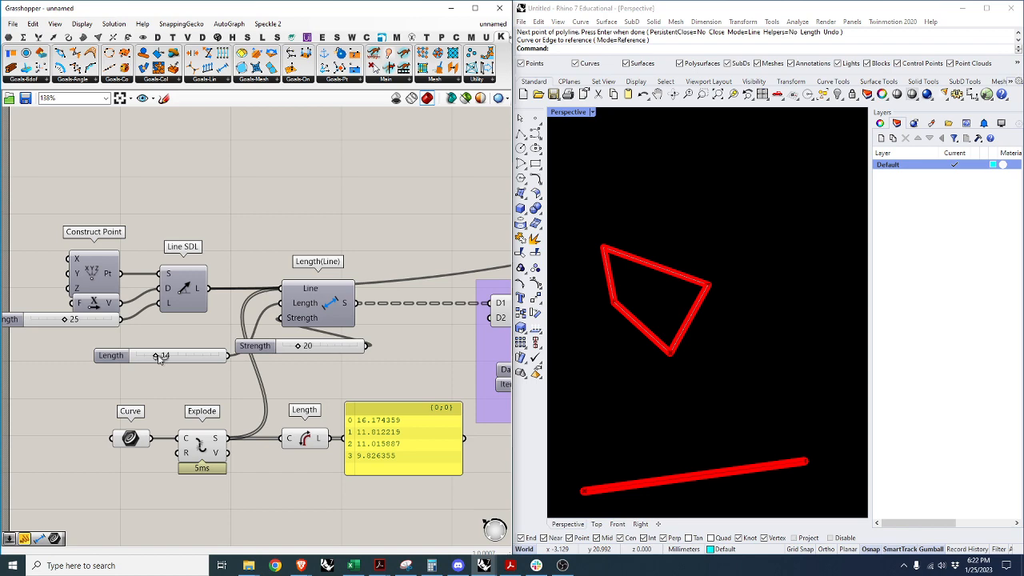
scroll(160, 359, "down", 5)
scroll(317, 360, "up", 2)
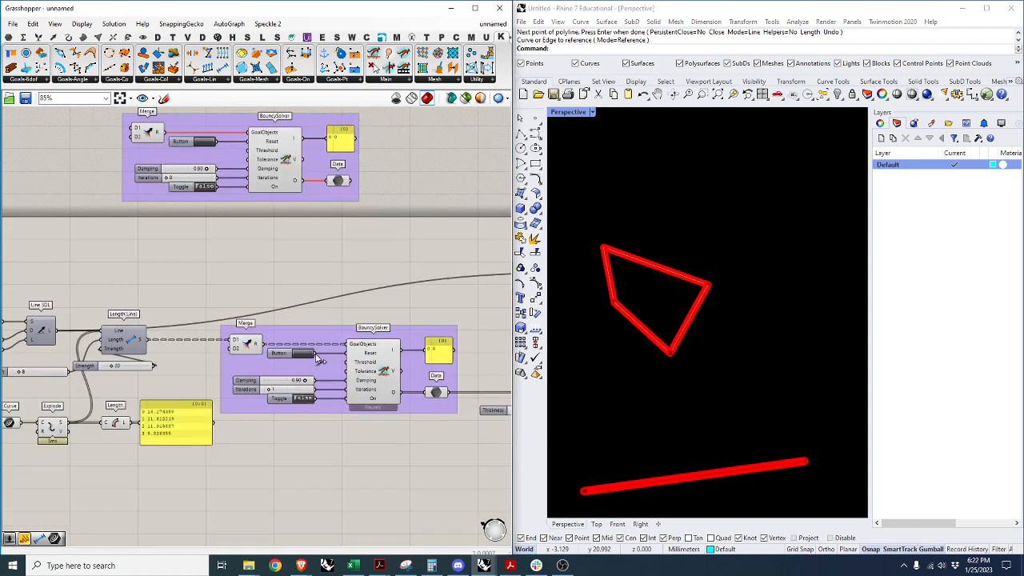
left_click(304, 354)
left_click(304, 354)
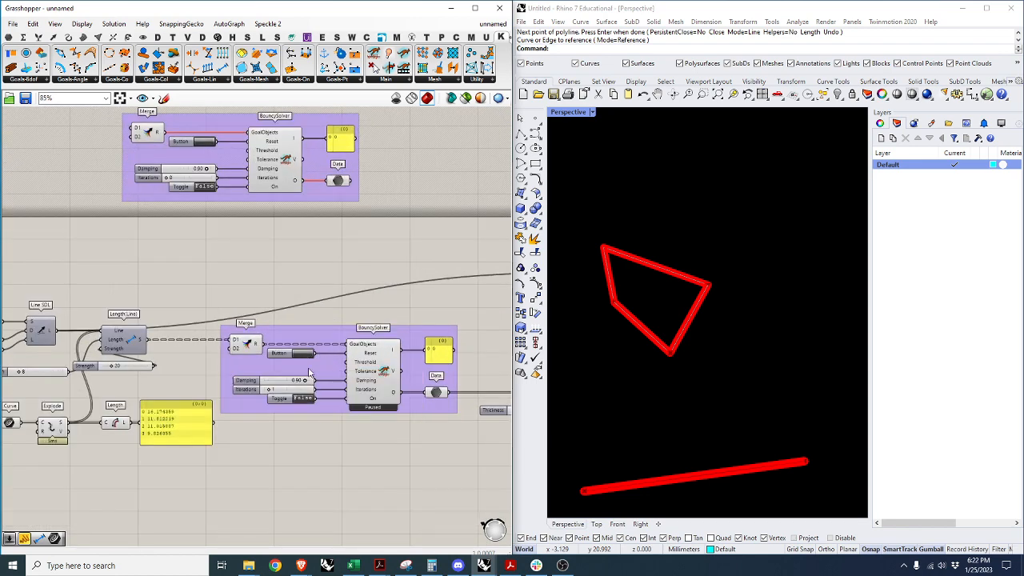
double_click(308, 400)
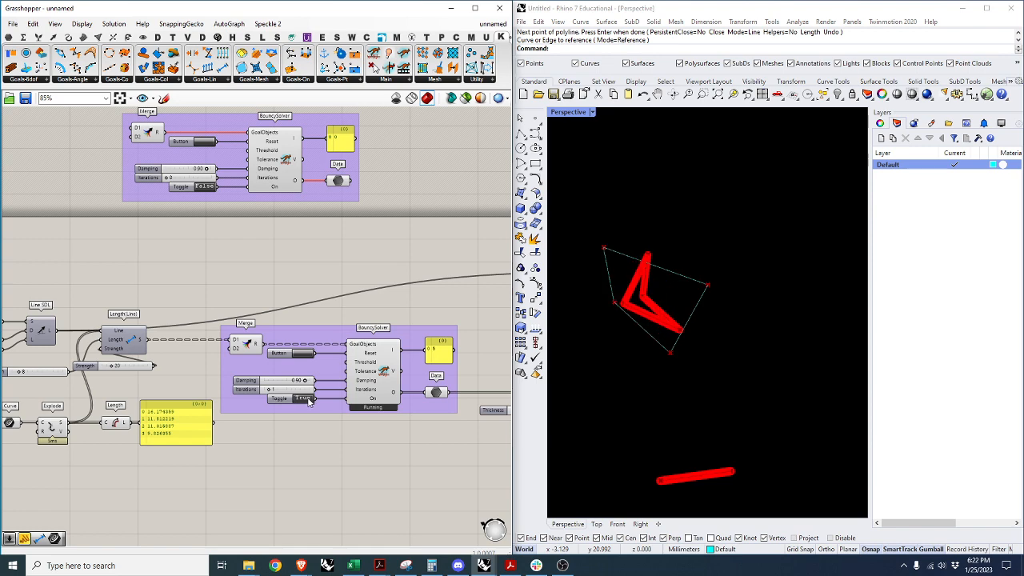
Restart the running simulation with a higher Iterations value, and again with Iterations back at 1.
left_click(304, 353)
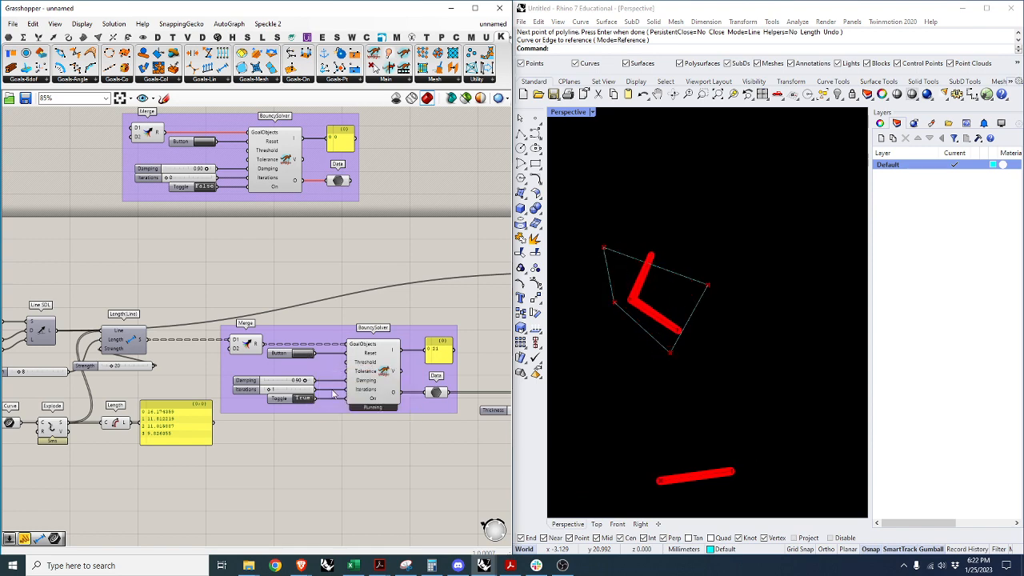
scroll(376, 362, "up", 3)
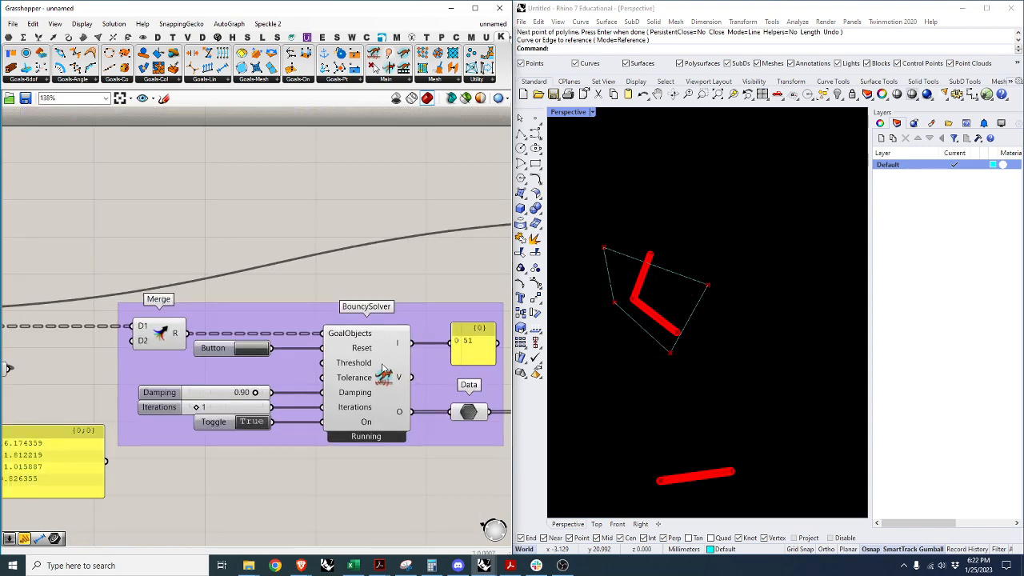
left_click(261, 352)
left_click_drag(197, 409, 263, 409)
left_click(261, 350)
left_click(258, 354)
left_click_drag(263, 408, 200, 410)
left_click(254, 351)
scroll(290, 362, "down", 5)
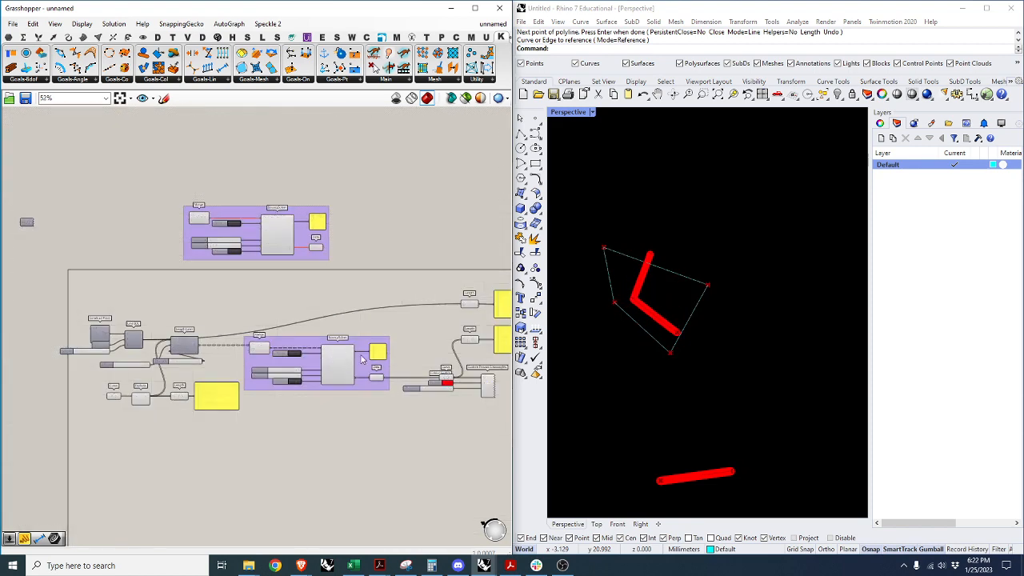
scroll(284, 365, "up", 2)
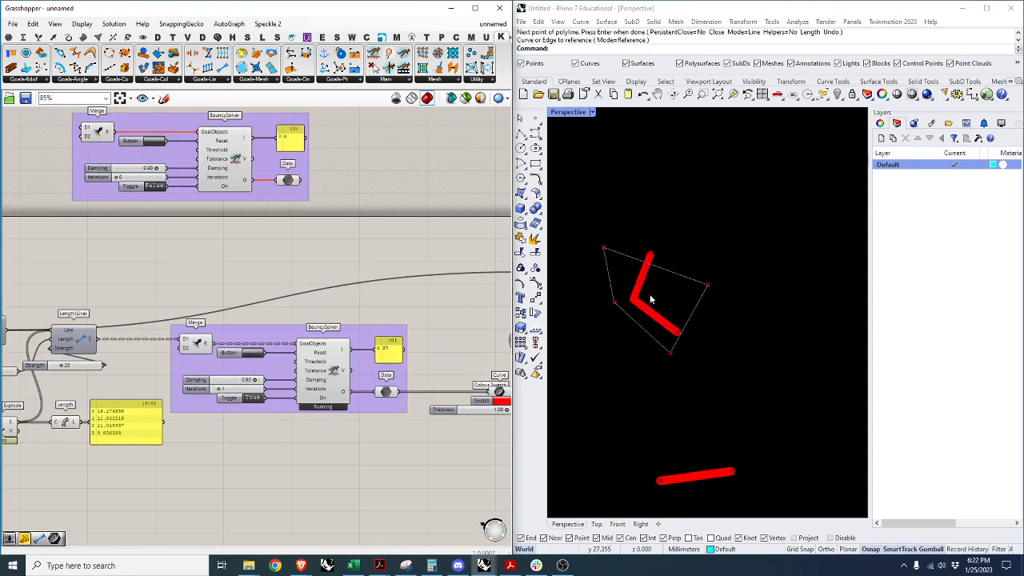
scroll(234, 361, "up", 2)
left_click(258, 352)
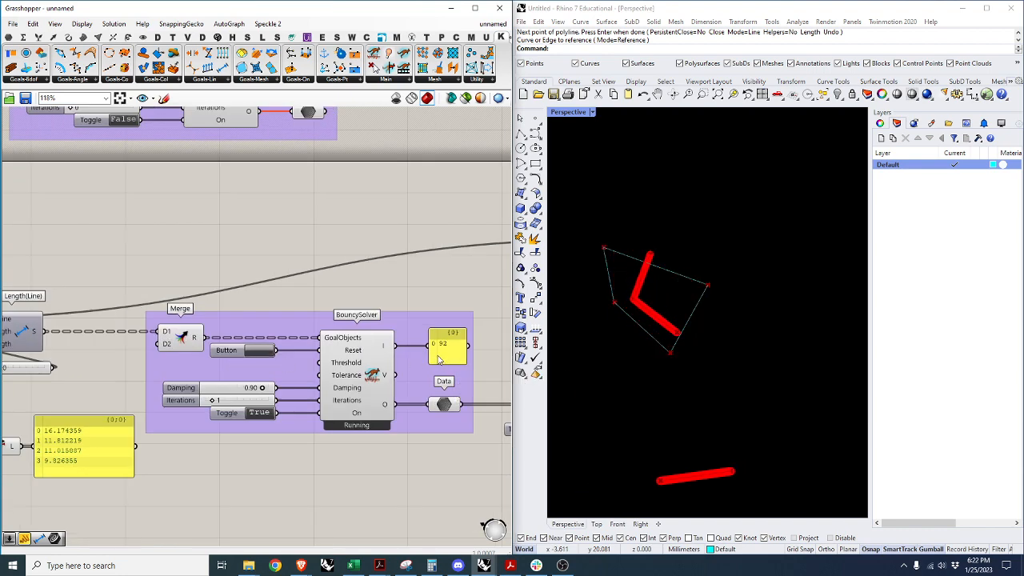
Set the Length(Line) goal's Length slider to 22 and restart the lower BouncySolver simulation.
scroll(448, 390, "down", 3)
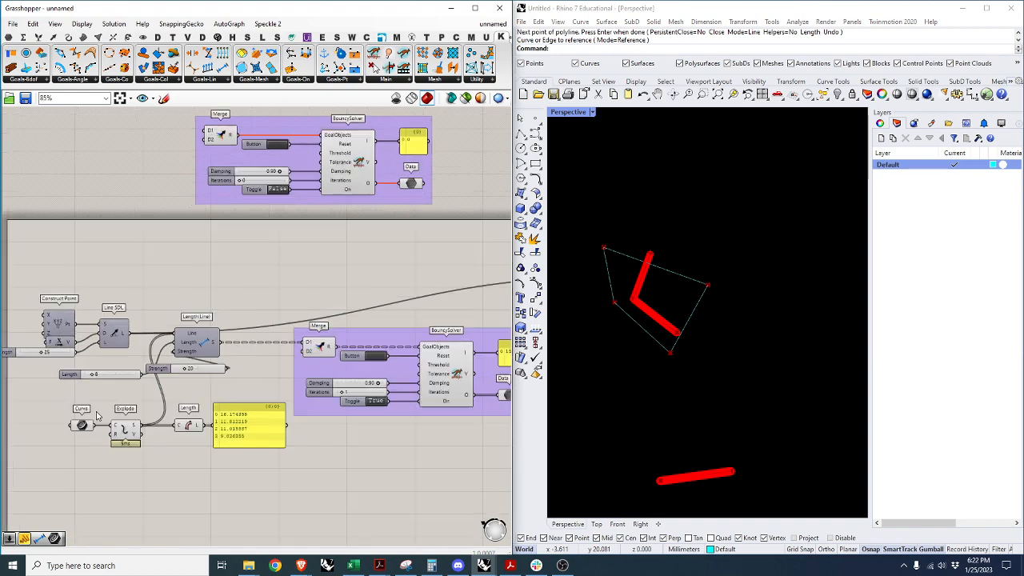
scroll(96, 355, "up", 4)
left_click_drag(90, 343, 117, 342)
scroll(112, 385, "down", 4)
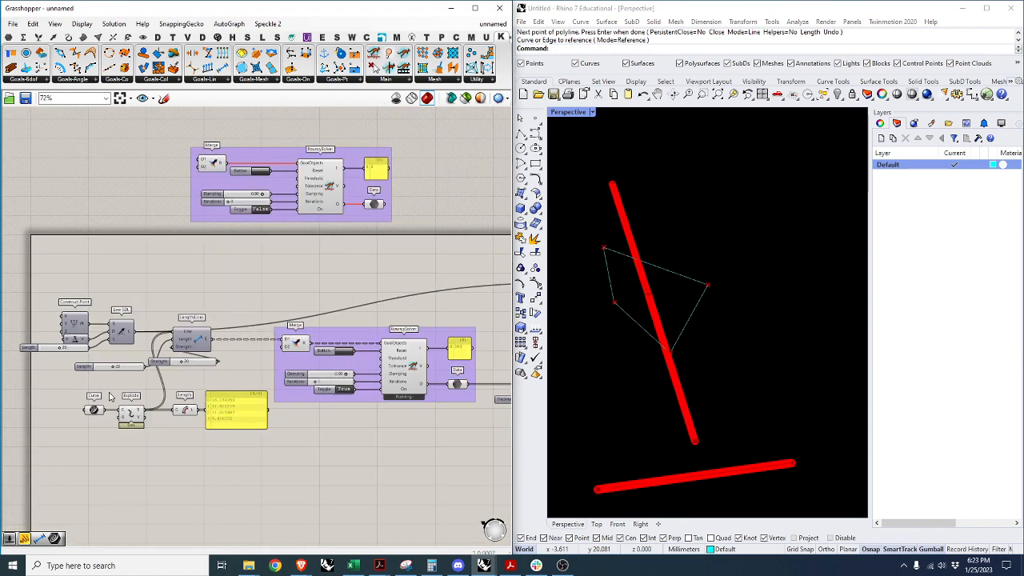
left_click(348, 353)
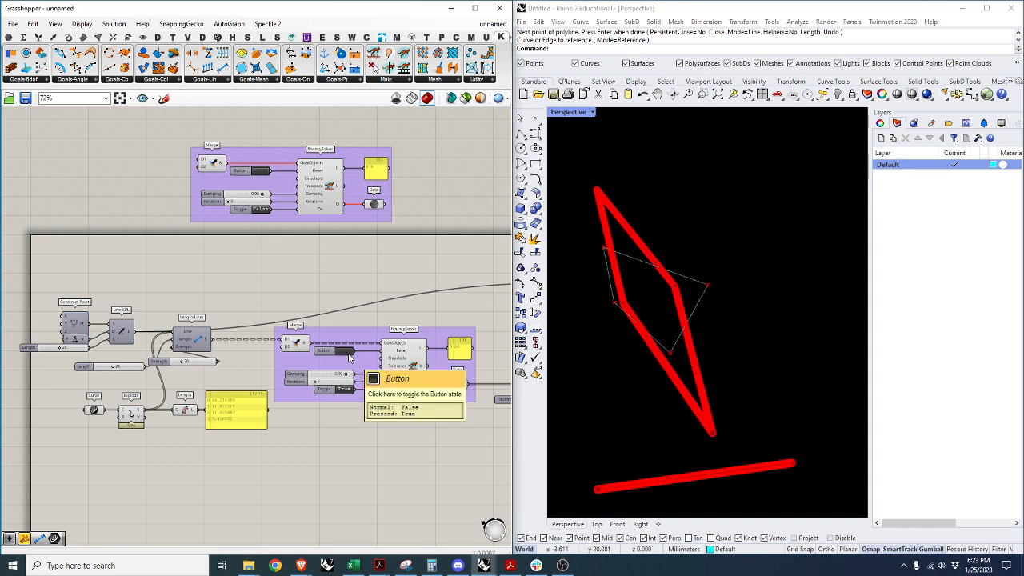
Replace the single line's Length component and panel with the exploded segments' length panel, placed directly above the simulated-lengths panel.
scroll(185, 386, "down", 3)
scroll(420, 392, "up", 3)
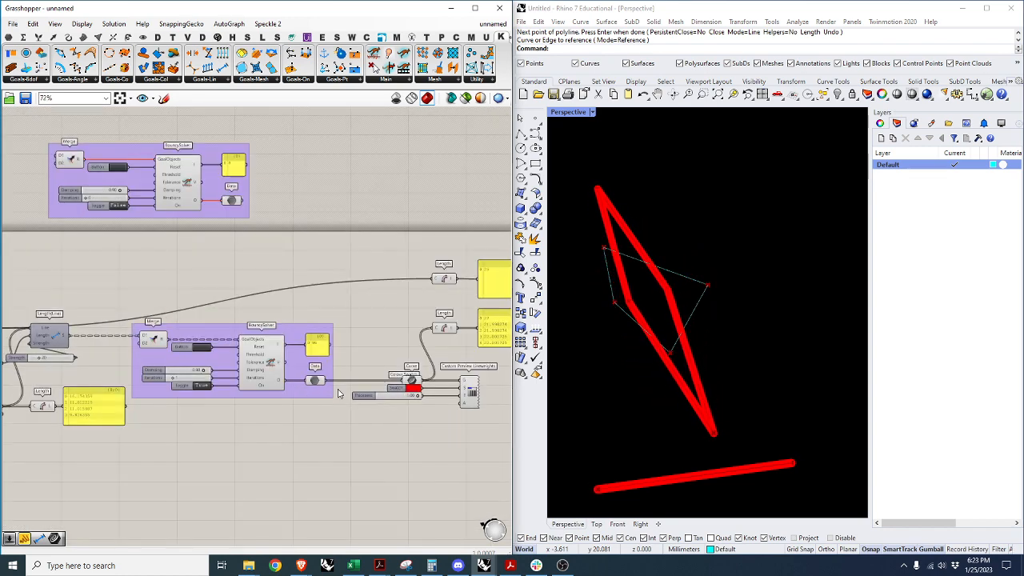
left_click_drag(102, 415, 392, 310)
scroll(400, 320, "down", 3)
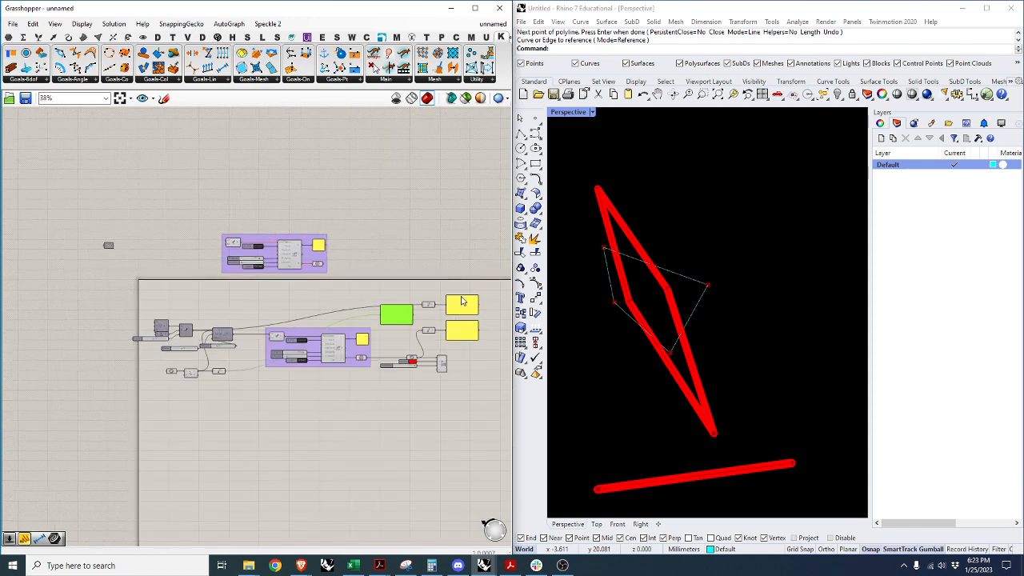
scroll(456, 284, "up", 5)
left_click_drag(456, 277, 379, 340)
key("Delete")
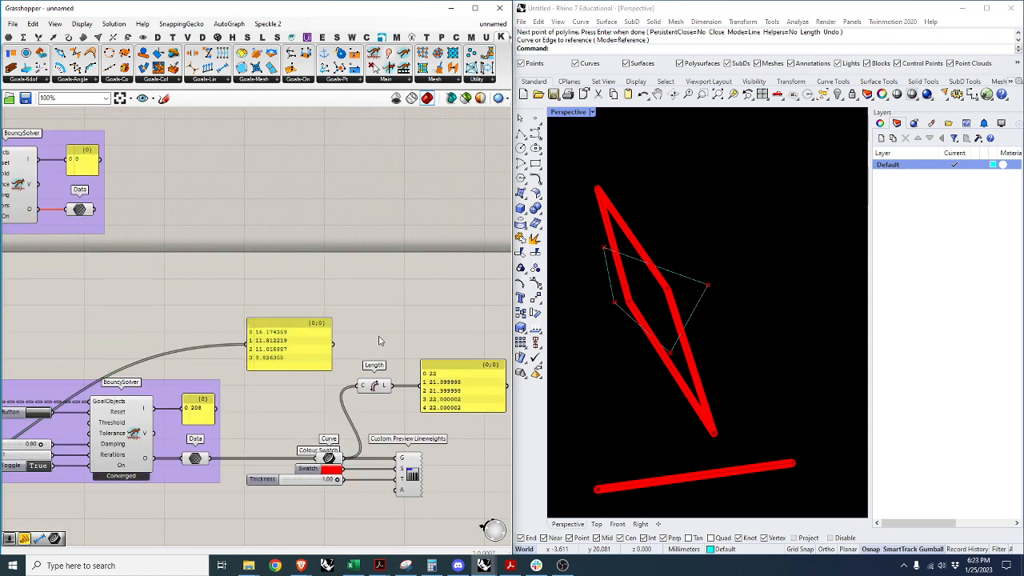
left_click_drag(298, 353, 472, 328)
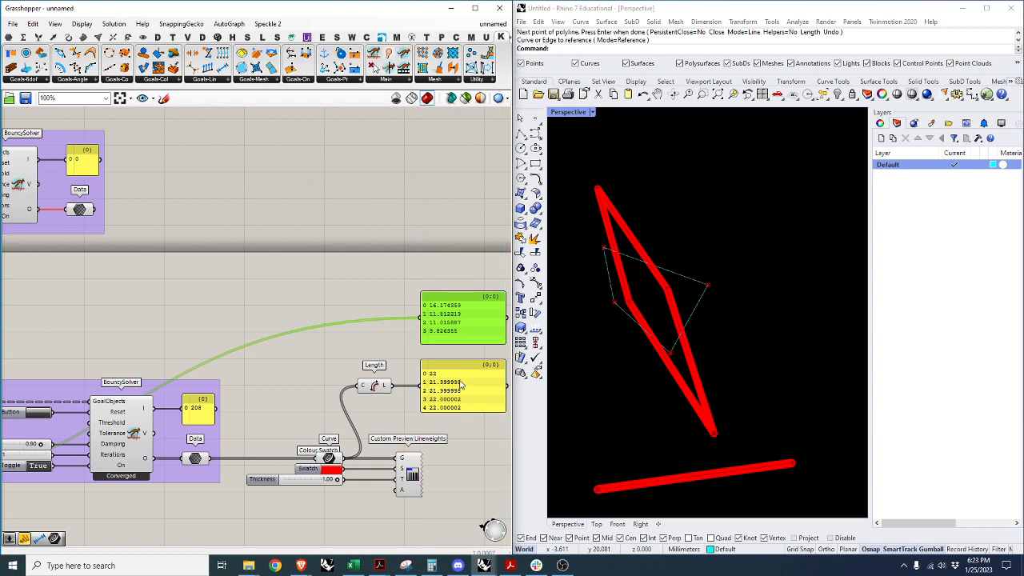
scroll(464, 386, "up", 2)
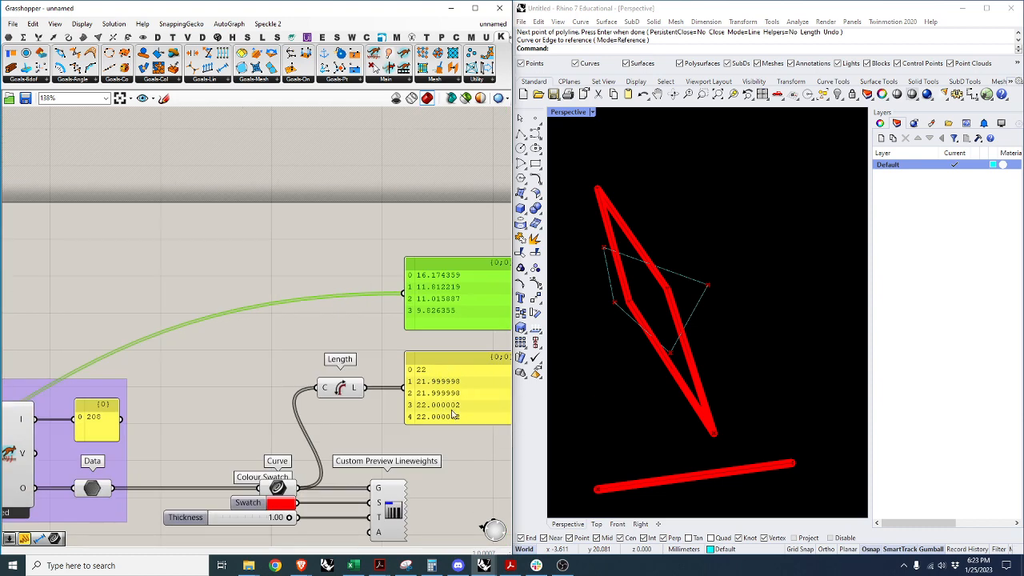
scroll(463, 389, "down", 3)
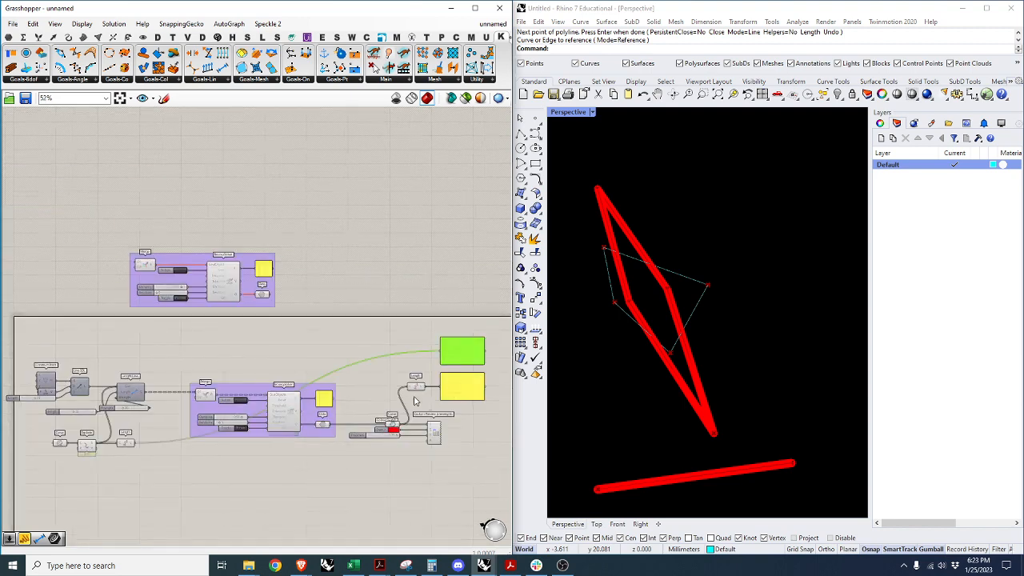
Stack the Strength and Length sliders together between the Line SDL component and the Length(Line) goal.
right_click_drag(157, 364, 293, 383)
scroll(293, 383, "up", 4)
left_click_drag(282, 373, 159, 359)
left_click(190, 385)
scroll(368, 366, "down", 1)
left_click(296, 370)
left_click(193, 382)
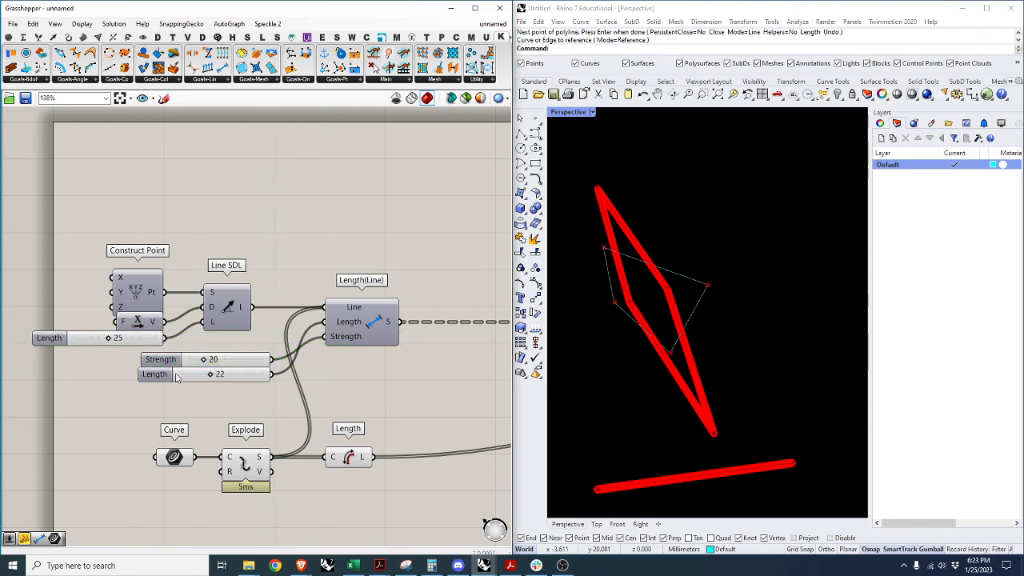
Switch the lower BouncySolver's toggle to False and place a Kangaroo Angle goal below the Length component.
scroll(190, 388, "down", 3)
scroll(189, 393, "down", 4)
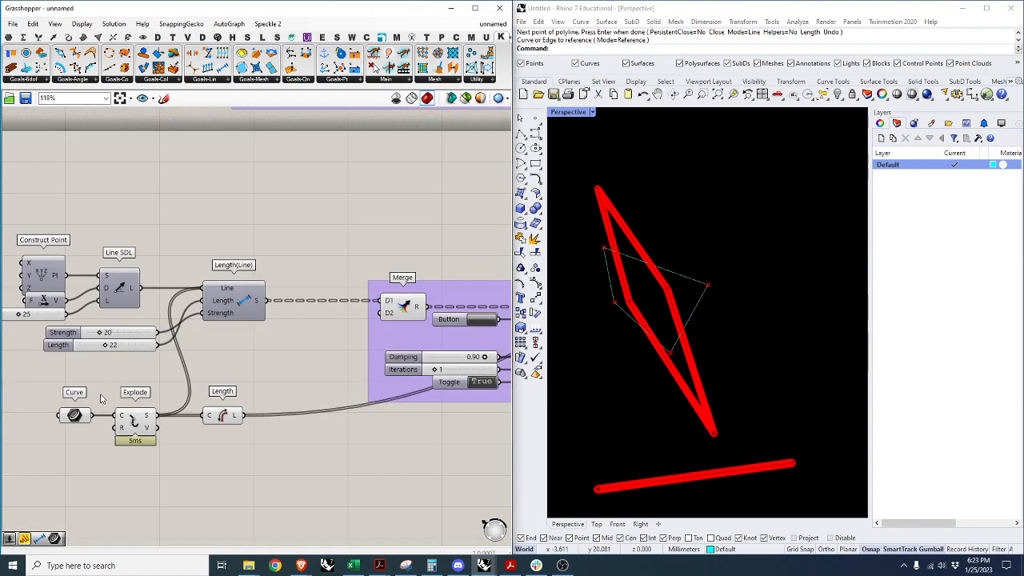
scroll(234, 434, "up", 5)
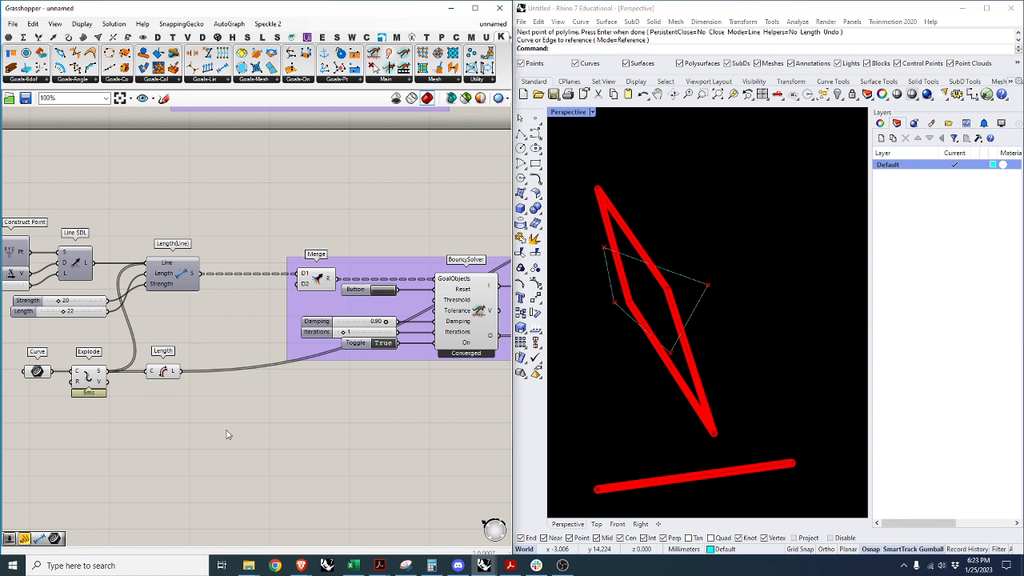
left_click(382, 344)
double_click(199, 422)
type("angle")
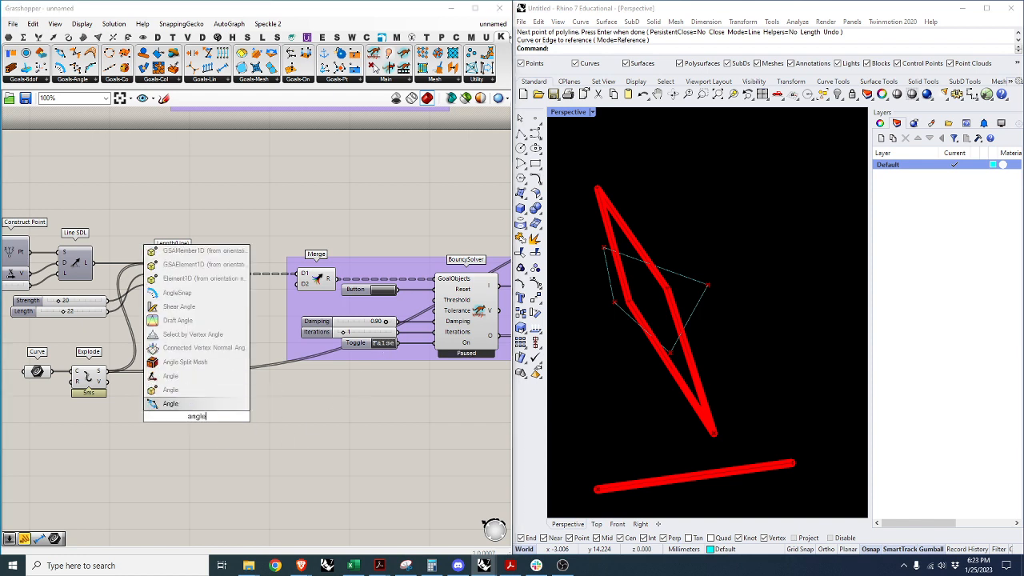
left_click(192, 405)
scroll(123, 393, "up", 3)
left_click_drag(275, 442, 326, 457)
scroll(167, 400, "down", 1)
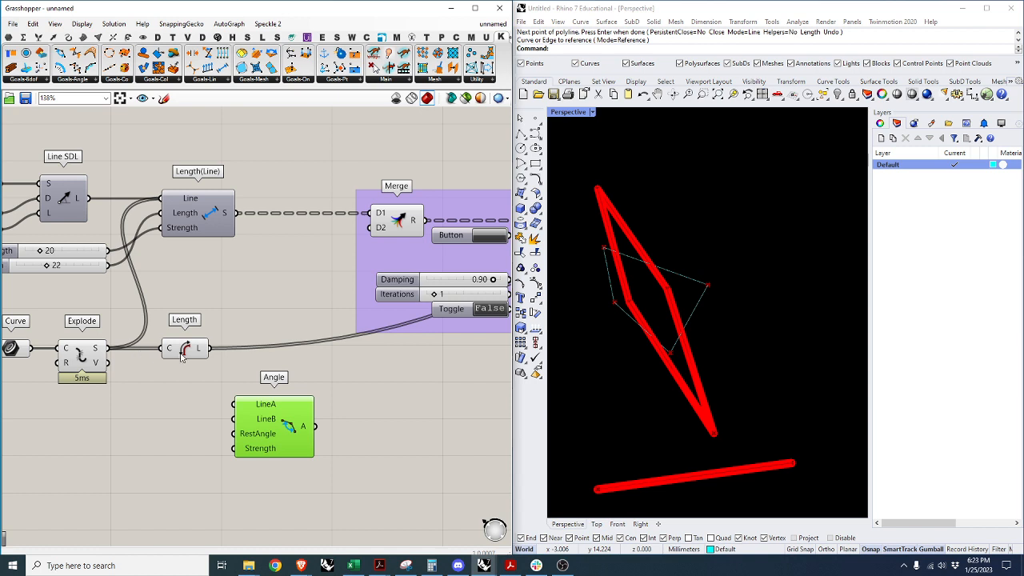
Insert a relay on the wire between Explode and the Length component, and connect it to the Angle goal's LineA input.
left_click_drag(182, 357, 250, 353)
double_click(151, 349)
left_click_drag(147, 350, 287, 422)
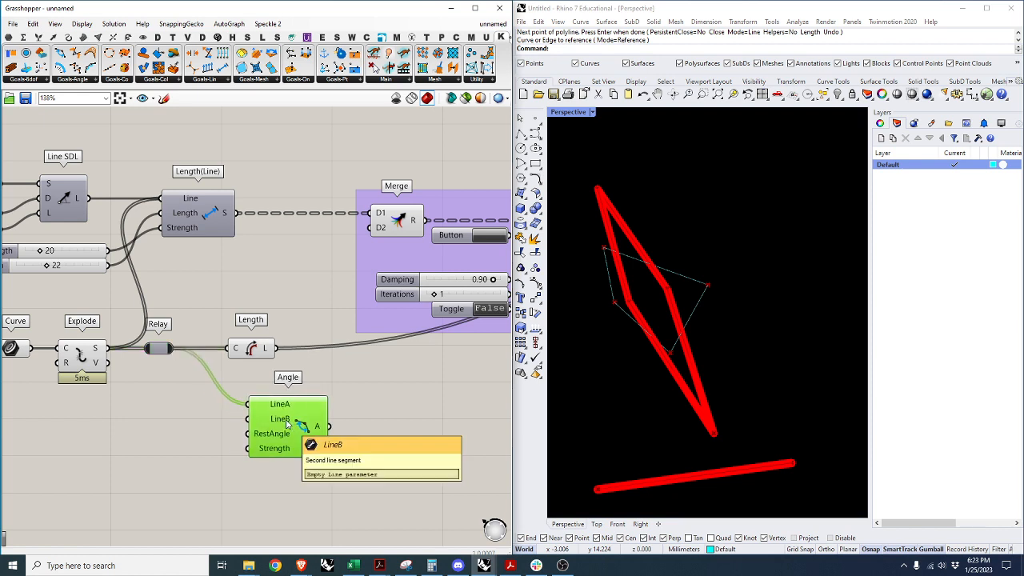
Add a Shift List component, wire the relay through it into the Angle goal's LineB input, and space the Angle goal away from it.
double_click(201, 417)
type("shift l")
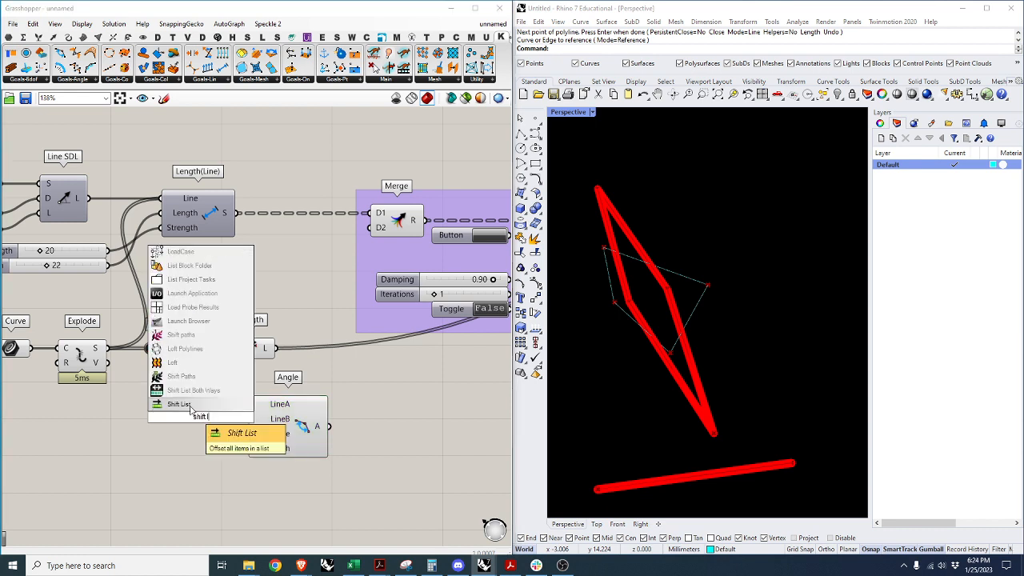
key("Return")
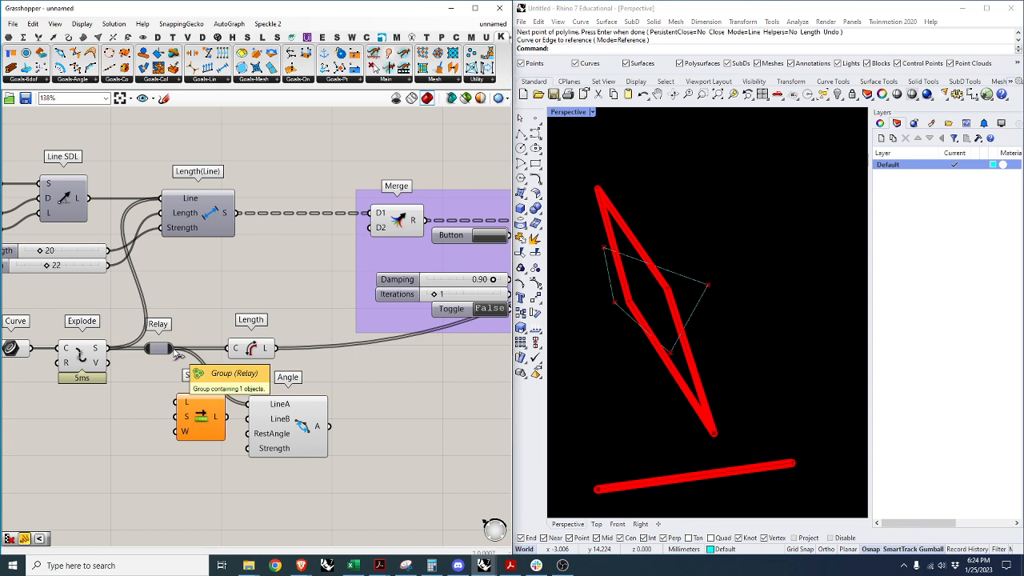
left_click_drag(171, 349, 254, 399)
scroll(177, 384, "down", 2)
scroll(218, 429, "up", 2)
left_click(240, 414)
mouse_move(271, 417)
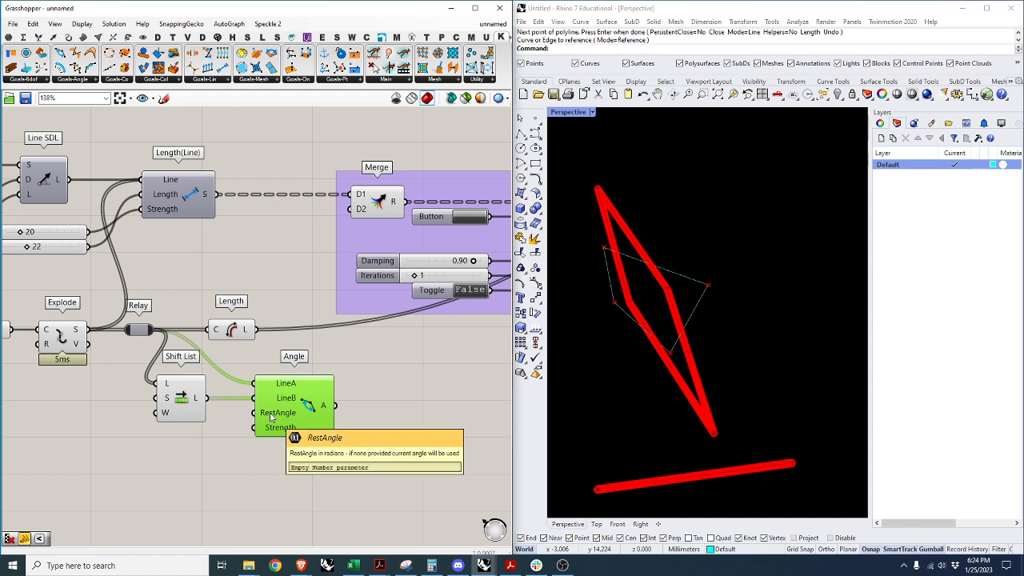
left_click_drag(271, 416, 293, 416)
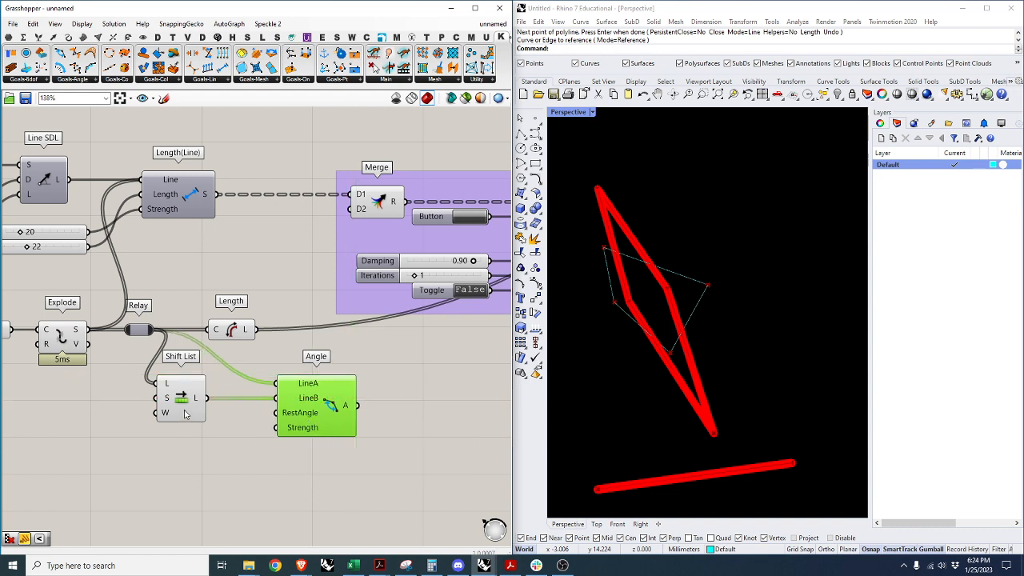
Nudge the Shift List closer to the Angle goal and add a Radians component below it.
left_click_drag(184, 413, 191, 414)
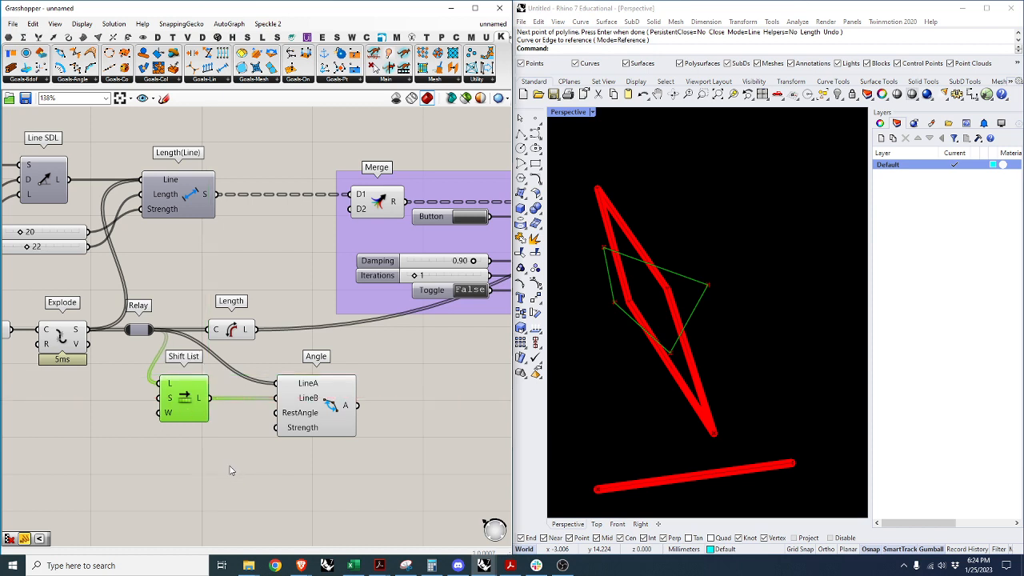
double_click(230, 468)
type("radians")
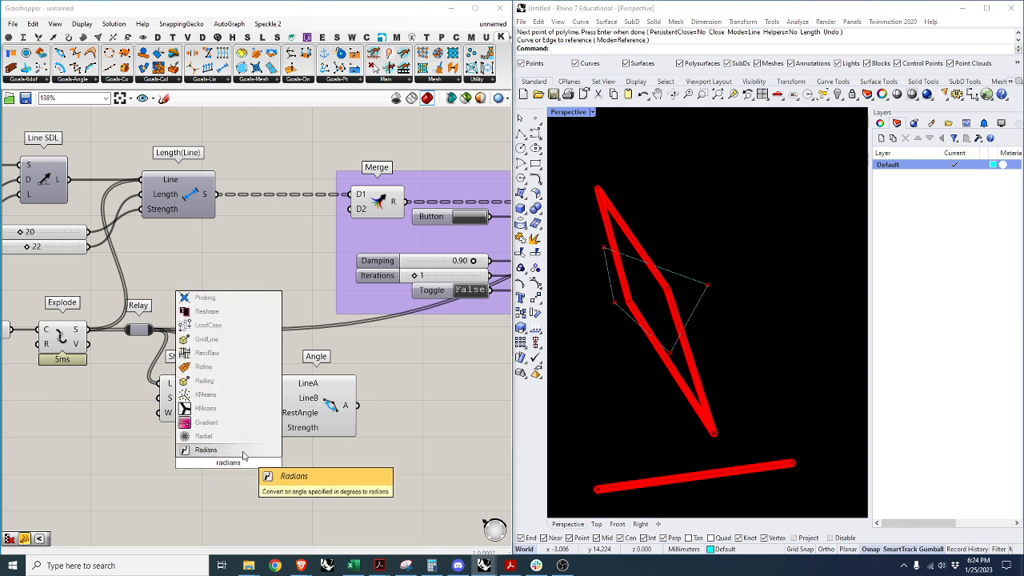
key("Return")
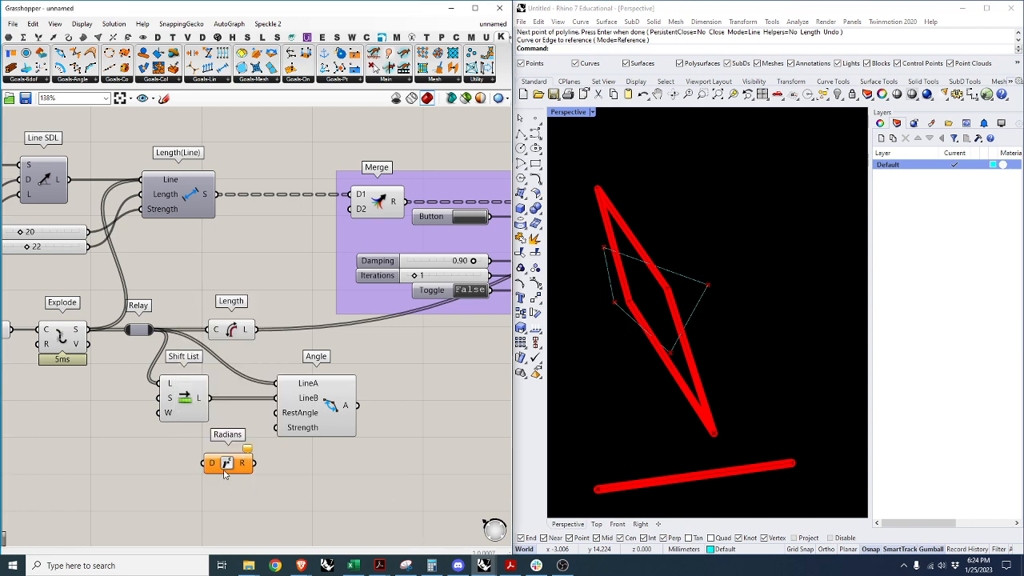
Feed a number slider set to 90 into the Radians component's degrees input and wire its output to the Angle goal's RestAngle.
scroll(222, 467, "up", 3)
double_click(104, 458)
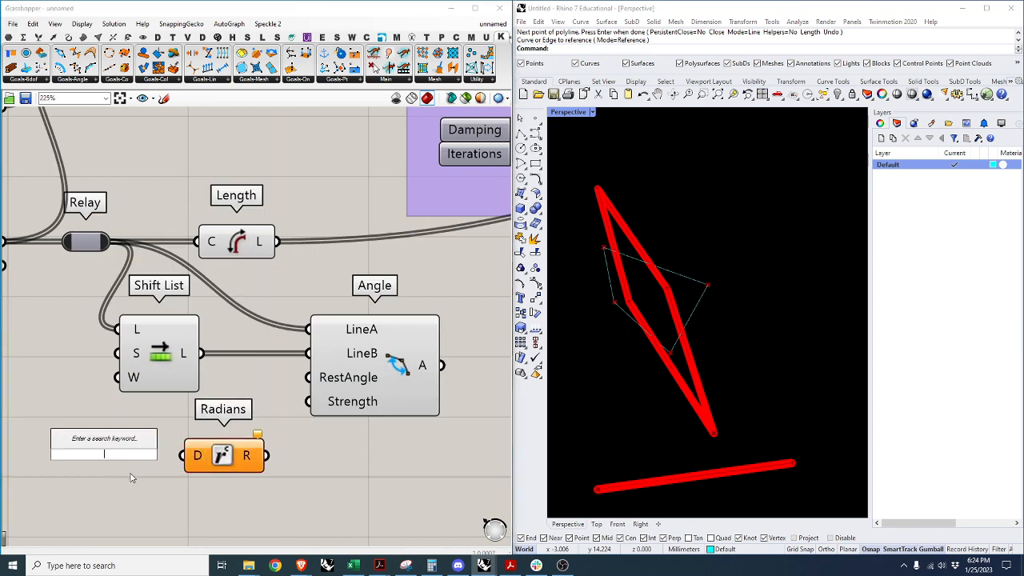
type("90")
key("Return")
left_click_drag(138, 455, 68, 460)
left_click_drag(267, 455, 404, 384)
scroll(332, 380, "down", 4)
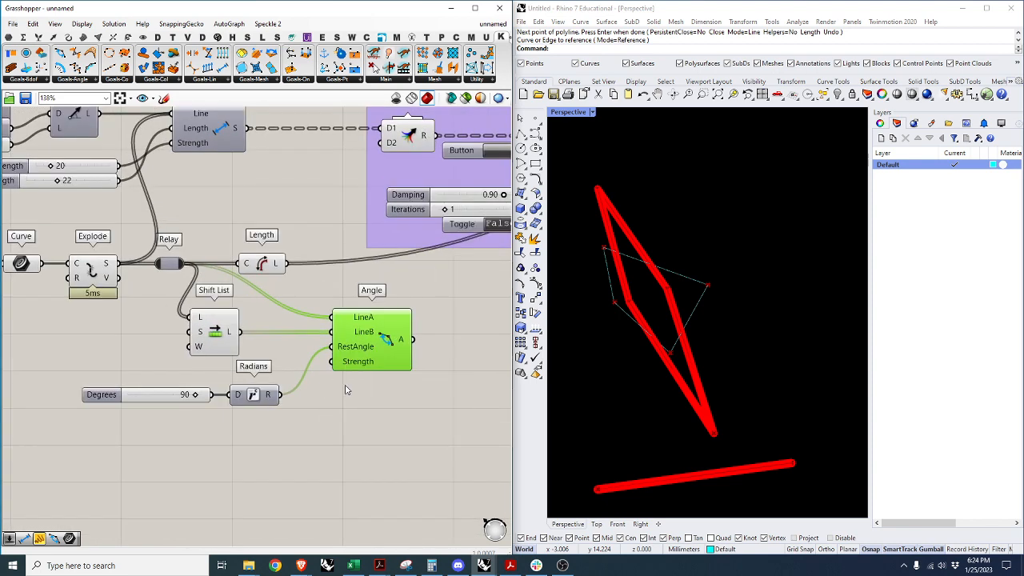
Add a number slider set to 100, connect it to the Angle goal's Strength, and align it beside that input.
double_click(343, 413)
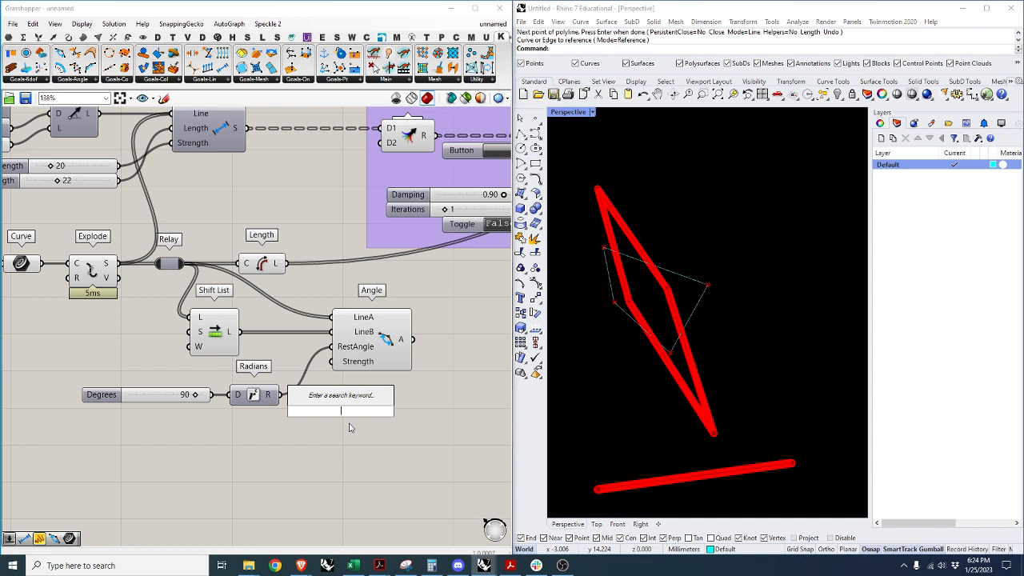
type("100")
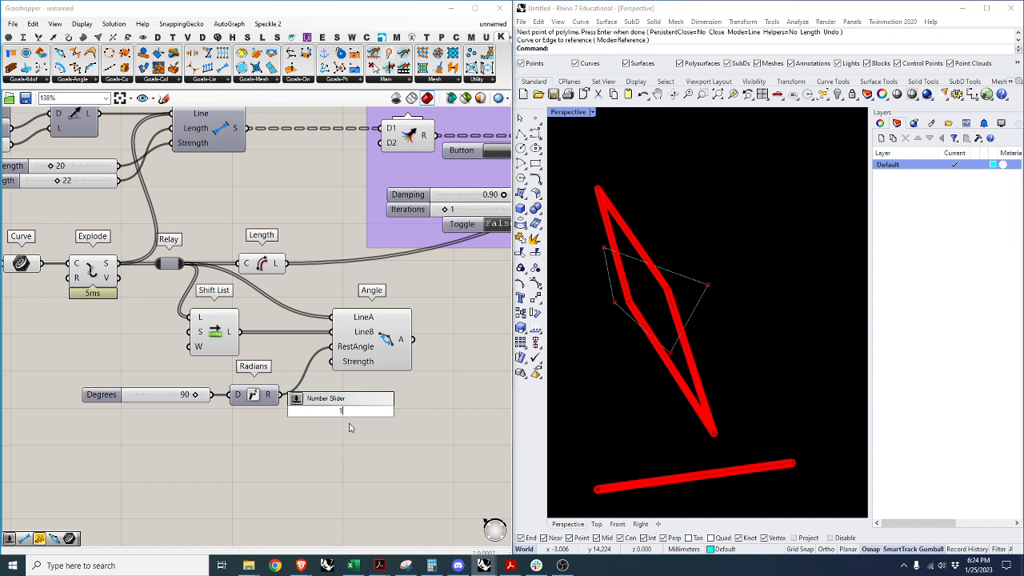
key("Return")
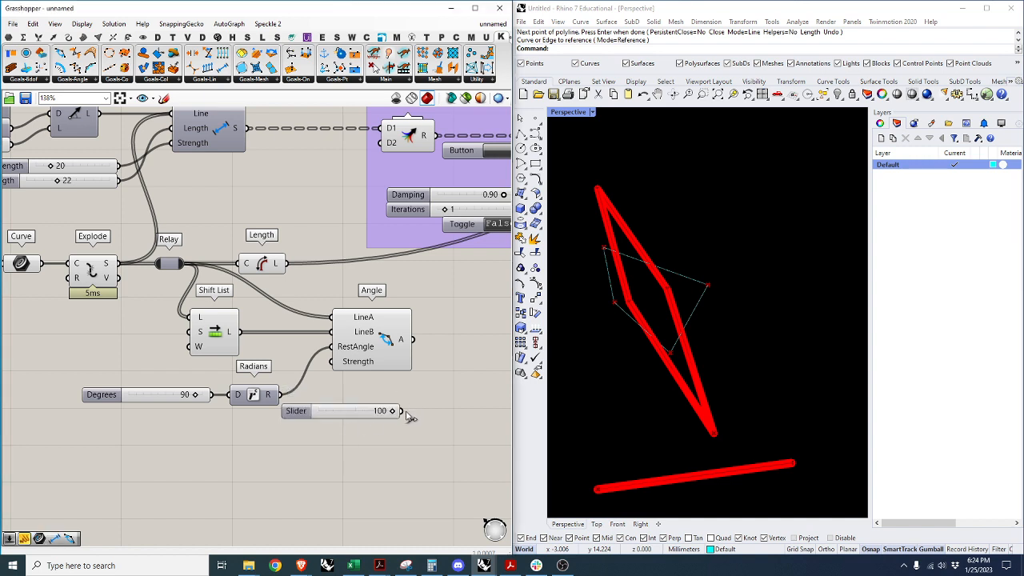
left_click_drag(405, 411, 332, 362)
left_click_drag(366, 410, 244, 368)
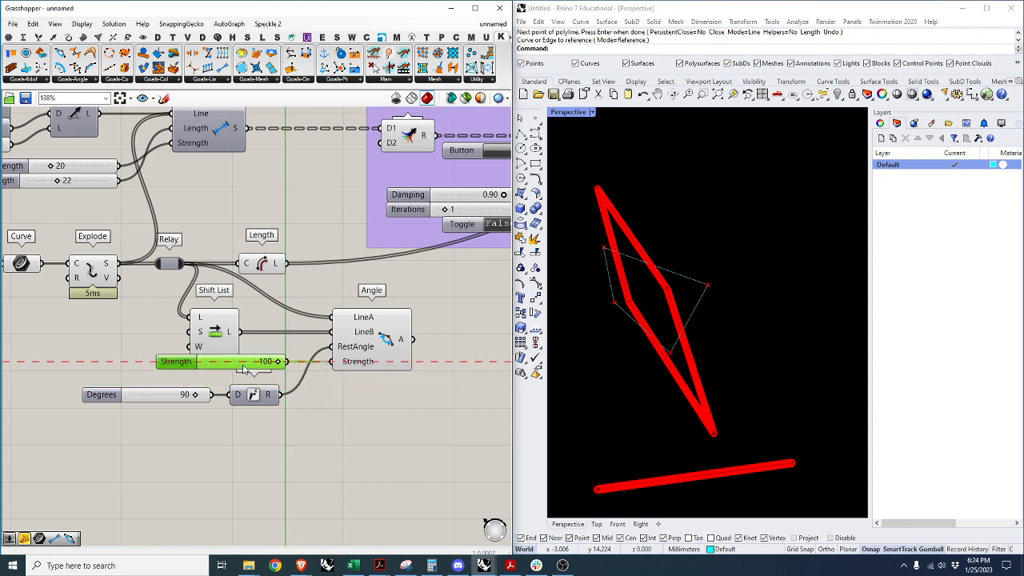
left_click(286, 427)
scroll(188, 419, "down", 2)
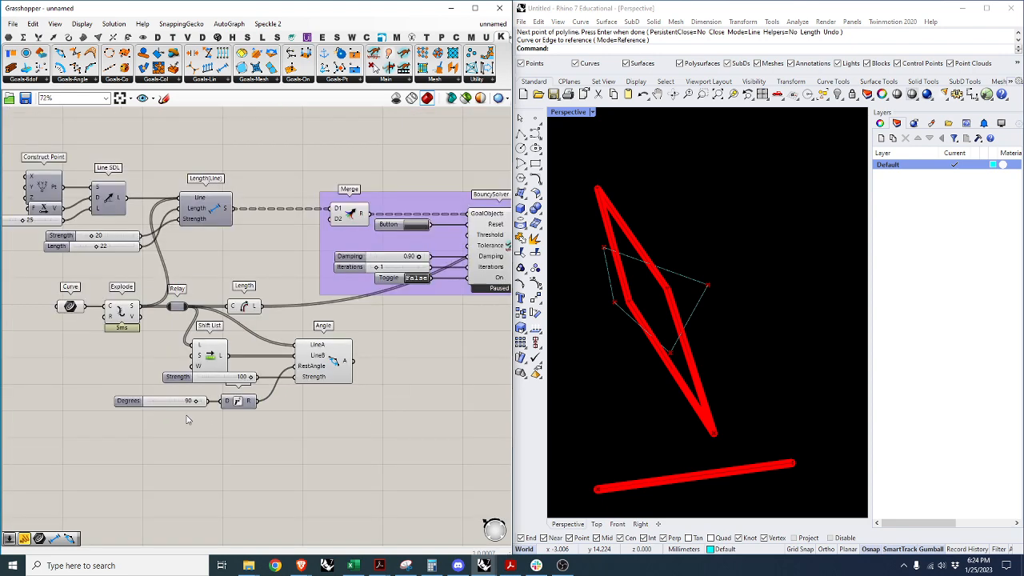
Connect the Angle goal's output to Merge input D2 and remove the extra D3 input.
scroll(187, 415, "down", 1)
scroll(203, 407, "up", 3)
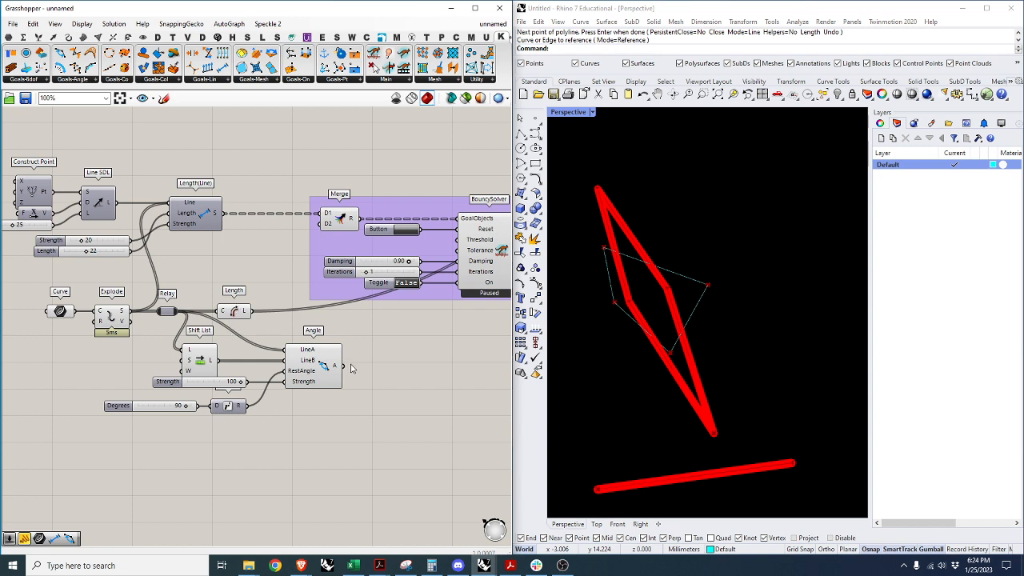
left_click_drag(346, 366, 341, 225)
left_click(347, 281)
scroll(347, 281, "up", 5)
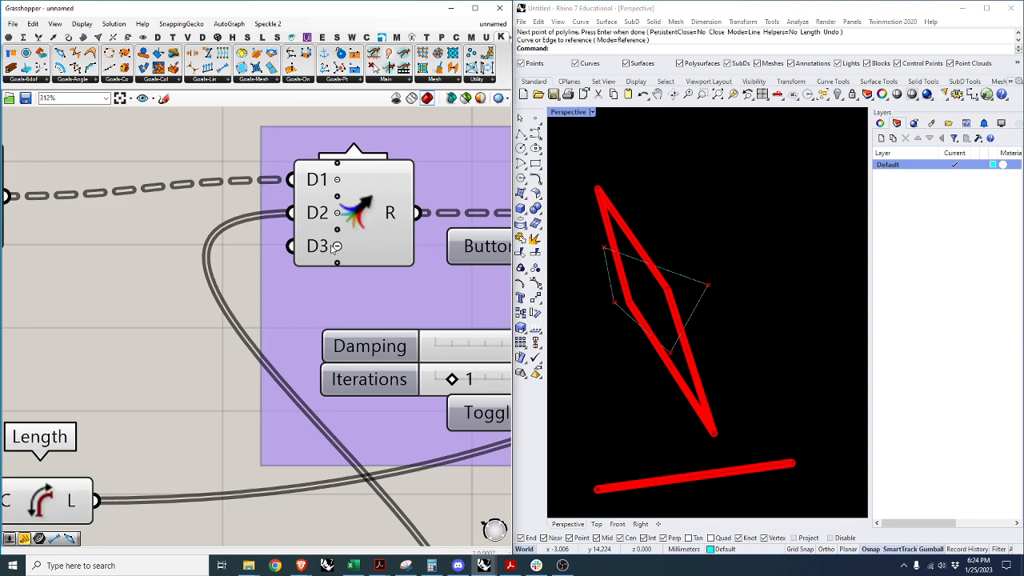
left_click(336, 246)
scroll(256, 264, "down", 4)
scroll(341, 296, "up", 3)
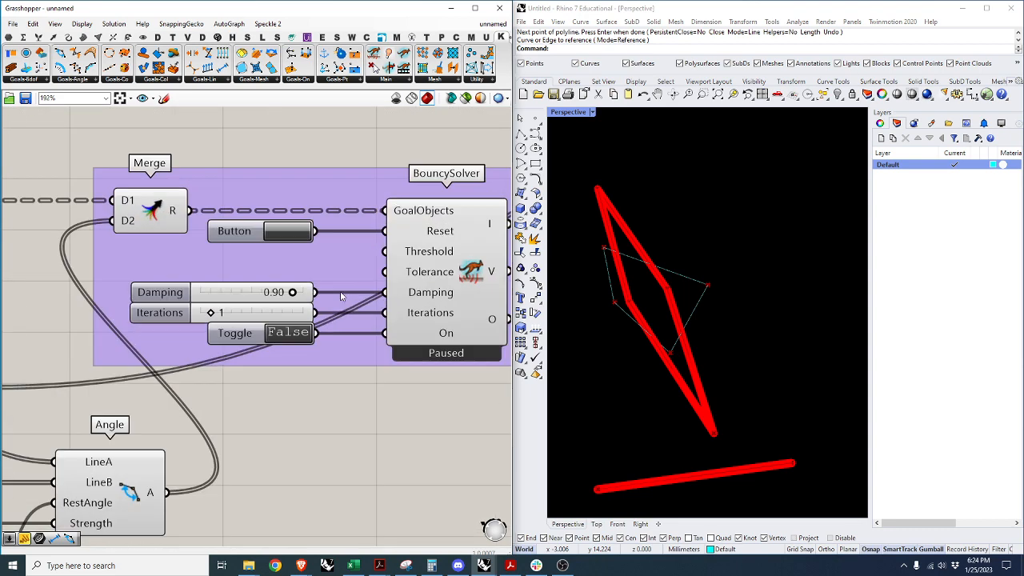
Switch the lower BouncySolver's toggle to True and show the Rhino viewport in Top view, framing the polyline and the line.
double_click(298, 336)
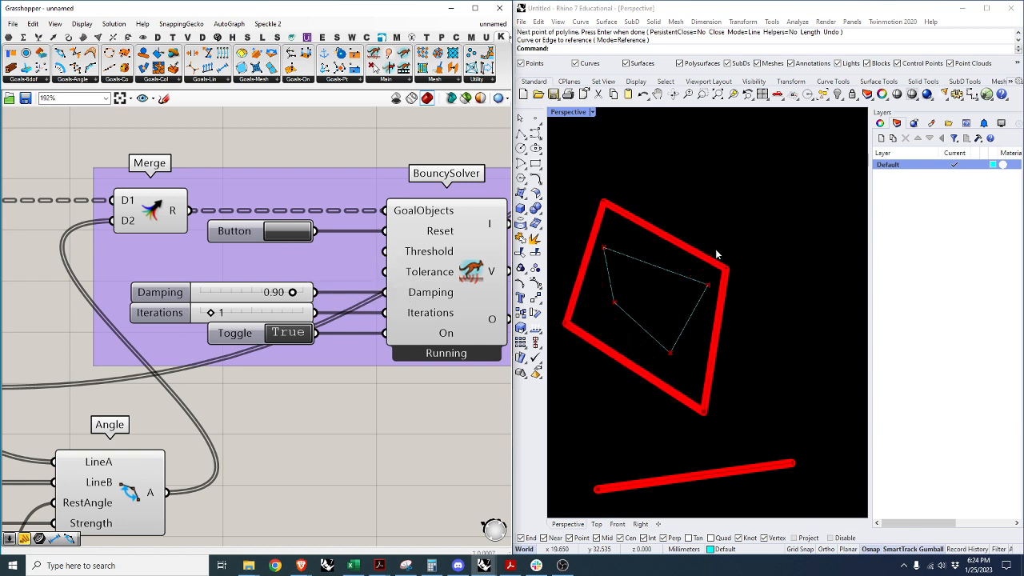
double_click(575, 113)
double_click(558, 113)
scroll(622, 320, "down", 8)
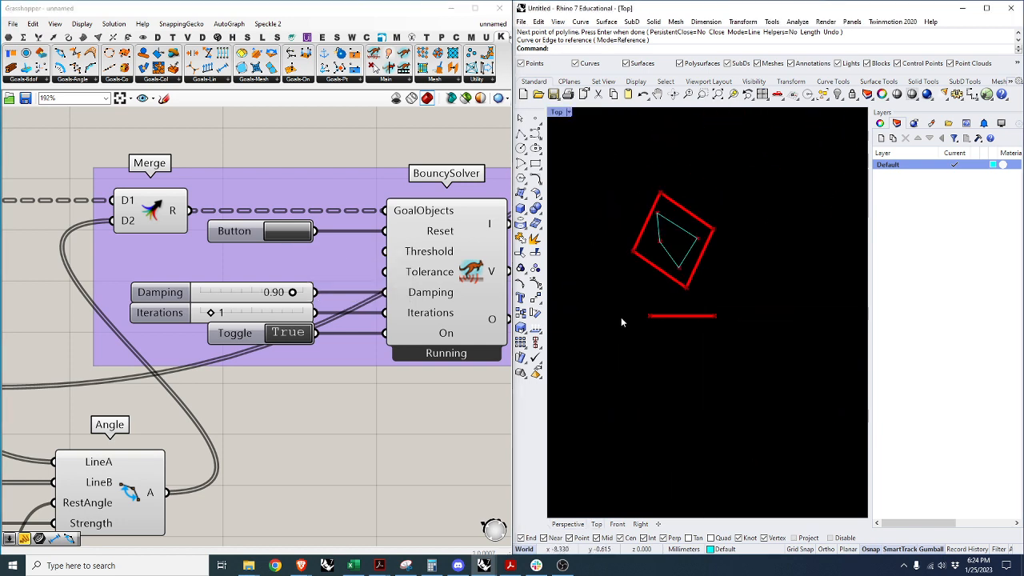
scroll(622, 323, "down", 3)
scroll(696, 272, "up", 8)
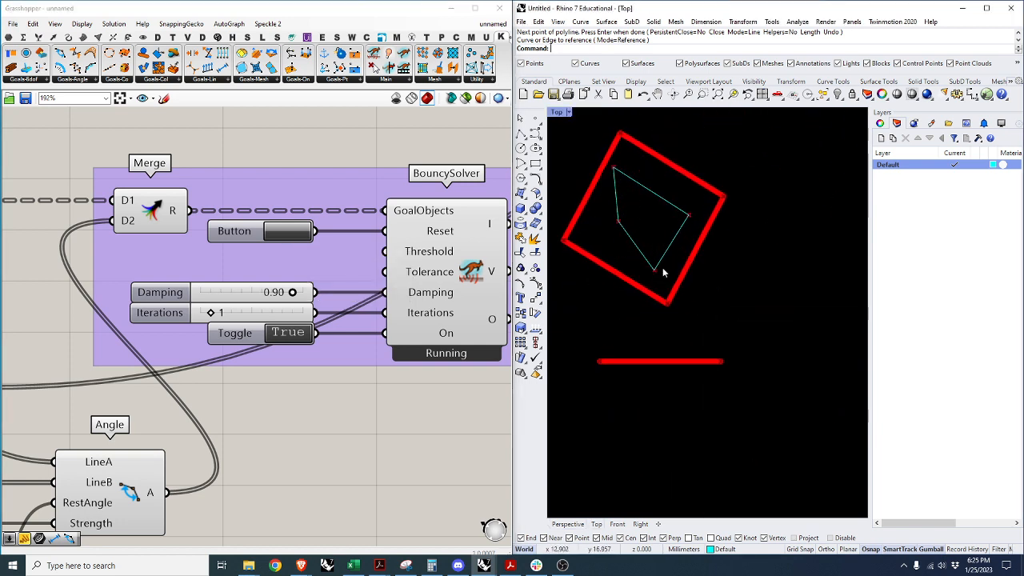
Examine the solved segment lengths in the panels and trace the goal wiring while the simulation runs.
scroll(380, 311, "down", 5)
scroll(380, 311, "up", 3)
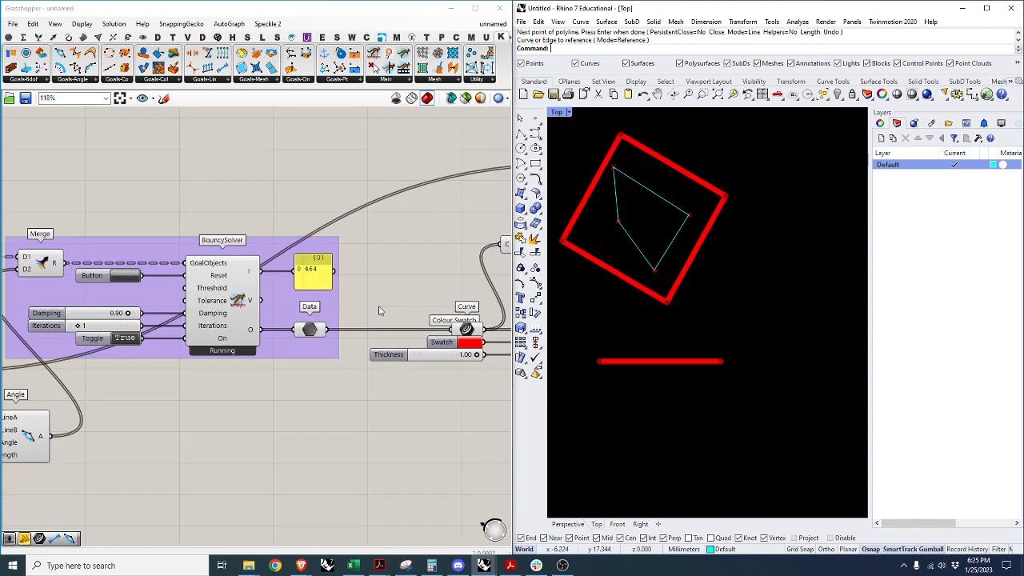
scroll(372, 309, "down", 4)
scroll(463, 323, "up", 3)
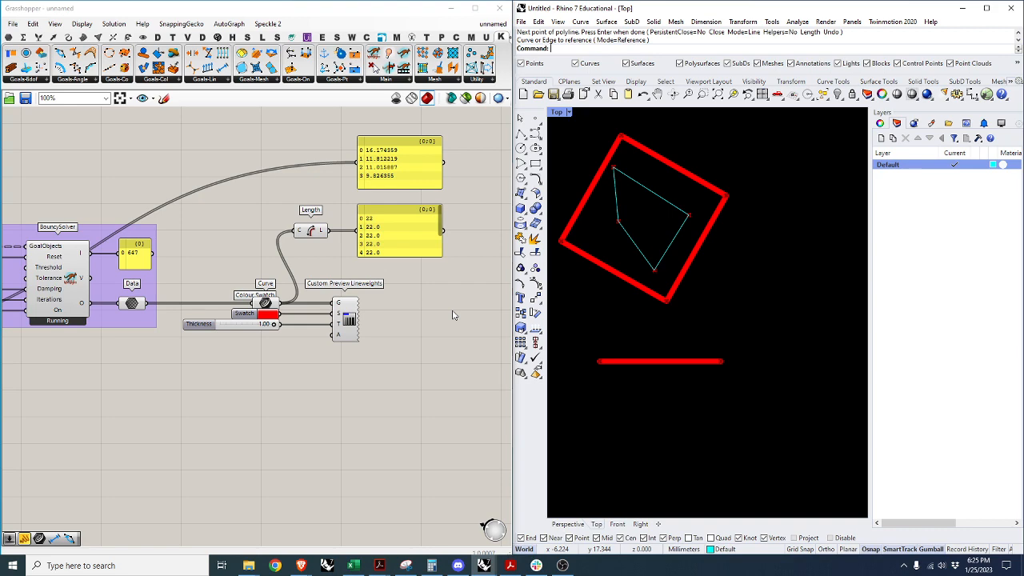
scroll(449, 315, "down", 5)
scroll(96, 299, "up", 6)
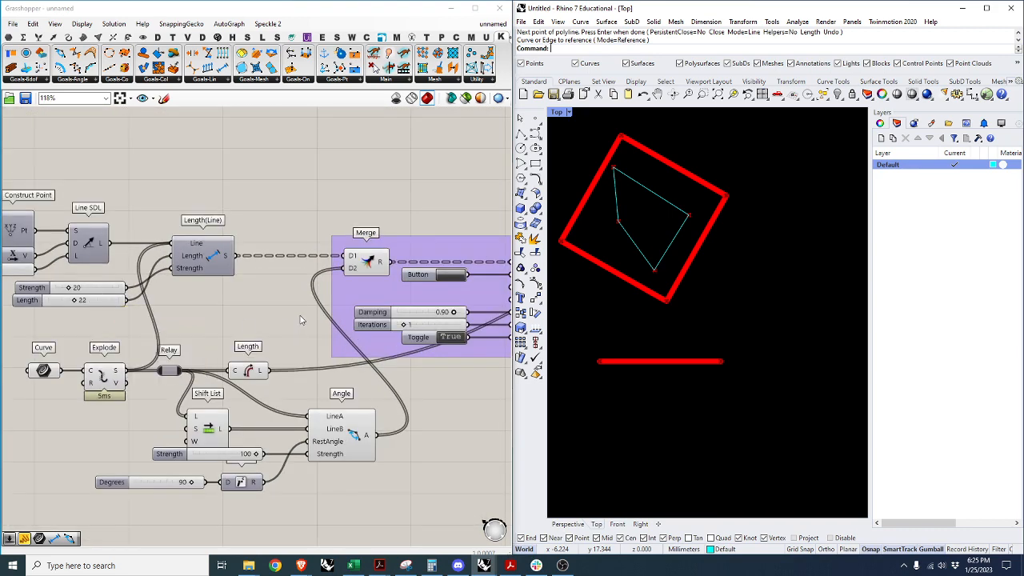
scroll(304, 321, "down", 5)
scroll(414, 334, "up", 3)
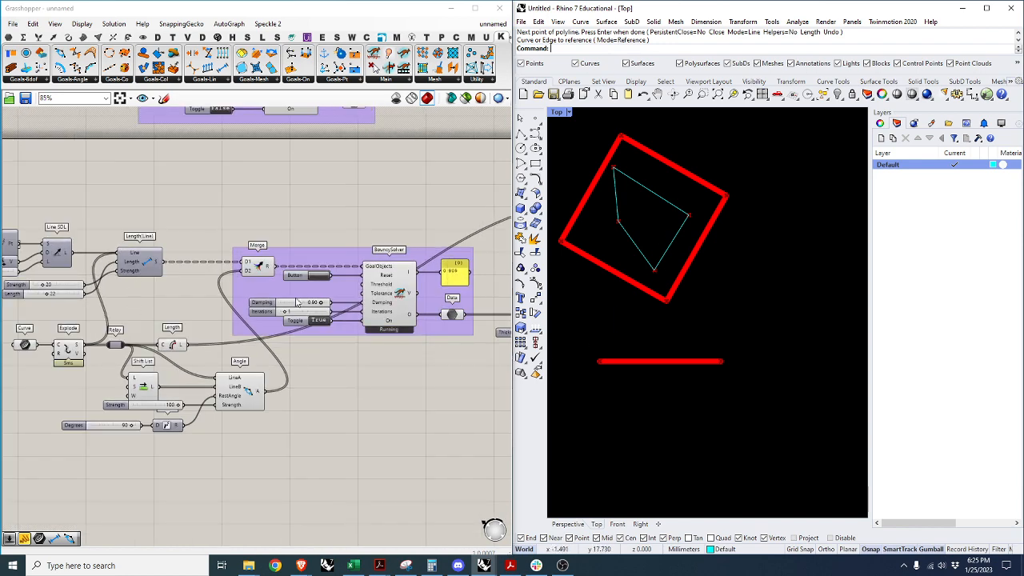
Restart the simulation, set the Length(Line) goal's Strength to 100, and reset the solver again.
left_click(320, 277)
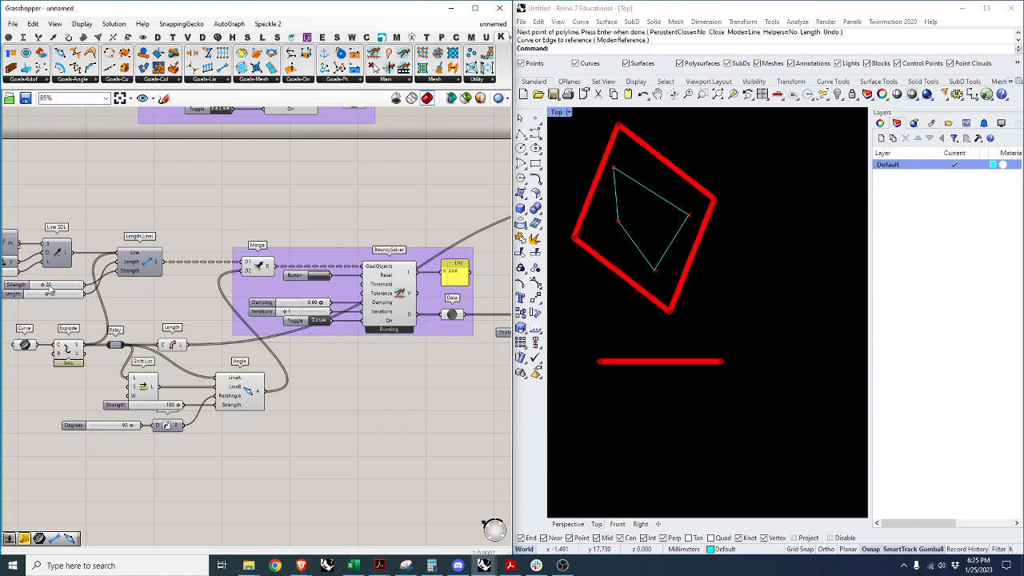
left_click_drag(44, 288, 86, 288)
scroll(167, 424, "up", 2)
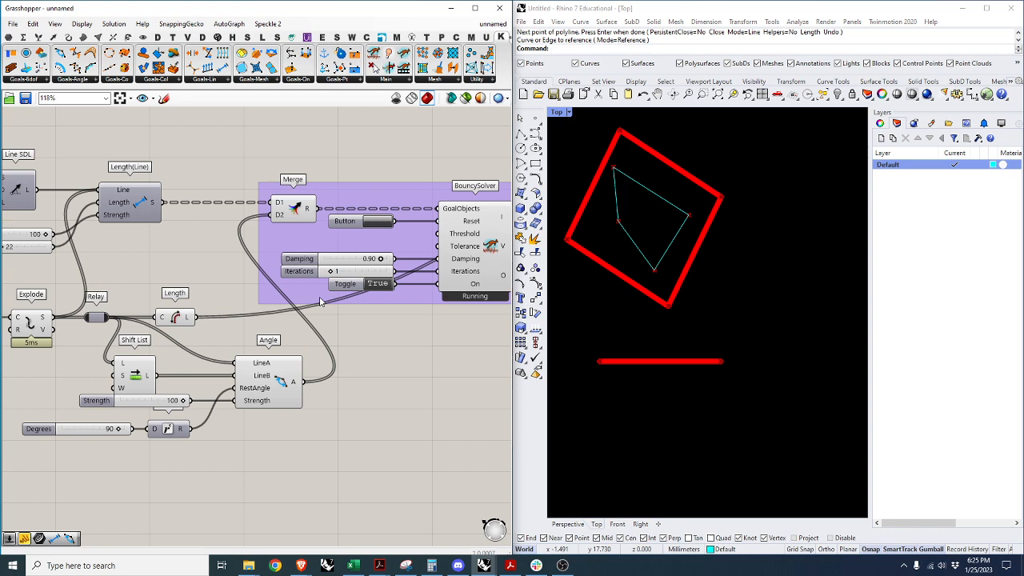
left_click(378, 225)
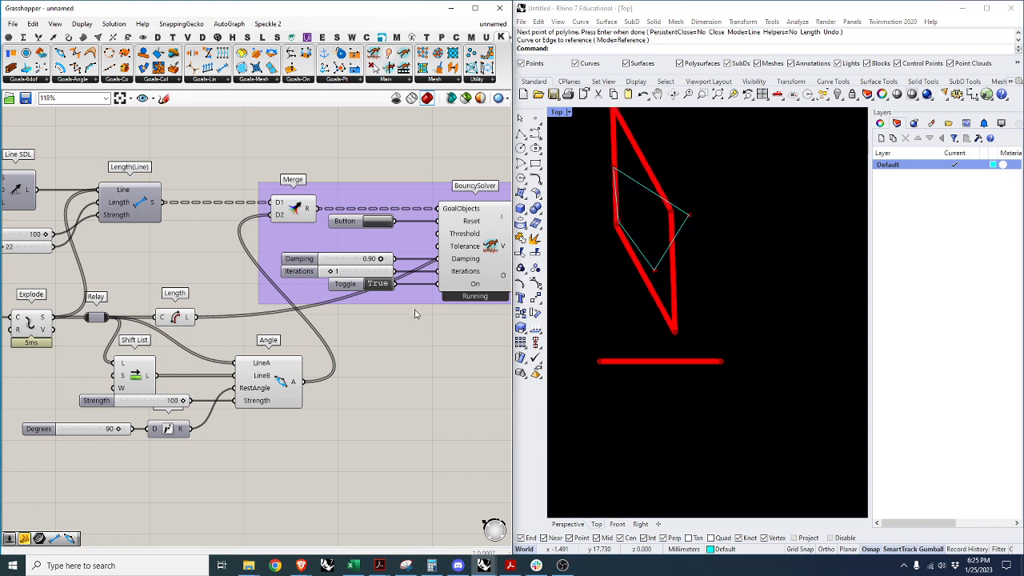
Switch the lower BouncySolver's toggle back to False.
scroll(224, 336, "down", 5)
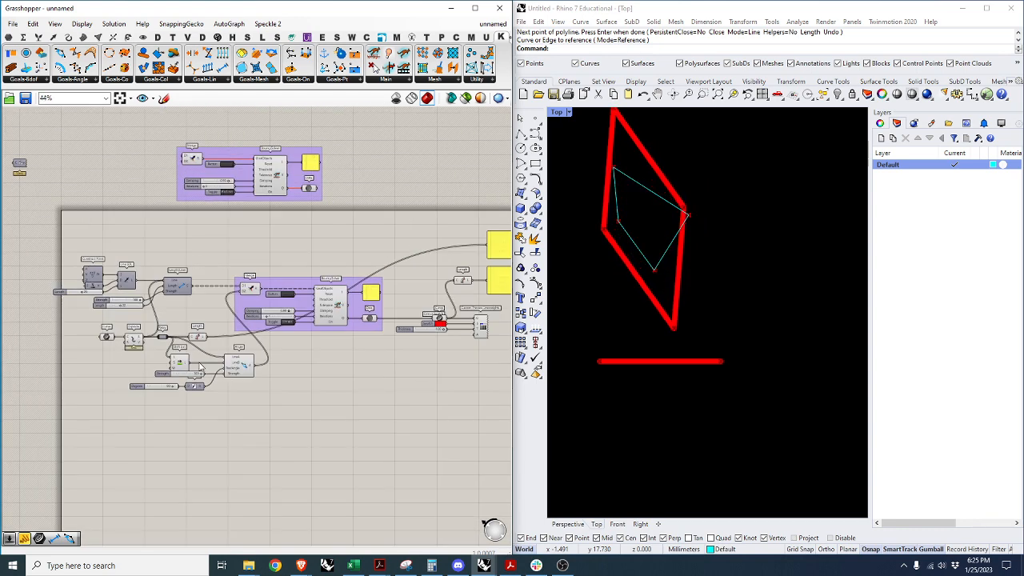
scroll(504, 352, "up", 2)
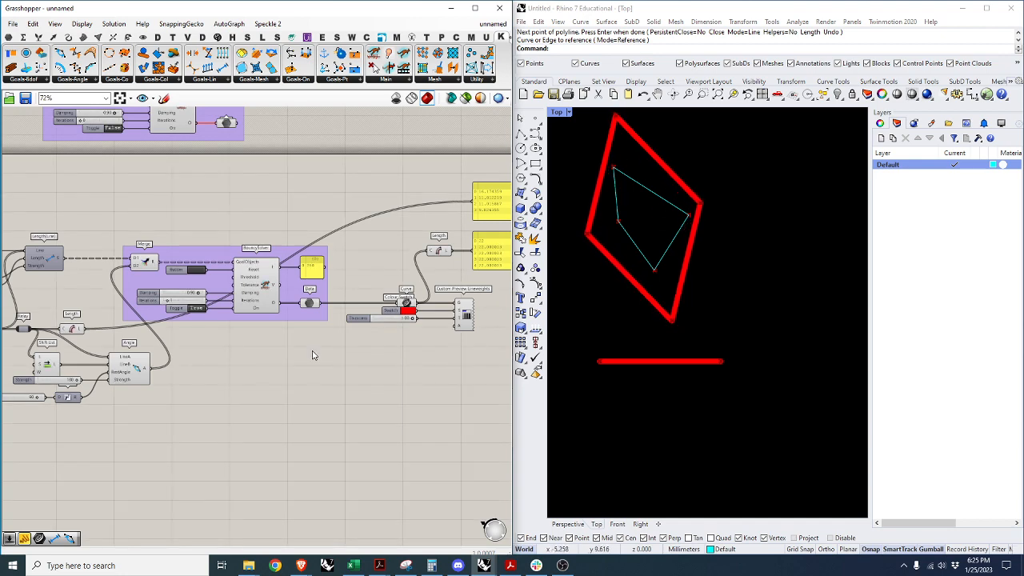
scroll(336, 372, "up", 1)
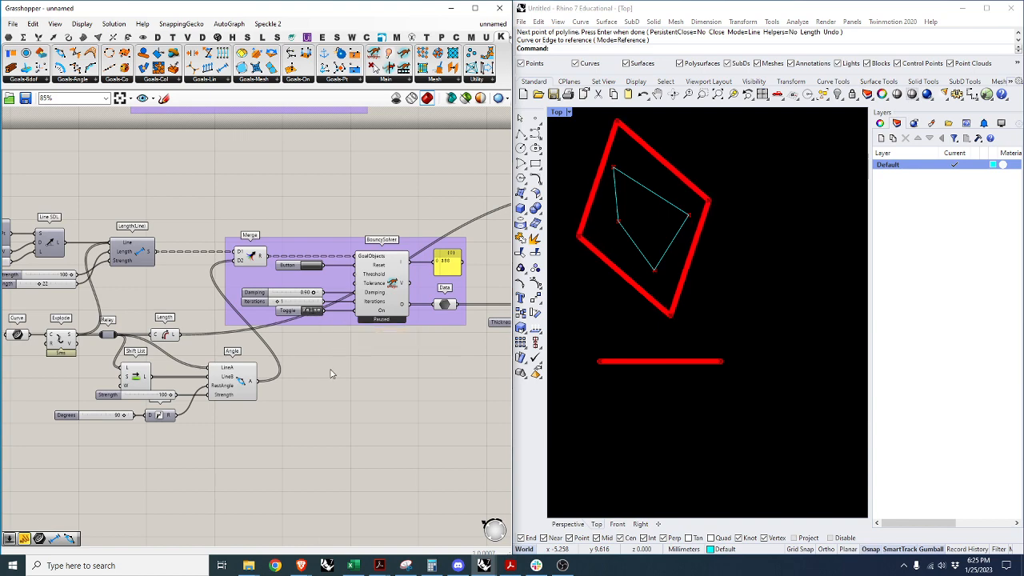
scroll(305, 339, "down", 4)
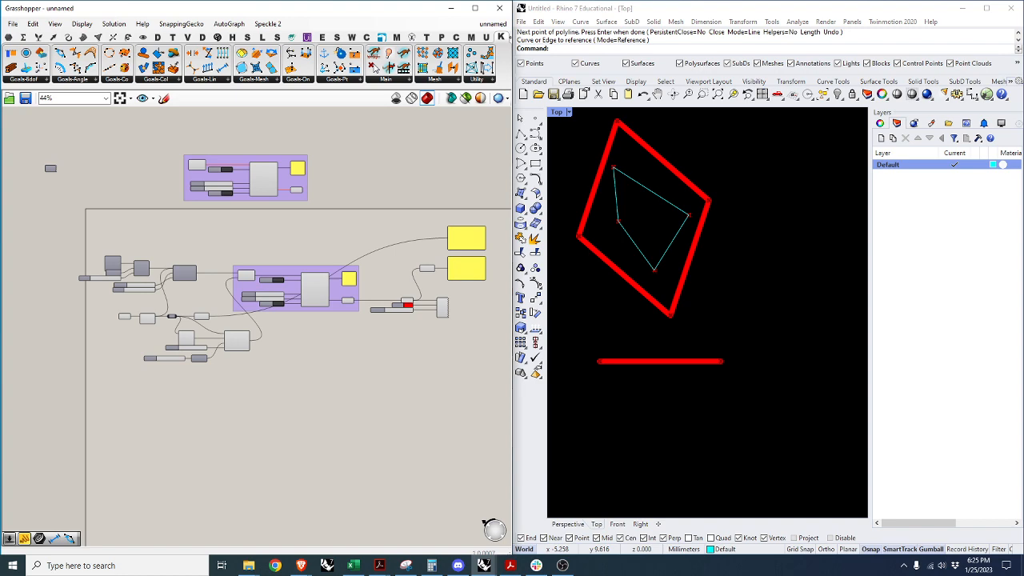
scroll(282, 322, "up", 5)
scroll(272, 353, "down", 3)
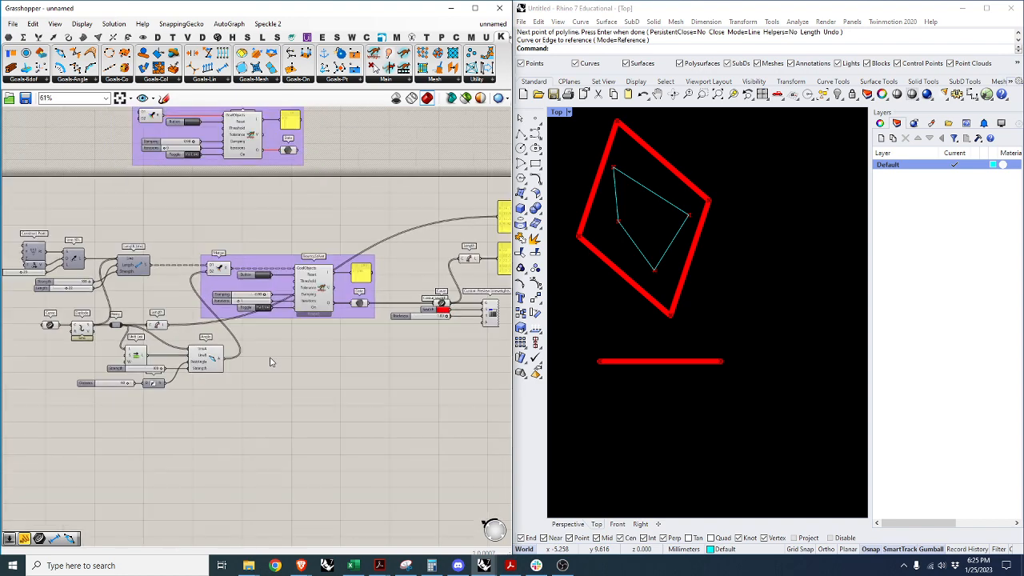
scroll(179, 341, "up", 1)
scroll(180, 341, "up", 2)
scroll(182, 264, "down", 2)
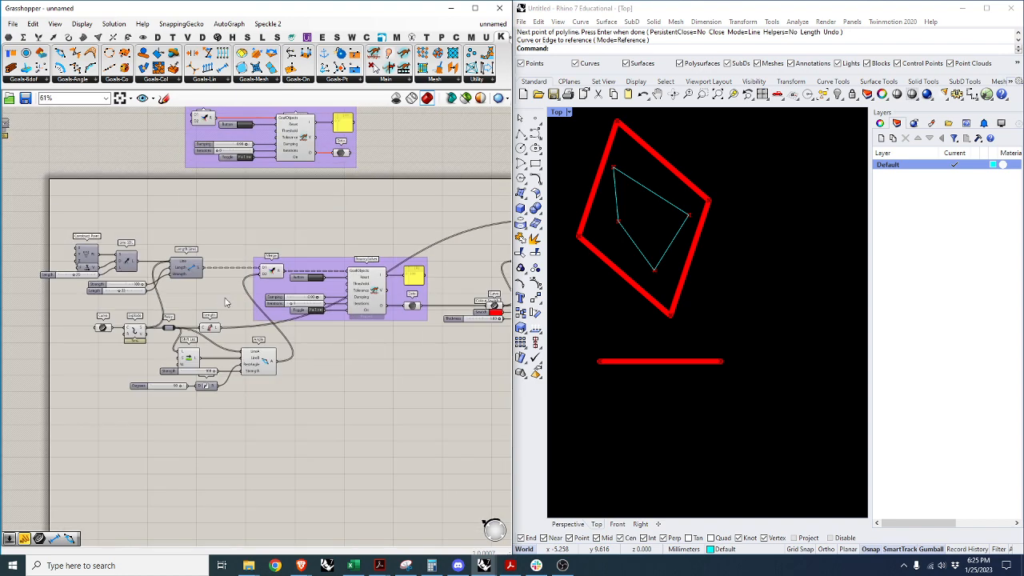
scroll(182, 256, "up", 2)
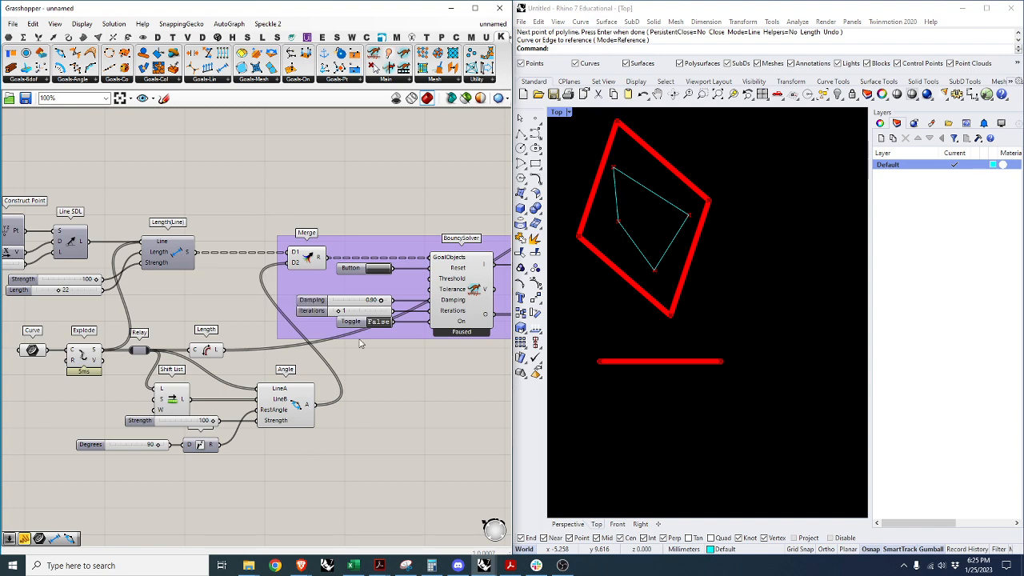
scroll(228, 323, "down", 1)
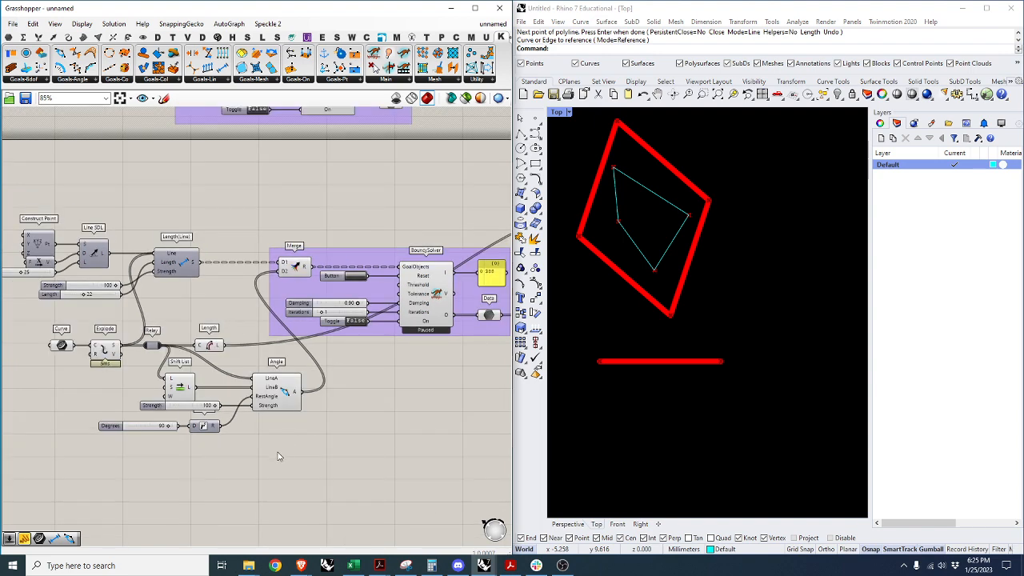
Place a Kangaroo Grab goal on the empty canvas below the Angle goal.
right_click_drag(278, 457, 254, 408)
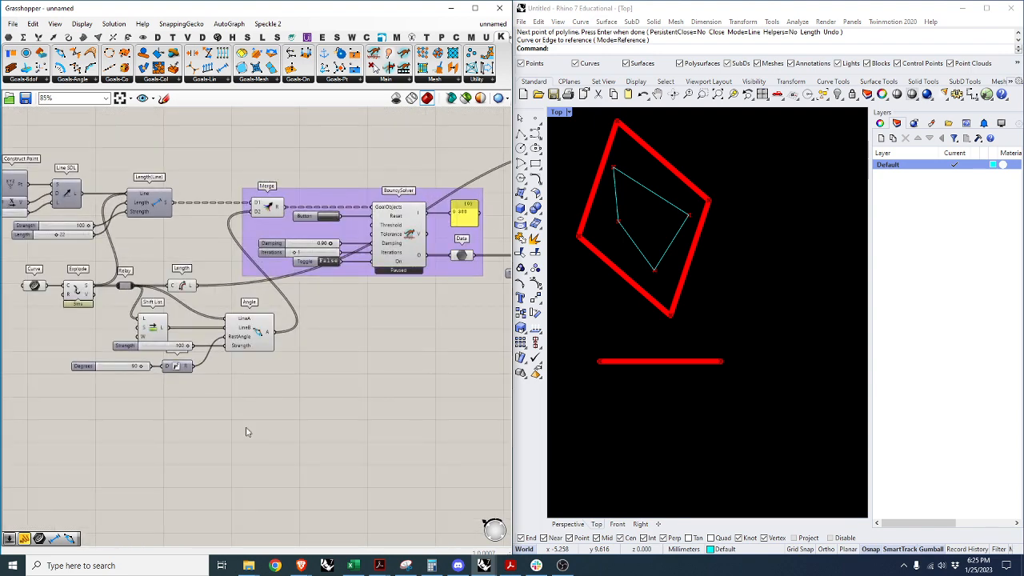
double_click(247, 432)
type("grab")
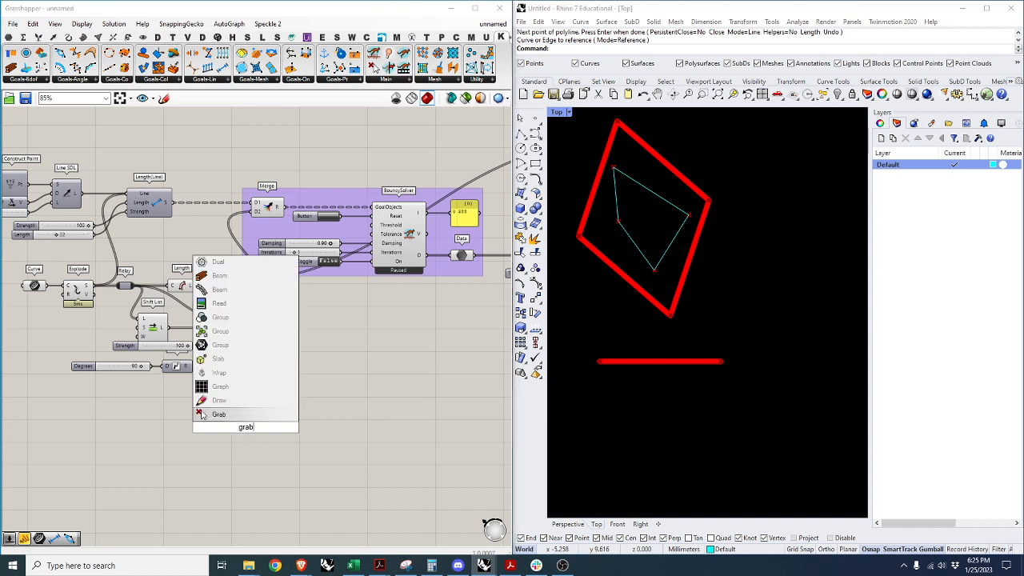
left_click(219, 415)
left_click_drag(243, 424, 252, 428)
left_click(280, 426)
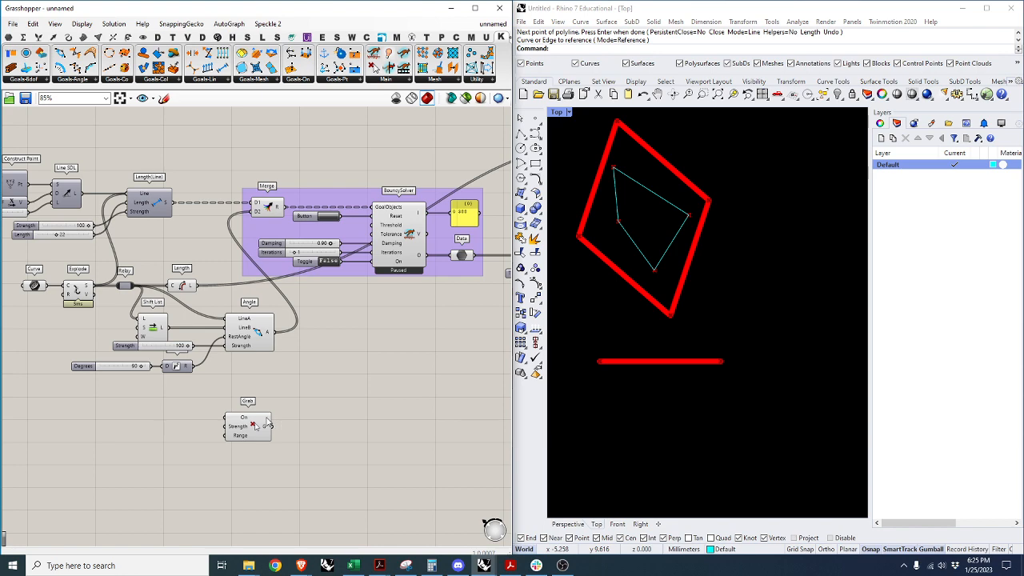
scroll(258, 216, "up", 5)
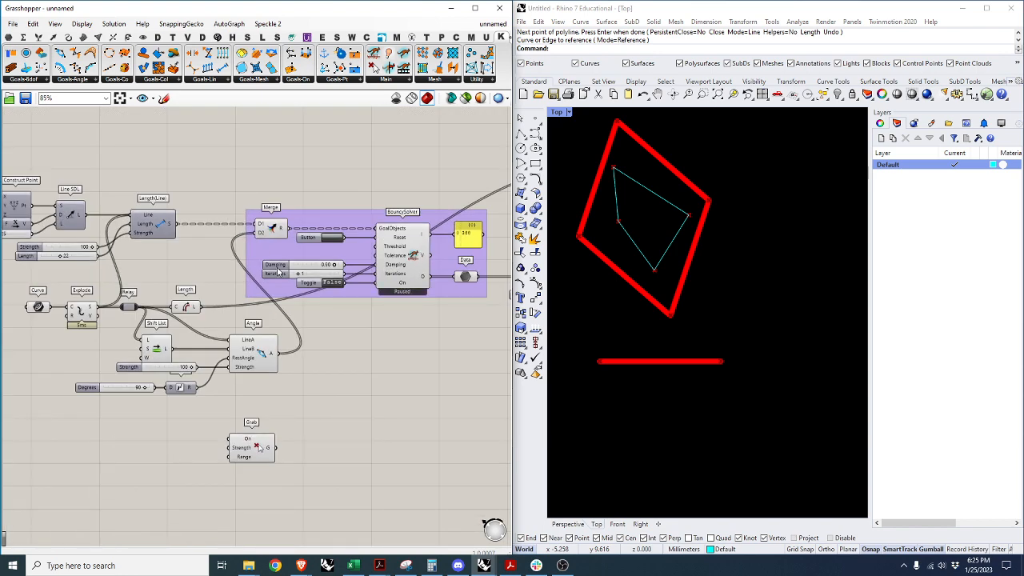
Add a third input, D3, to the Merge component and connect the Grab goal's output to it.
scroll(257, 222, "up", 2)
left_click(291, 277)
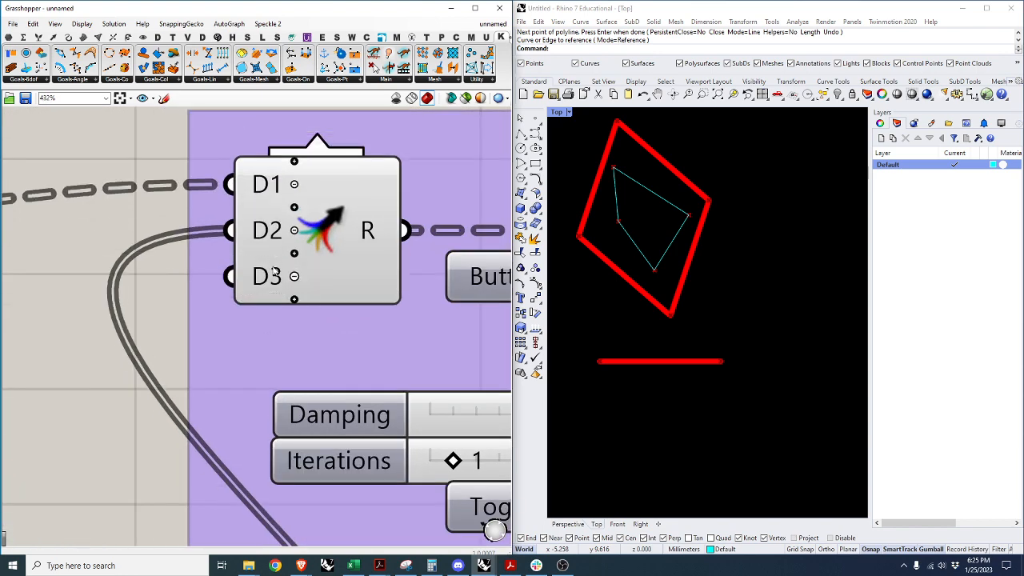
scroll(288, 254, "down", 3)
scroll(288, 255, "down", 3)
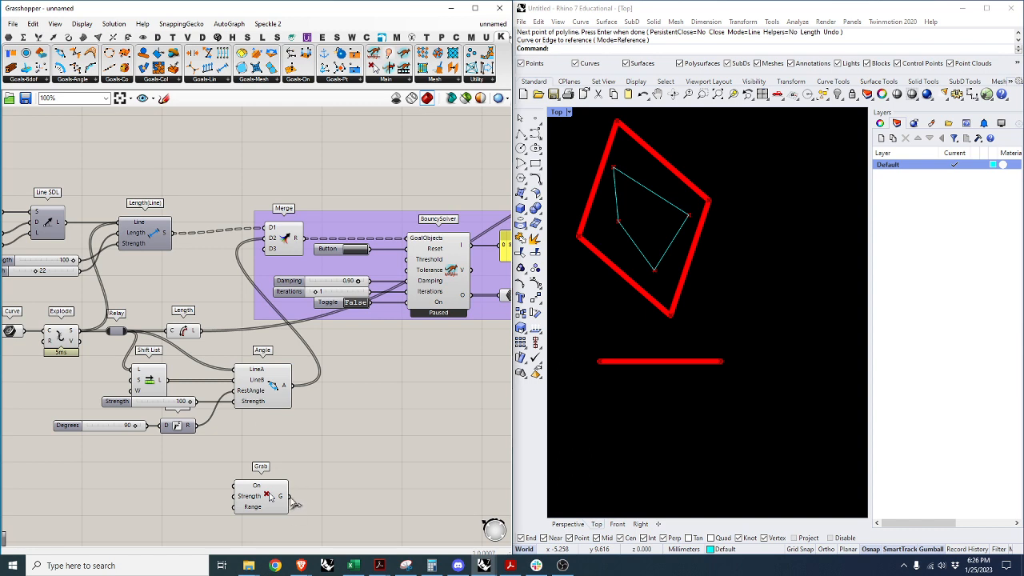
left_click_drag(292, 500, 270, 261)
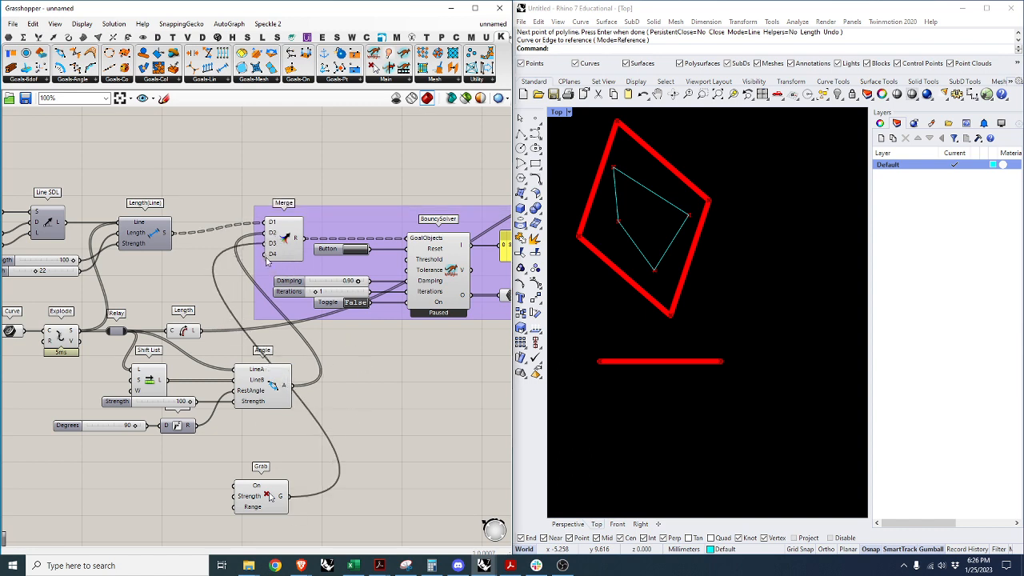
Place a Boolean Toggle beside the Grab goal, connect it to the On input and set it to True.
scroll(186, 510, "up", 1)
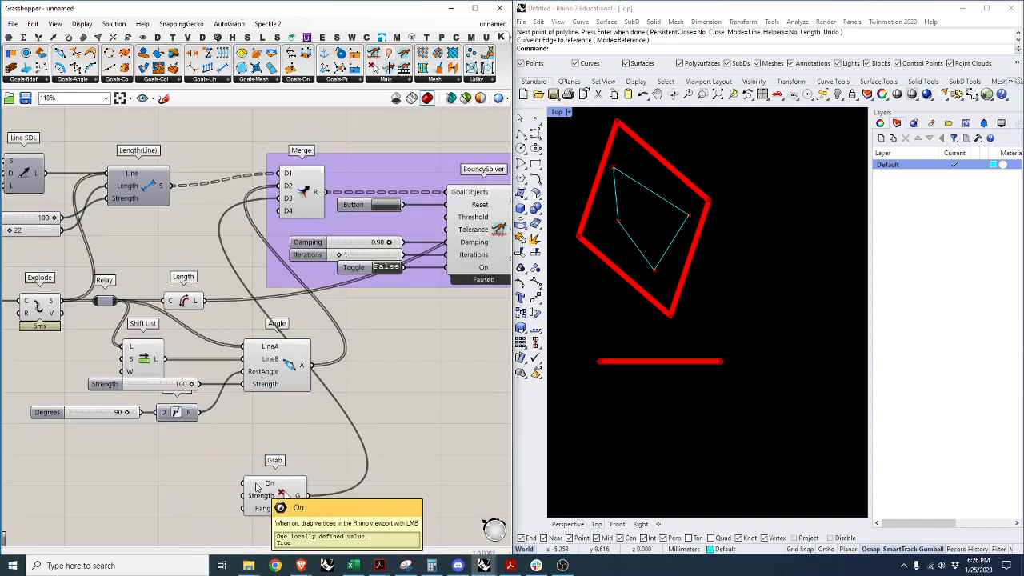
double_click(138, 491)
type("boolean")
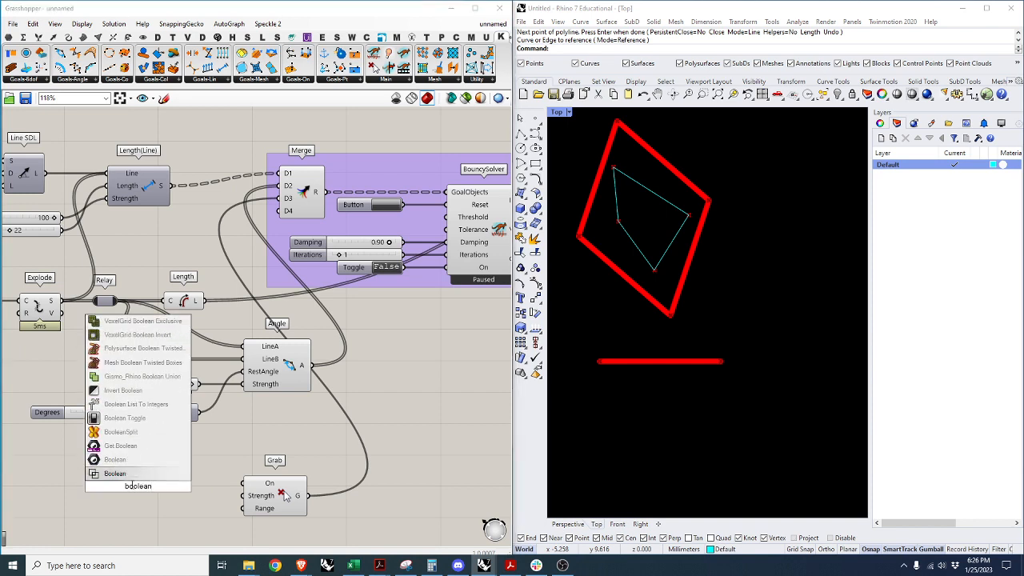
left_click(120, 417)
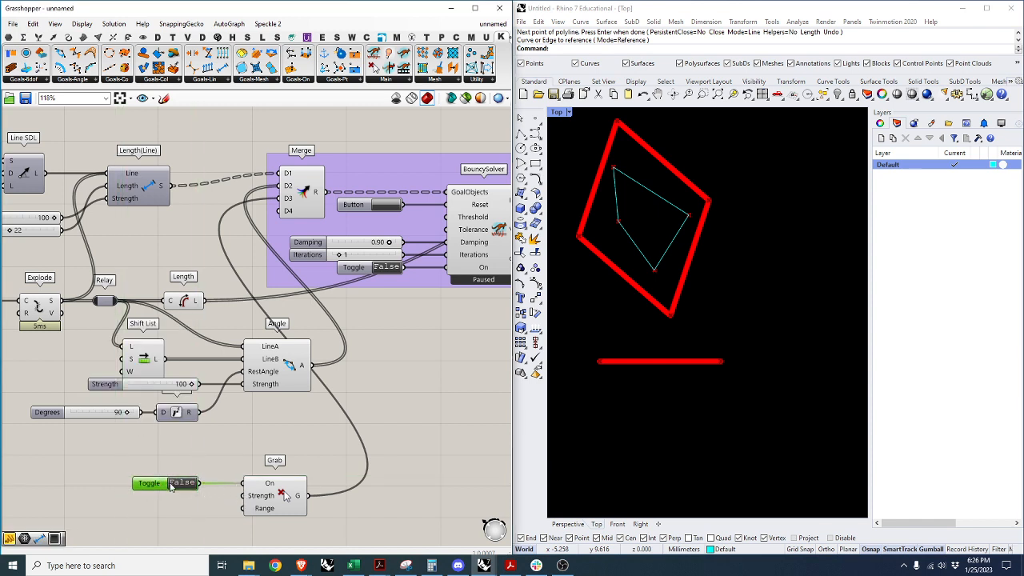
scroll(168, 411, "down", 2)
scroll(425, 357, "up", 2)
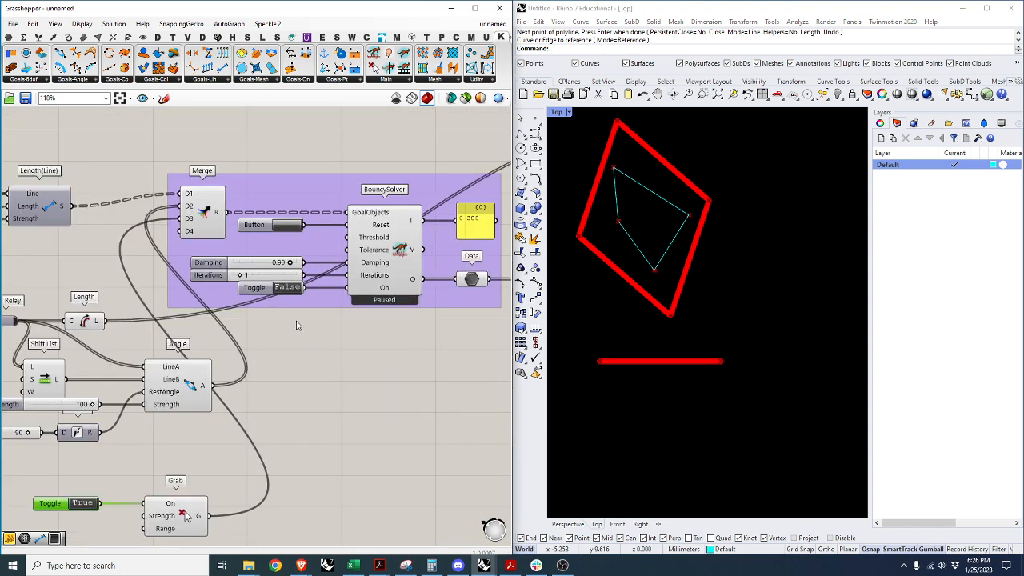
Run the BouncySolver, pull the simulated quadrilateral by its vertices in the Rhino viewport, and pause the solver.
double_click(289, 287)
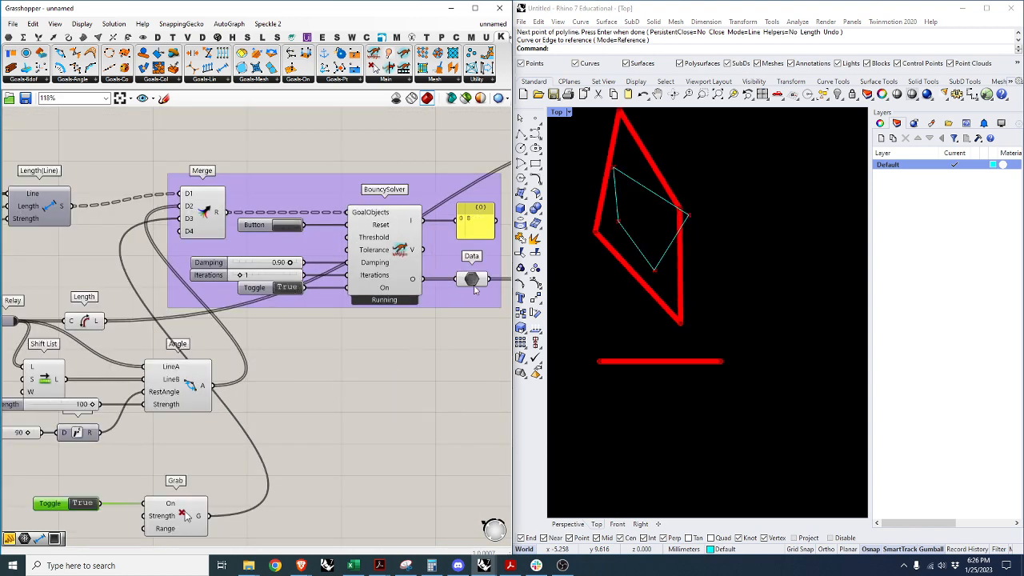
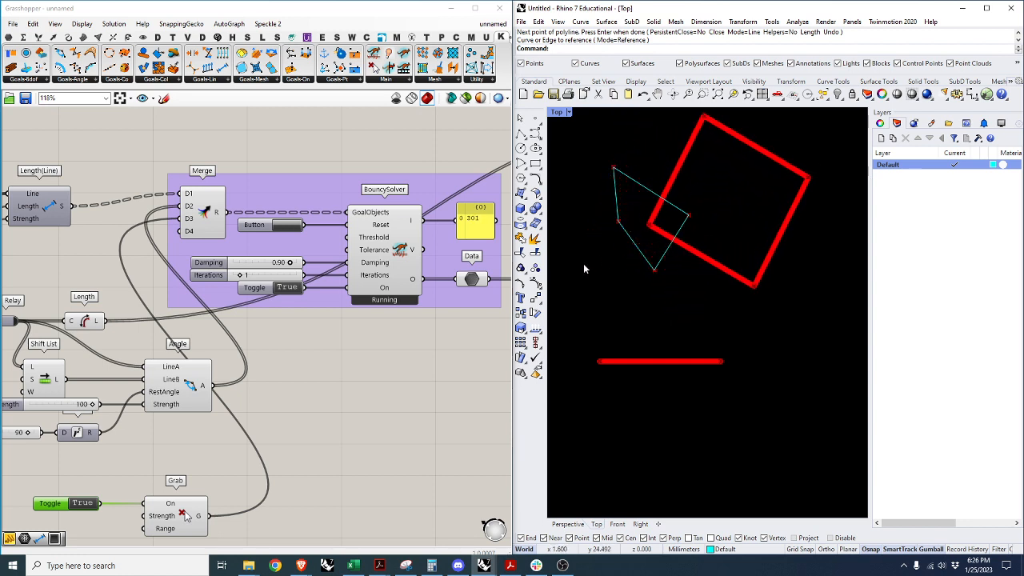
left_click(293, 290)
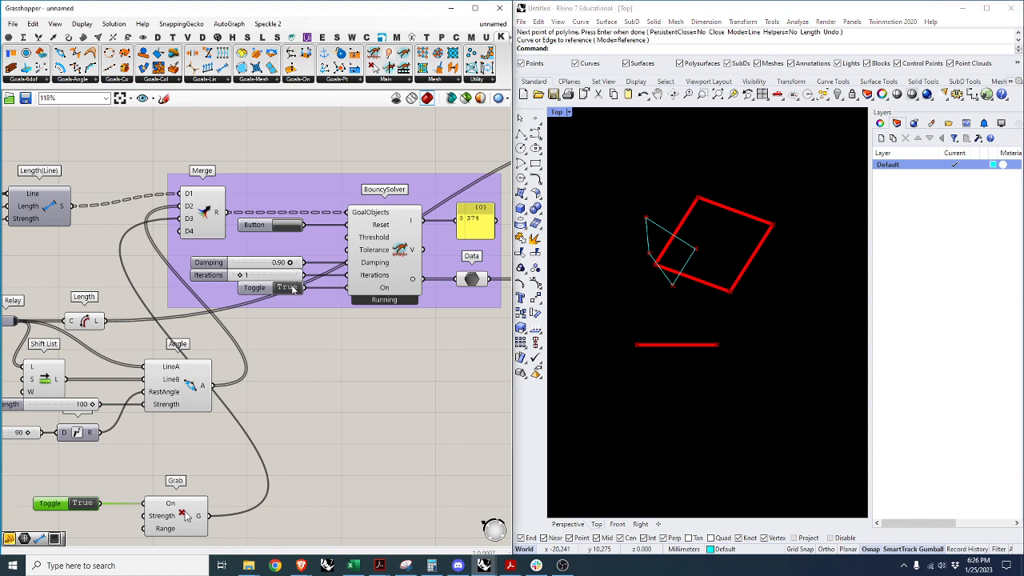
Set the Length(Line) goal's Strength to 12.
scroll(383, 383, "down", 3)
scroll(73, 276, "up", 4)
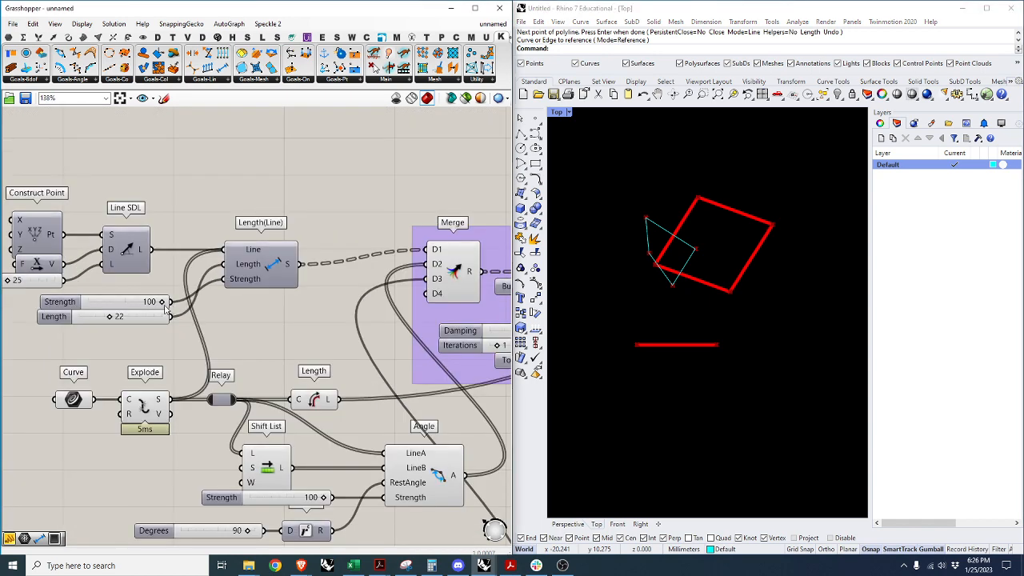
left_click_drag(162, 302, 93, 306)
scroll(48, 240, "down", 3)
scroll(336, 251, "up", 2)
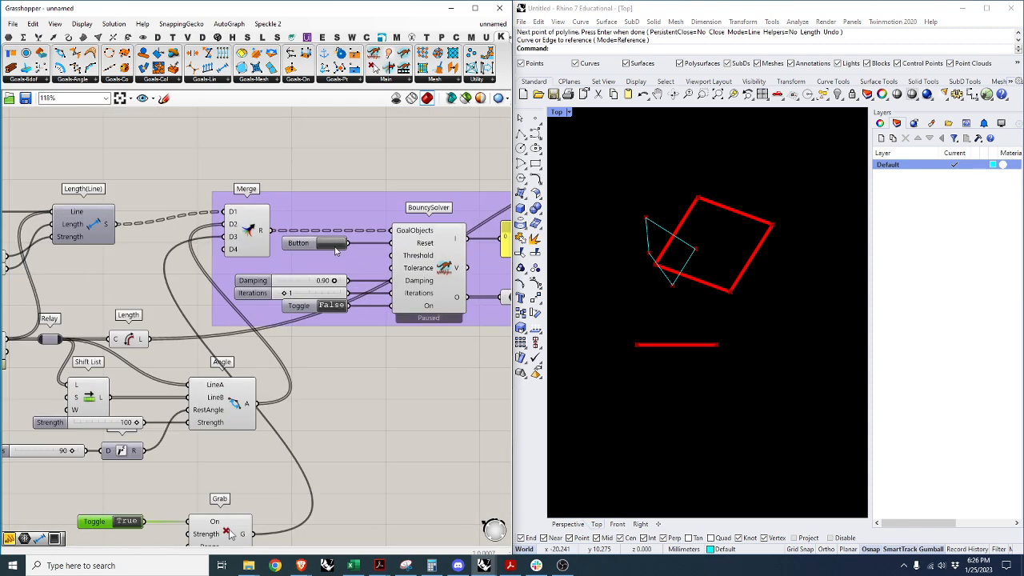
Reset and run the solver, pull a corner of the simulated quadrilateral away in the Rhino viewport, and pause the solver.
left_click(336, 251)
left_click(332, 309)
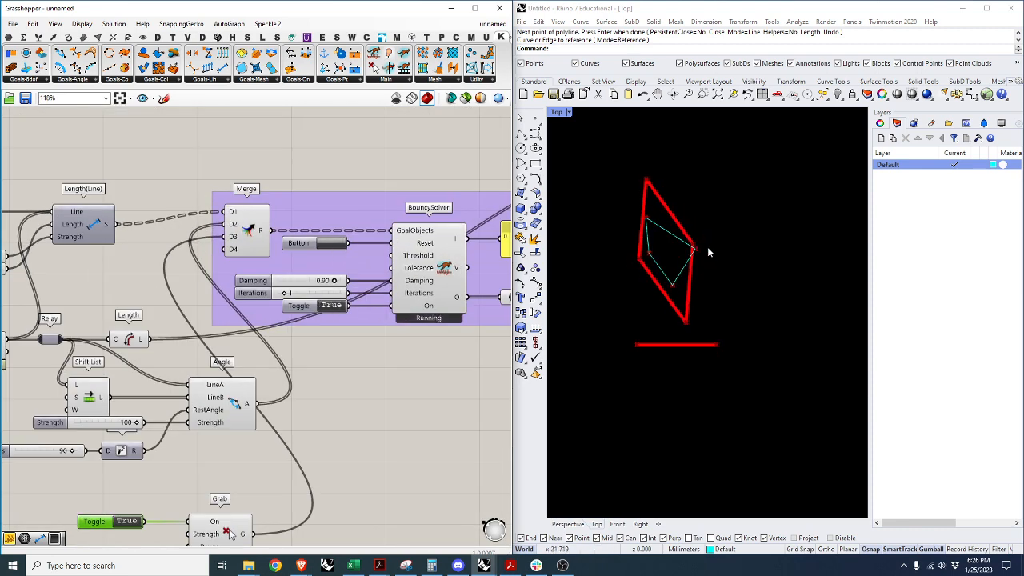
left_click_drag(708, 244, 790, 206)
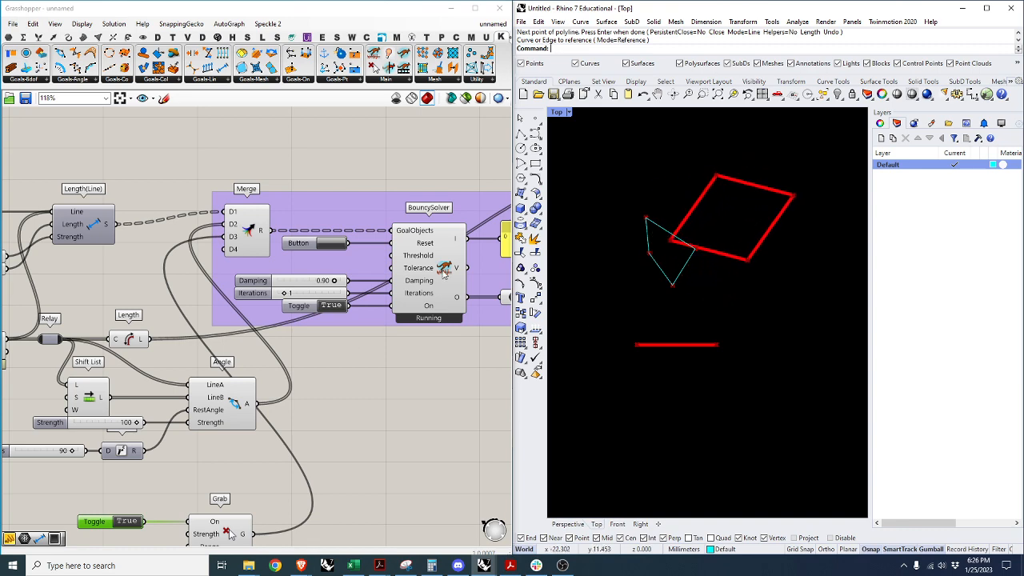
double_click(341, 306)
Place a Kangaroo MagnetSnap goal on the canvas directly below the Grab goal.
scroll(340, 308, "down", 1)
right_click_drag(286, 391, 258, 350)
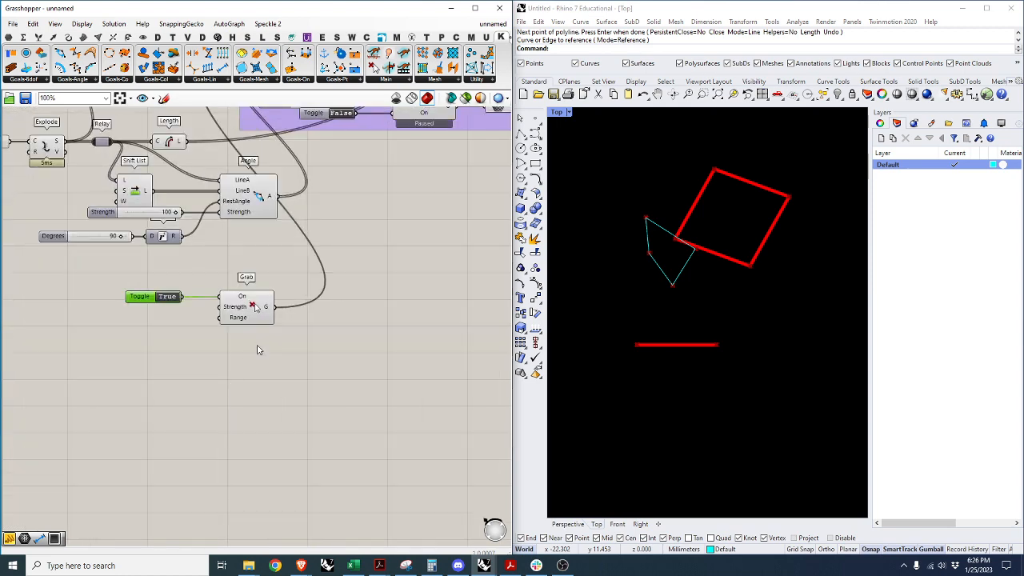
double_click(248, 368)
type("magnet")
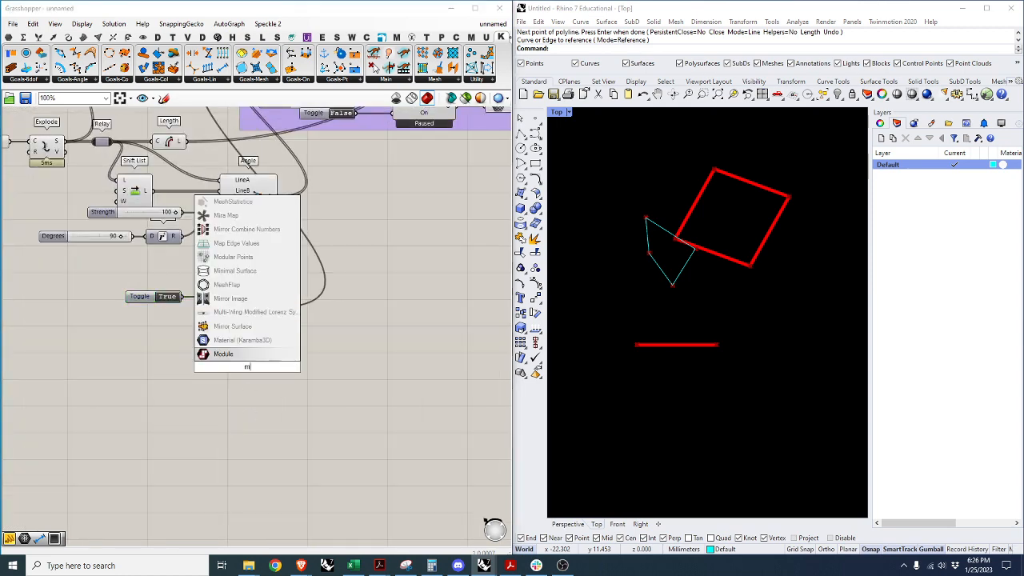
key("Return")
left_click(245, 378)
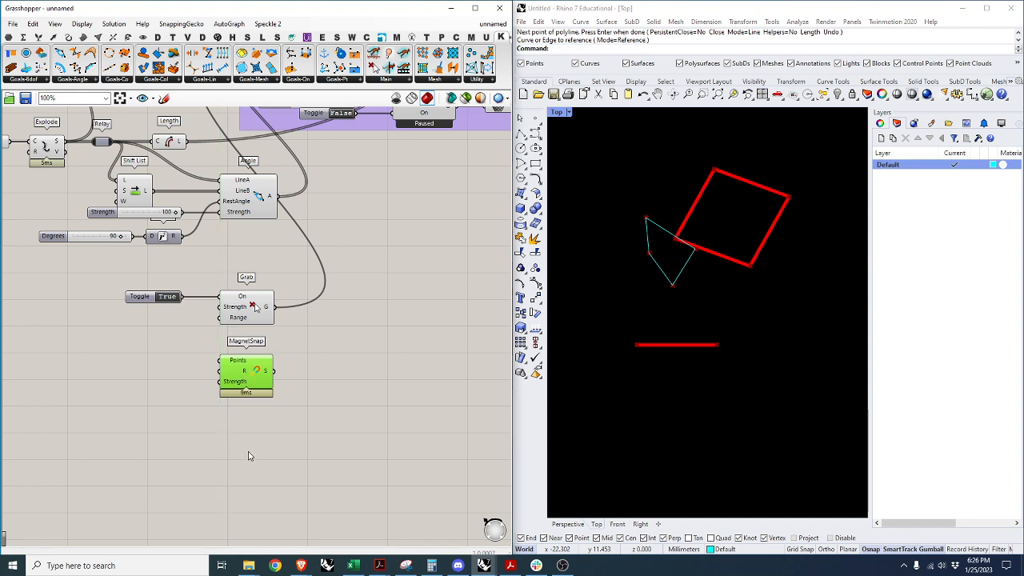
Reset the solver and connect the Explode component's vertices output to MagnetSnap's Points input.
scroll(256, 437, "down", 1)
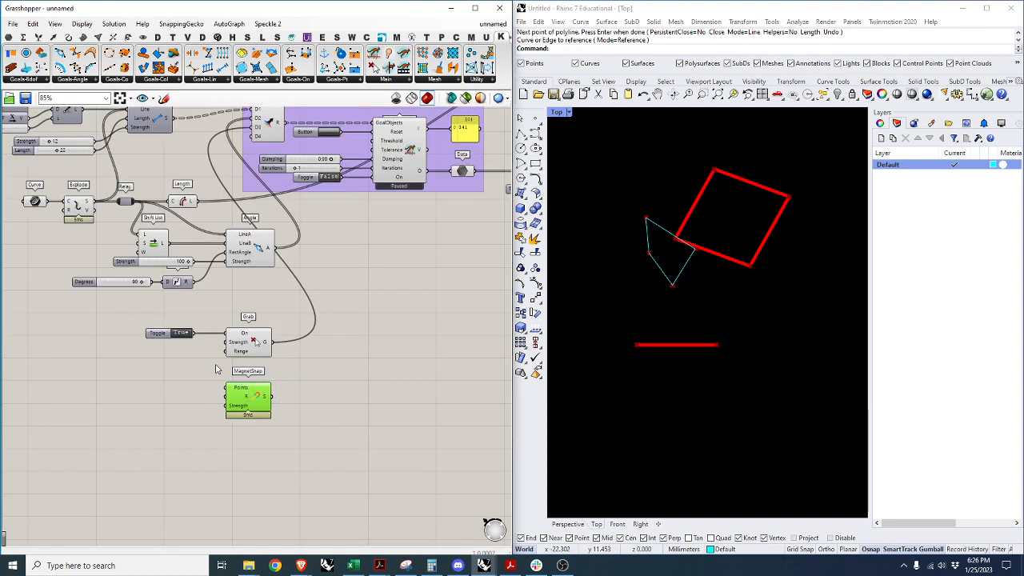
left_click(84, 206)
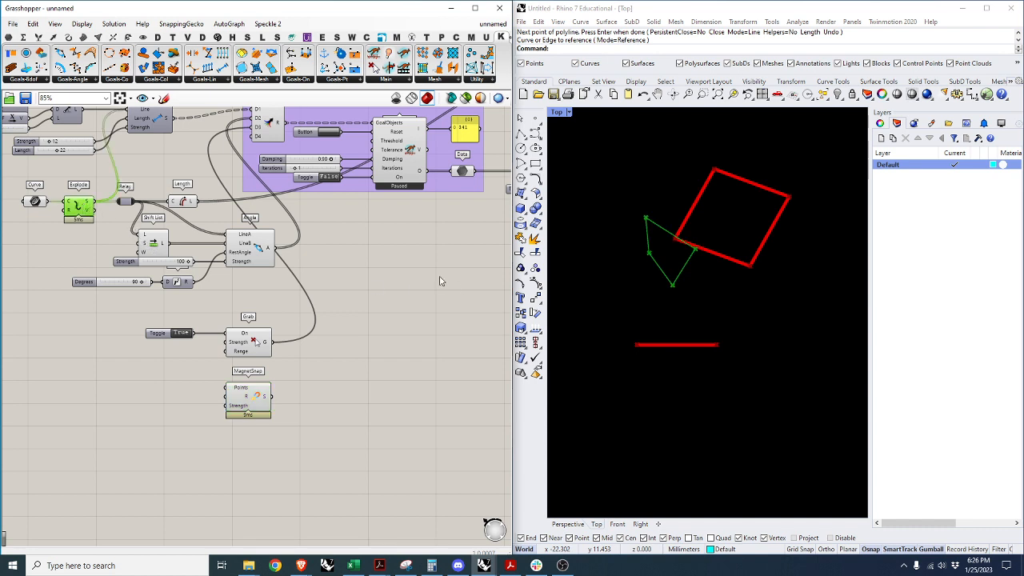
left_click(333, 133)
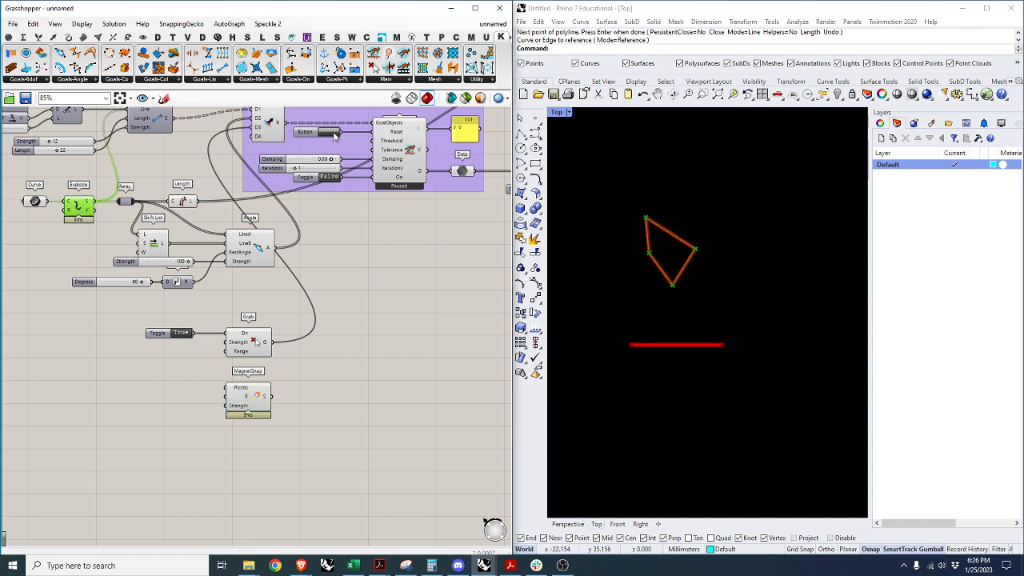
left_click(101, 233)
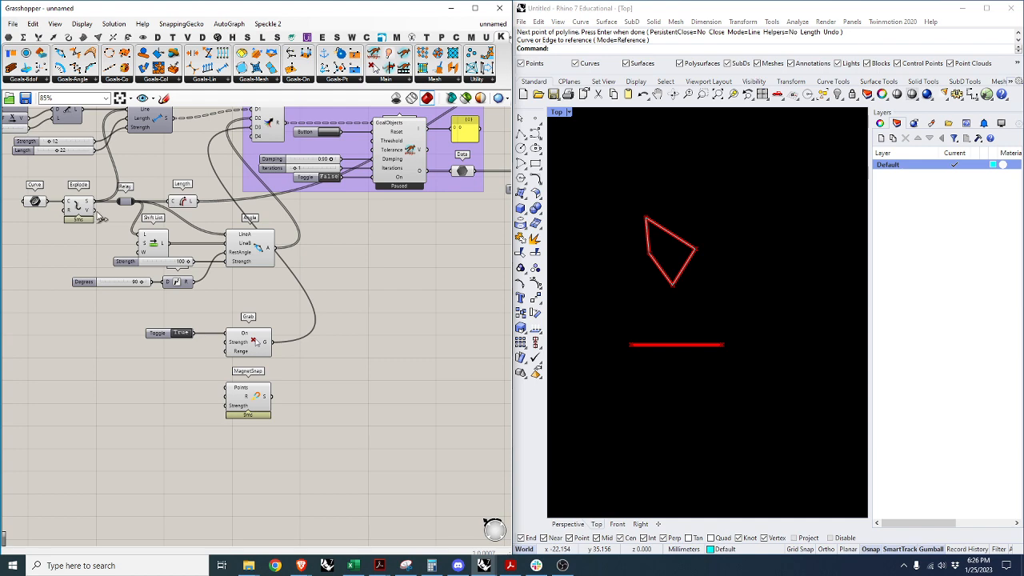
scroll(240, 412, "down", 3)
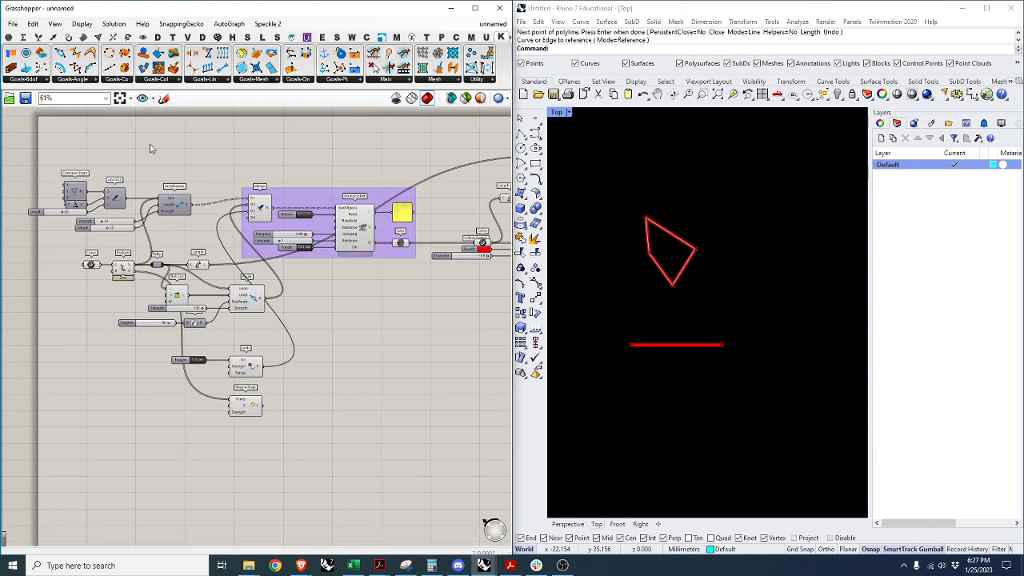
Select the MagnetSnap goal and examine its Range and Strength inputs.
scroll(149, 148, "up", 3)
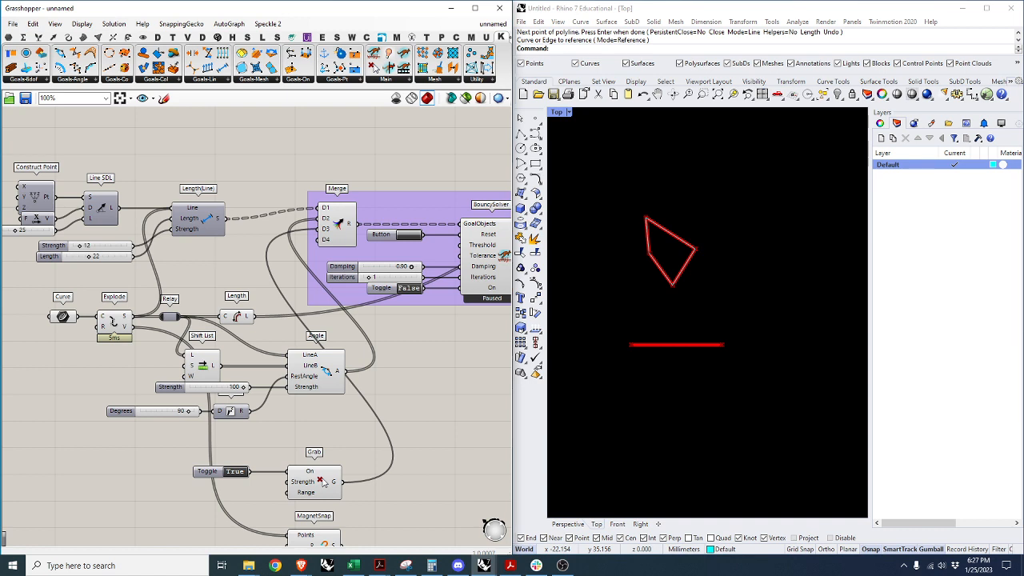
scroll(165, 335, "down", 3)
scroll(240, 360, "up", 4)
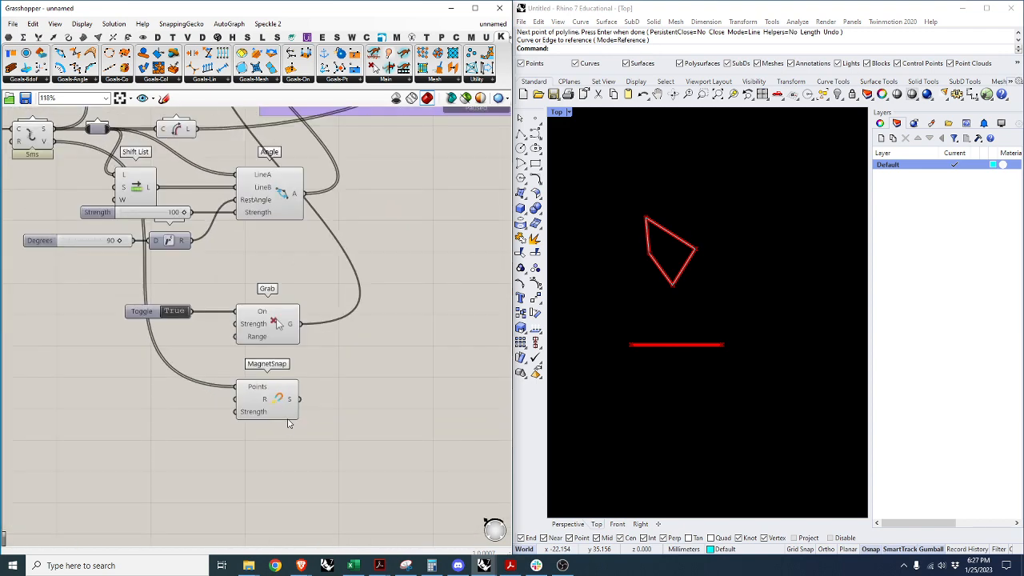
left_click(280, 406)
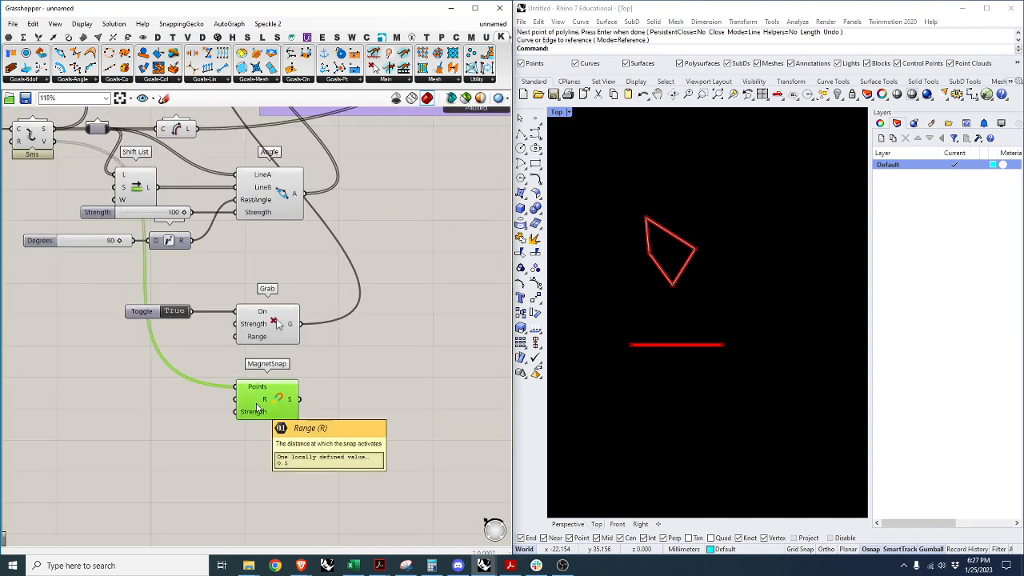
scroll(253, 421, "down", 1)
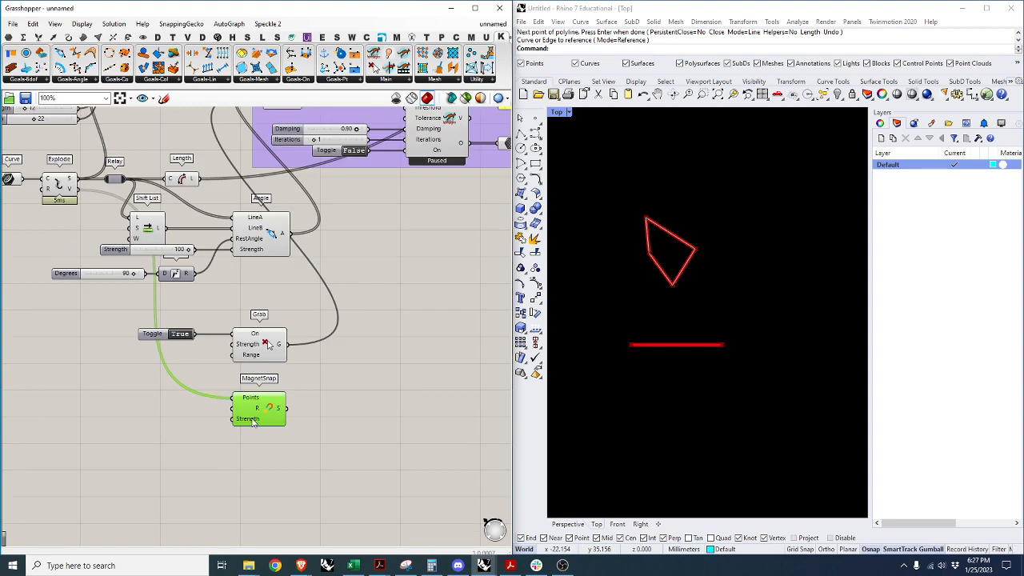
scroll(253, 424, "down", 2)
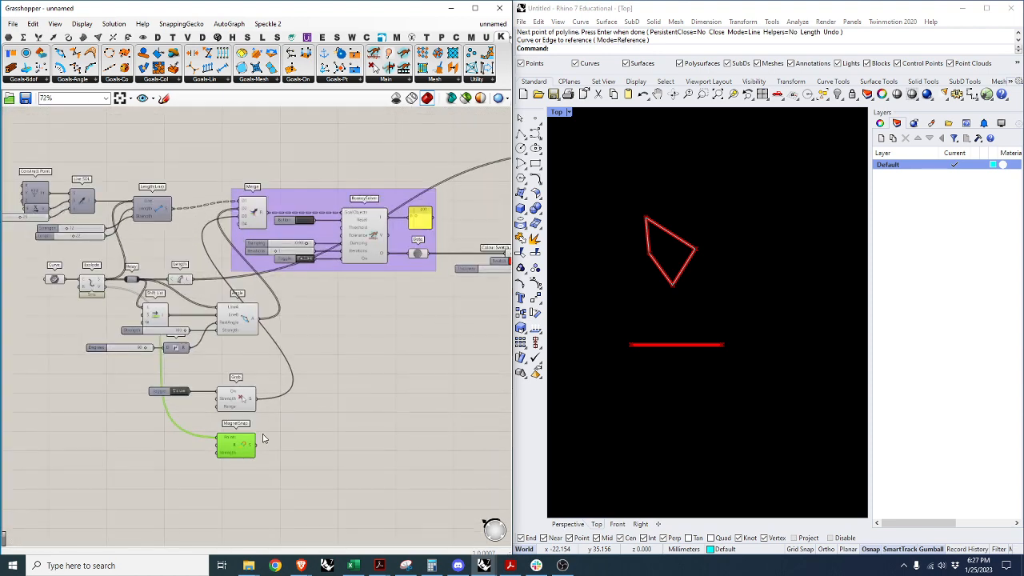
Connect MagnetSnap's output to the Merge component's D4 input and set the BouncySolver's On toggle to True.
left_click_drag(258, 447, 238, 227)
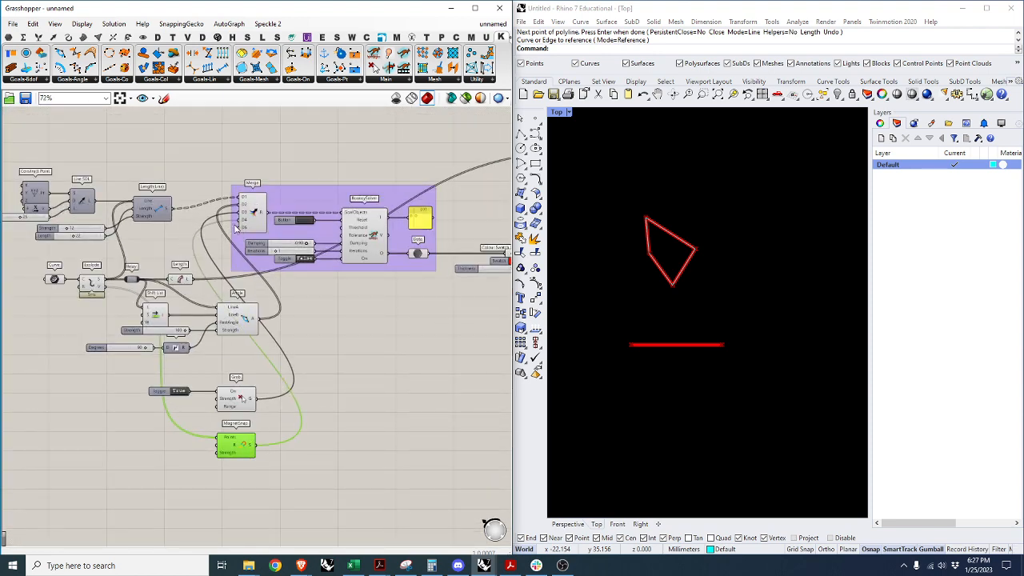
double_click(305, 259)
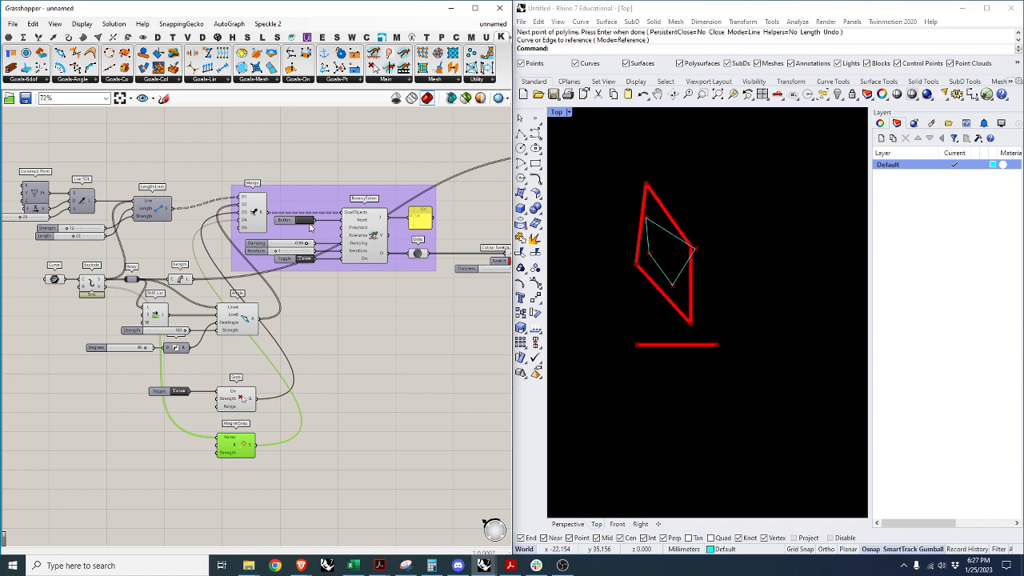
Hide the original quadrilateral curve in the Rhino viewport.
left_click(694, 249)
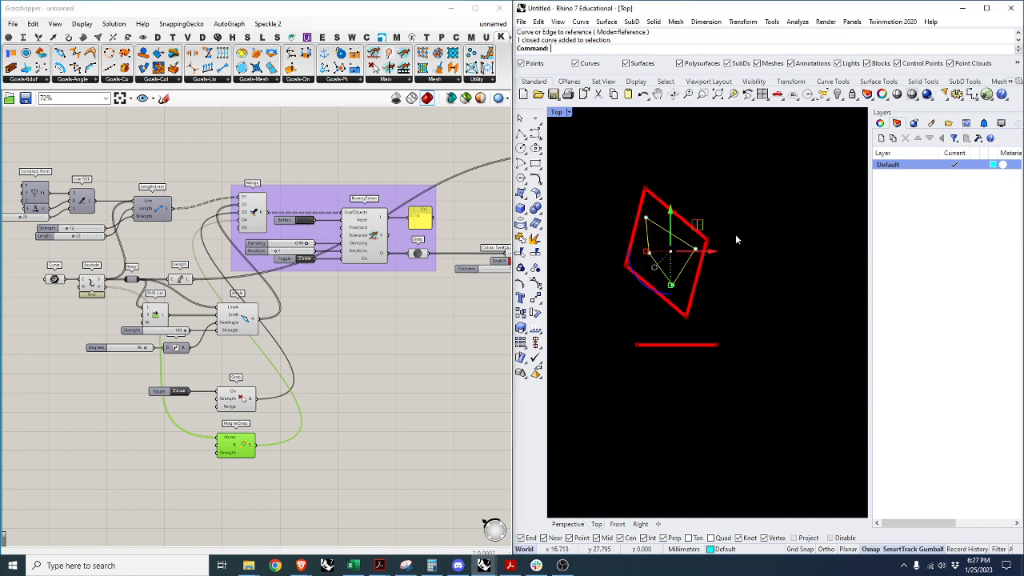
left_click(696, 178)
left_click(660, 229)
type("Hide")
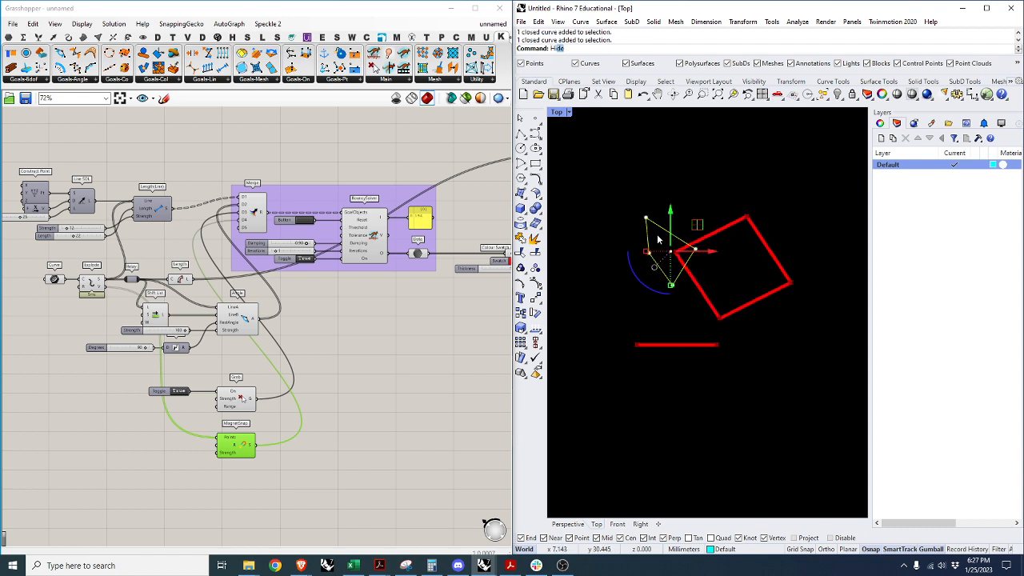
key("Return")
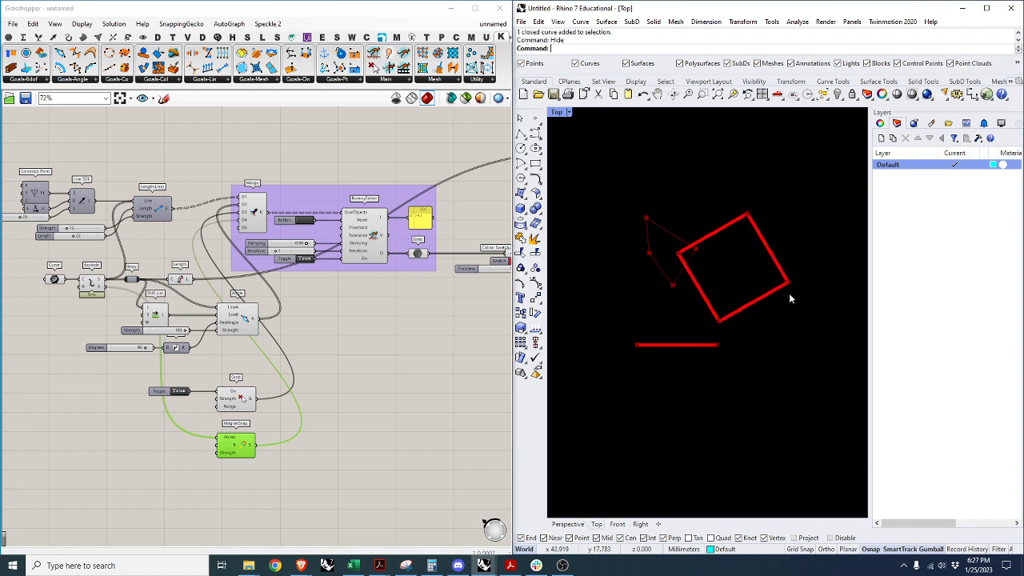
Test the magnet snapping by pulling corners of the simulated quadrilateral around near the straight line in the viewport.
left_click_drag(789, 299, 719, 347)
mouse_move(717, 344)
left_mouse_down()
mouse_move(699, 288)
mouse_move(747, 307)
mouse_move(761, 339)
mouse_move(706, 350)
left_mouse_up()
left_click_drag(608, 285, 618, 392)
left_click_drag(651, 254, 753, 260)
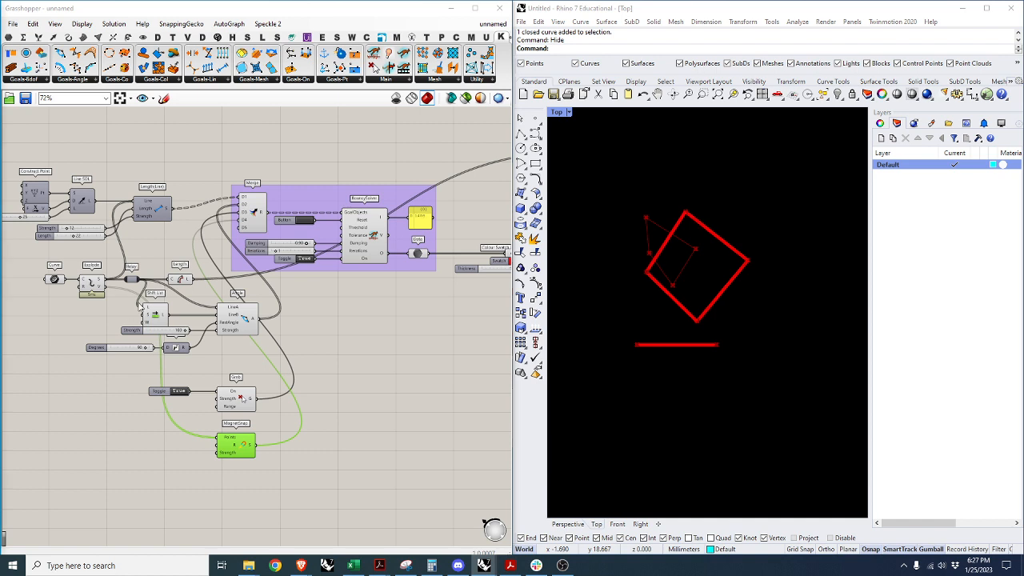
mouse_move(704, 334)
left_mouse_down()
mouse_move(691, 217)
mouse_move(704, 315)
left_mouse_up()
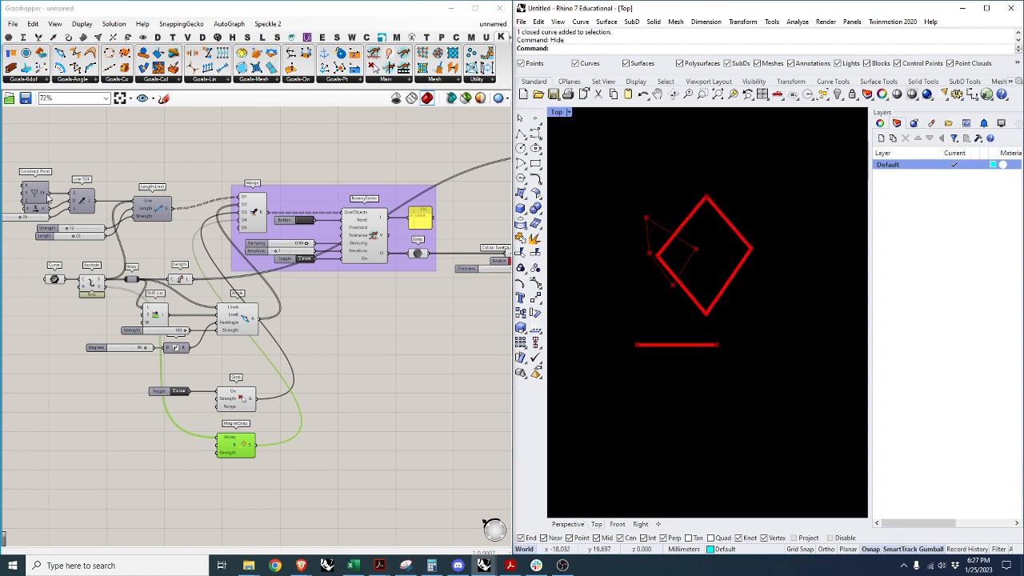
Add an Explode component above Line SDL and feed it with Line SDL's line output.
scroll(87, 172, "up", 3)
left_click(98, 225)
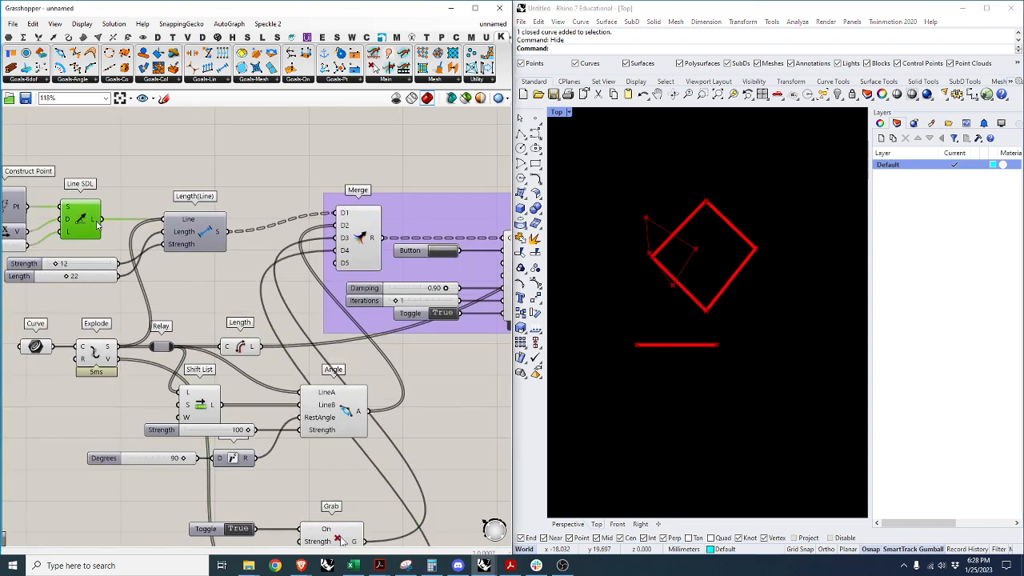
double_click(126, 167)
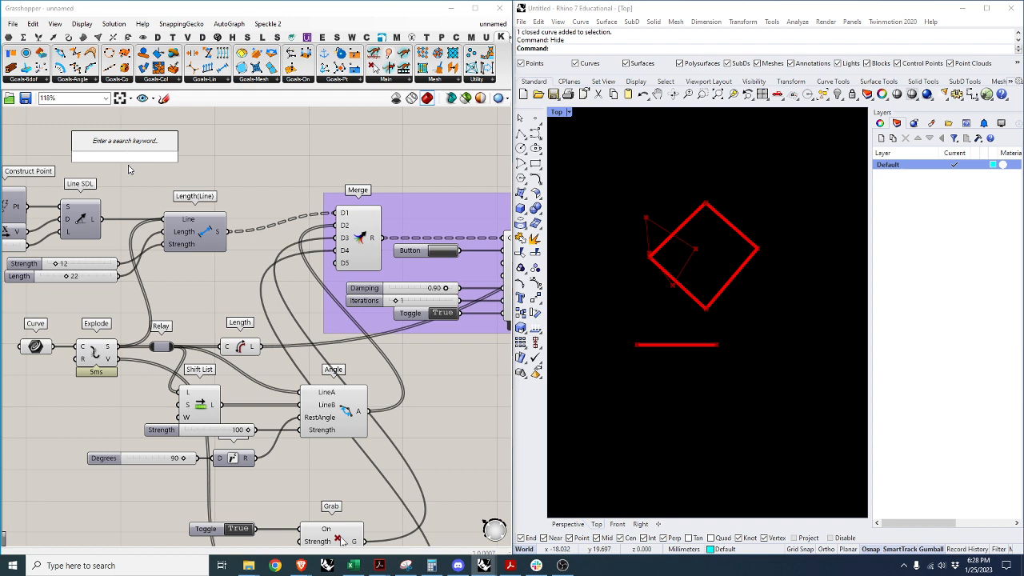
type("explode")
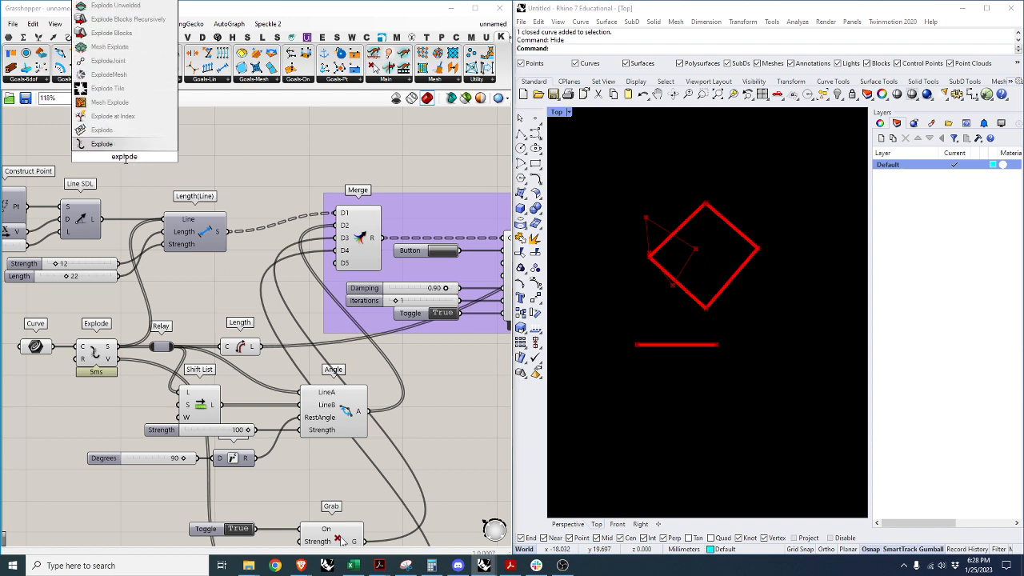
key("Return")
left_click_drag(94, 167, 106, 150)
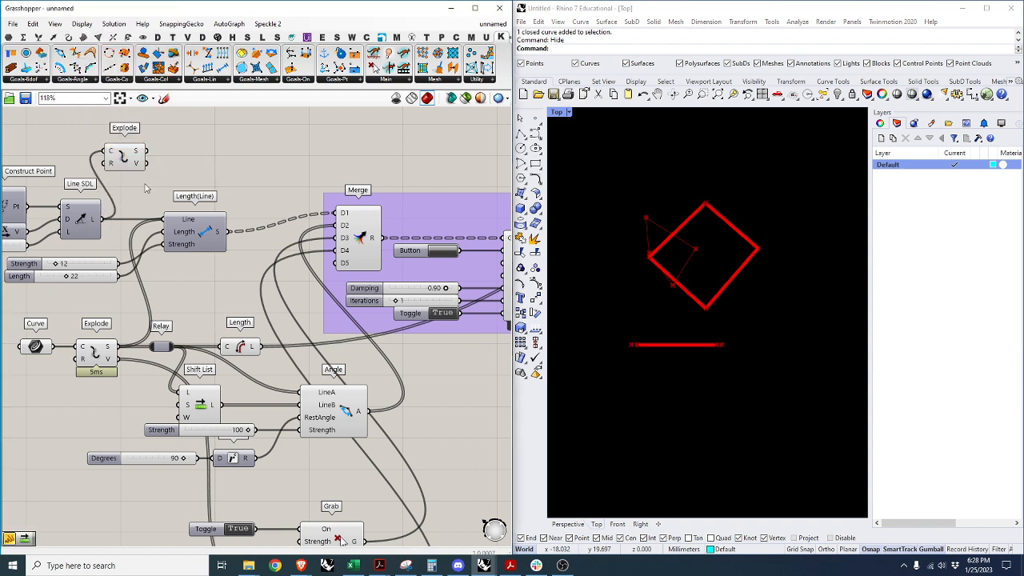
Connect the new Explode's segments to Length(Line)'s Line input and add its vertices to MagnetSnap's Points input.
scroll(151, 171, "down", 3)
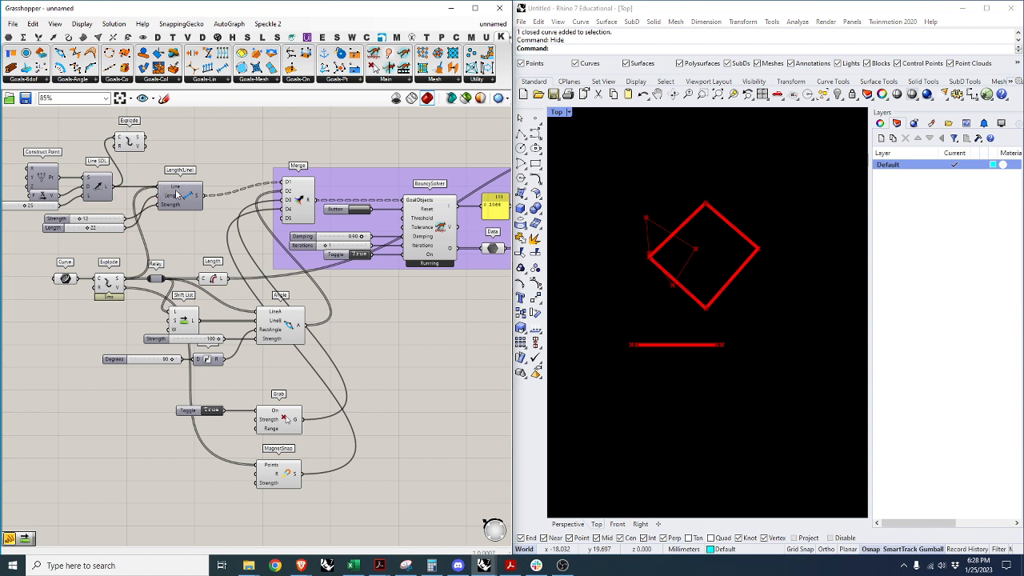
mouse_move(177, 195)
left_mouse_down()
mouse_move(183, 181)
mouse_move(190, 197)
left_mouse_up()
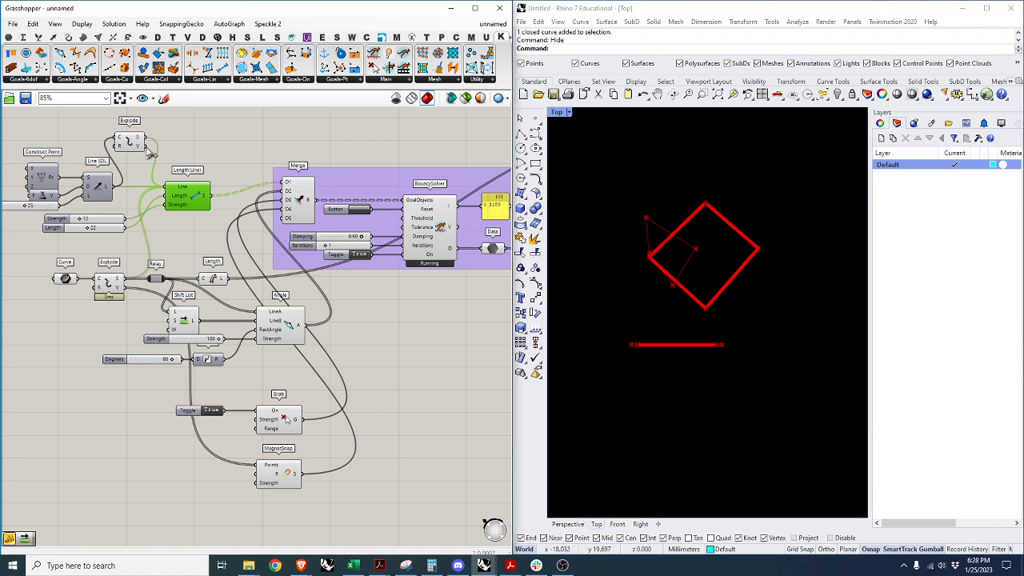
left_click_drag(148, 151, 258, 467)
left_click(272, 474)
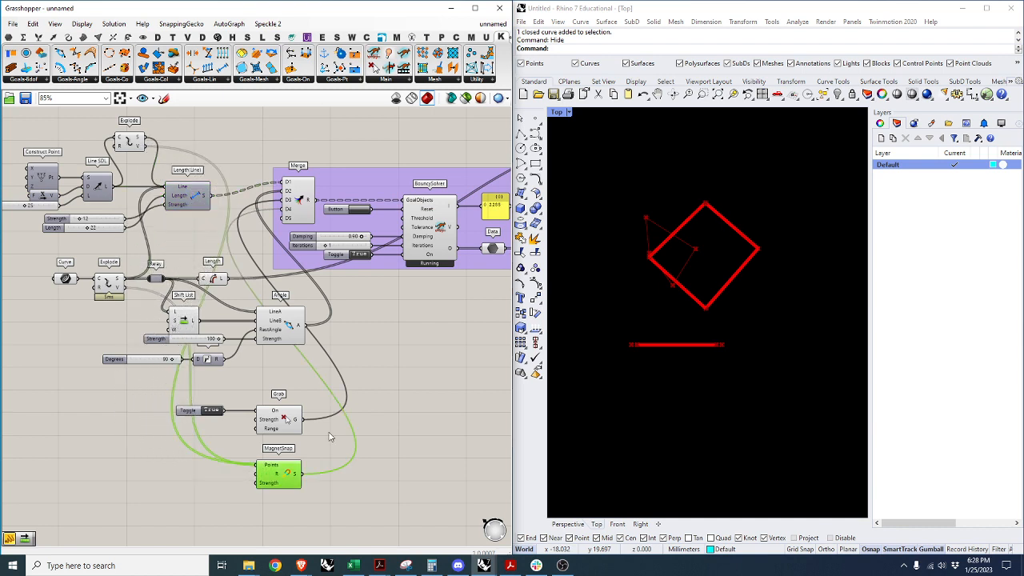
left_click(362, 375)
Reset the solver and pull the simulated line to the quadrilateral's lower corner to test the snapping.
left_click(360, 212)
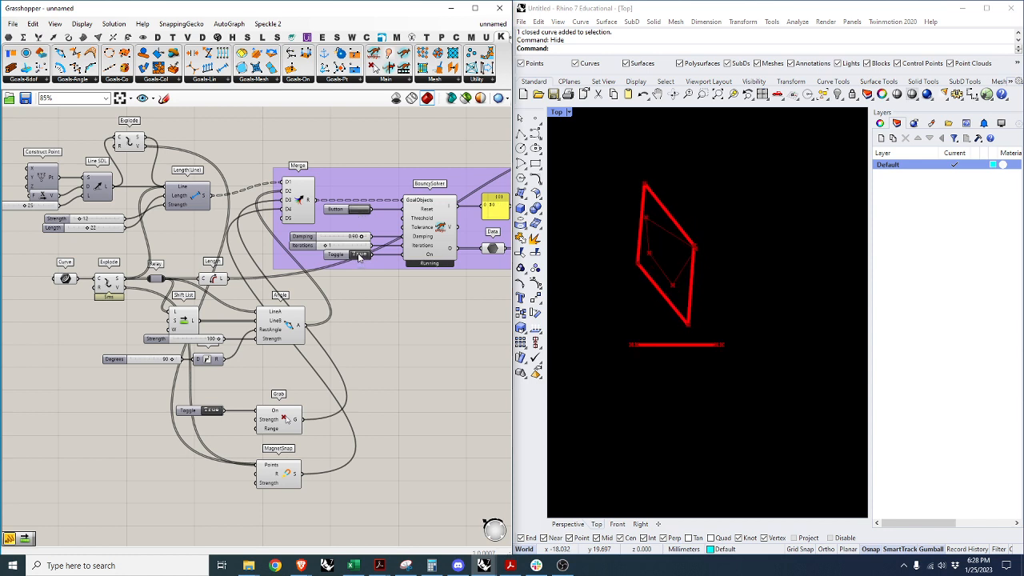
left_click_drag(722, 345, 725, 277)
left_click_drag(685, 318, 685, 317)
left_click_drag(632, 364, 730, 424)
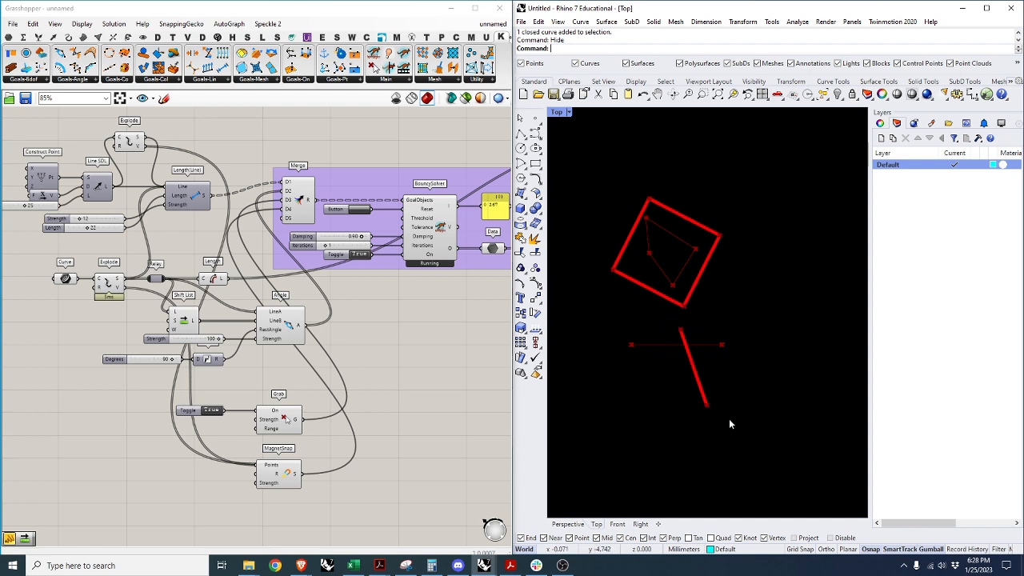
left_click_drag(741, 339, 687, 314)
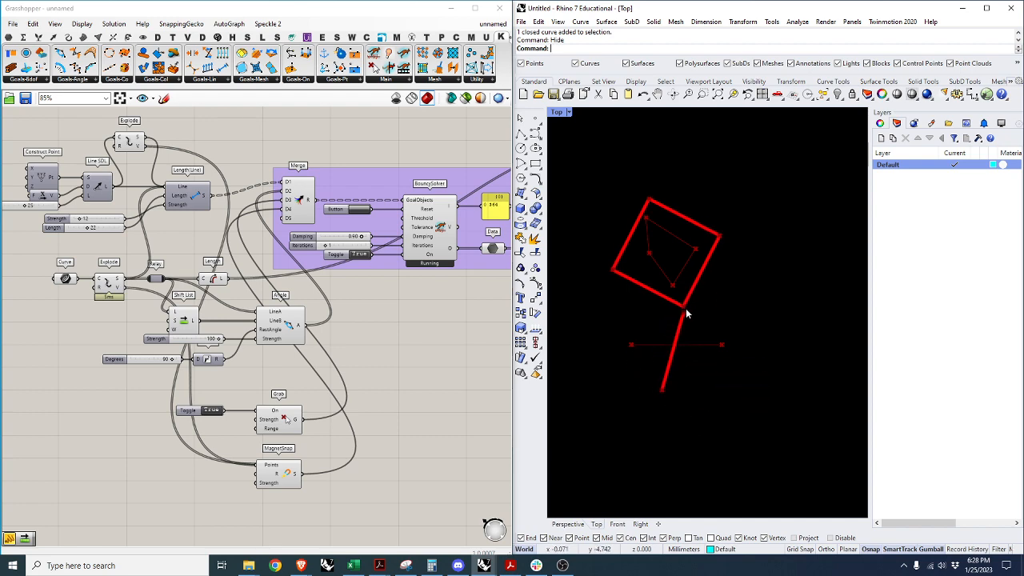
Add a number slider with a value of 100 and connect it to MagnetSnap's Strength input.
scroll(281, 486, "up", 3)
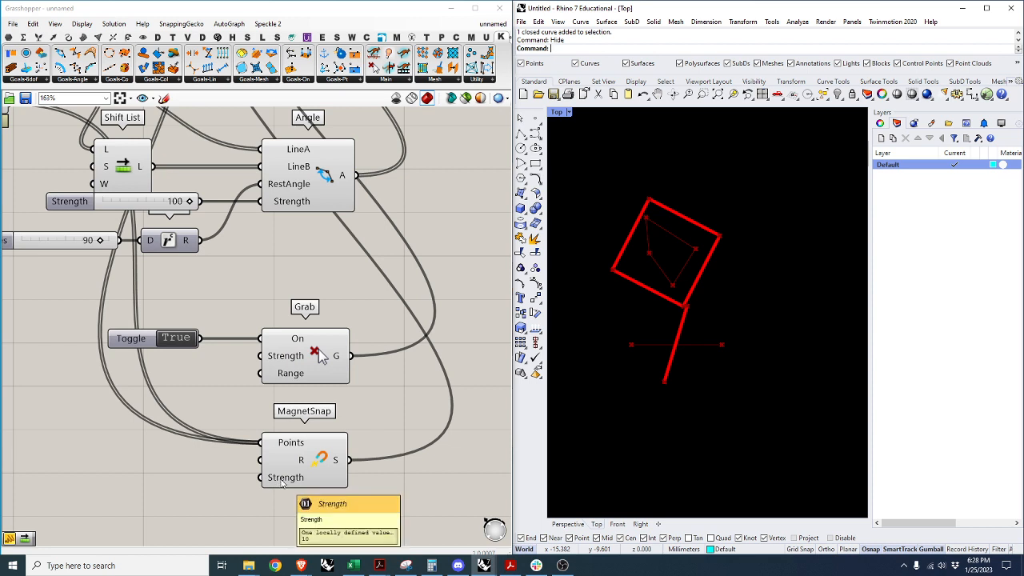
double_click(176, 483)
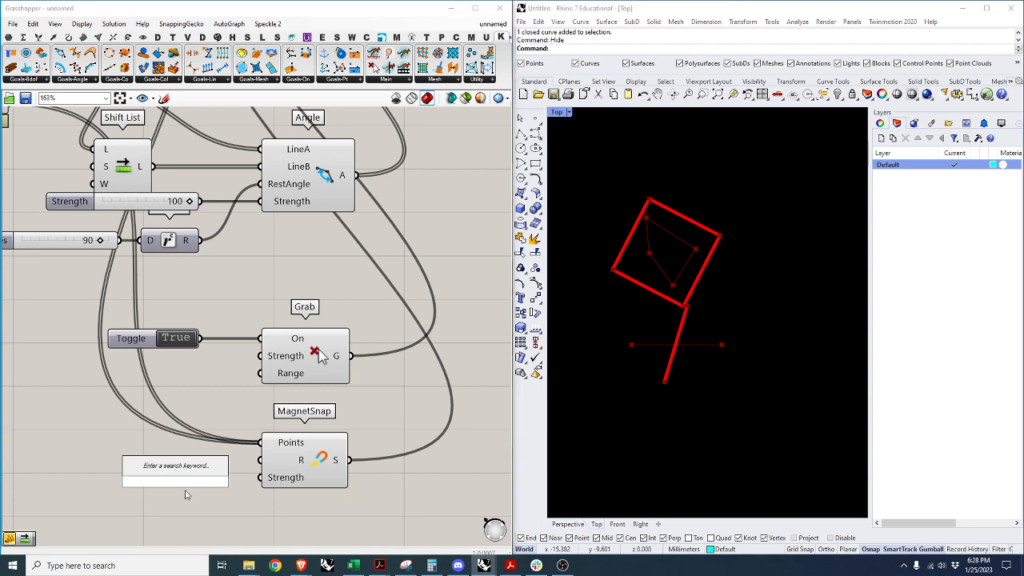
type("slider")
key("Return")
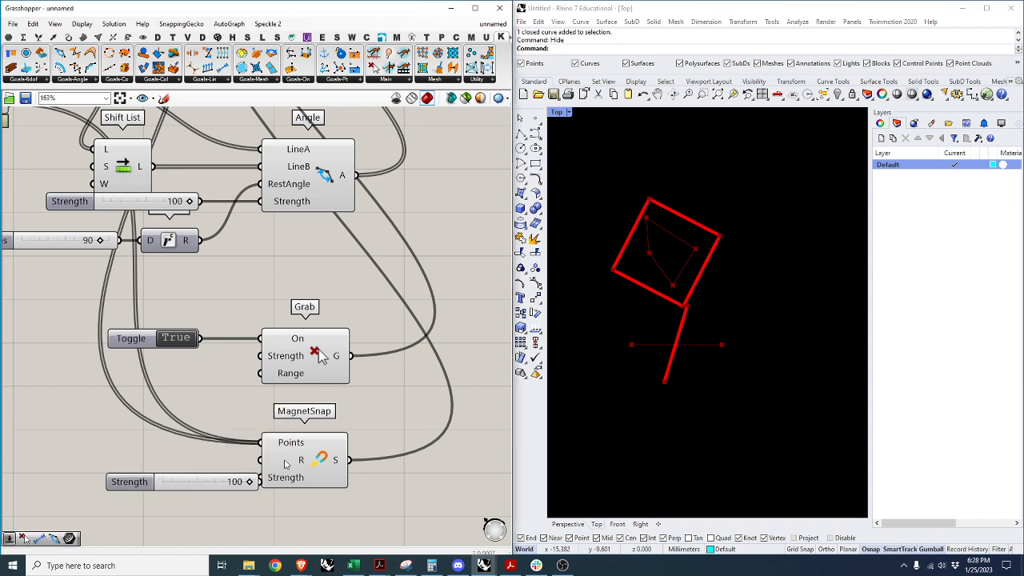
Add a second number slider set to 3 and connect it to MagnetSnap's R input as the range.
left_click_drag(229, 484, 144, 462)
double_click(177, 463)
type("3")
key("Return")
left_click_drag(215, 460, 261, 460)
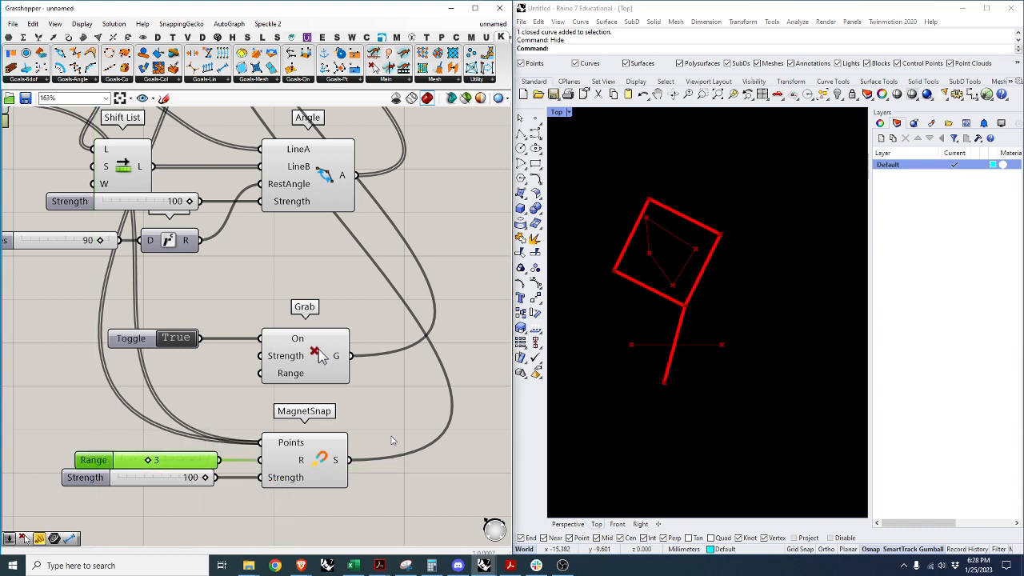
Move the simulated shapes around to test the snap range, and pause and reset the BouncySolver.
left_click_drag(662, 384, 628, 167)
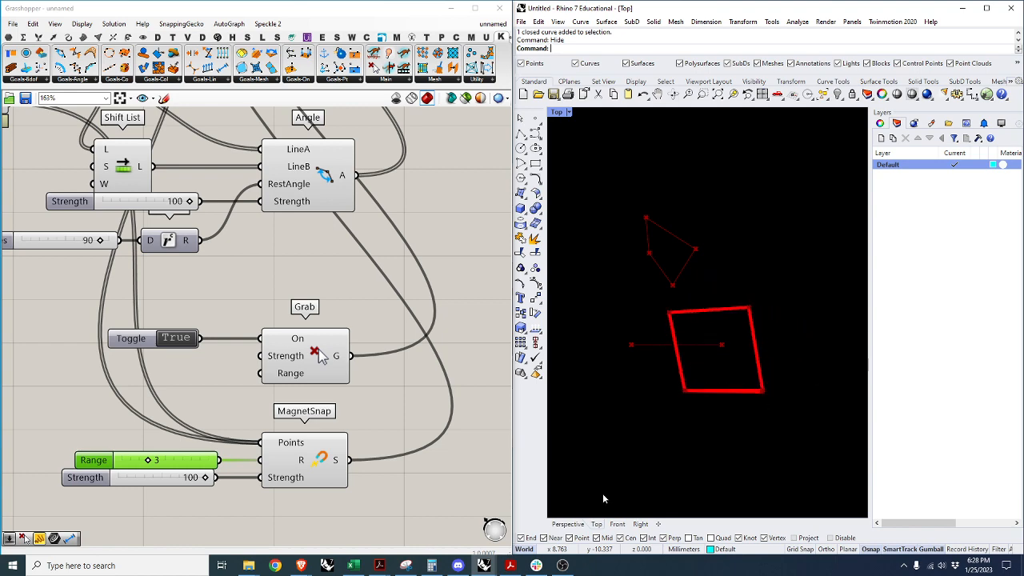
scroll(237, 289, "down", 2)
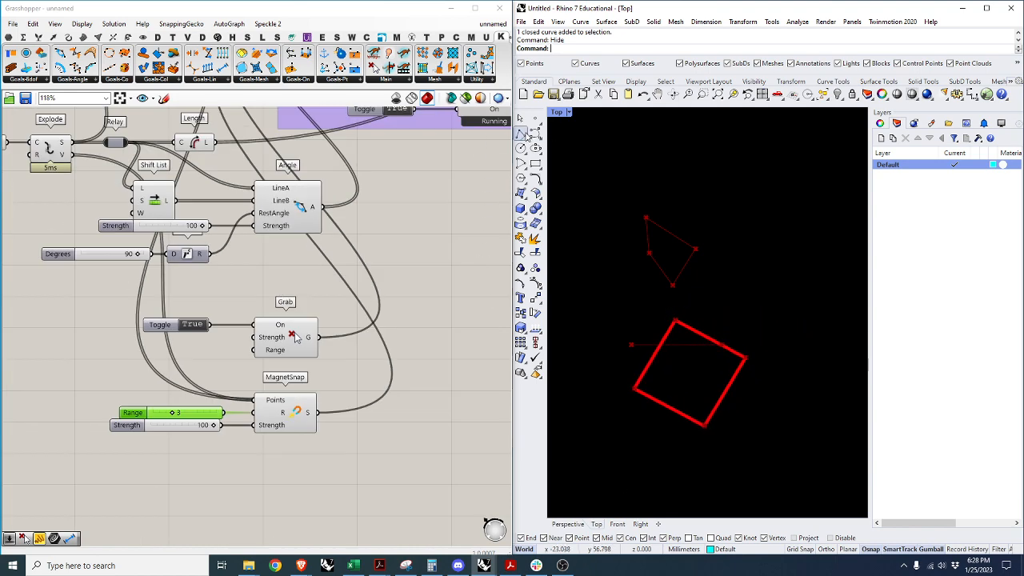
scroll(357, 308, "down", 4)
scroll(405, 160, "up", 4)
left_click(364, 233)
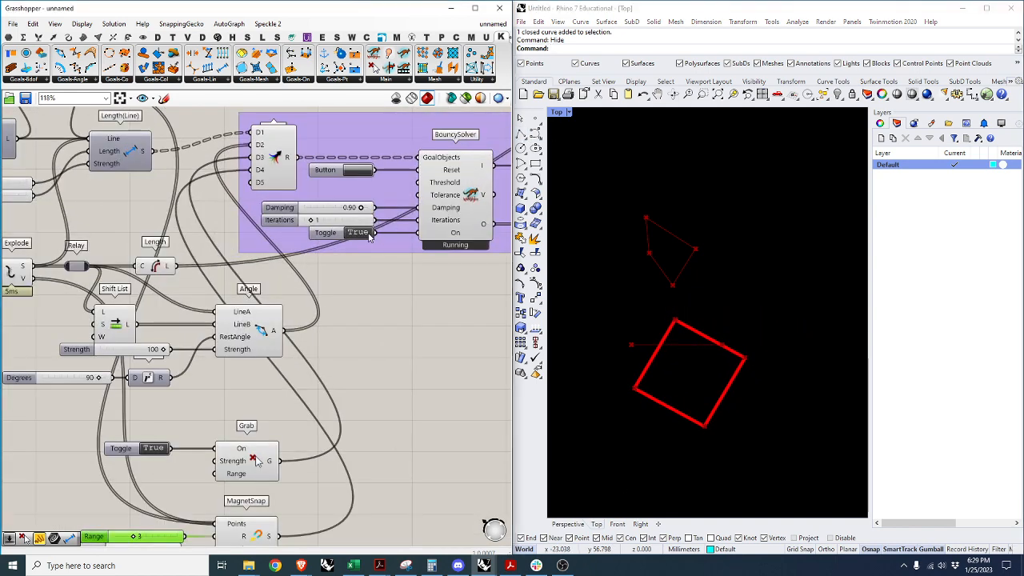
left_click(364, 176)
Set MagnetSnap's Strength slider to 8.
scroll(357, 362, "down", 4)
scroll(271, 471, "up", 7)
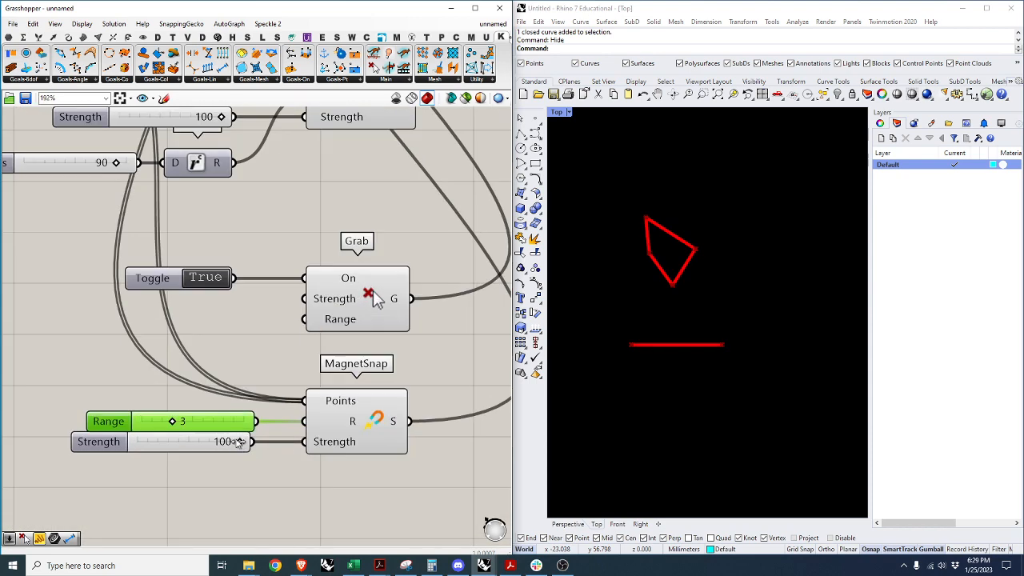
left_click_drag(236, 442, 143, 453)
Draw an open two-segment polyline beside the quadrilateral in the Top viewport.
left_click(521, 134)
left_click(757, 190)
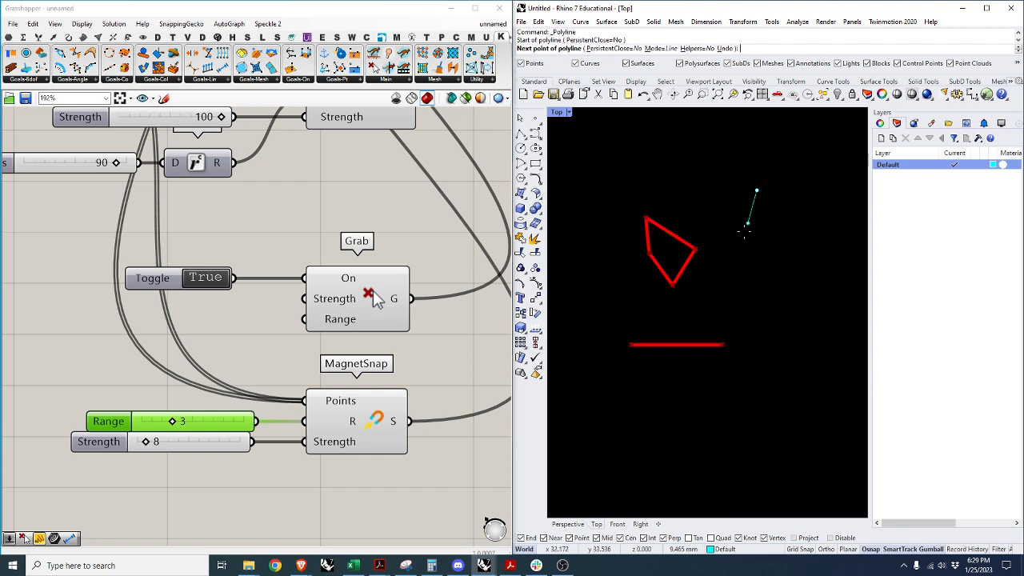
left_click(734, 249)
left_click(782, 297)
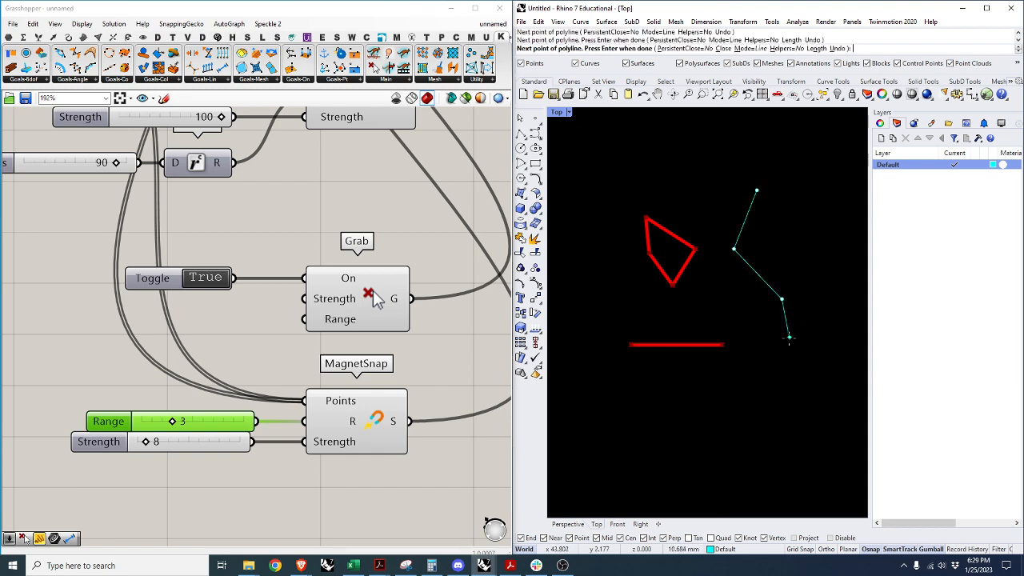
key("Return")
Add a Curve parameter next to the upper Explode component.
scroll(203, 341, "down", 5)
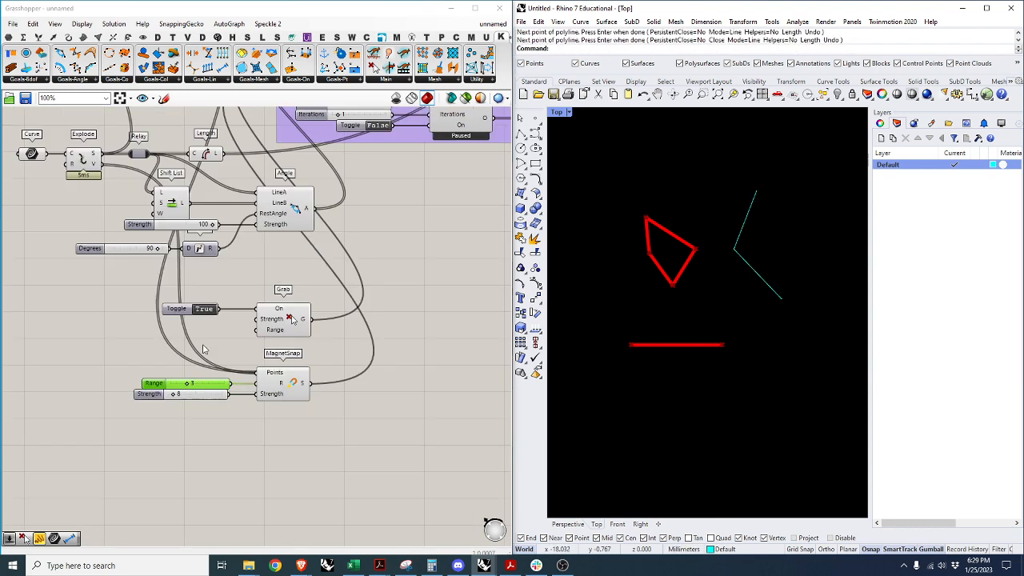
scroll(94, 234, "up", 3)
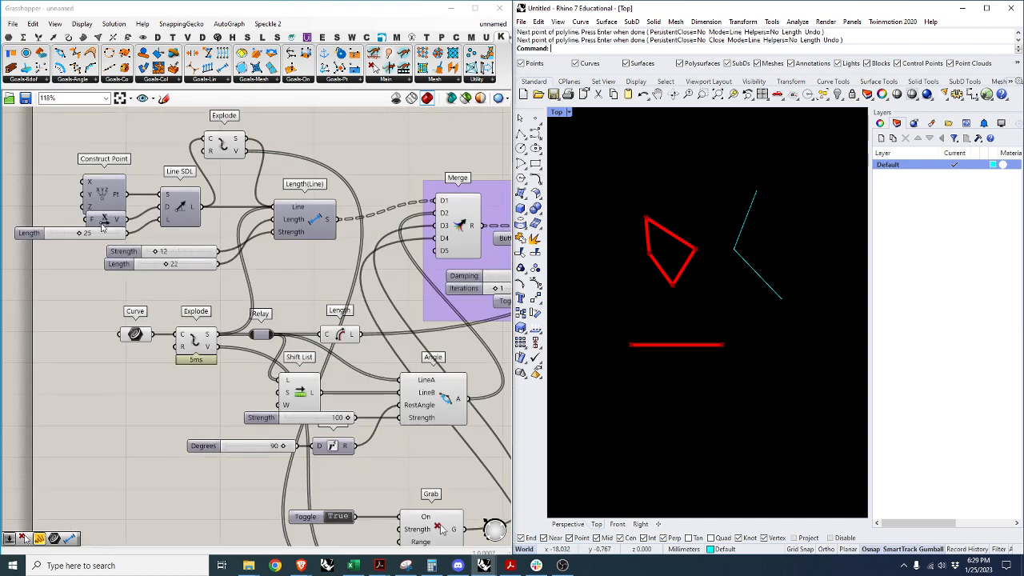
scroll(101, 226, "down", 2)
scroll(93, 180, "up", 3)
double_click(81, 162)
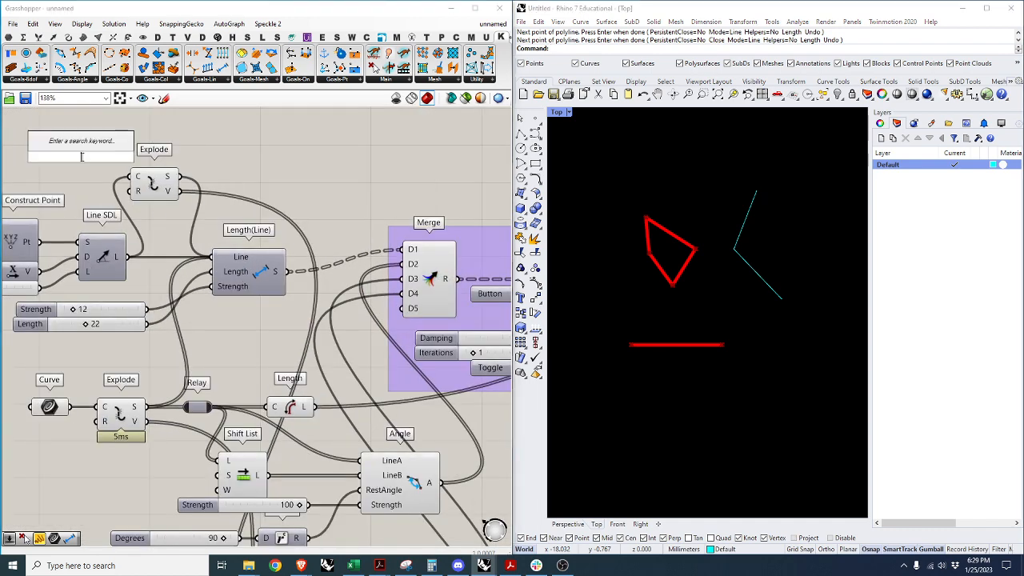
type("curve")
key("Return")
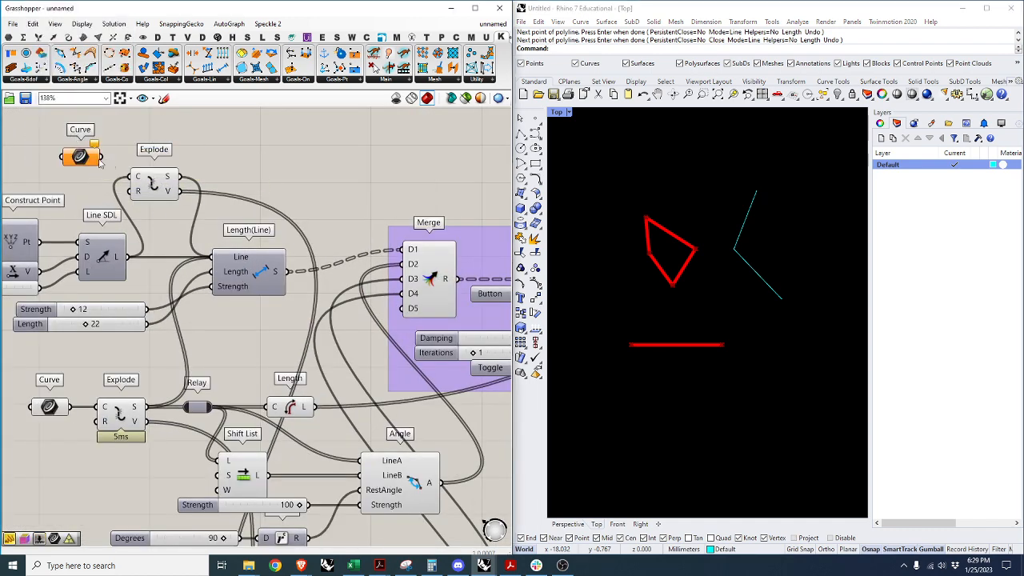
Reference the new two-segment polyline in the added Curve parameter and connect it to the upper Explode's C input.
right_click(99, 163)
left_click(132, 309)
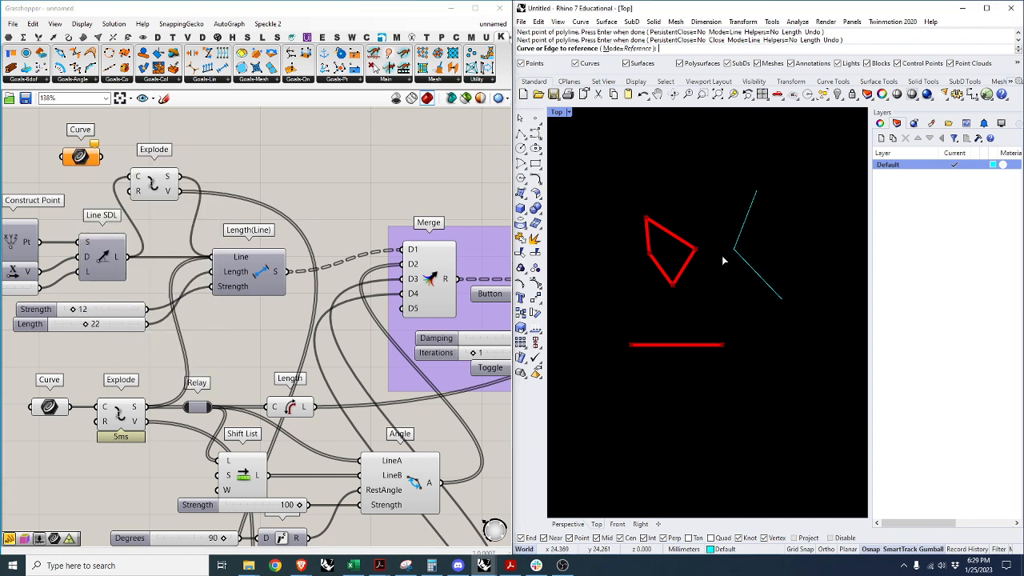
left_click(766, 287)
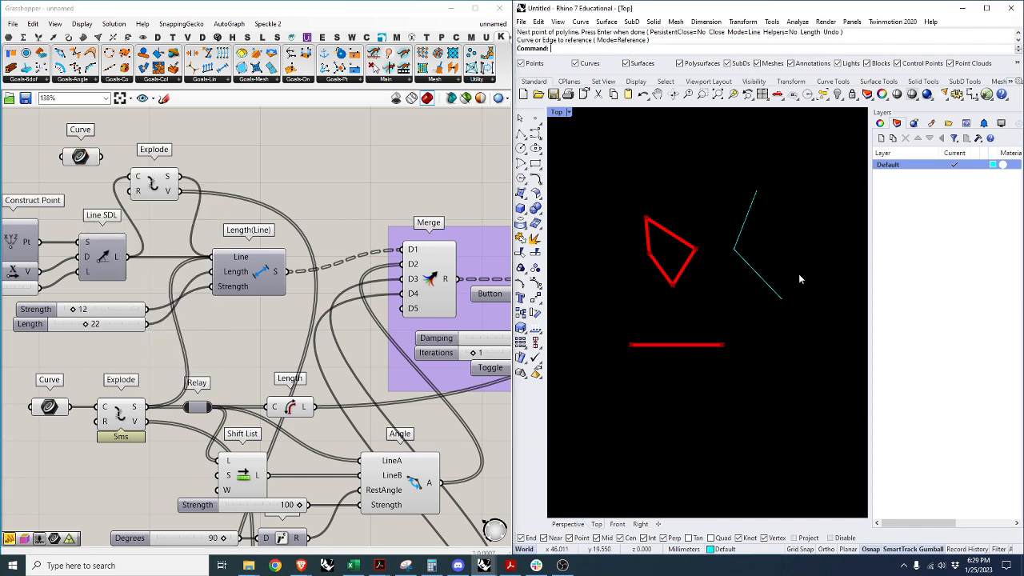
left_click_drag(109, 160, 133, 177)
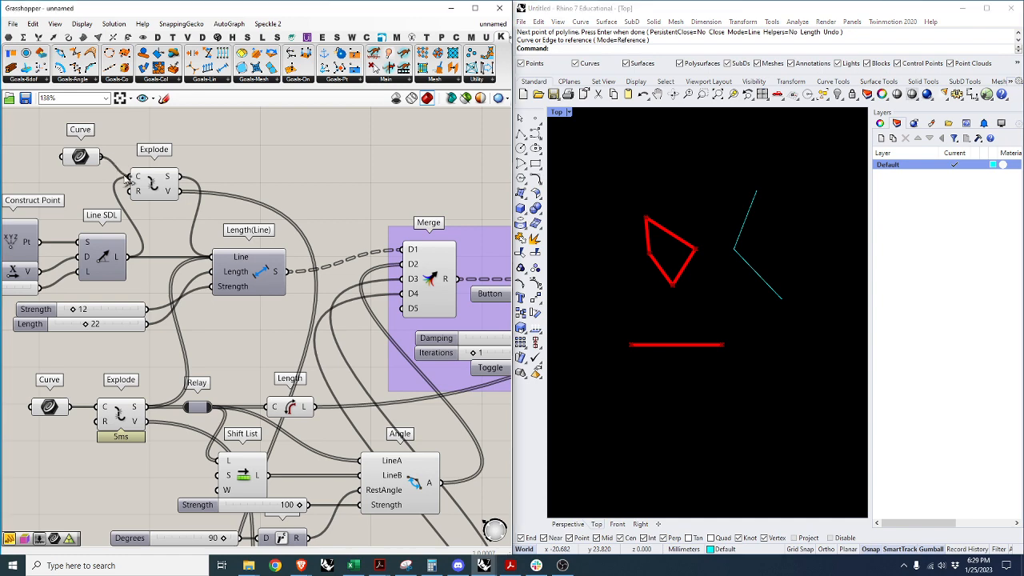
scroll(349, 302, "down", 3)
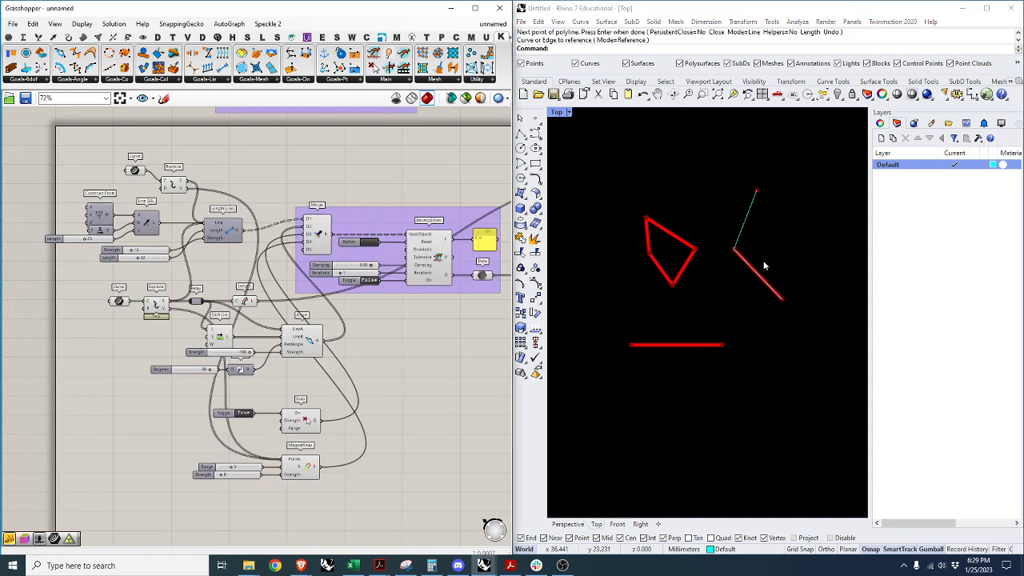
Hide the original two-segment polyline in the Top viewport.
scroll(765, 266, "up", 2)
left_click(756, 235)
type("hide")
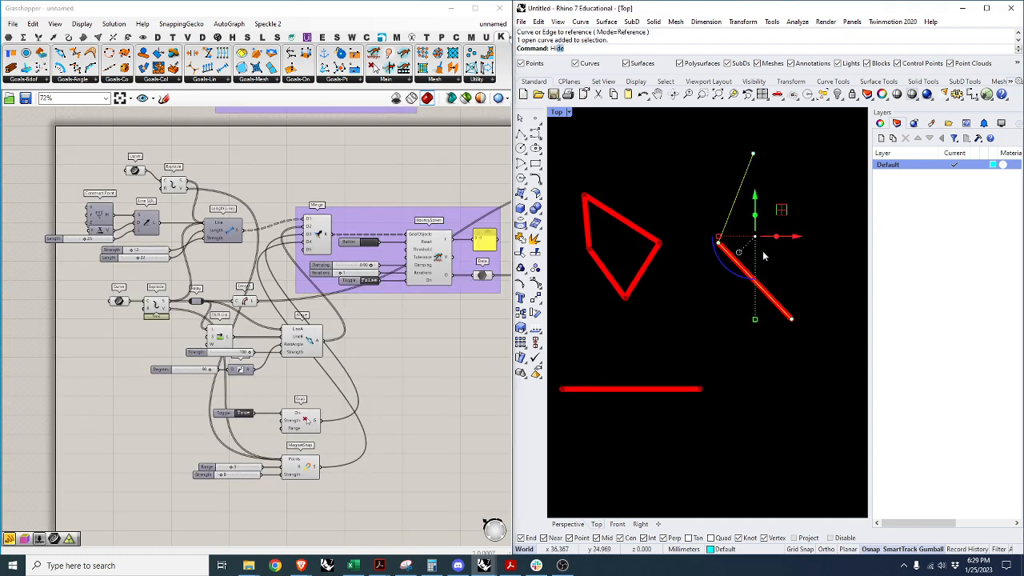
key("Return")
Set the Length slider feeding the Length(Line) goal to 33 and nudge the upper Explode component slightly.
scroll(243, 244, "up", 2)
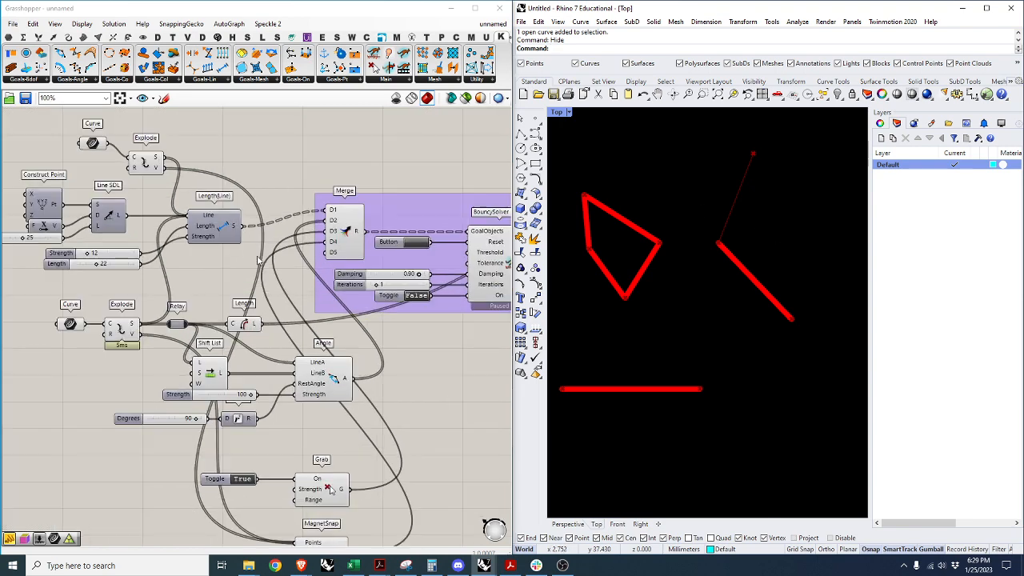
left_click_drag(95, 266, 111, 267)
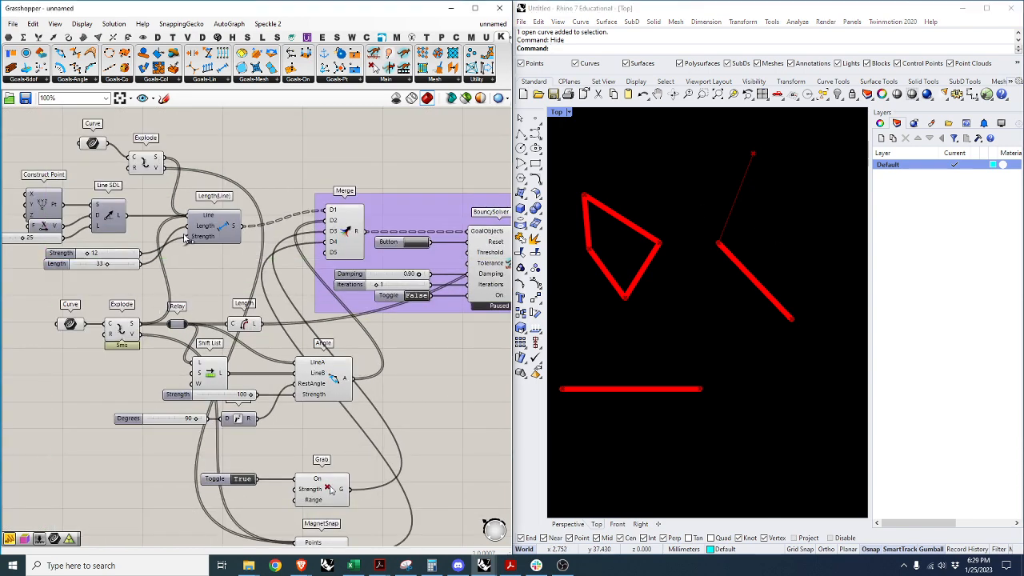
left_click_drag(146, 162, 142, 166)
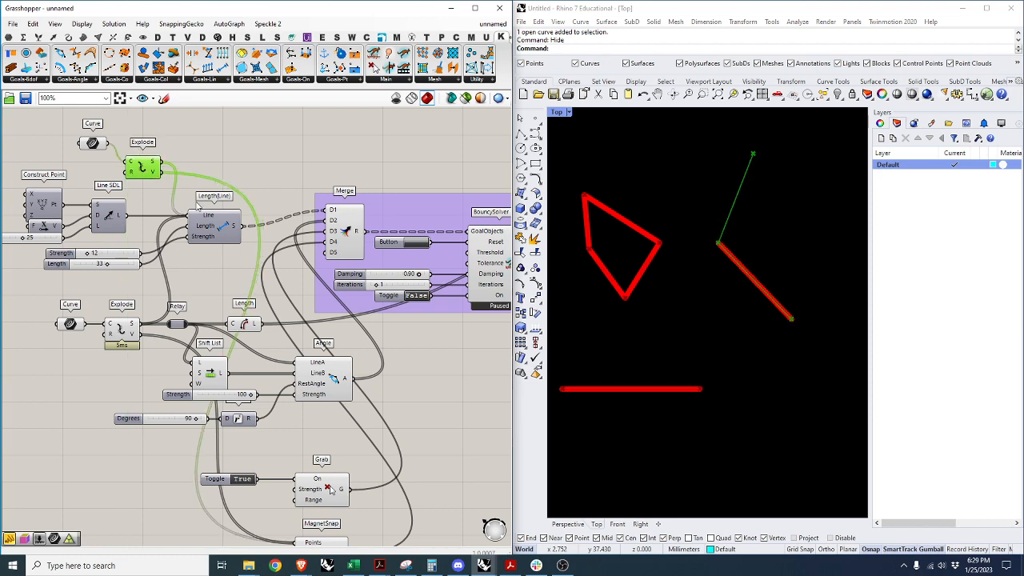
left_click(228, 184)
Reset the BouncySolver and switch its On toggle to True to run the simulation with the new polyline.
scroll(384, 232, "down", 2)
right_click_drag(384, 232, 338, 157)
scroll(338, 157, "up", 1)
left_click(340, 156)
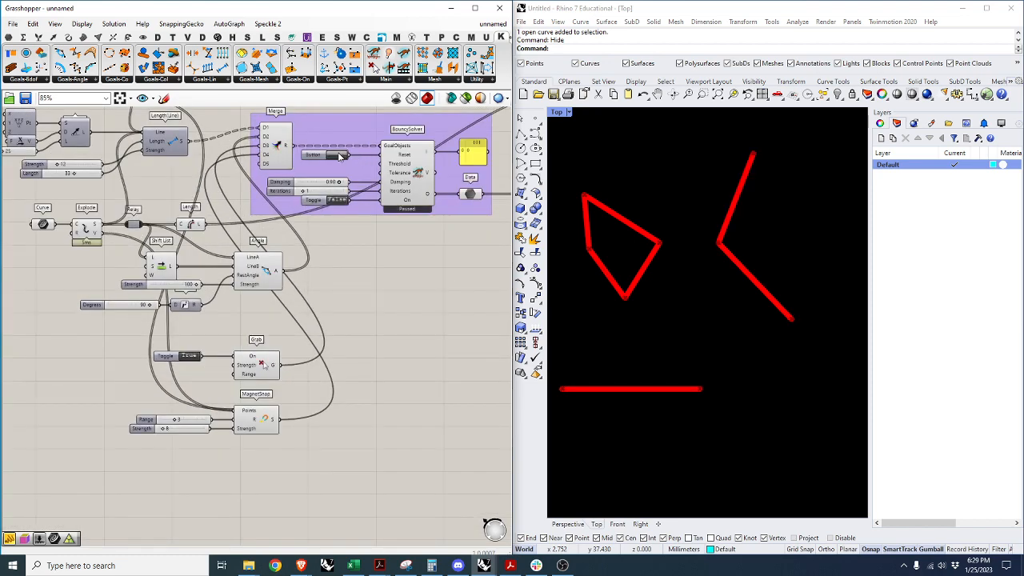
left_click(338, 200)
scroll(378, 322, "down", 2)
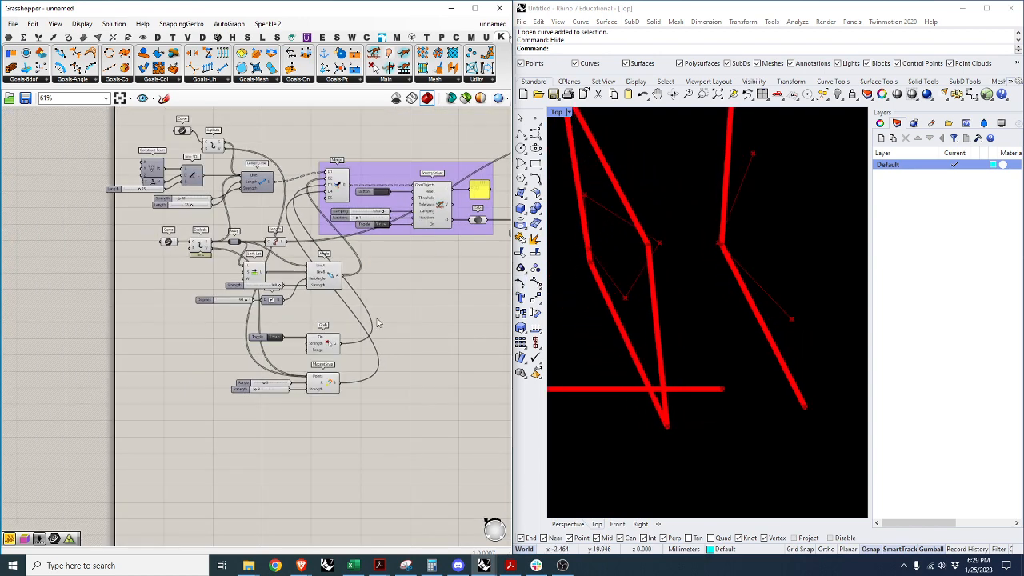
Pull the vertices of the polyline and quadrilateral around the Top viewport to test the magnetic snapping.
scroll(379, 322, "down", 2)
scroll(686, 272, "down", 3)
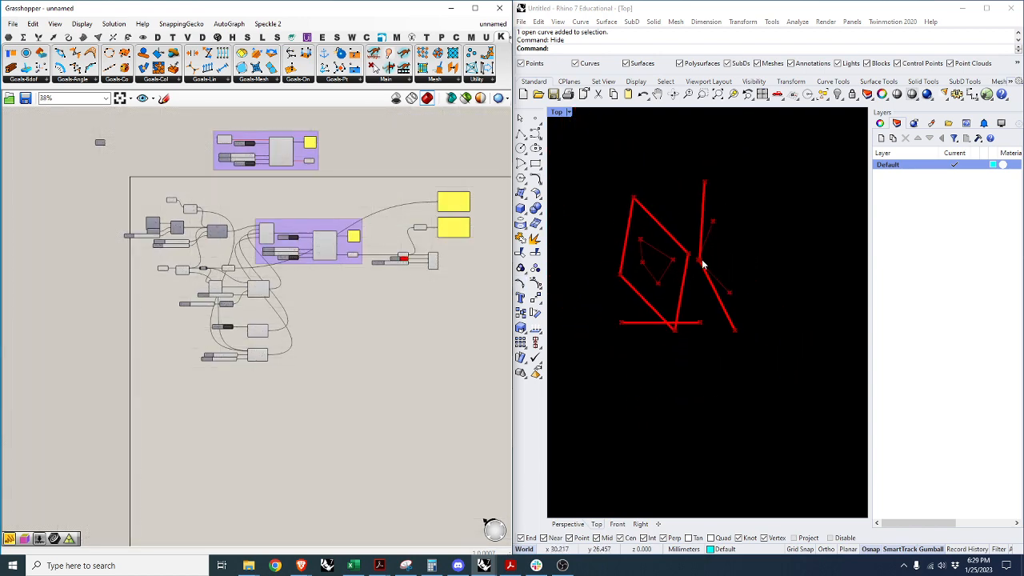
mouse_move(702, 260)
left_mouse_down()
mouse_move(785, 201)
mouse_move(751, 178)
mouse_move(828, 153)
mouse_move(766, 268)
mouse_move(706, 253)
left_mouse_up()
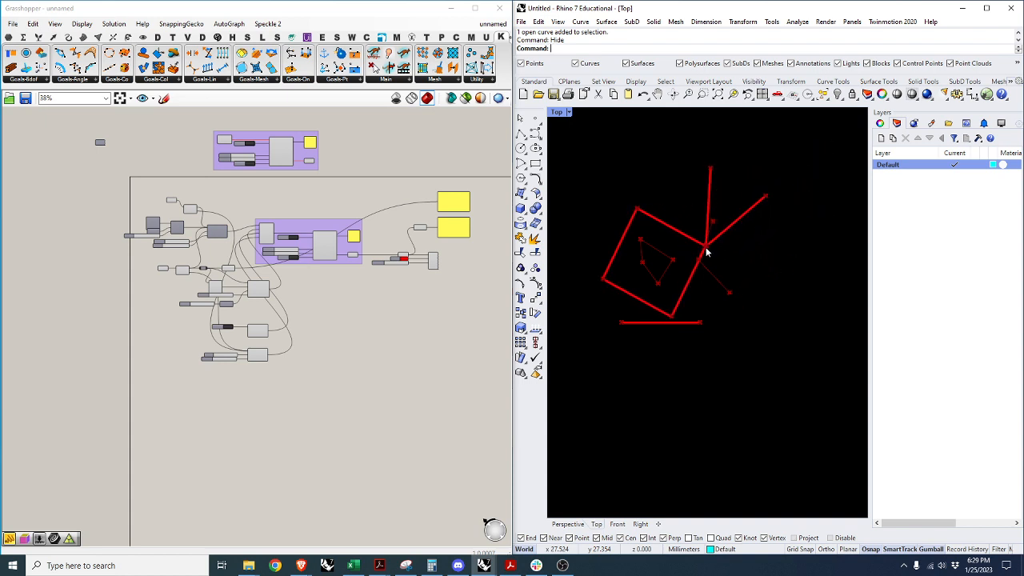
left_click_drag(713, 173, 716, 344)
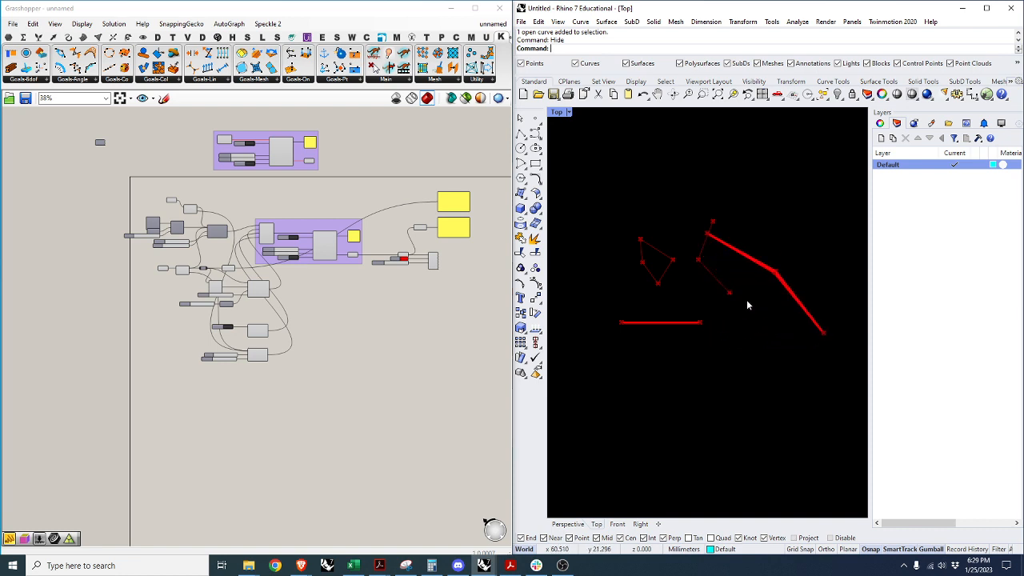
left_click_drag(627, 385, 661, 362)
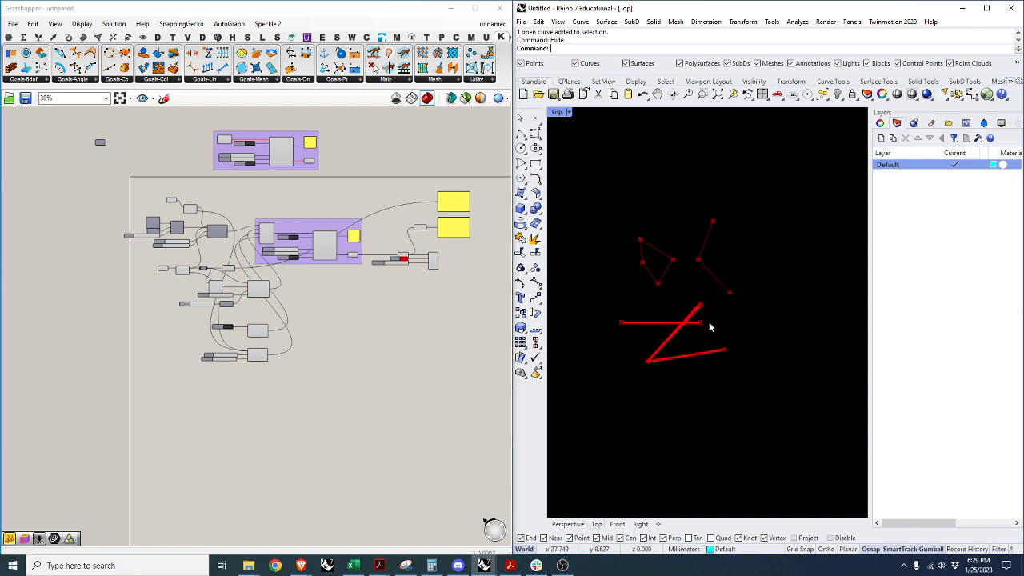
Switch the BouncySolver's On toggle to False and reset the simulation.
scroll(245, 280, "up", 3)
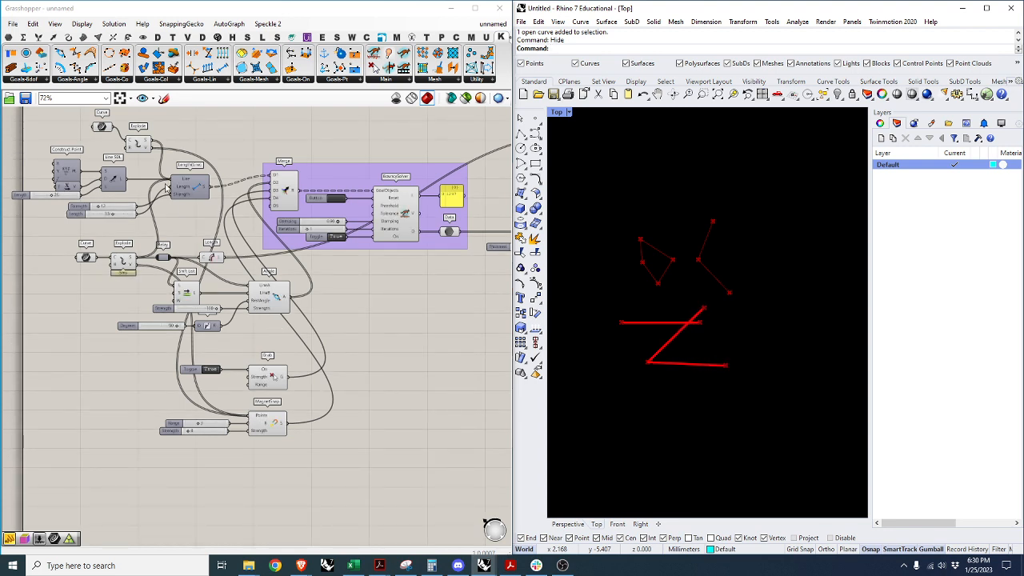
left_click(341, 240)
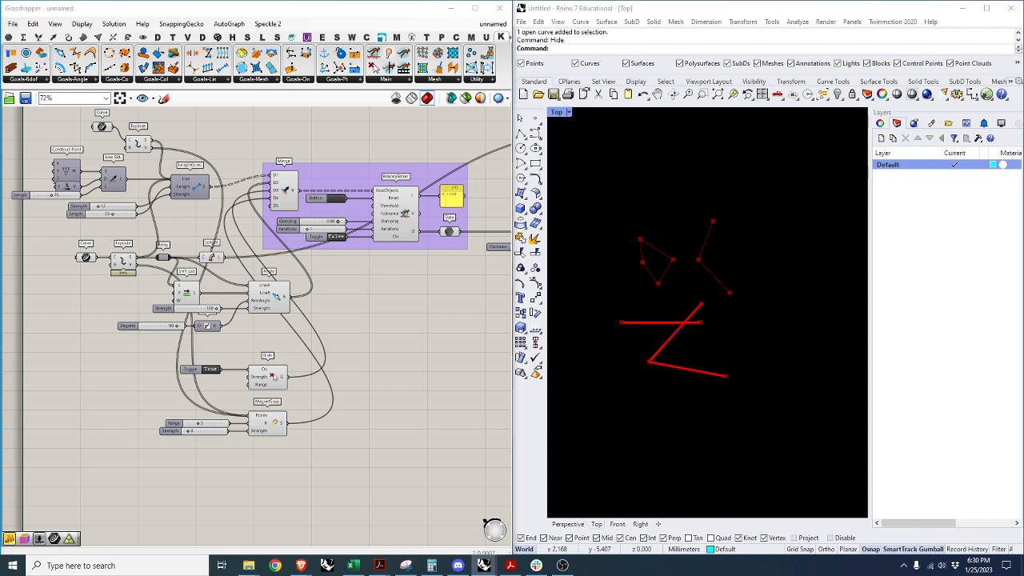
scroll(210, 343, "down", 3)
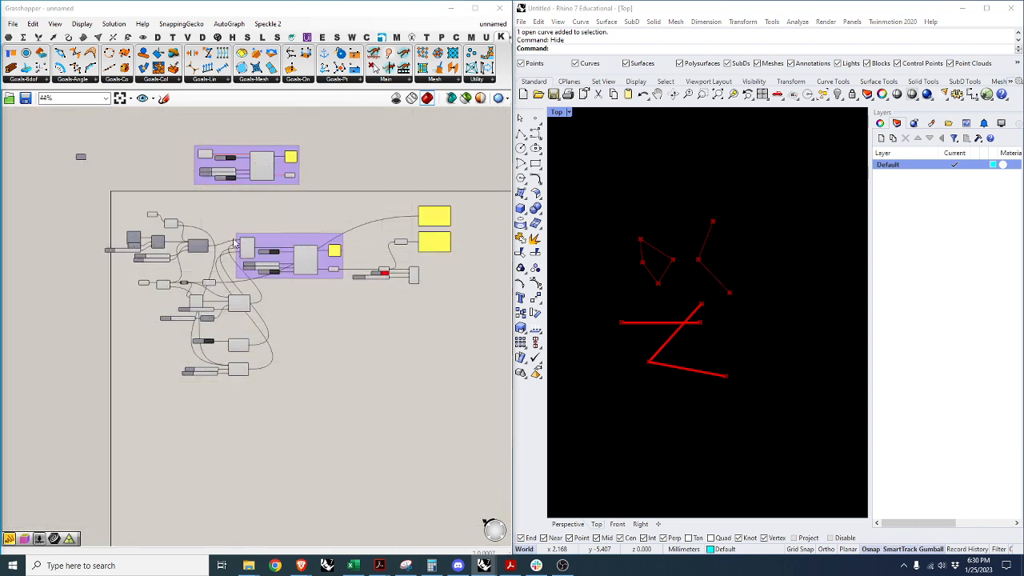
scroll(239, 269, "up", 5)
left_click(339, 266)
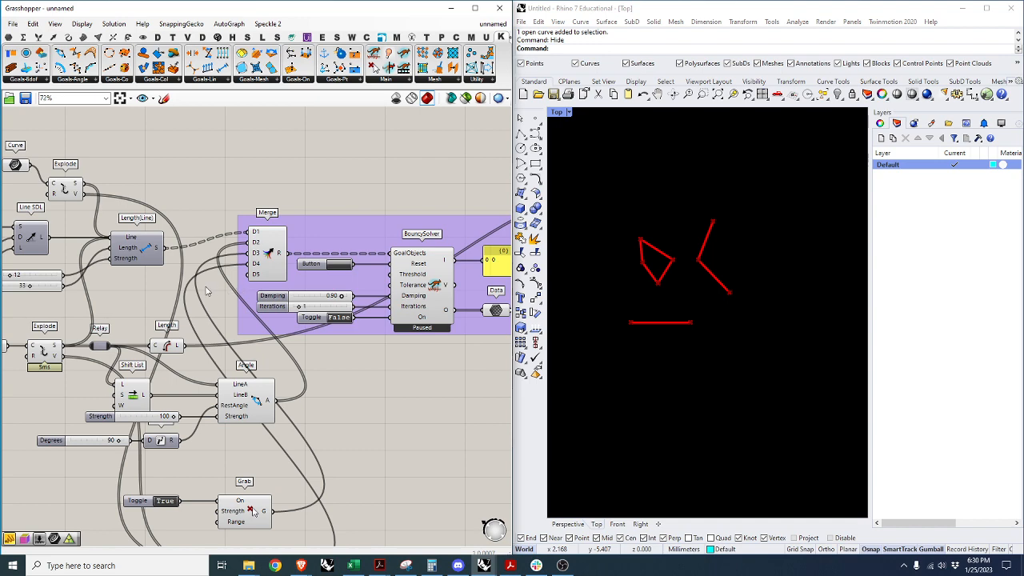
Duplicate the unused BouncySolver template group into the empty canvas area below the existing definition.
scroll(362, 306, "down", 2)
scroll(240, 152, "down", 2)
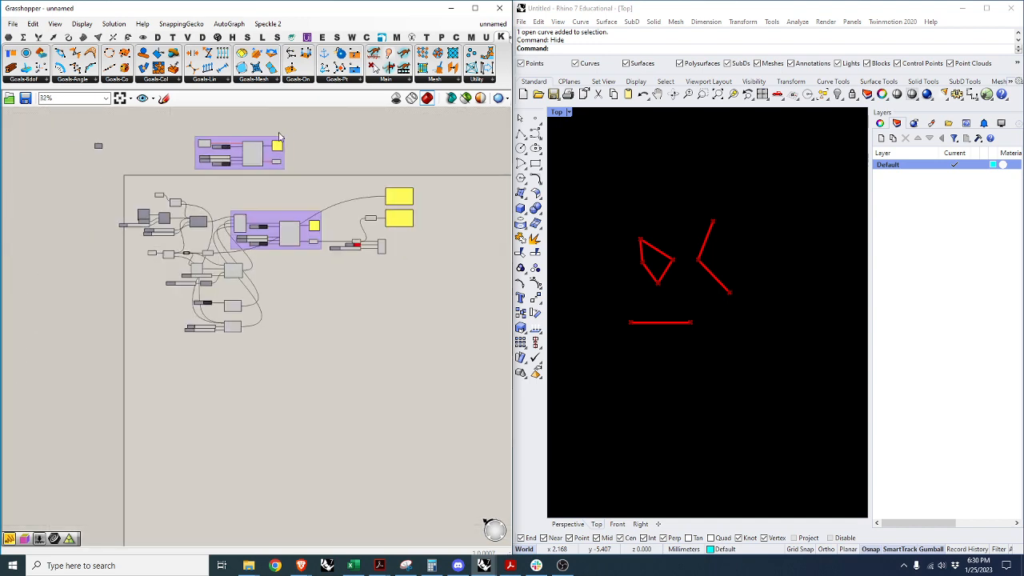
left_click_drag(293, 123, 191, 179)
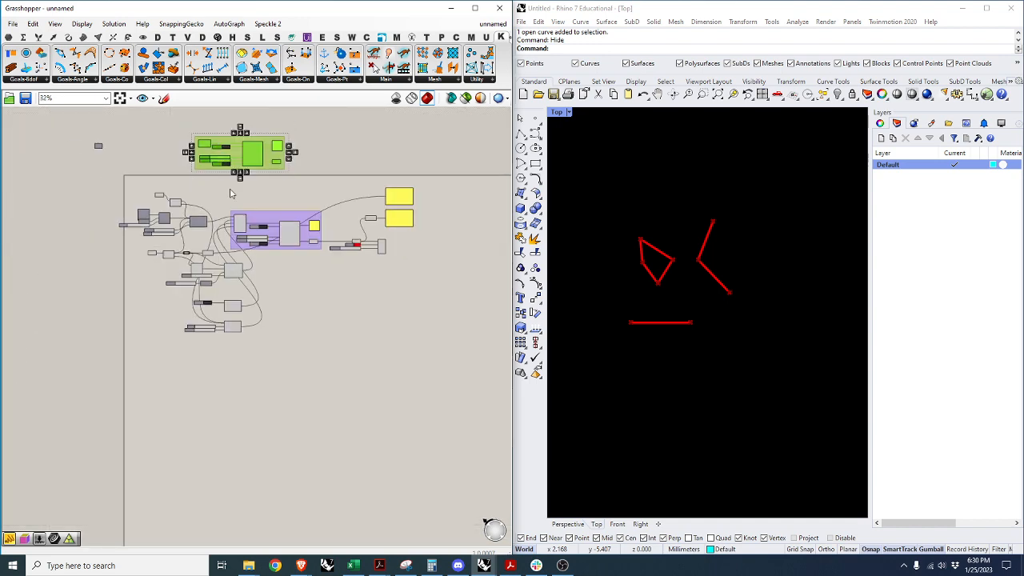
left_click_drag(262, 160, 399, 375, "alt")
left_click(410, 422)
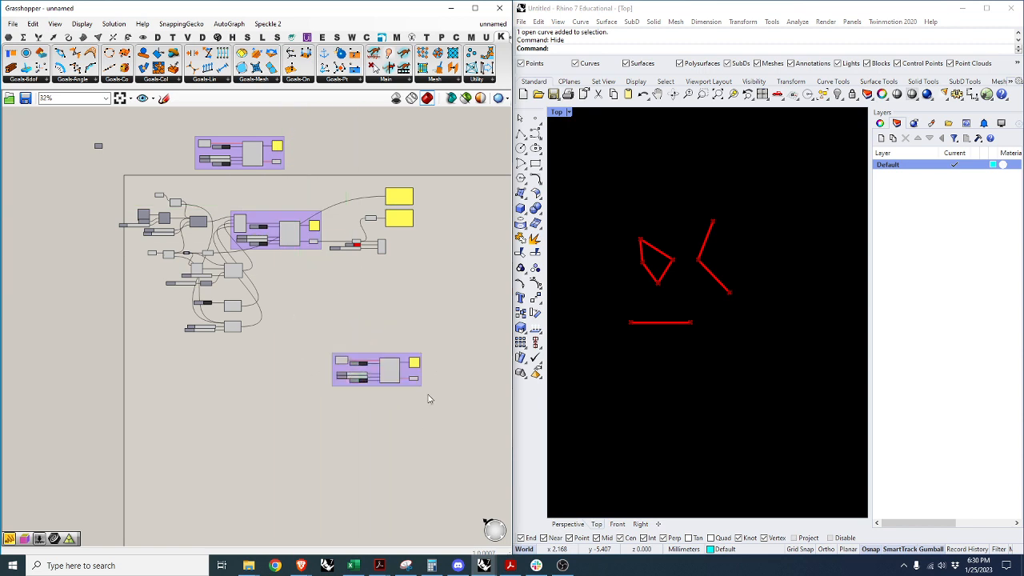
scroll(430, 398, "up", 7)
scroll(268, 374, "down", 3)
right_click_drag(268, 374, 233, 286)
scroll(233, 285, "up", 2)
left_click_drag(234, 285, 338, 375)
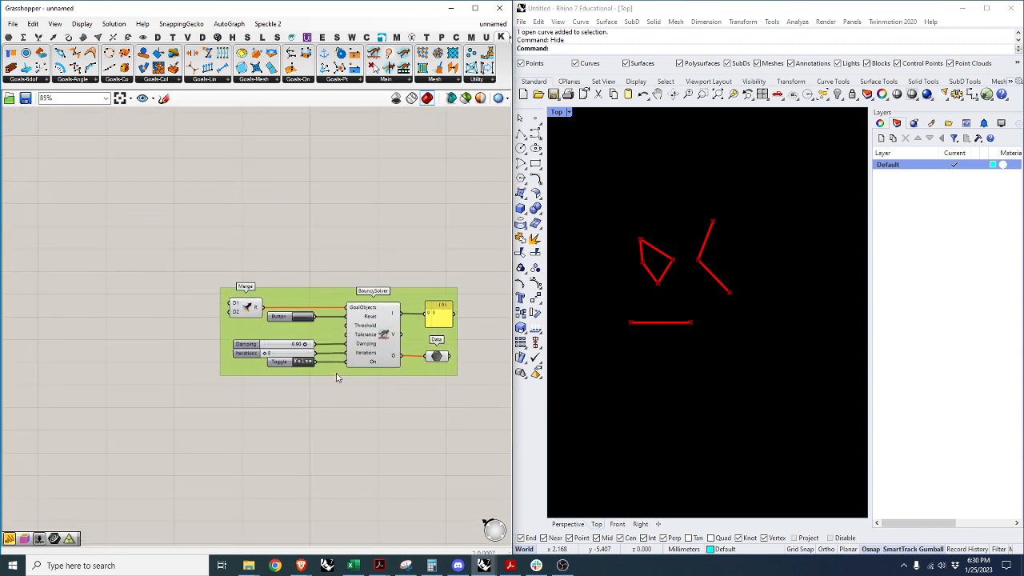
scroll(635, 236, "down", 5)
Maximize the Perspective viewport in place of Top and frame an empty area beyond the simulated curves.
double_click(564, 115)
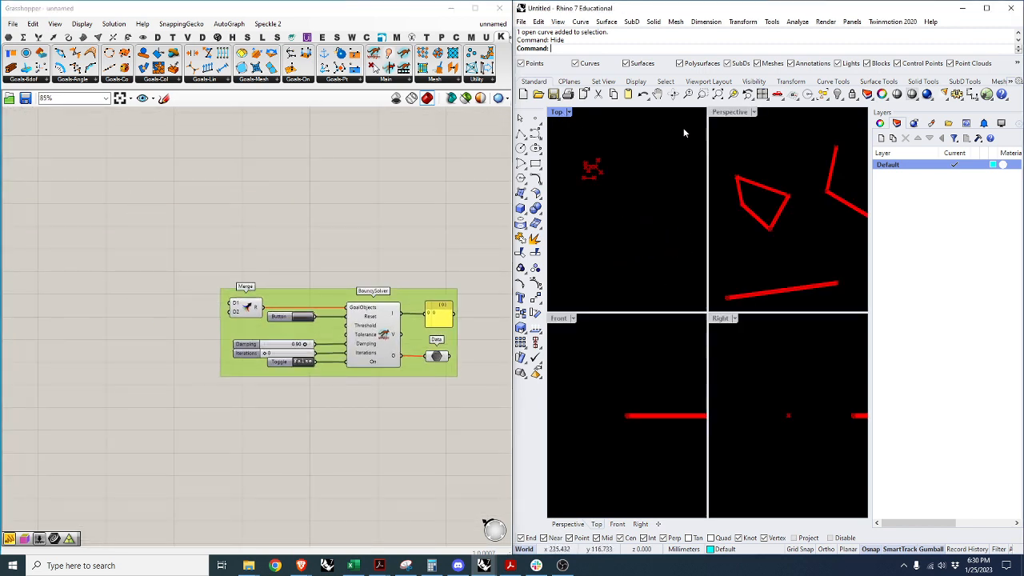
double_click(725, 113)
scroll(706, 317, "down", 5)
right_click_drag(697, 373, 640, 348)
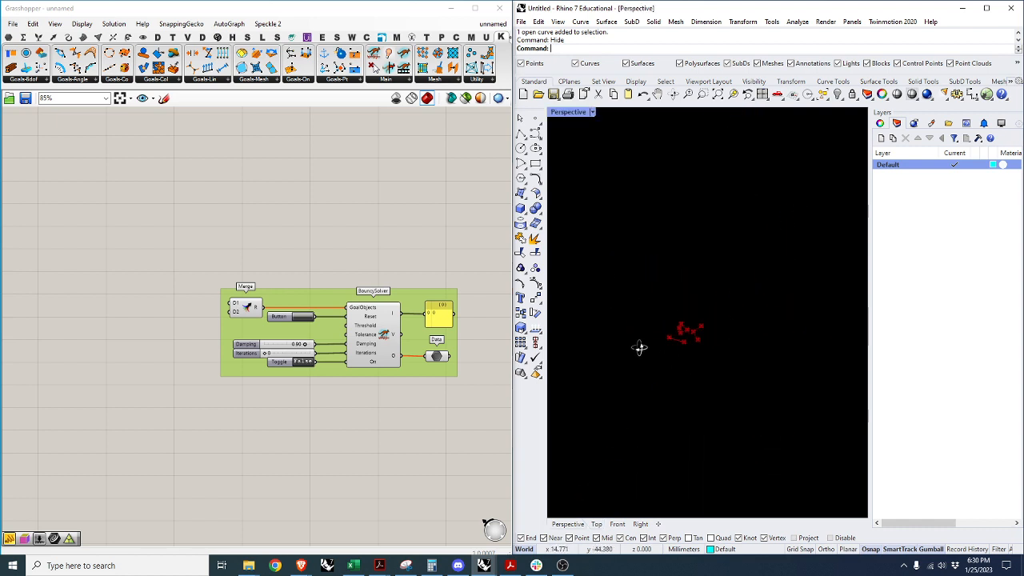
scroll(747, 264, "up", 5)
scroll(665, 256, "down", 2)
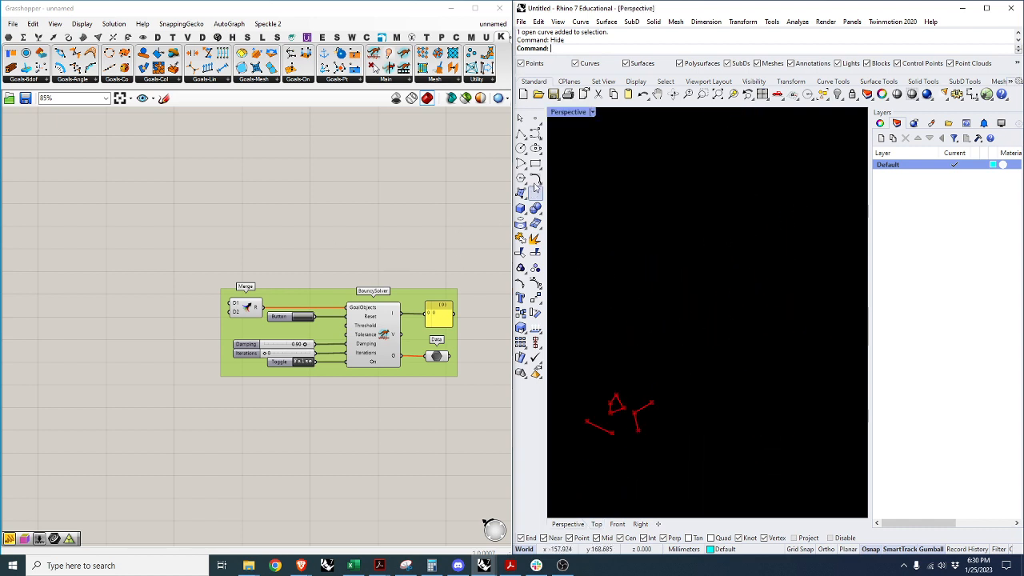
Draw two small solid boxes next to each other beyond the curves in the Perspective viewport.
left_click(520, 208)
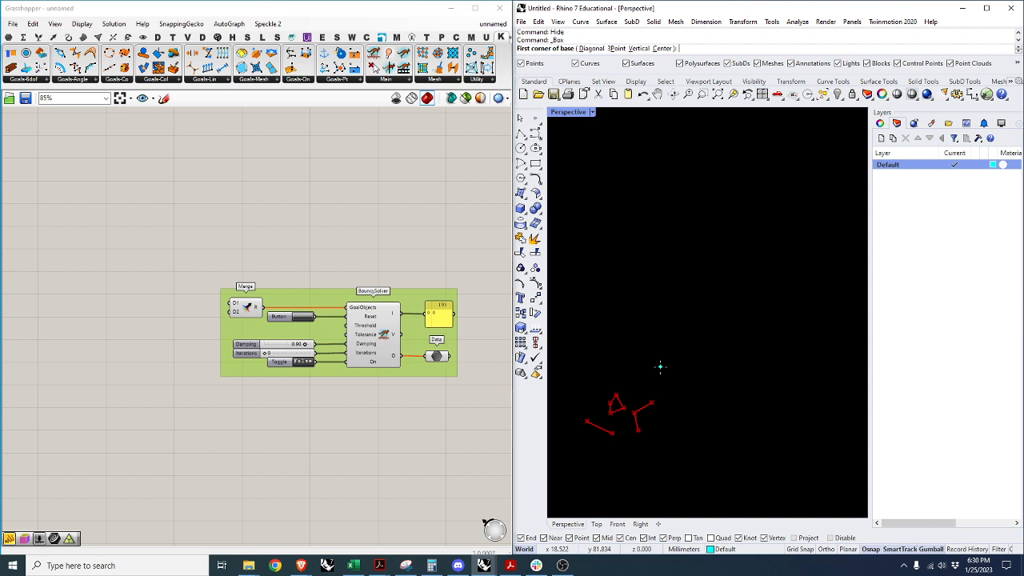
left_click(633, 327)
left_click(656, 321)
left_click(656, 312)
right_click(673, 324)
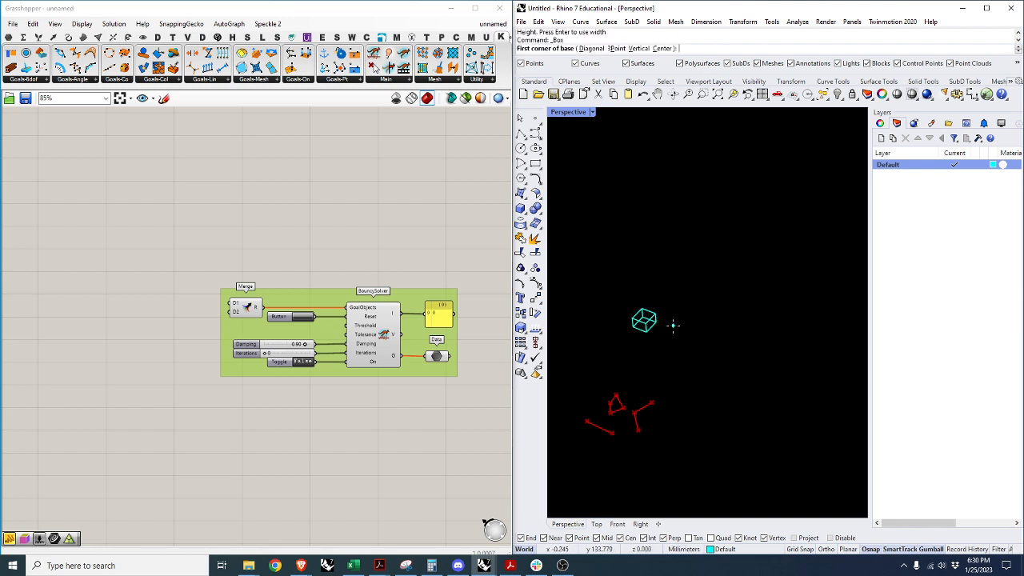
left_click(673, 325)
left_click(682, 337)
left_click(683, 326)
Draw a larger, taller box behind the two small boxes and another small box off to their side.
right_click(675, 285)
left_click(674, 284)
left_click(678, 302)
left_click(678, 280)
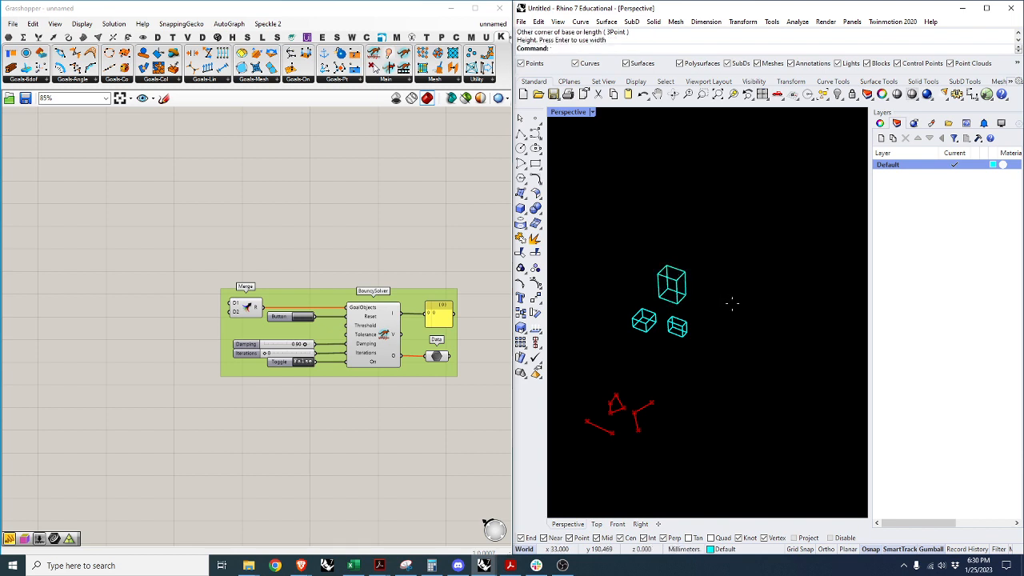
right_click(733, 303)
left_click(715, 304)
left_click(717, 313)
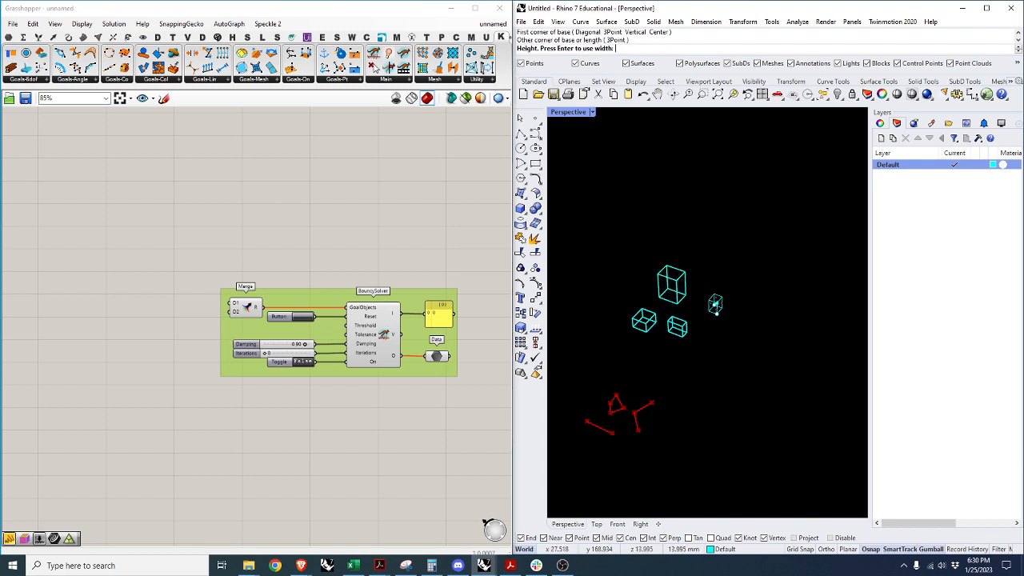
left_click(716, 312)
Add a Brep parameter on the canvas beside the copied solver group and reference all four boxes in it.
scroll(302, 377, "down", 2)
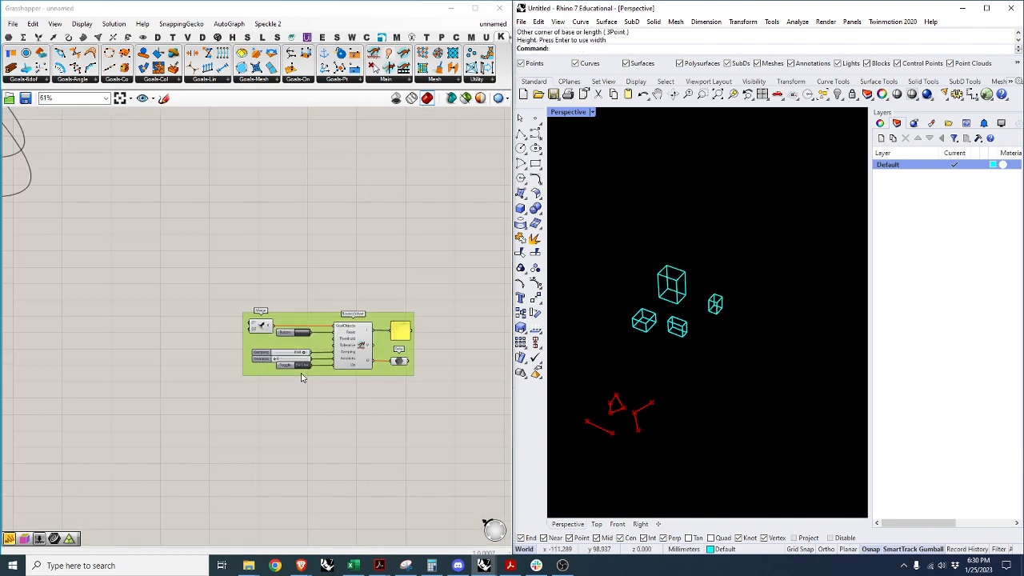
scroll(209, 332, "up", 2)
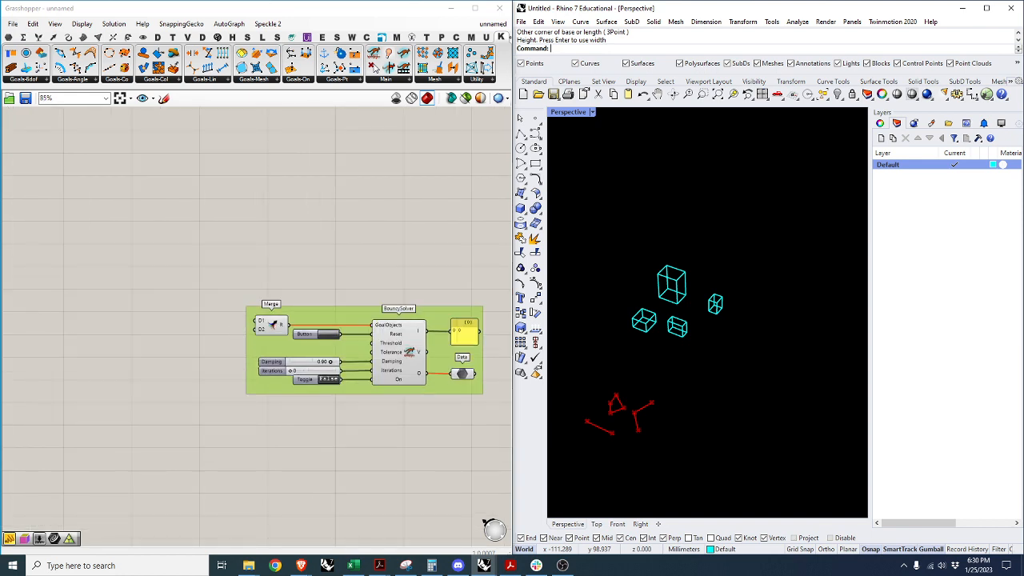
double_click(63, 319)
type("brep")
left_click(54, 279)
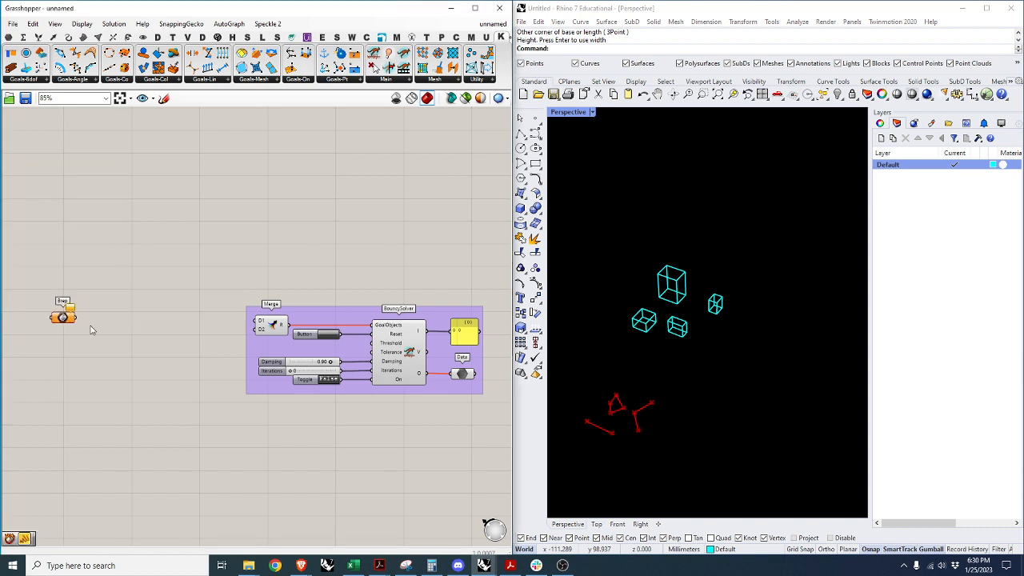
right_click(67, 320)
left_click(122, 465)
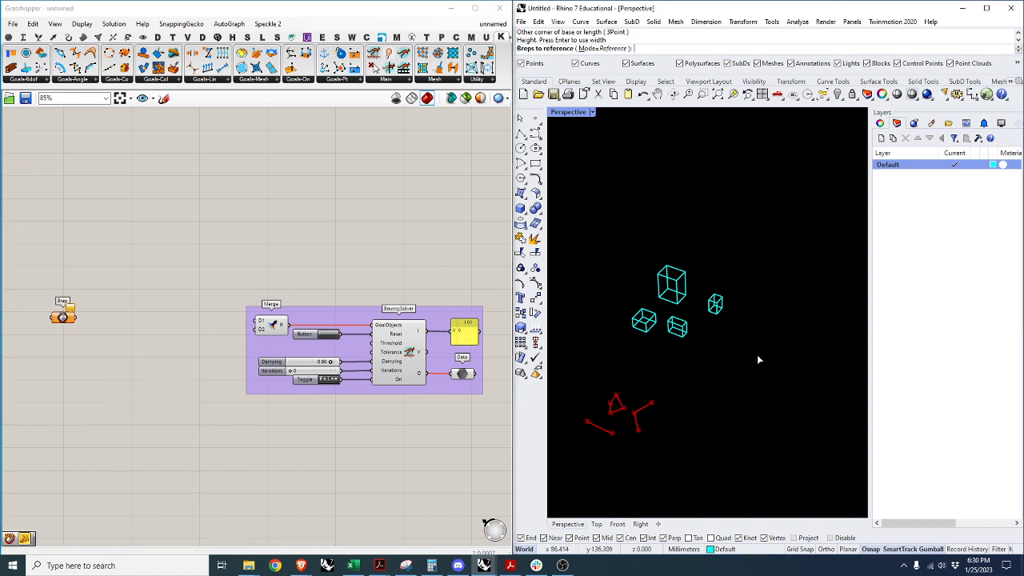
left_click_drag(740, 357, 631, 270)
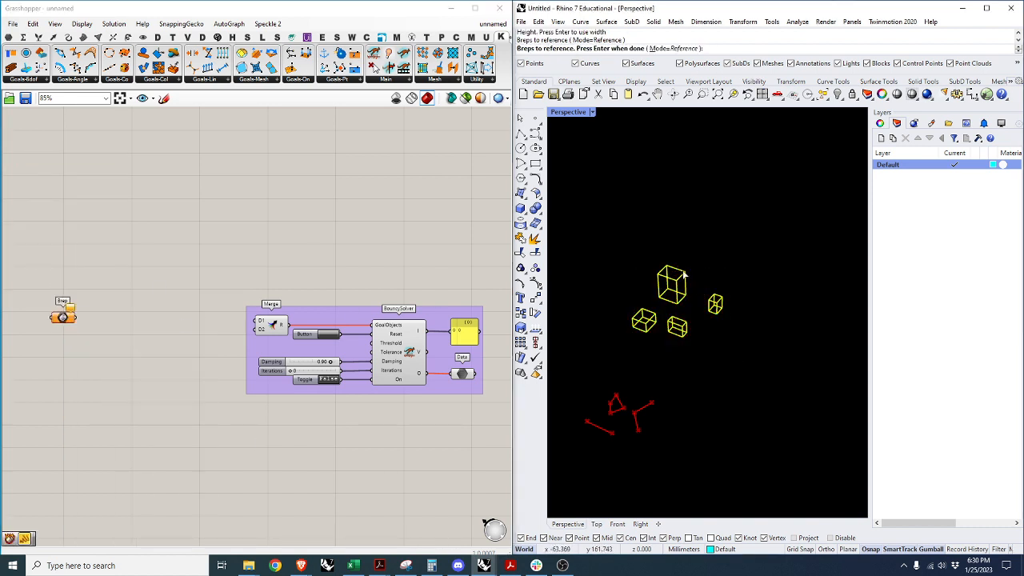
key("Return")
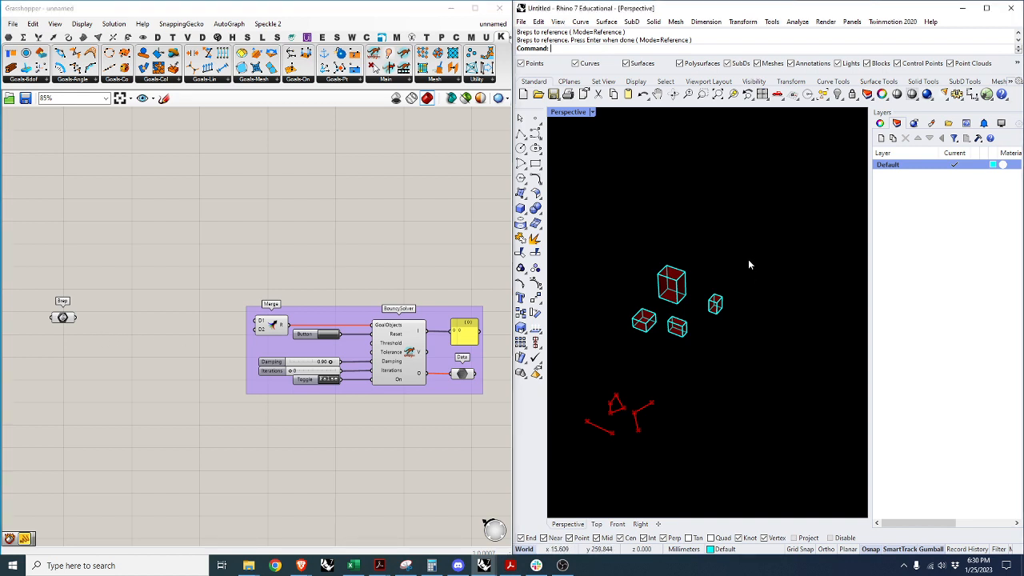
Hide the four original Rhino boxes so only the Grasshopper preview is displayed.
left_click_drag(747, 255, 633, 337)
key("Return")
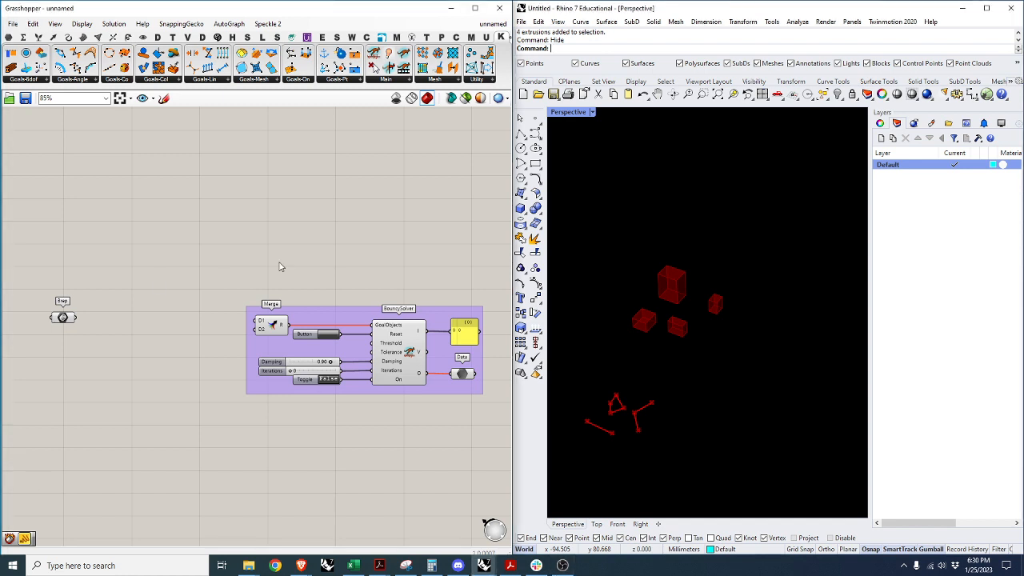
scroll(674, 293, "up", 3)
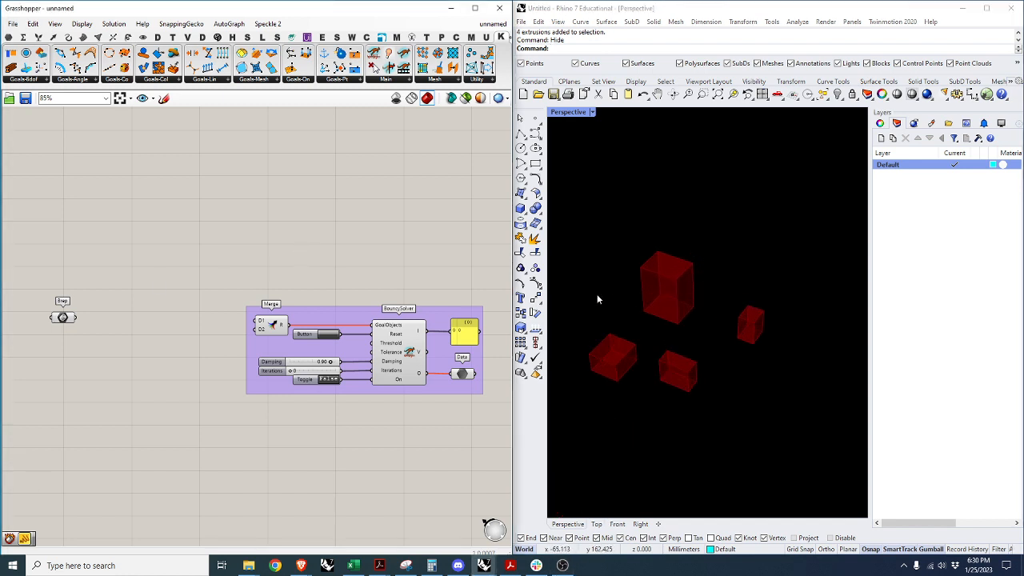
scroll(710, 321, "up", 2)
Add a Mesh Brep component beside the Brep parameter and feed the four referenced boxes into its B input.
left_click_drag(66, 318, 56, 321)
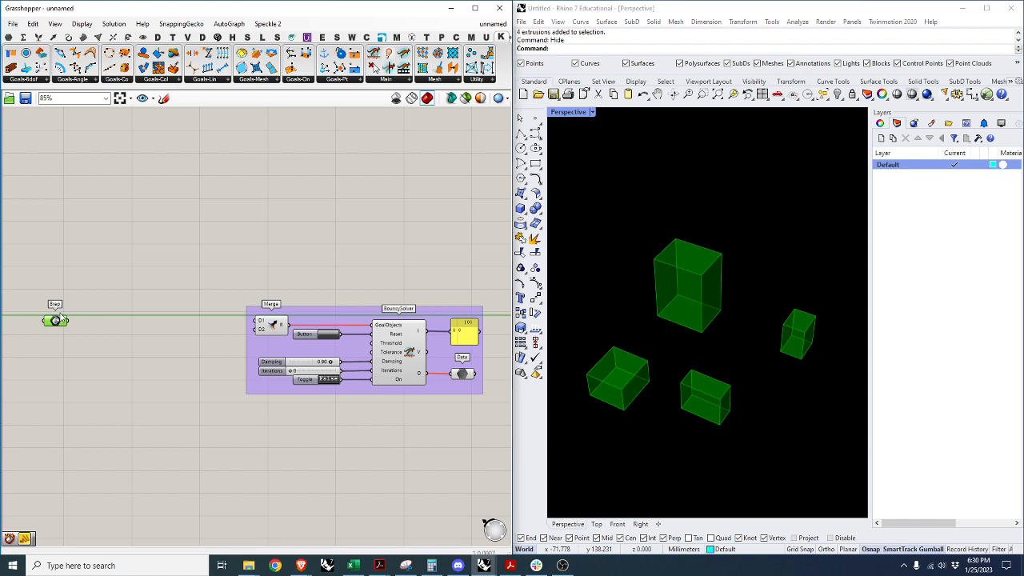
double_click(112, 320)
type("mesh")
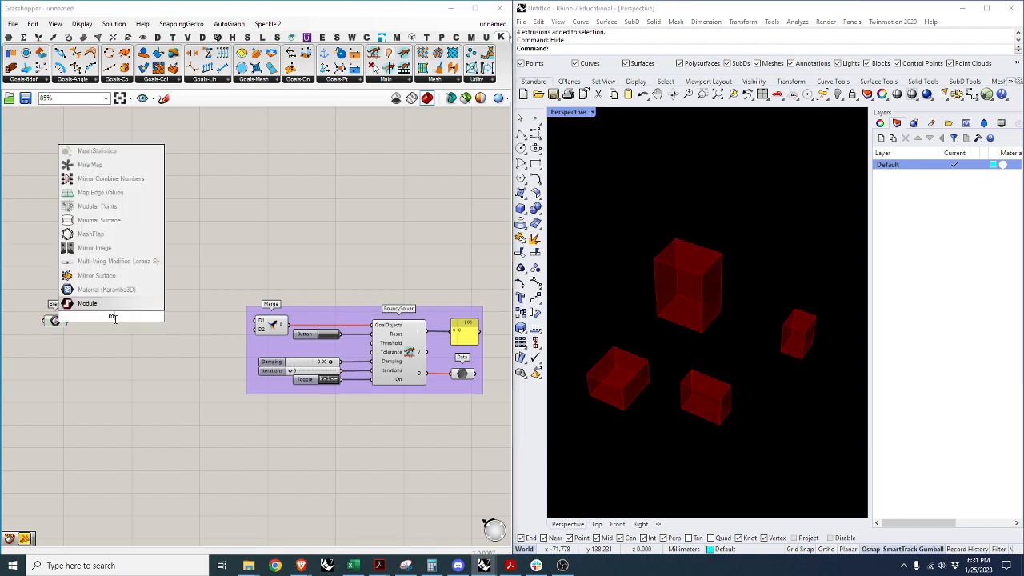
type(" brep")
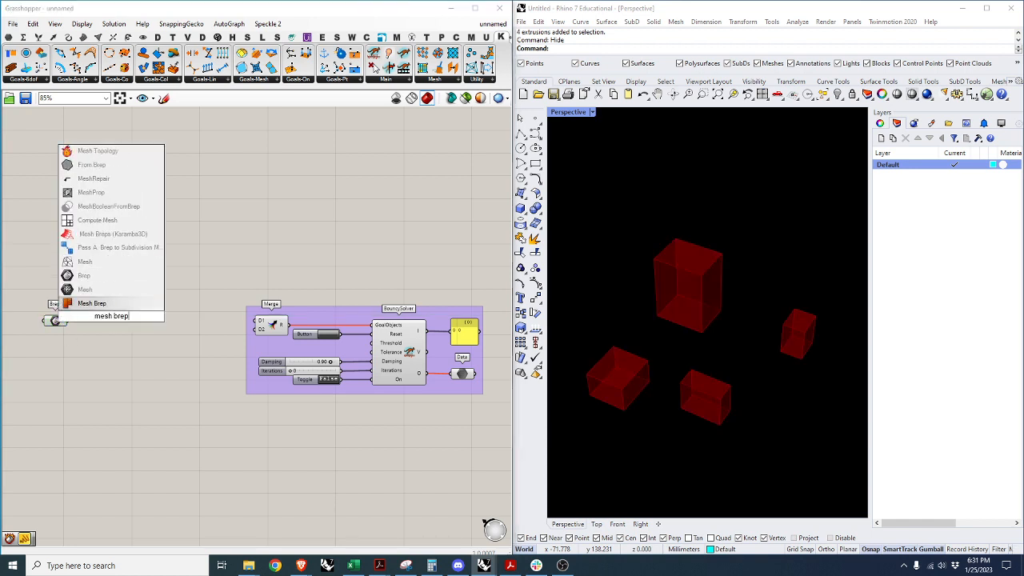
key("Return")
mouse_move(72, 323)
left_mouse_down()
mouse_move(96, 319)
mouse_move(109, 331)
left_mouse_up()
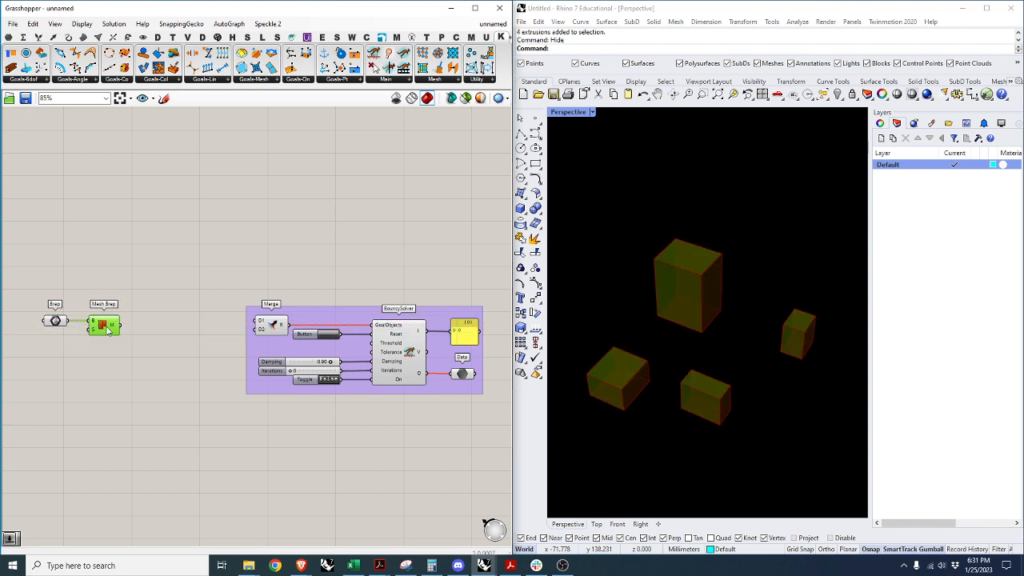
Turn off the preview of the Brep parameter so only the mesh version of the boxes is displayed.
right_click(54, 275)
left_click(76, 290)
left_click_drag(57, 321, 56, 322)
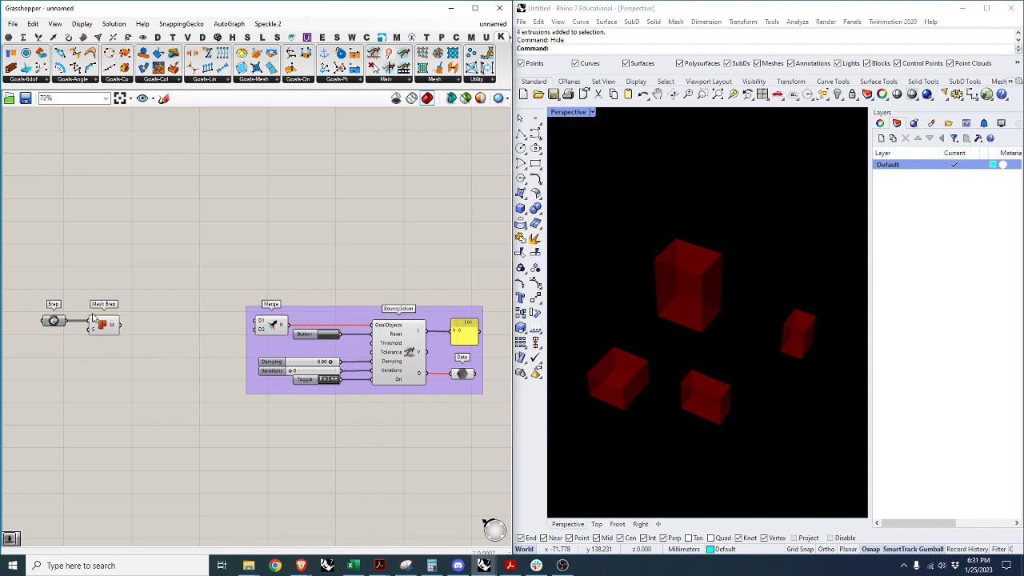
Add a Kangaroo RigidBody component between Mesh Brep and the solver group.
scroll(94, 318, "up", 1)
double_click(144, 317)
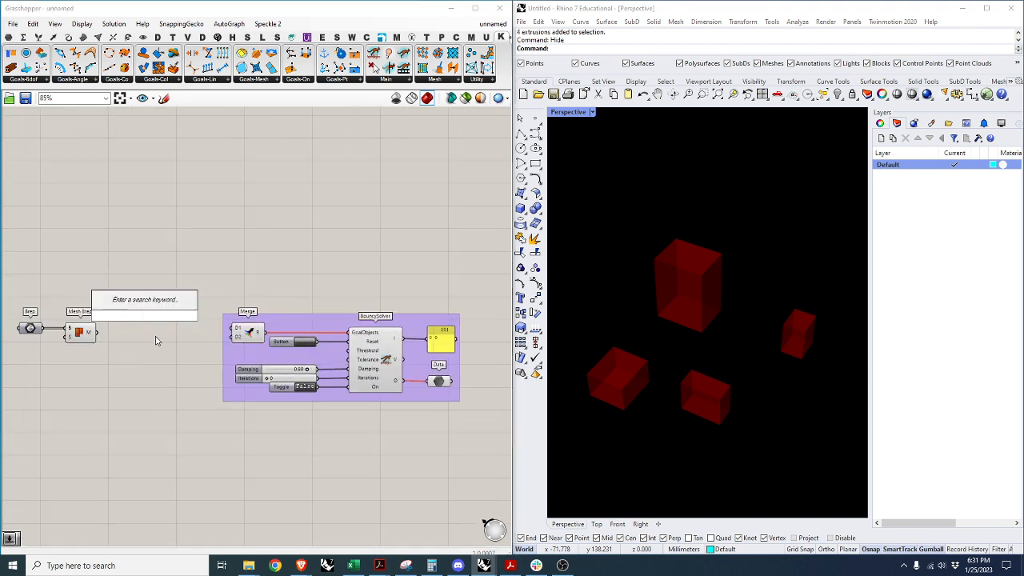
type("rigidbody")
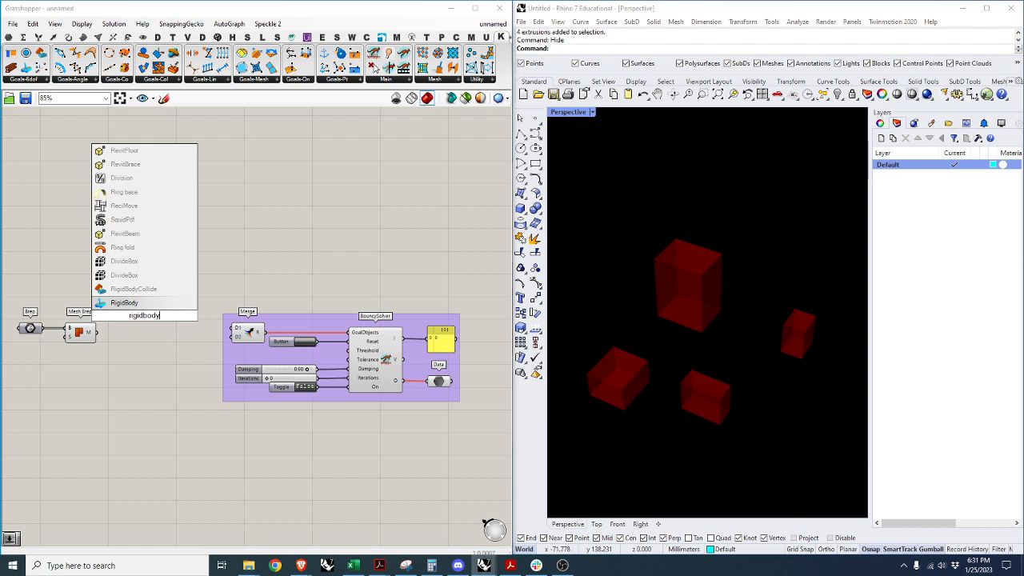
left_click(143, 305)
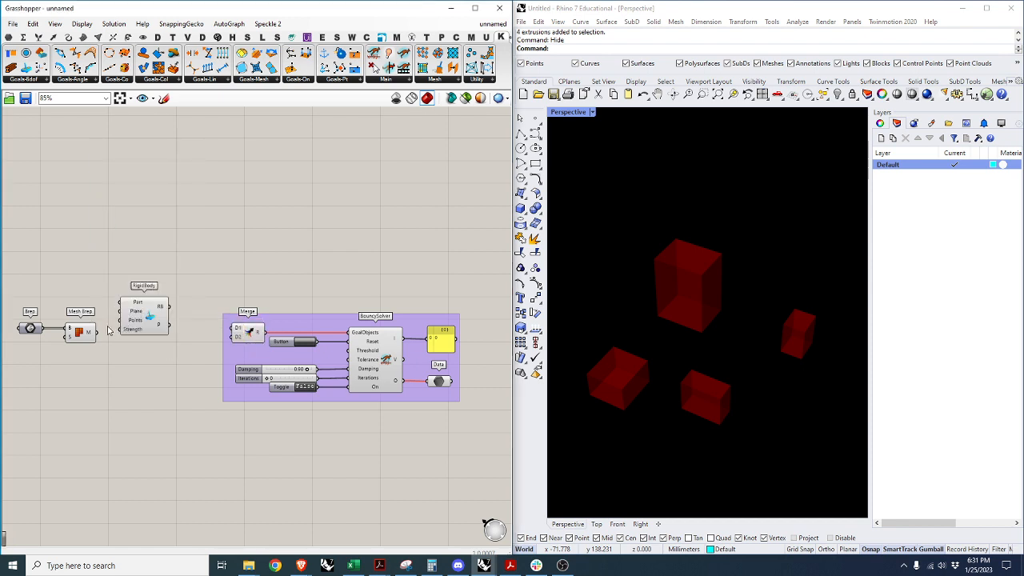
left_click_drag(145, 319, 163, 355)
scroll(64, 333, "up", 3)
left_click(144, 381)
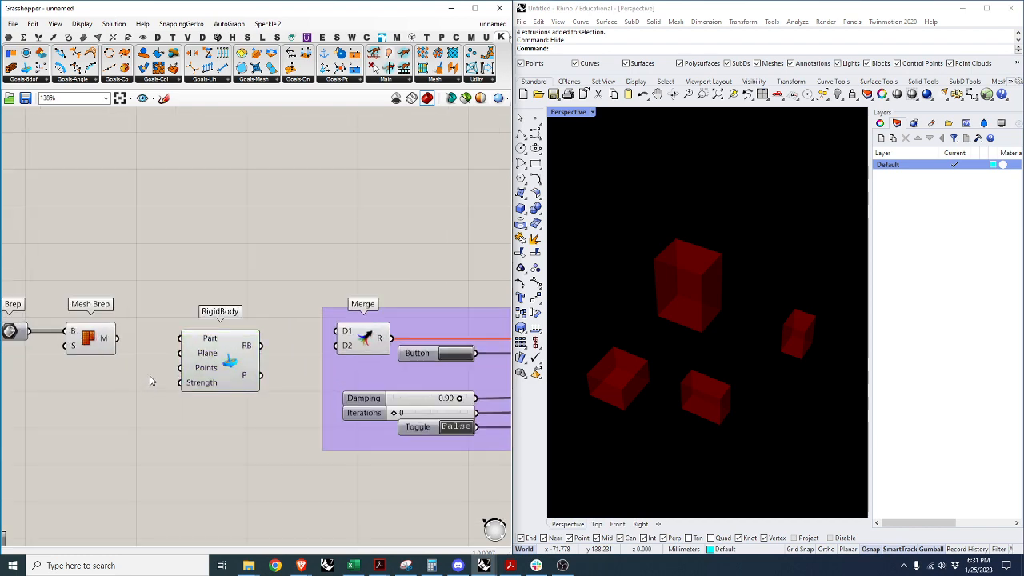
Make room after Mesh Brep, insert a Graft Tree component, and route the meshes through it into RigidBody's Part input.
right_click_drag(64, 384, 123, 376)
left_click_drag(141, 375, 78, 330)
left_click_drag(148, 334, 91, 335)
left_click(147, 372)
double_click(165, 331)
type("graft")
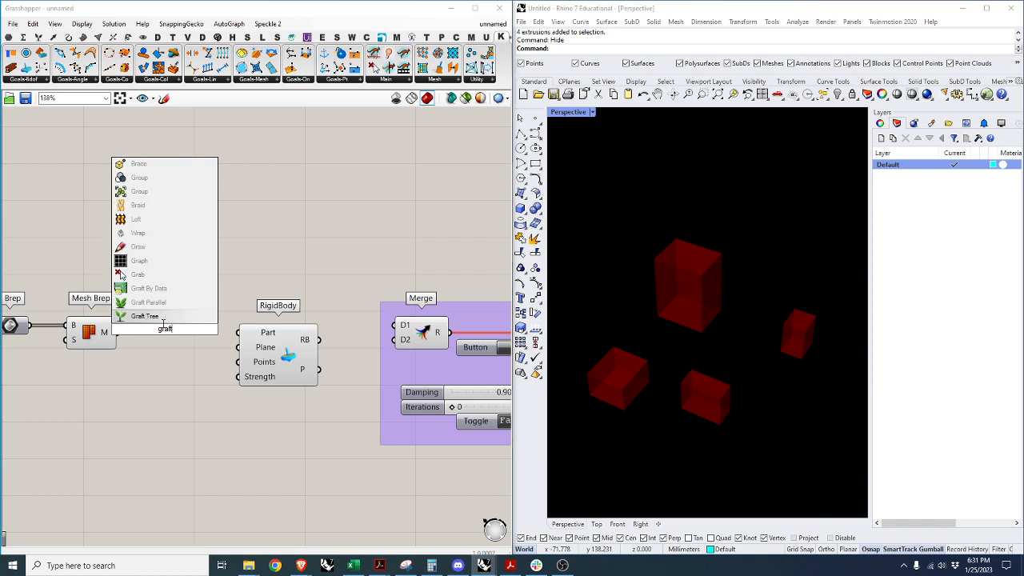
key("Return")
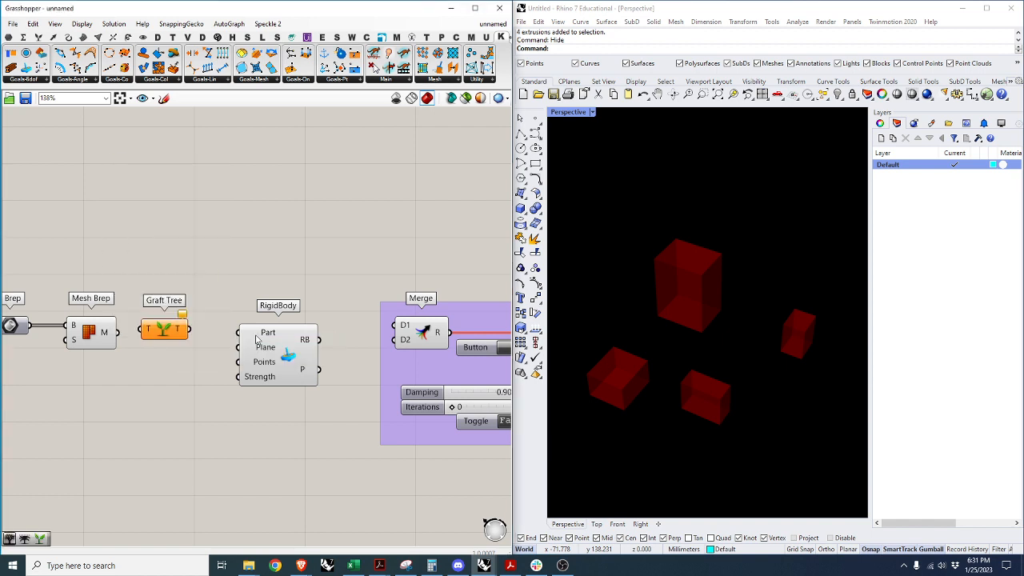
right_click(256, 340)
left_click(196, 404)
left_click_drag(178, 346, 189, 349)
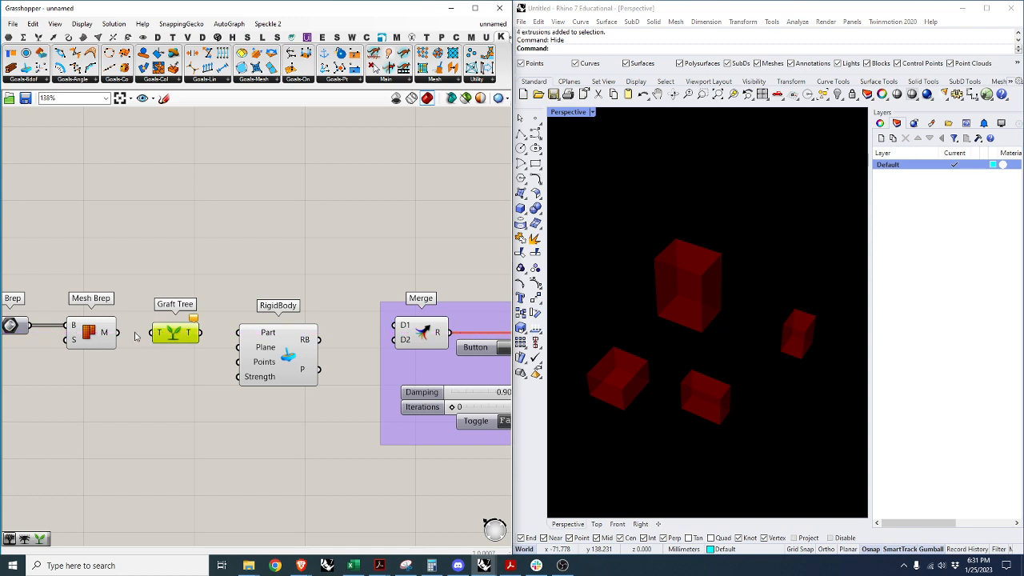
left_click_drag(118, 333, 238, 333)
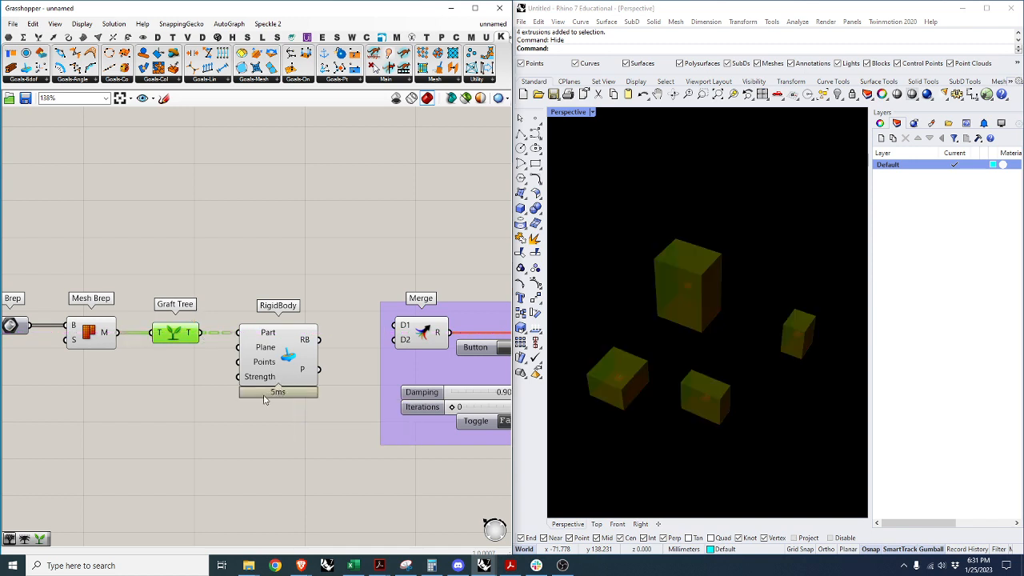
Add Weaverbird's Vertices component below Graft Tree, feed it the Mesh Brep output, and connect its points to RigidBody's Points input.
double_click(151, 402)
type("w")
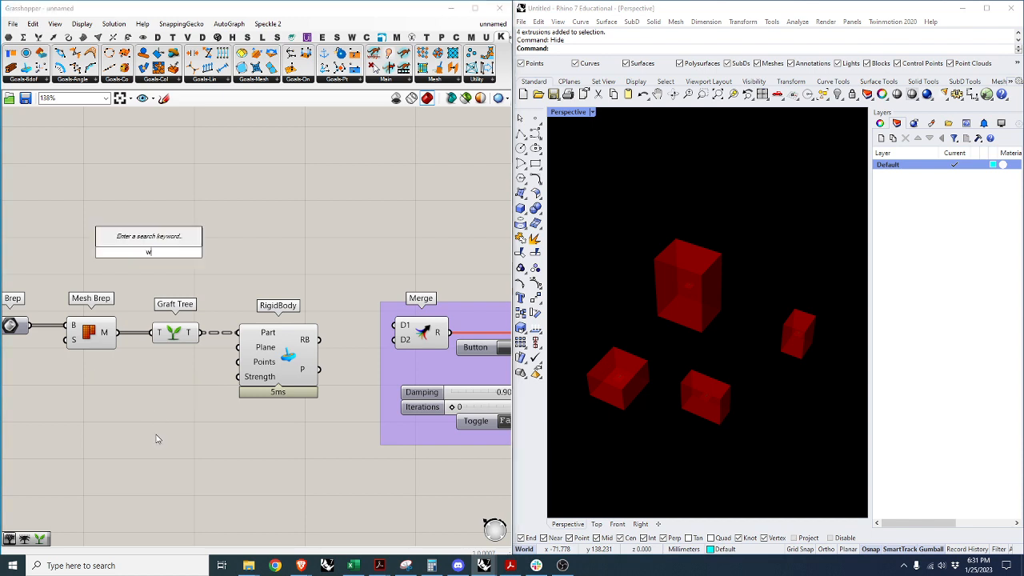
type("eaverbird")
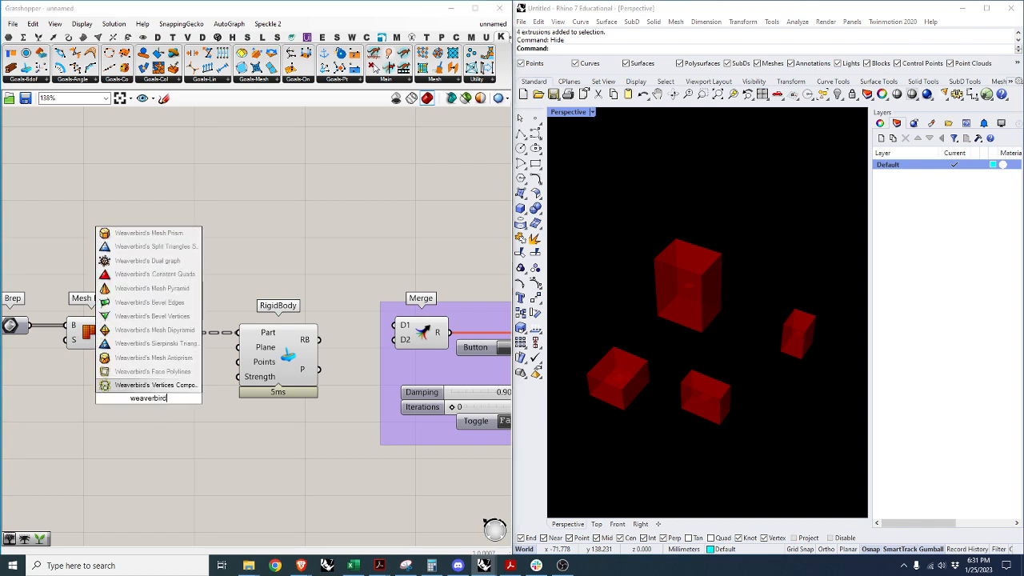
key("Return")
left_click_drag(140, 398, 146, 402)
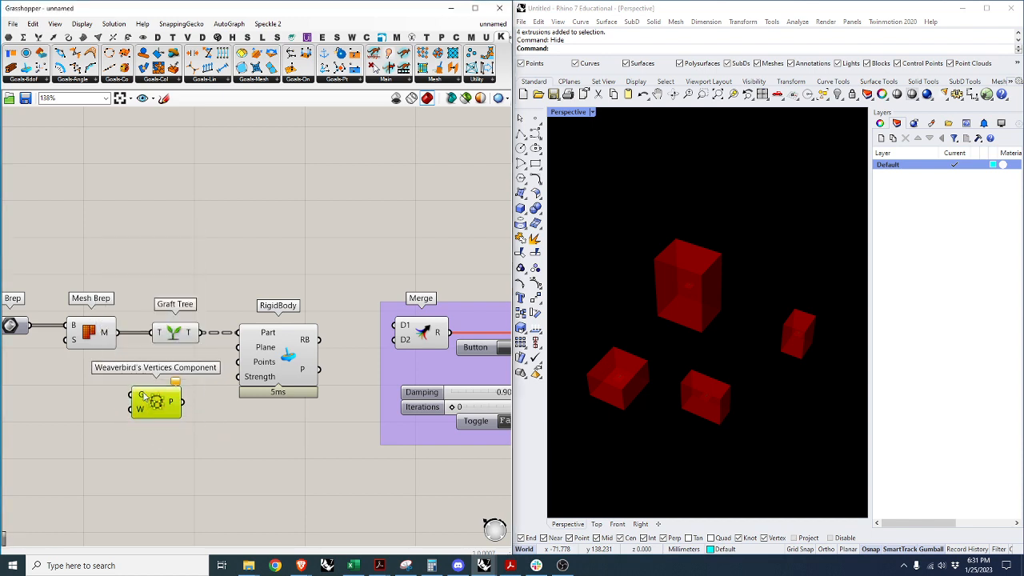
left_click_drag(117, 333, 253, 365)
left_click(190, 452)
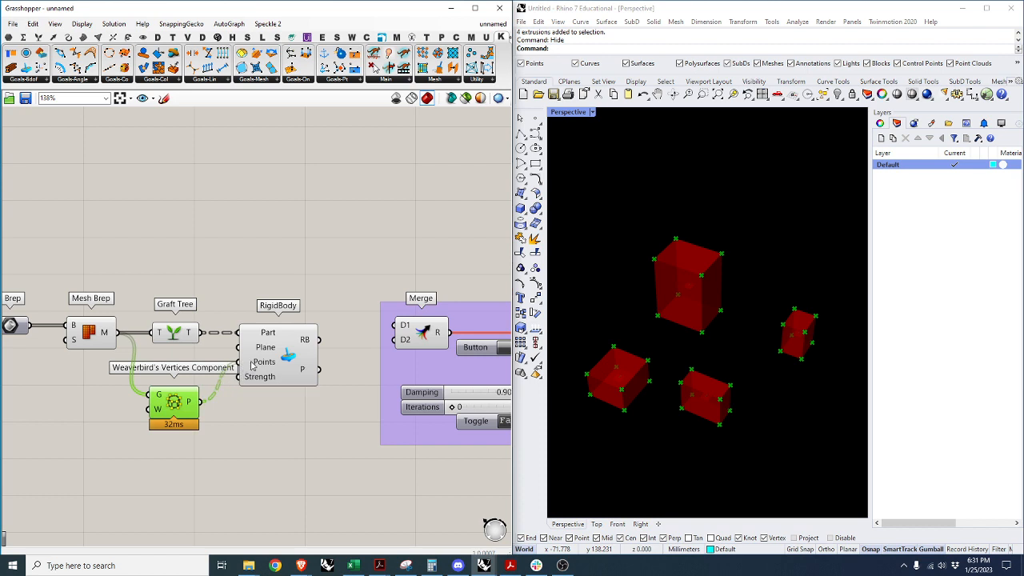
mouse_move(265, 352)
left_click_drag(178, 410, 177, 369)
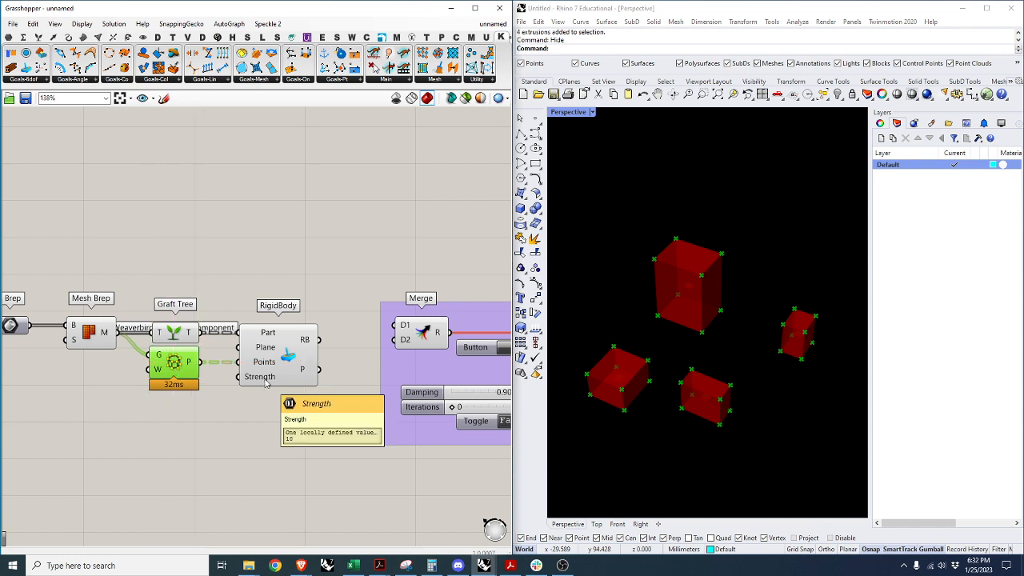
Reposition the rigid-body components together and connect RigidBody's RB output to the solver's Merge D1 input.
scroll(120, 354, "down", 3)
left_click_drag(224, 401, 40, 309)
left_click_drag(180, 362, 152, 352)
left_click(214, 344)
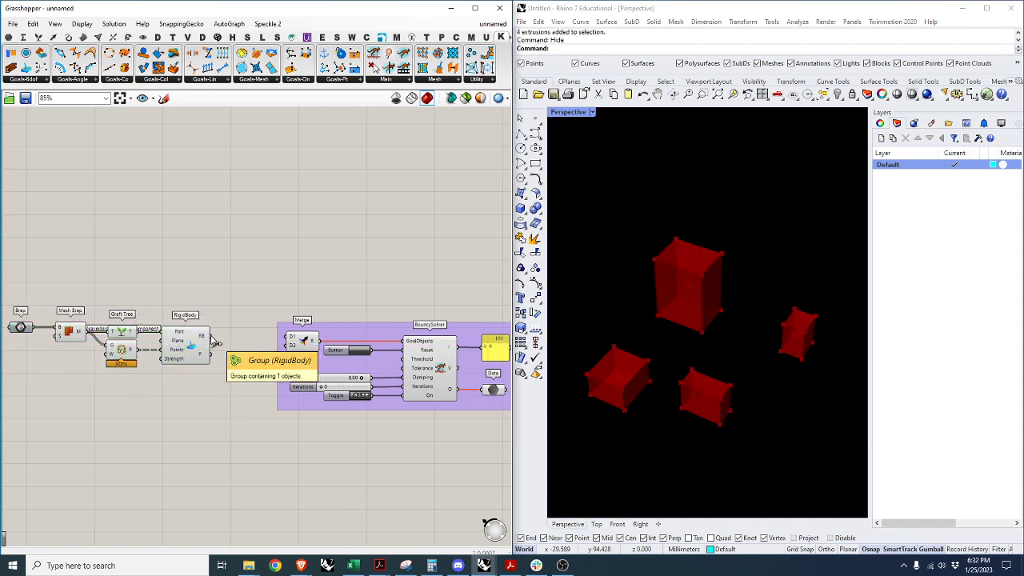
left_click_drag(212, 335, 291, 336)
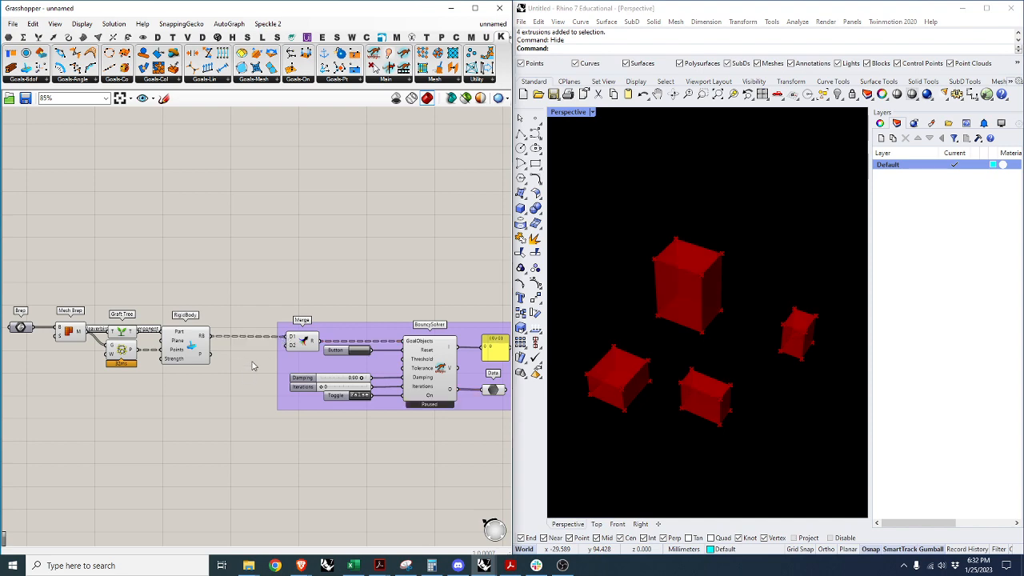
Flatten the RB output of the RigidBody component.
scroll(192, 363, "up", 2)
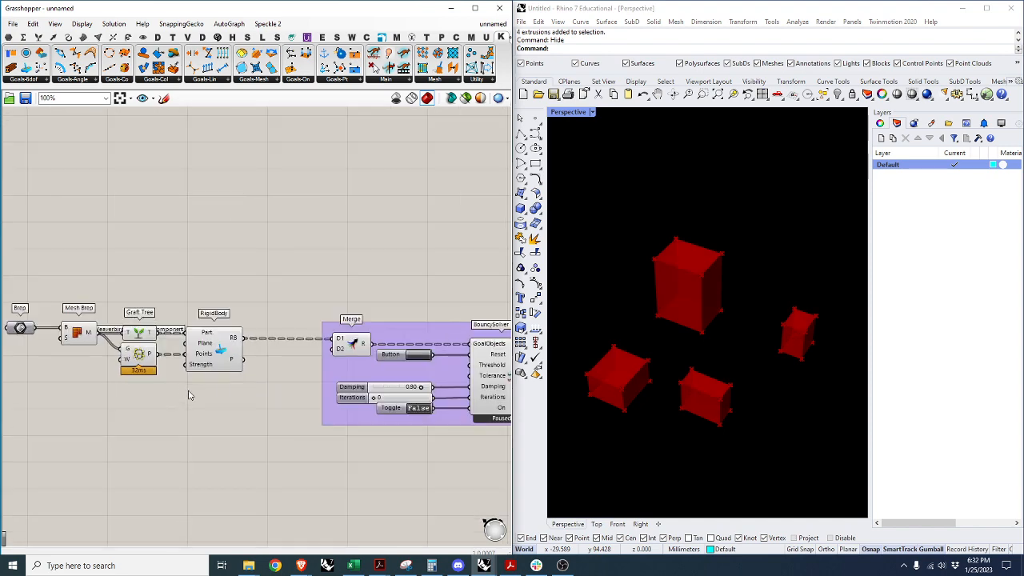
left_click_drag(222, 404, 32, 317)
left_click_drag(202, 343, 201, 346)
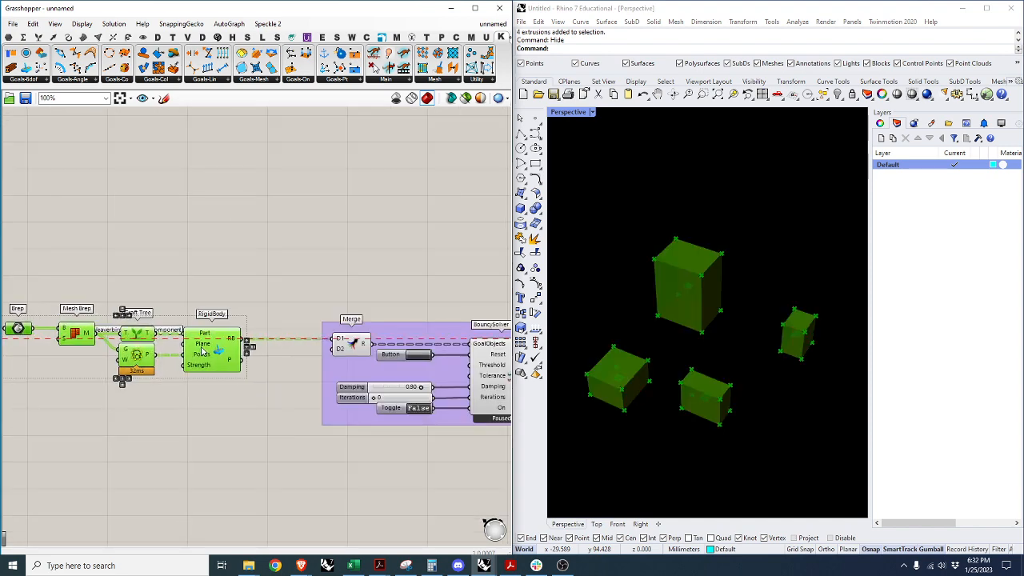
left_click(249, 374)
scroll(231, 344, "up", 4)
right_click(232, 346)
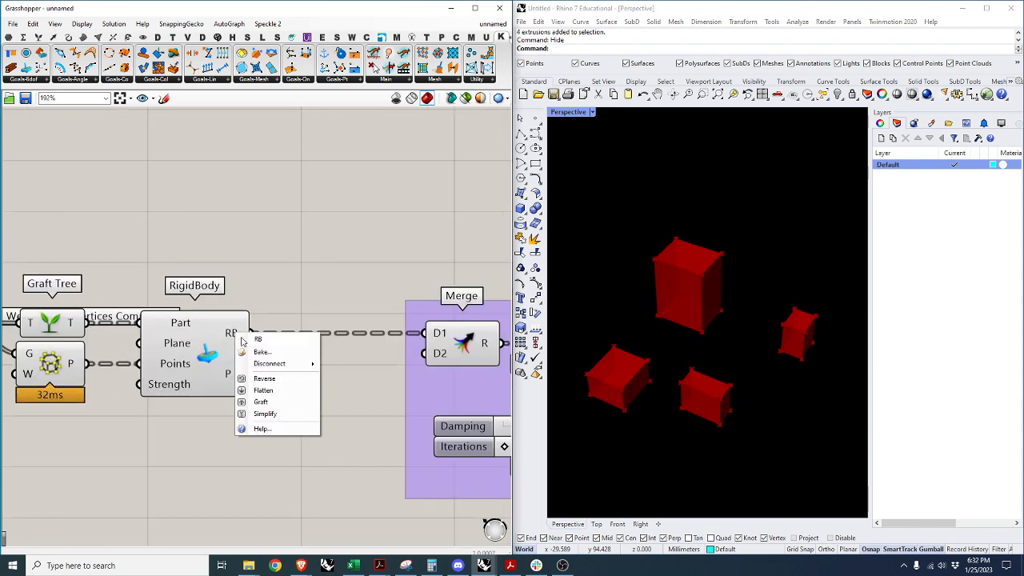
left_click(280, 390)
scroll(166, 328, "down", 2)
scroll(164, 330, "down", 3)
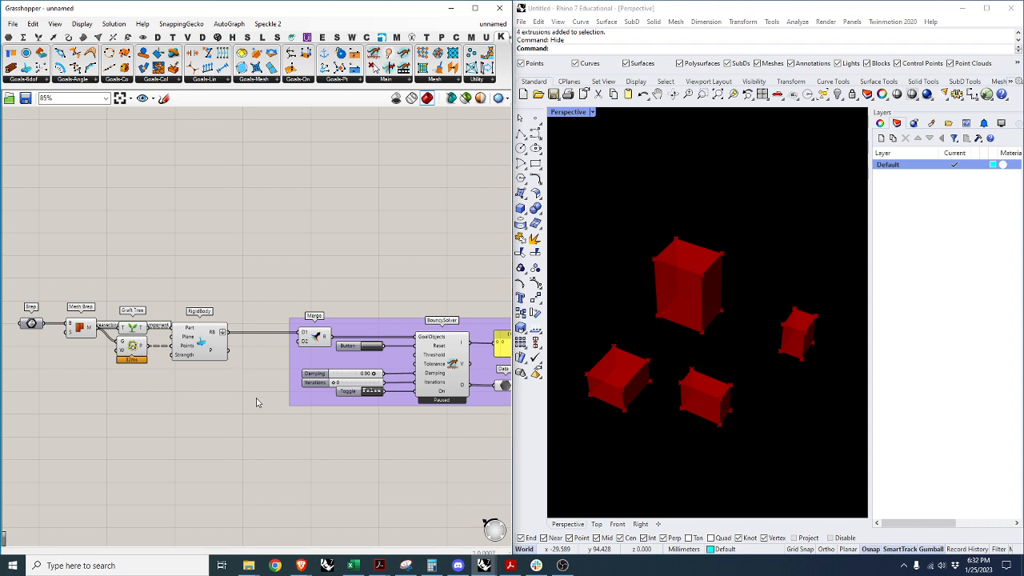
Add a MagnetSnap component below RigidBody and connect the Weaverbird vertices to its Points input.
scroll(192, 381, "up", 1)
double_click(194, 411)
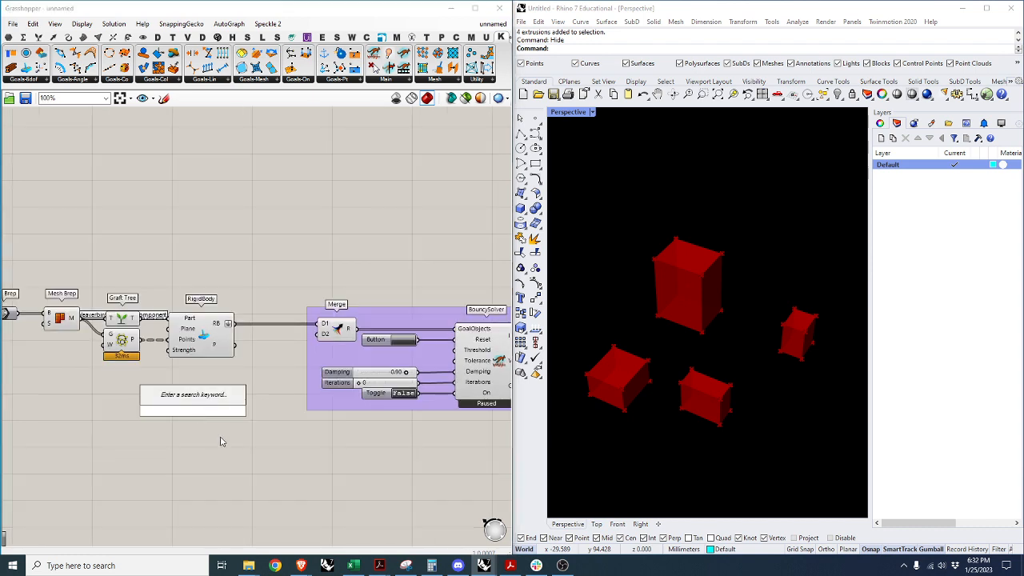
type("magnet")
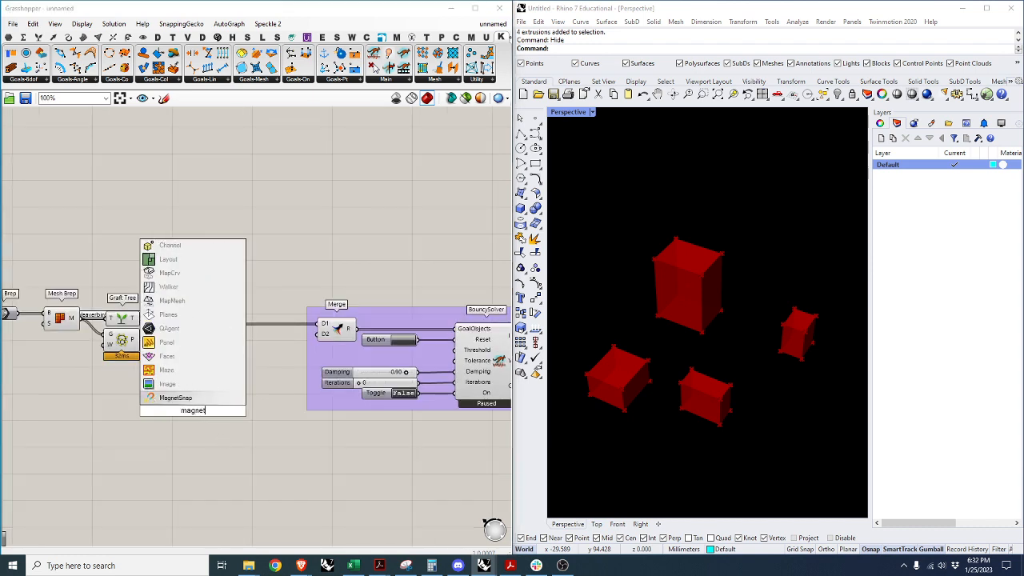
left_click(177, 398)
left_click_drag(195, 423, 206, 423)
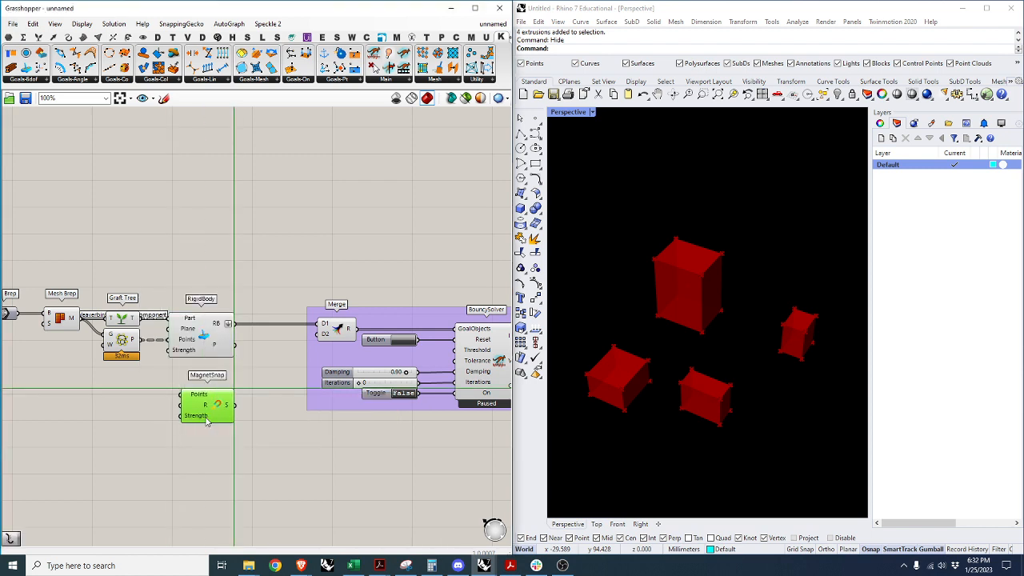
left_click(187, 475)
scroll(140, 360, "up", 2)
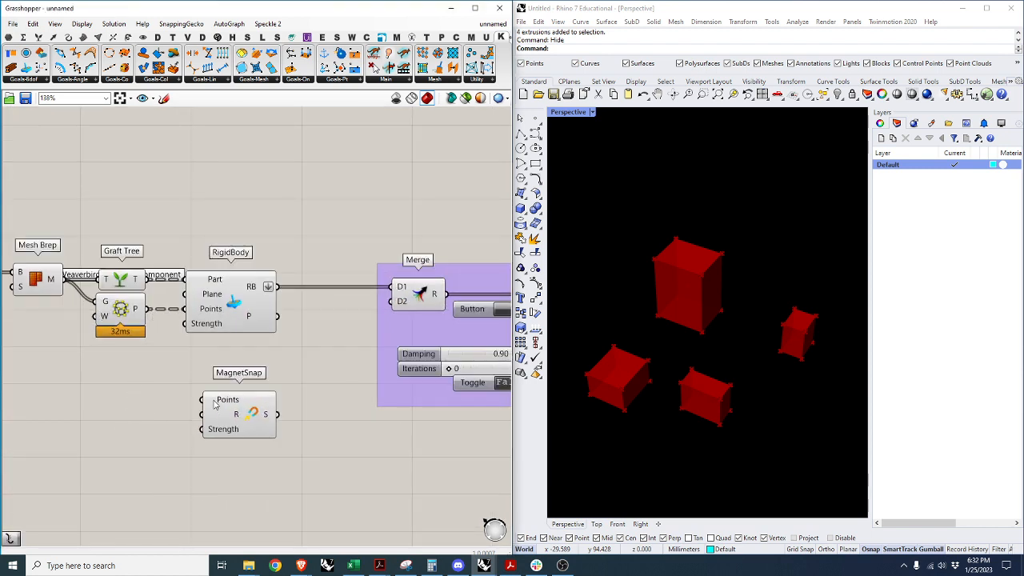
left_click_drag(148, 309, 213, 408)
left_click(135, 306)
left_click(122, 282)
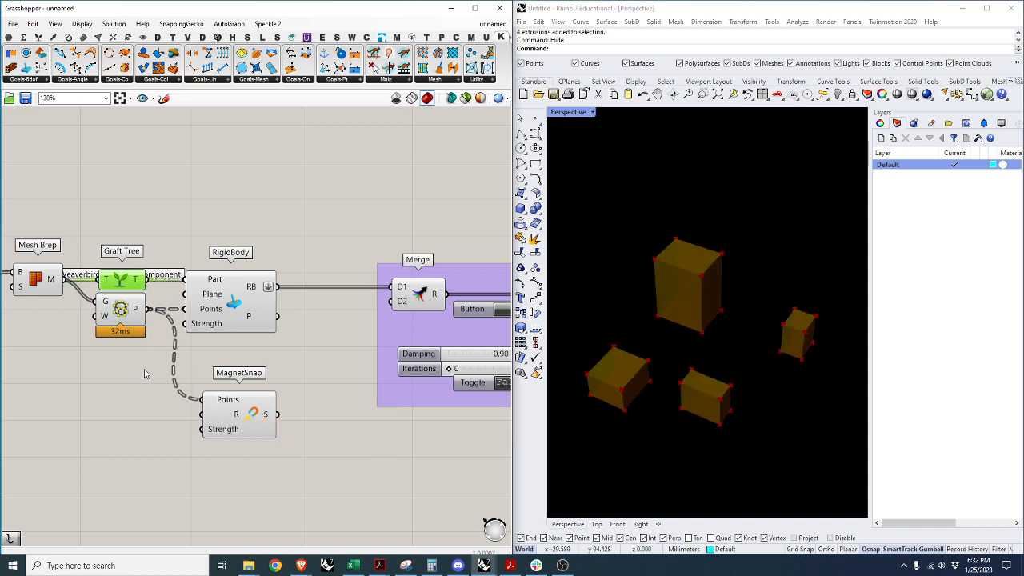
Turn off the previews of the Mesh Brep, Graft Tree, Weaverbird vertices and RigidBody components.
left_click_drag(141, 390, 29, 226)
scroll(210, 308, "down", 2)
right_click(157, 336)
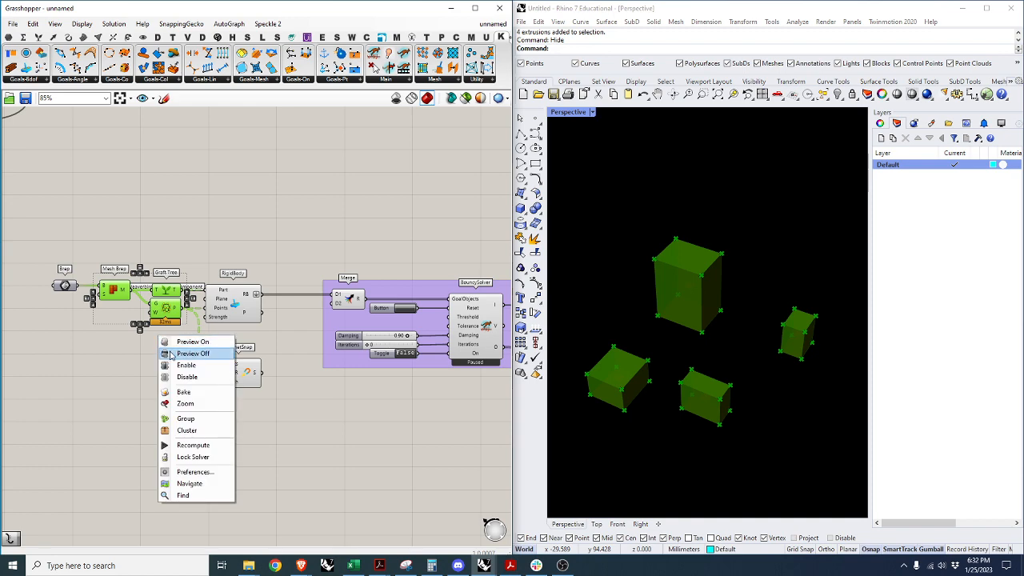
left_click(188, 355)
scroll(228, 342, "up", 3)
left_click(243, 301)
right_click(238, 258)
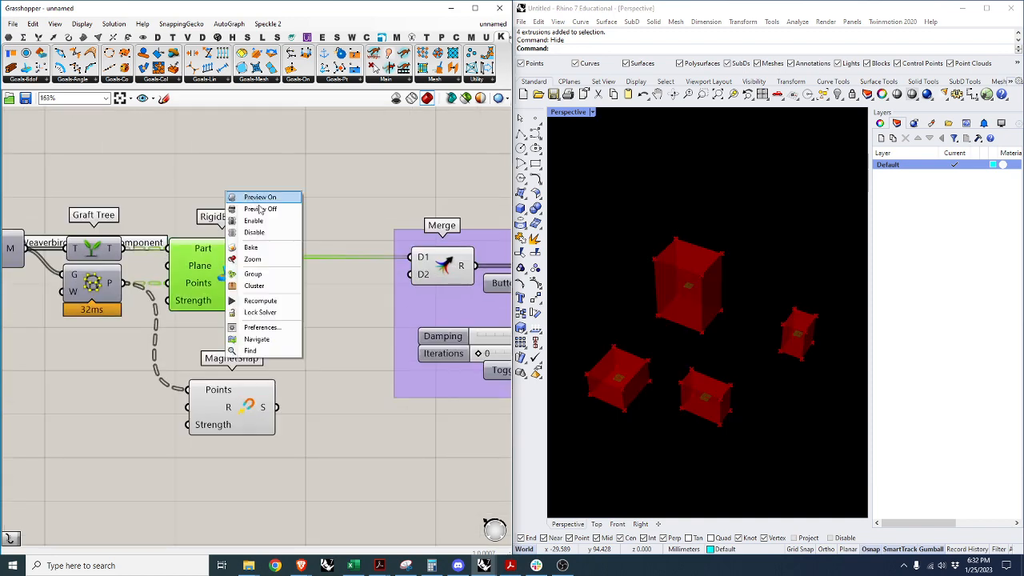
left_click(248, 209)
scroll(171, 271, "down", 2)
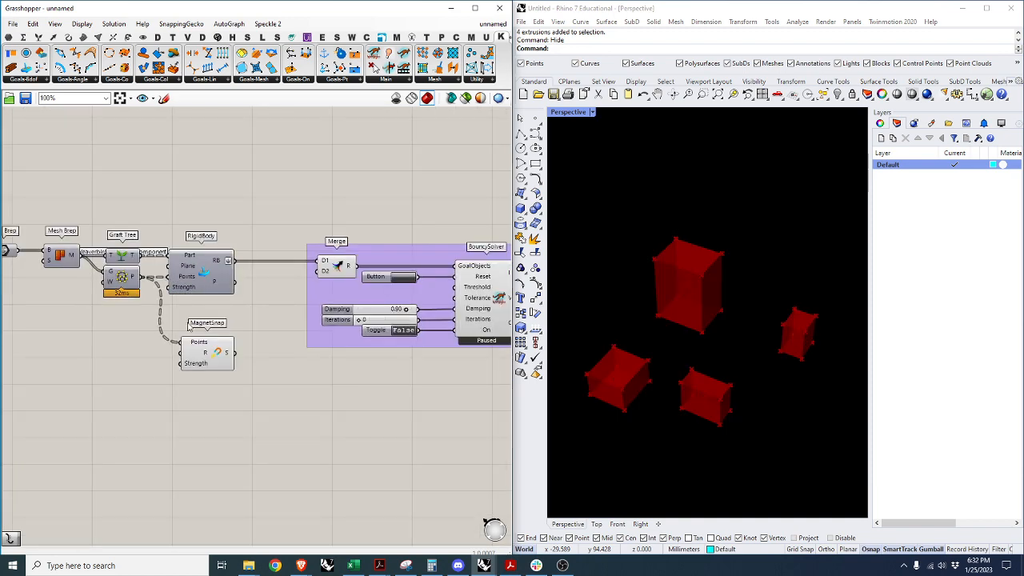
Add a number slider with the value 10.0 beside MagnetSnap's Range input.
scroll(174, 367, "up", 3)
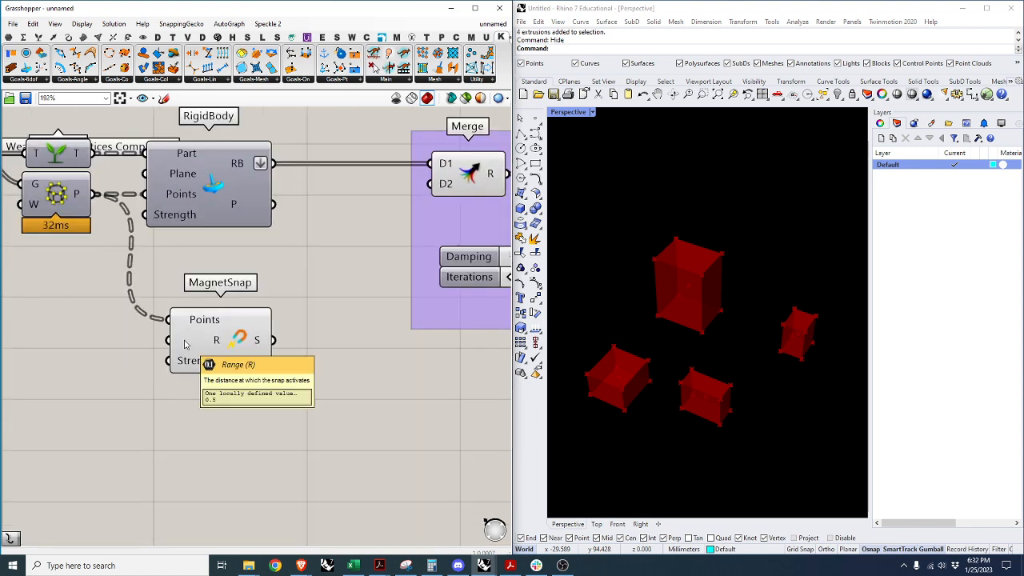
double_click(52, 344)
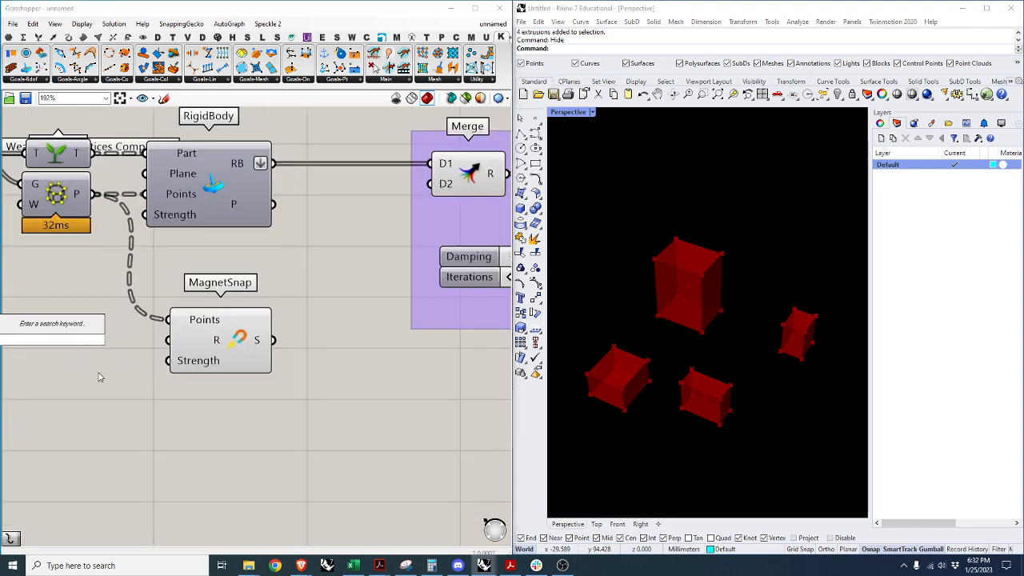
type("10")
key("Return")
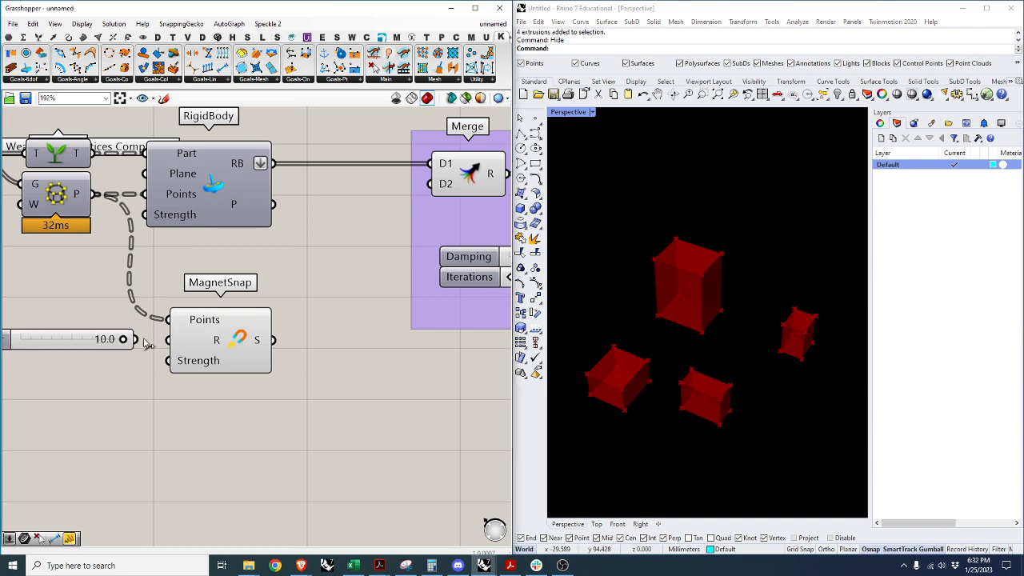
Connect the number slider to MagnetSnap's Range input and set its value to 4.6.
left_click_drag(136, 341, 166, 342)
left_click_drag(73, 344, 44, 343)
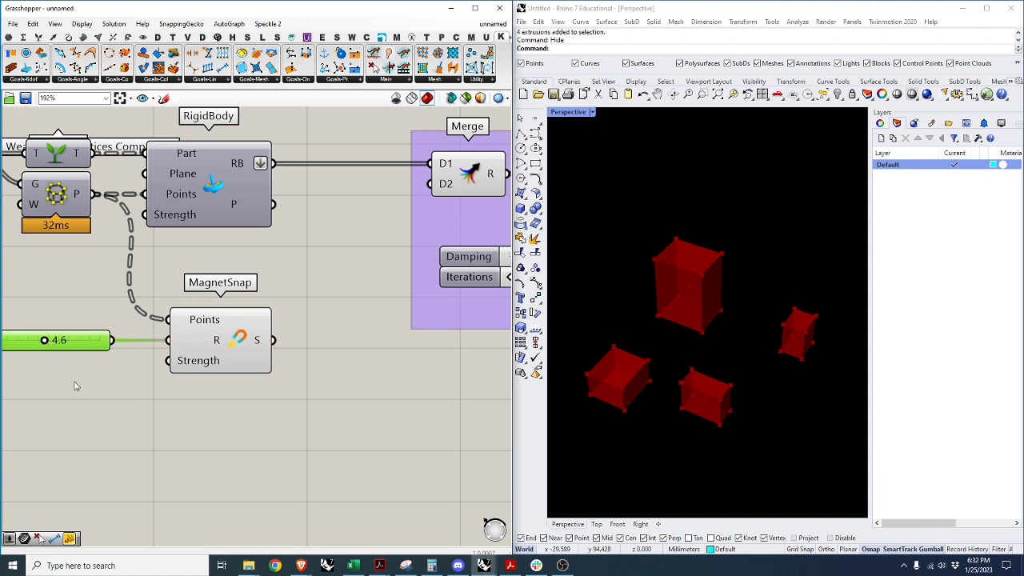
left_click(75, 384)
scroll(252, 343, "down", 2)
scroll(113, 362, "up", 2)
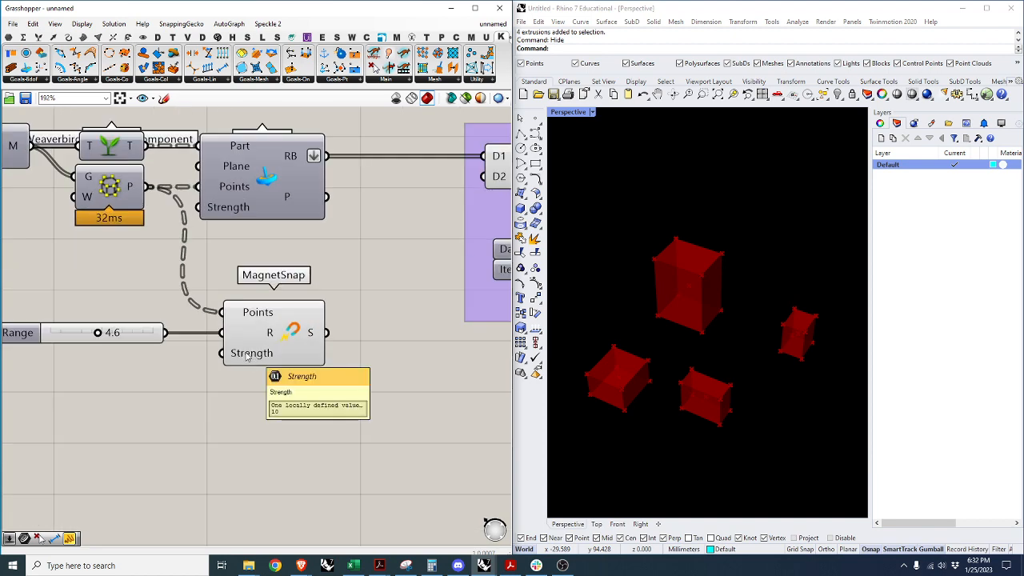
Add a number slider with the value 10 below the Range slider and connect it to MagnetSnap's Strength input.
double_click(88, 373)
type("10")
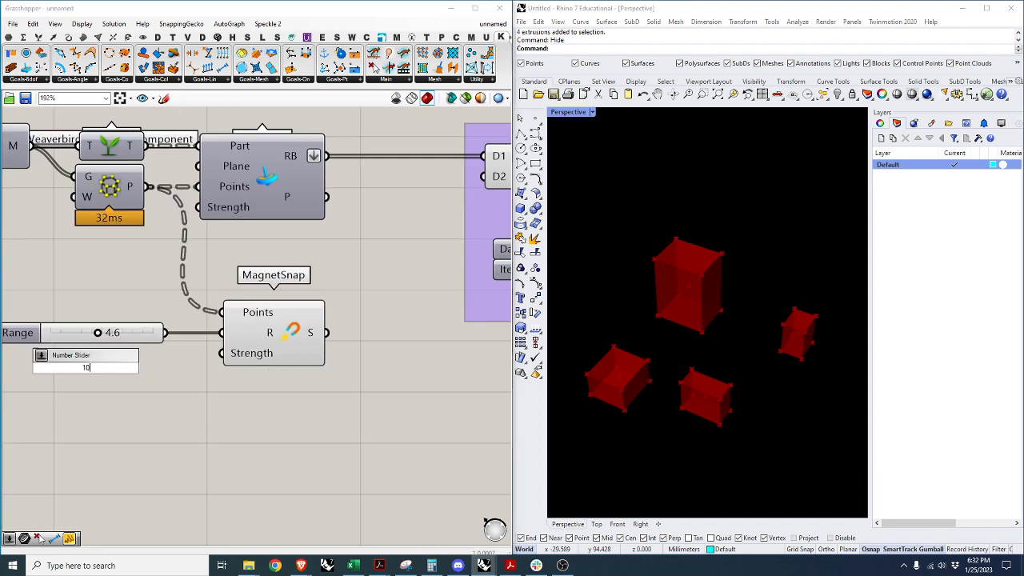
key("Return")
left_click_drag(169, 367, 220, 353)
left_click_drag(103, 376, 103, 364)
left_click(172, 390)
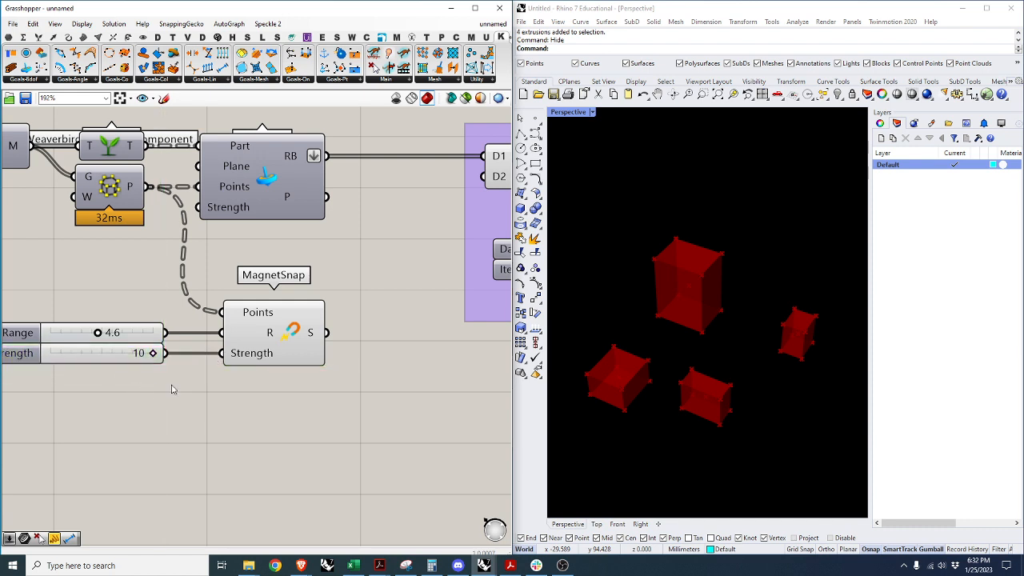
Flatten the Points input of the MagnetSnap component.
scroll(177, 379, "down", 3)
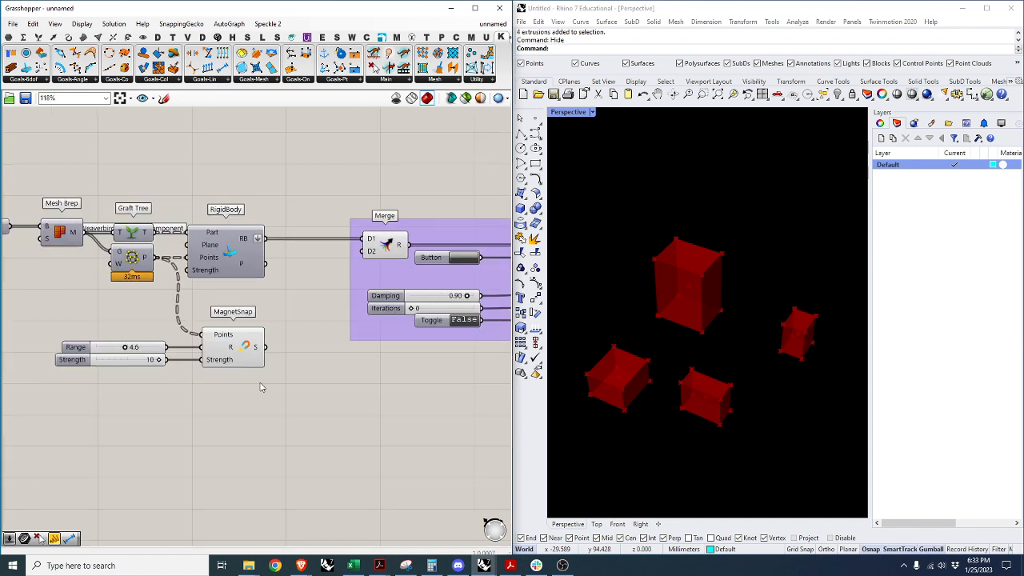
scroll(292, 356, "up", 1)
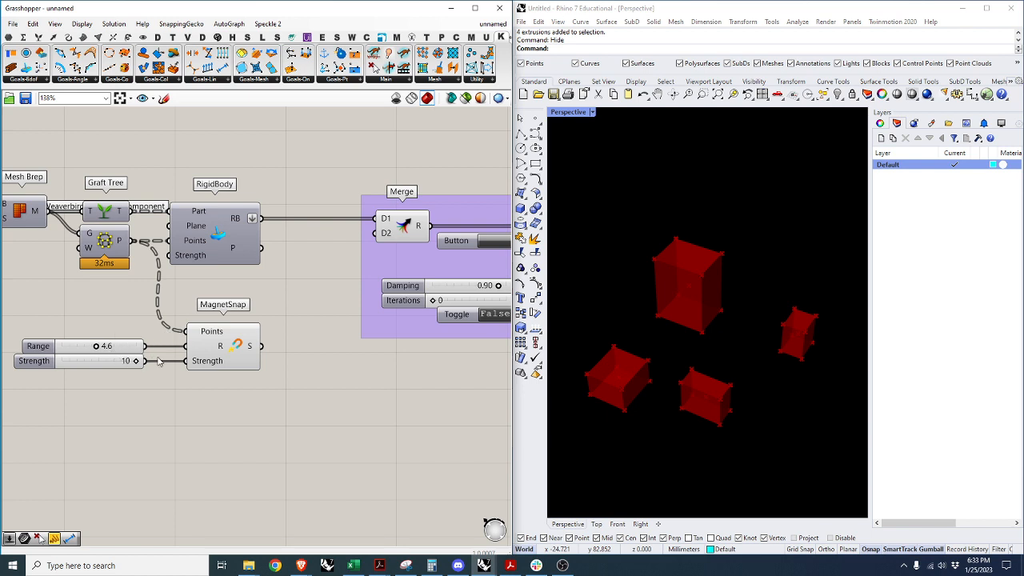
scroll(168, 349, "up", 2)
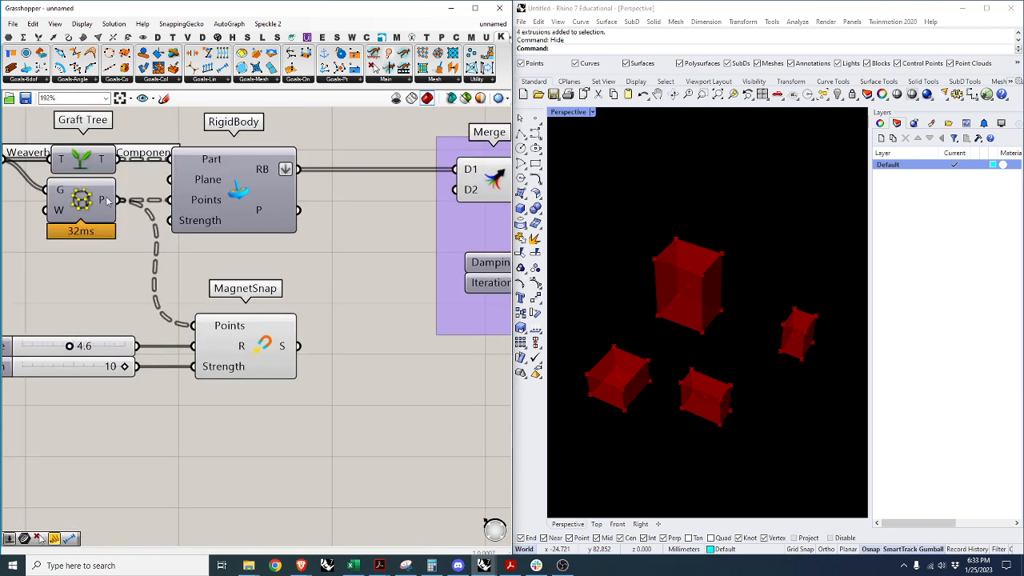
right_click(206, 326)
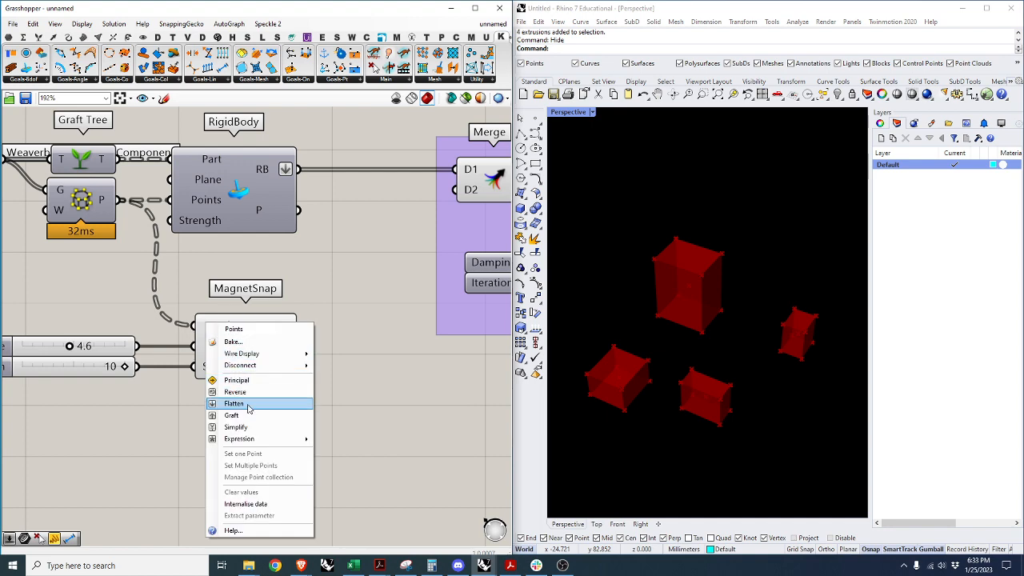
left_click(240, 404)
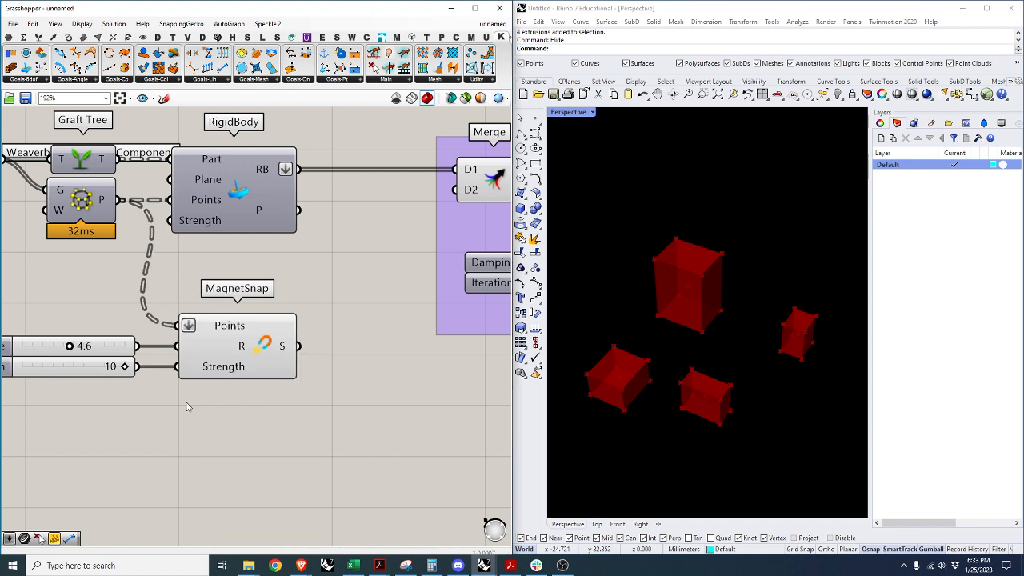
Connect MagnetSnap's S output to the D2 input of the Merge component.
scroll(272, 377, "down", 3)
scroll(292, 400, "up", 3)
left_click_drag(273, 382, 432, 225)
scroll(353, 250, "down", 2)
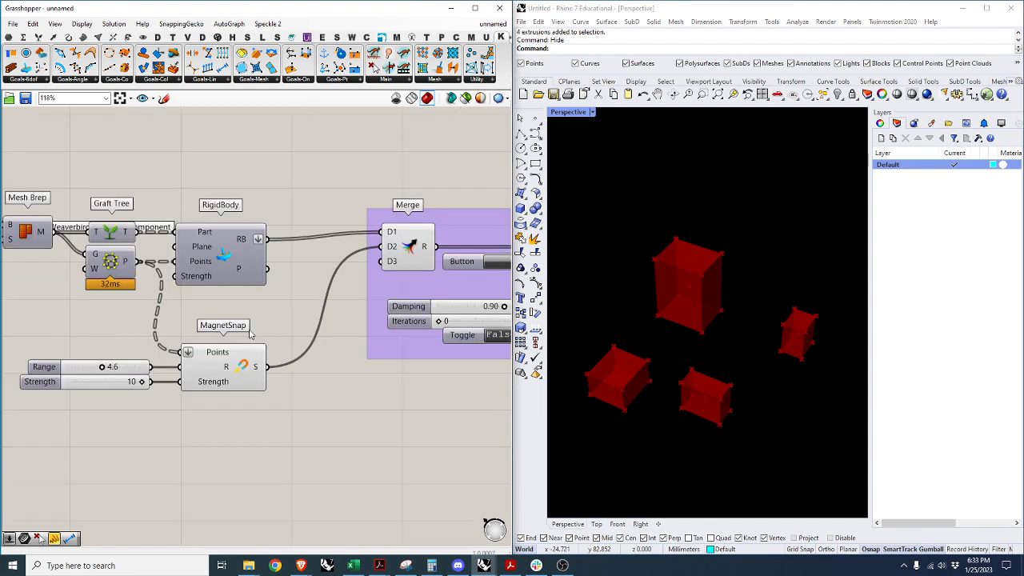
Tidy the layout by shifting the MagnetSnap component and its Range and Strength sliders slightly so they line up below RigidBody.
scroll(279, 314, "down", 2)
left_click_drag(256, 313, 29, 237)
left_click_drag(233, 283, 227, 278)
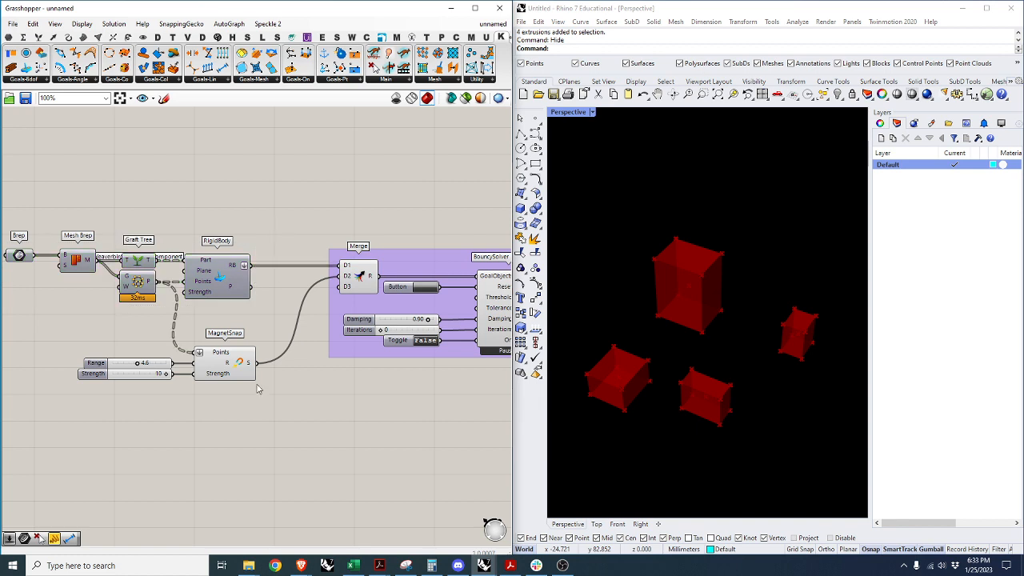
left_click_drag(253, 399, 126, 361)
left_click_drag(241, 376, 236, 374)
left_click(247, 328)
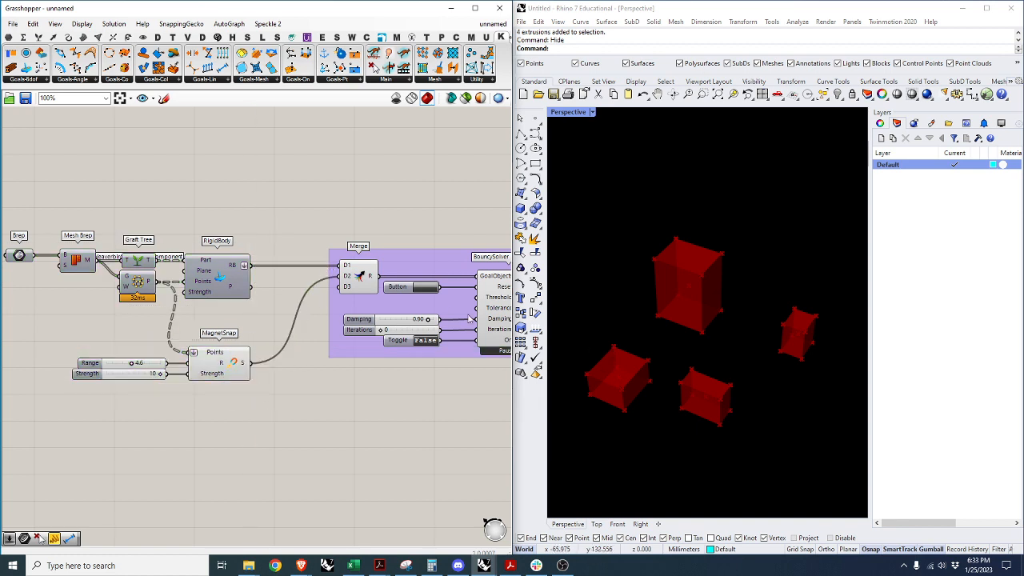
Turn on the BouncySolver with Iterations set to 1 and try to pull a box by its corner in the Rhino viewport.
scroll(250, 340, "down", 2)
scroll(376, 334, "up", 3)
left_click_drag(446, 355, 453, 355)
left_click(451, 414)
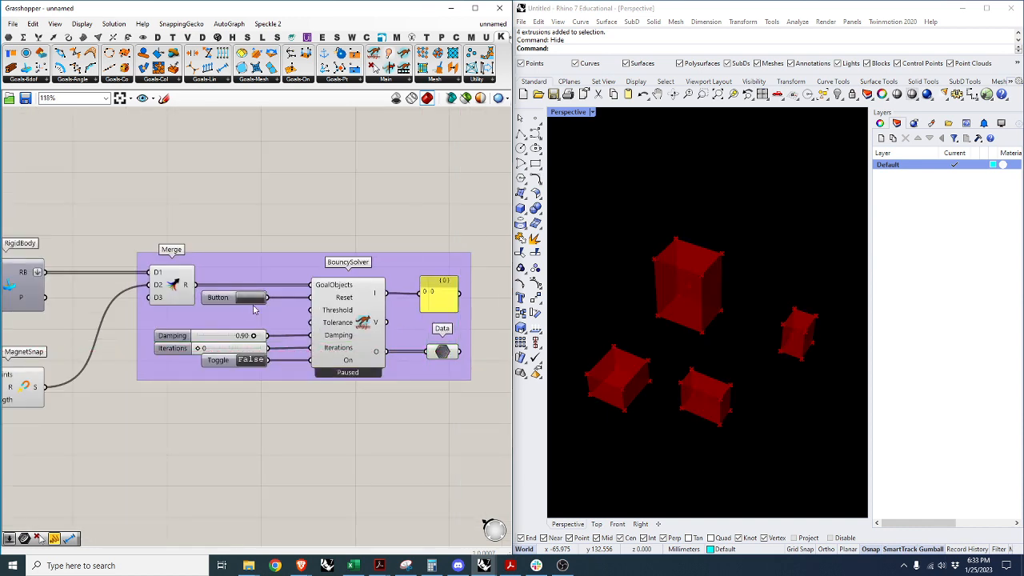
left_click(24, 390)
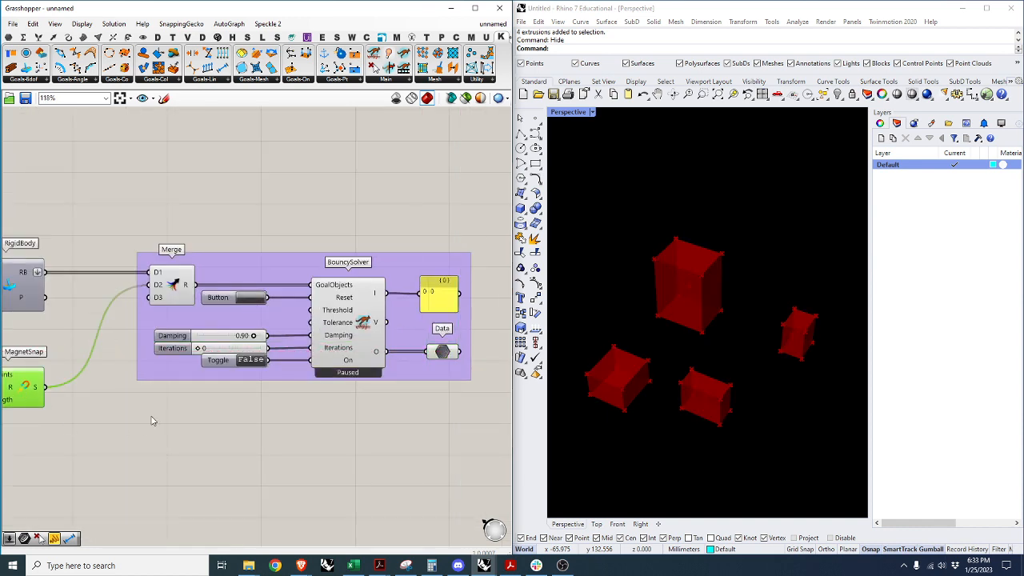
left_click(153, 422)
double_click(252, 360)
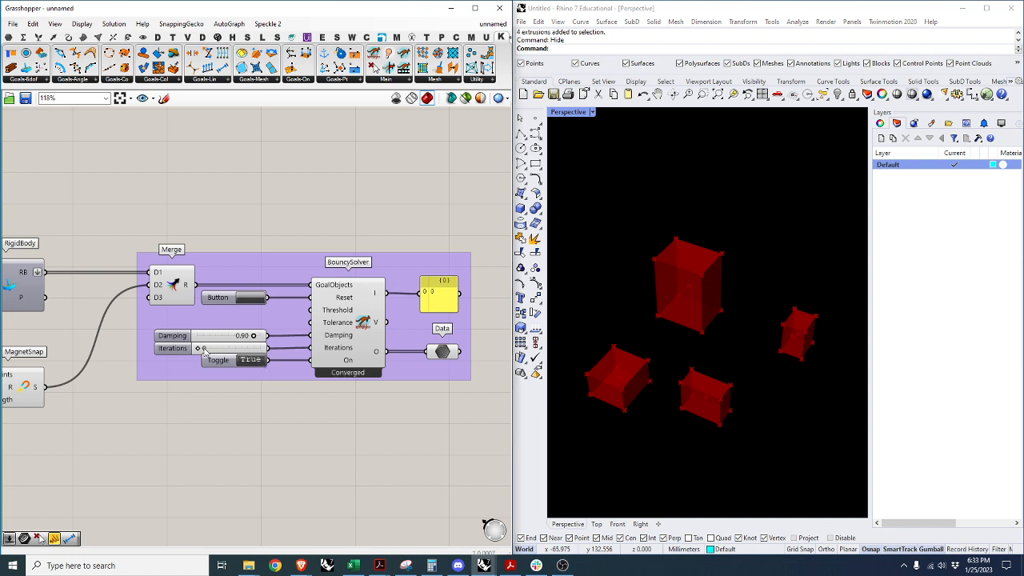
left_click_drag(201, 350, 205, 351)
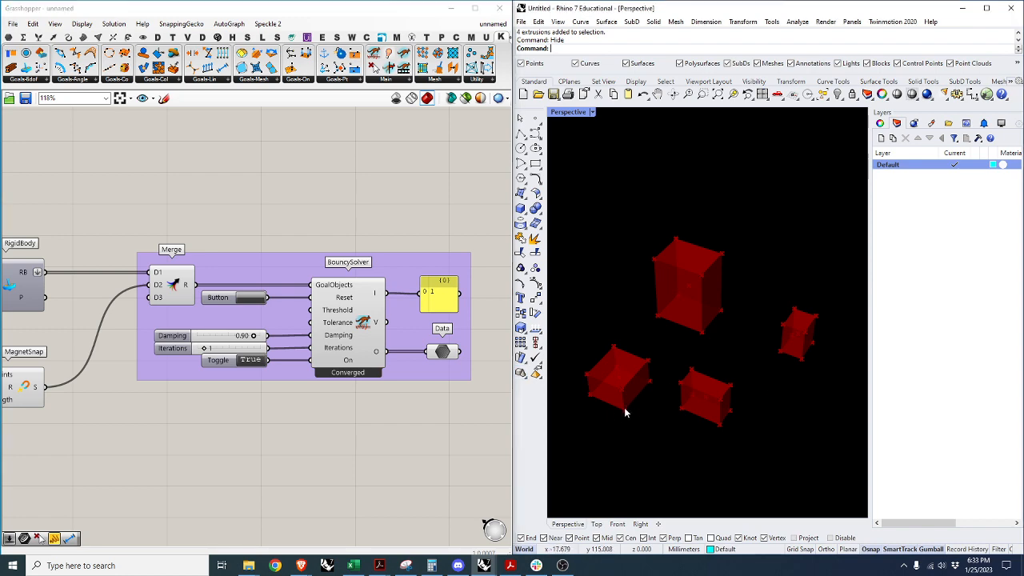
left_click_drag(624, 409, 655, 440)
Set the toggle feeding the BouncySolver's On input to False.
scroll(350, 380, "down", 4)
scroll(144, 390, "up", 5)
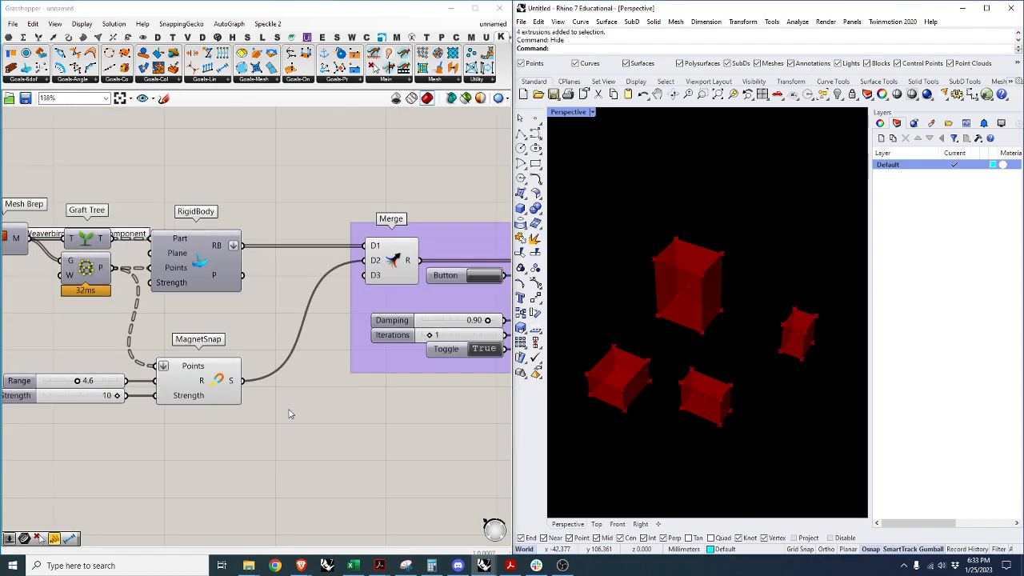
scroll(235, 335, "down", 3)
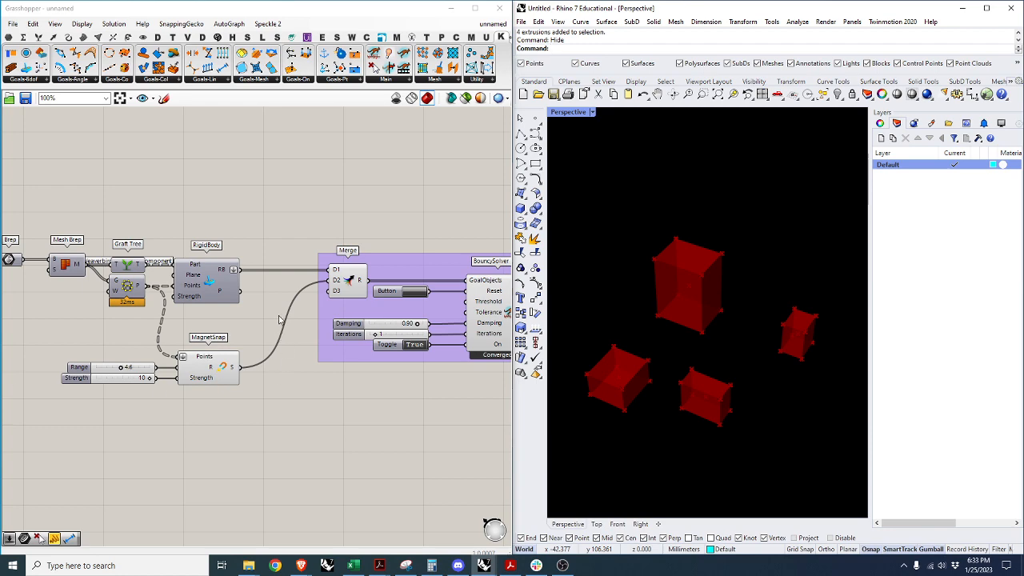
scroll(376, 314, "up", 3)
left_click(399, 346)
left_click(424, 359)
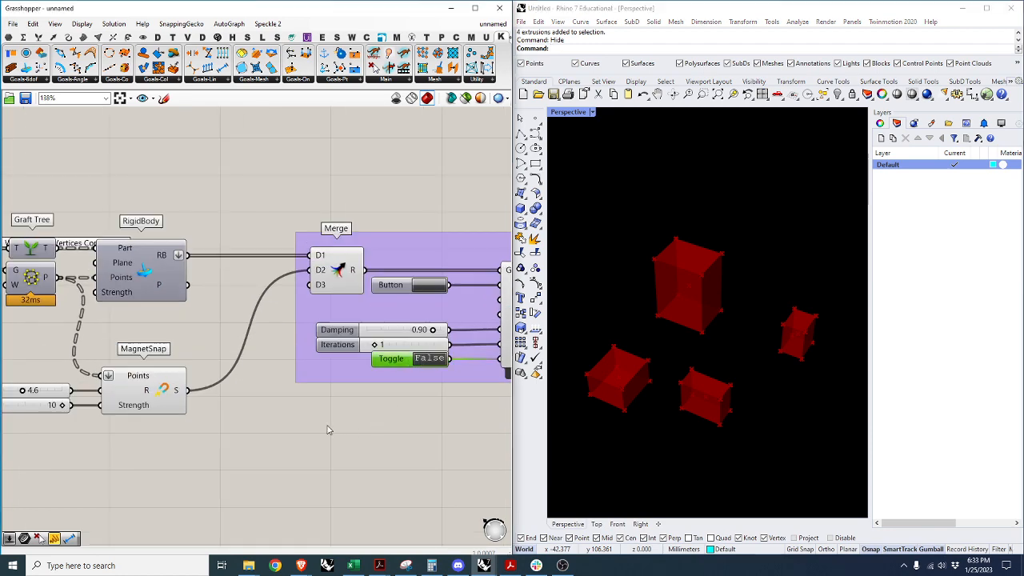
Add a Grab component below MagnetSnap and connect its G output to the Merge component's D3 input.
scroll(165, 393, "down", 5)
scroll(215, 434, "up", 4)
double_click(214, 431)
type("grab")
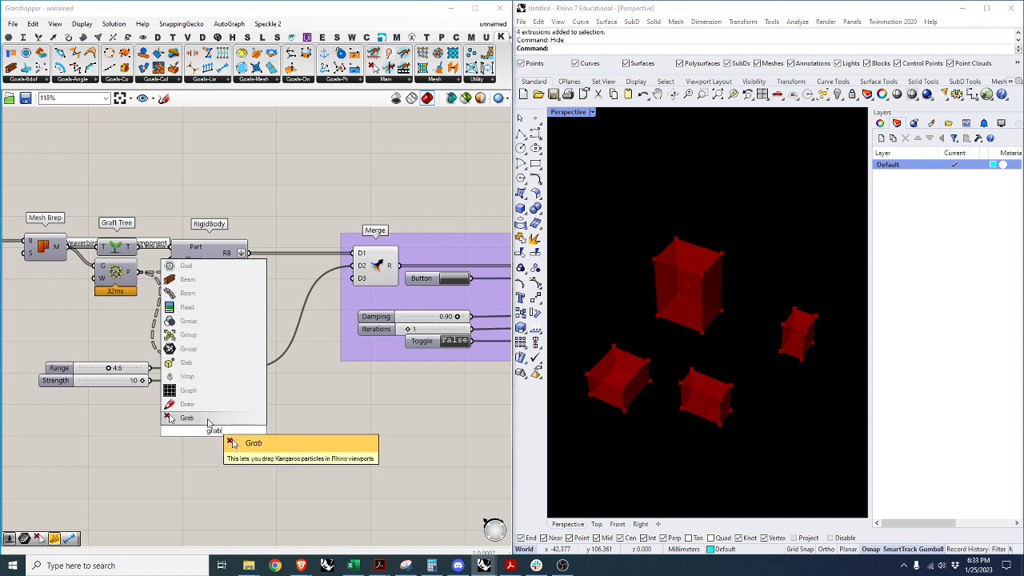
left_click(213, 422)
scroll(223, 432, "up", 2)
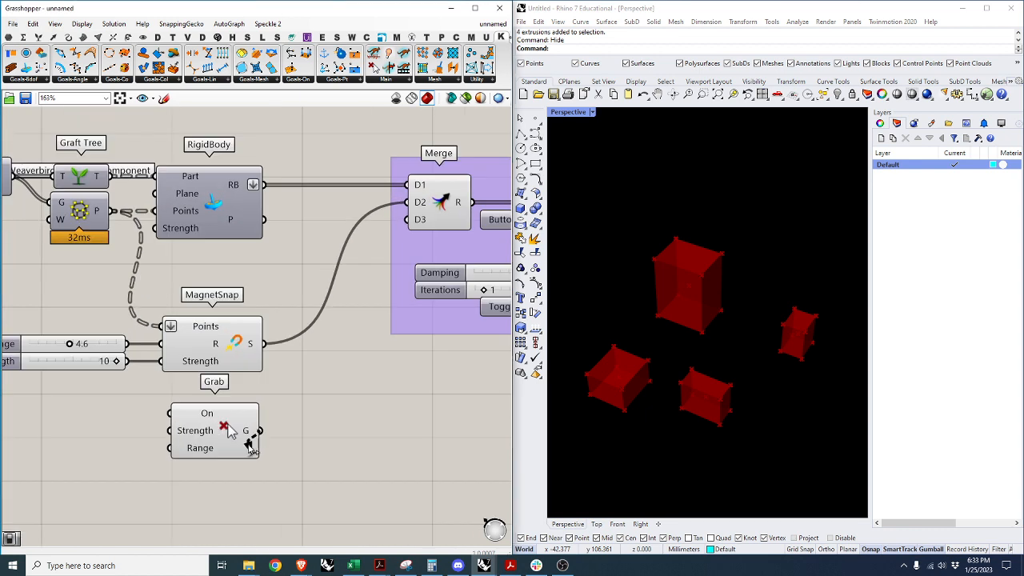
left_click_drag(224, 429, 408, 220)
left_click(310, 460)
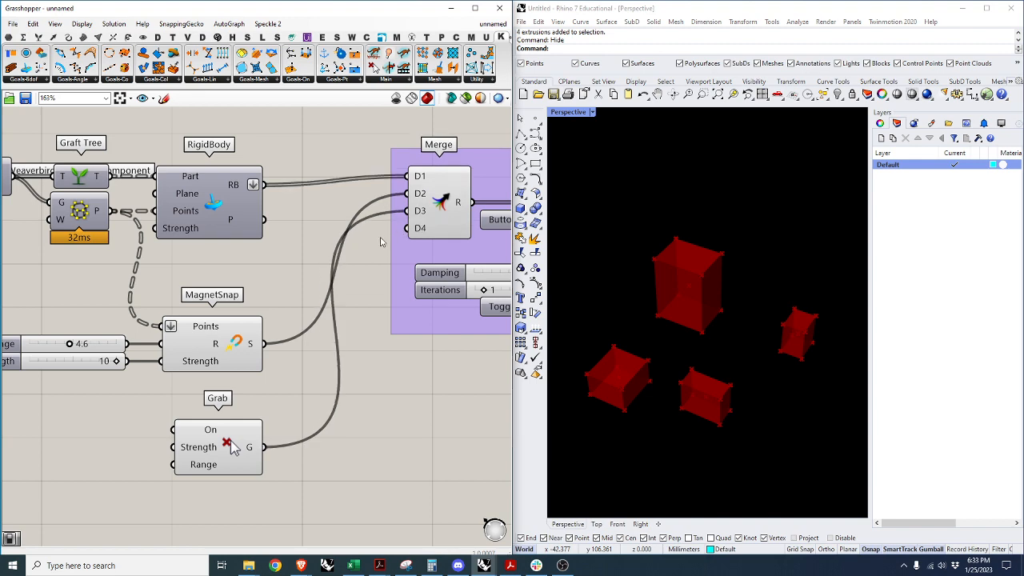
Remove the unused D4 input from the Merge component.
scroll(416, 236, "down", 1)
scroll(416, 236, "up", 4)
scroll(415, 235, "down", 4)
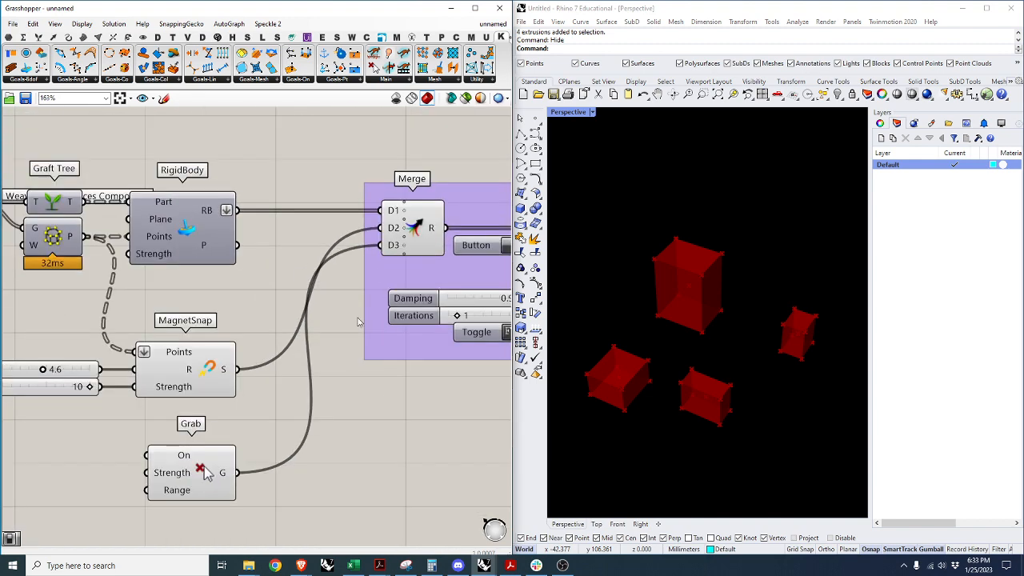
Add a Boolean Toggle beside Grab, connect it to Grab's On input and set it to True.
scroll(211, 478, "up", 1)
double_click(92, 436)
type("toggle")
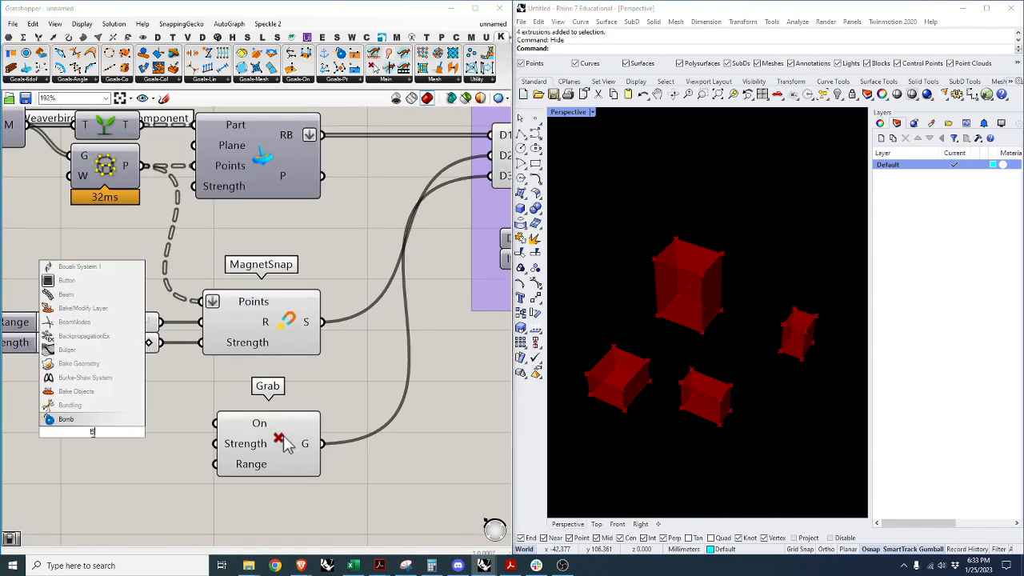
key("Return")
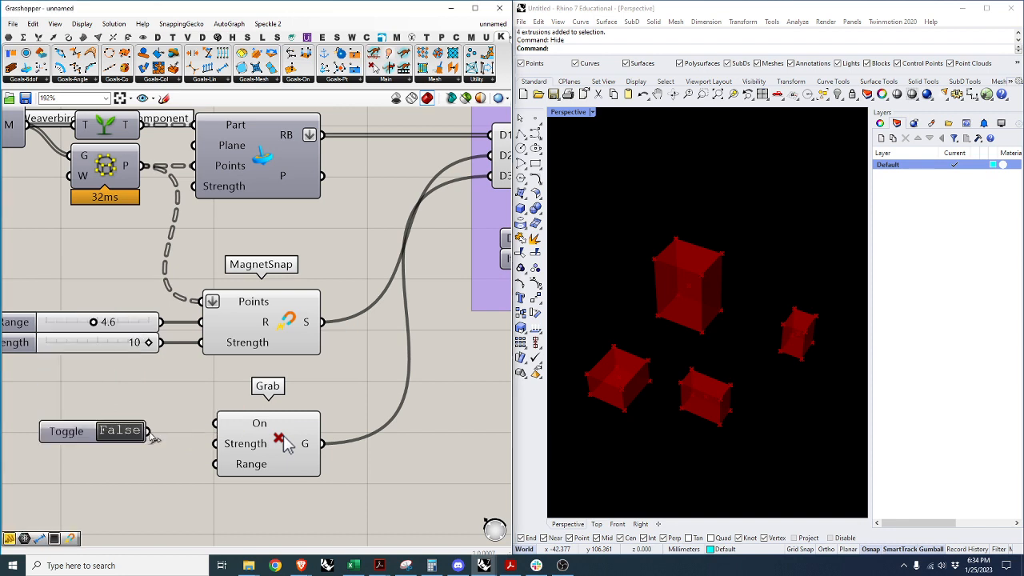
left_click_drag(150, 433, 214, 423)
left_click_drag(97, 436, 119, 436)
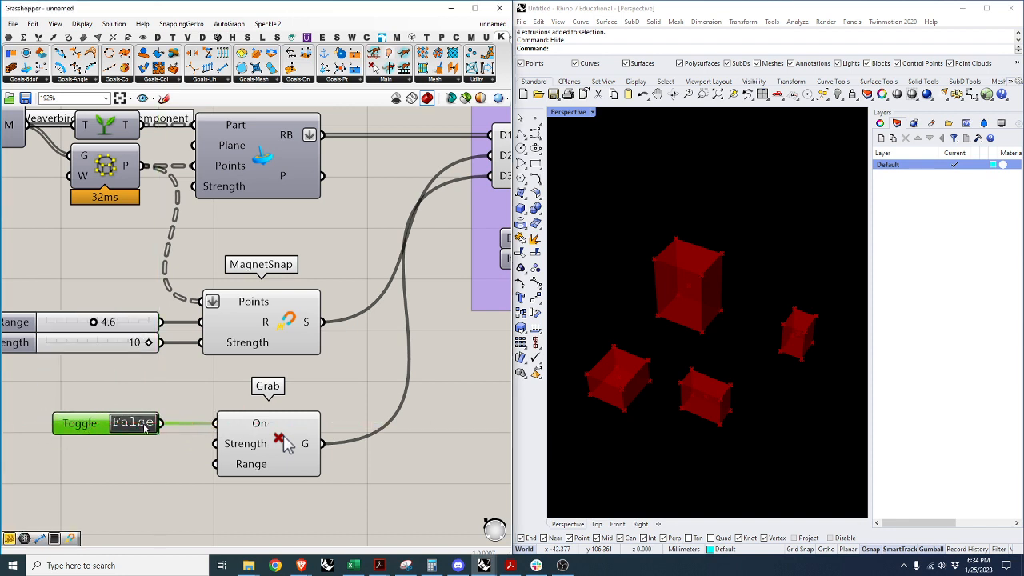
double_click(145, 428)
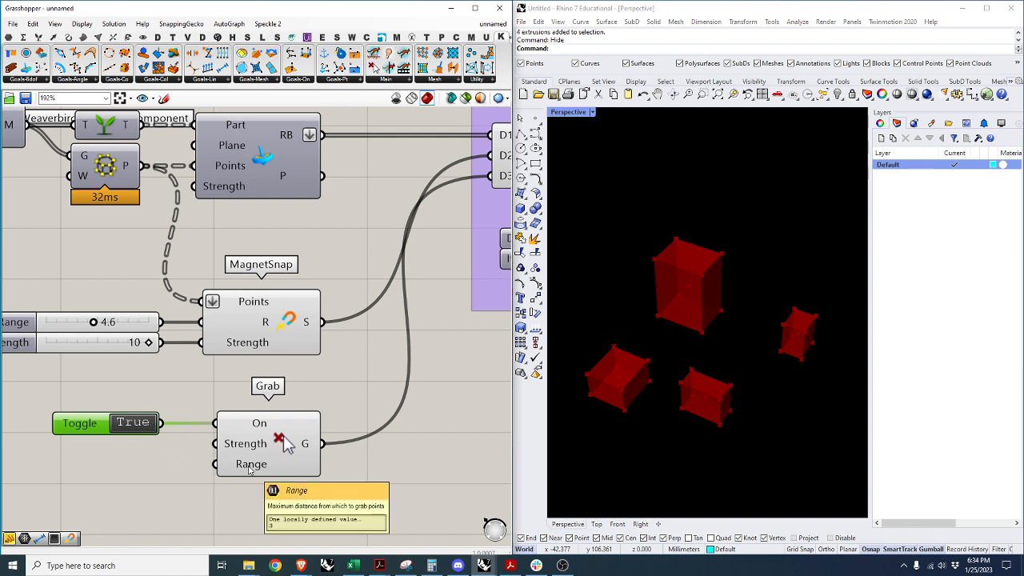
mouse_move(247, 449)
Turn on the BouncySolver and pull the boxes by their corners in the Rhino viewport to test the snapping.
scroll(156, 451, "down", 3)
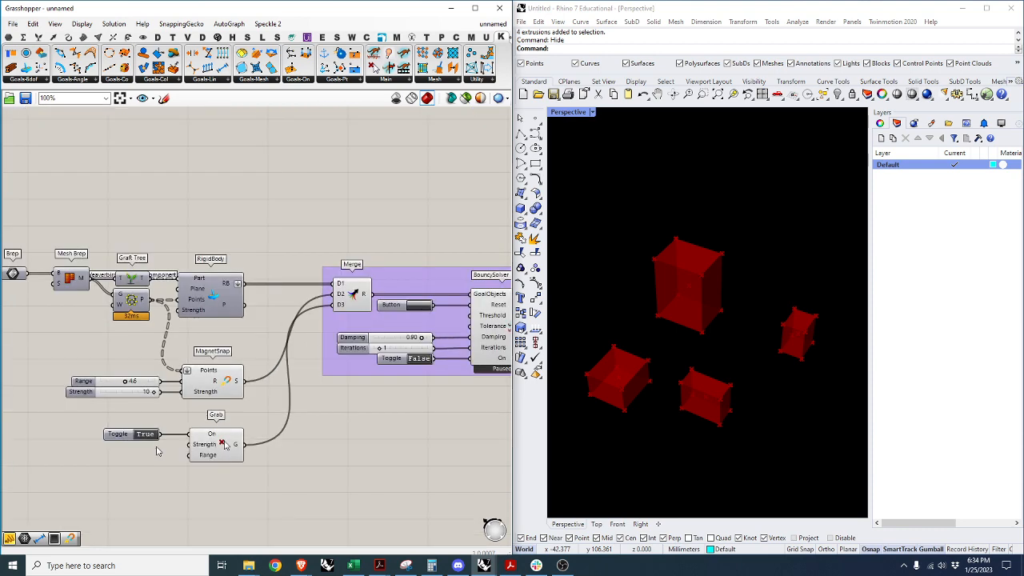
scroll(420, 394, "up", 2)
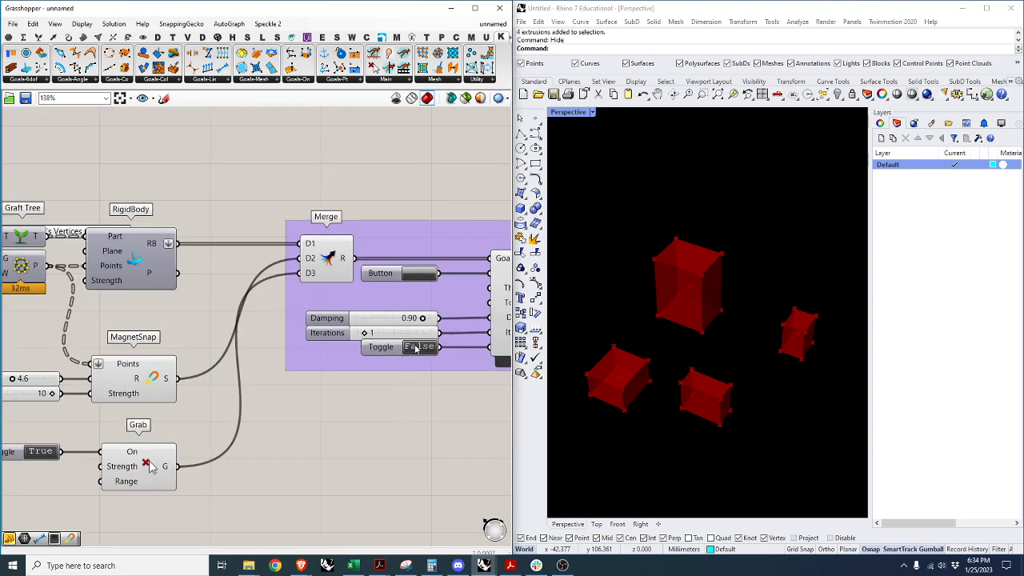
double_click(417, 349)
left_click_drag(622, 412, 808, 328)
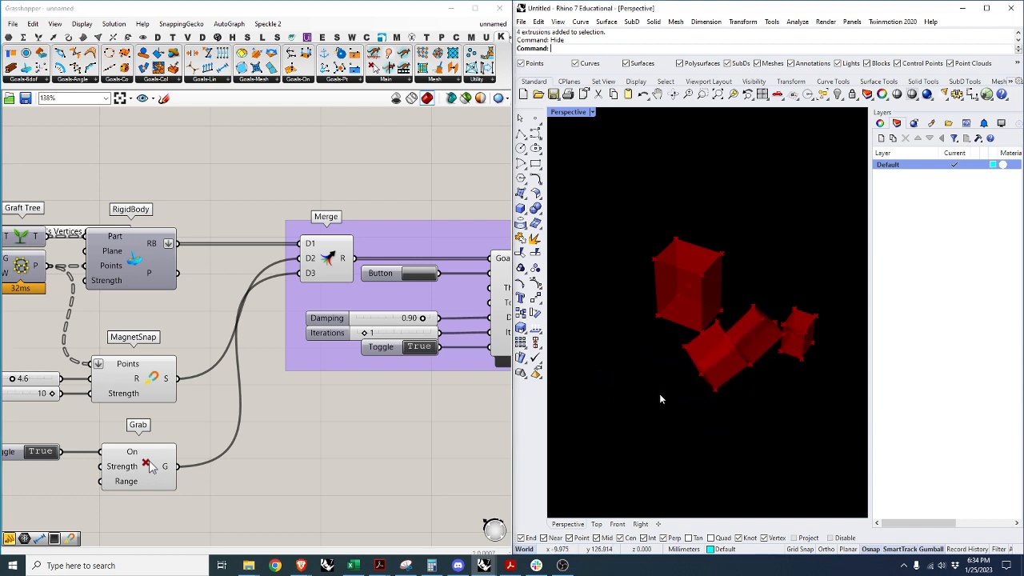
right_click_drag(660, 398, 719, 450)
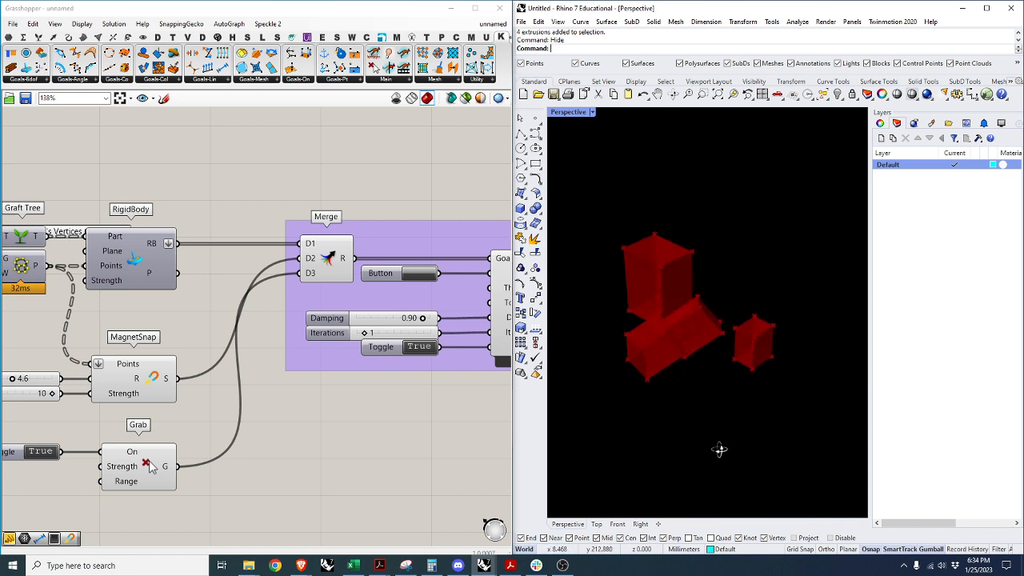
left_click_drag(715, 373, 808, 253)
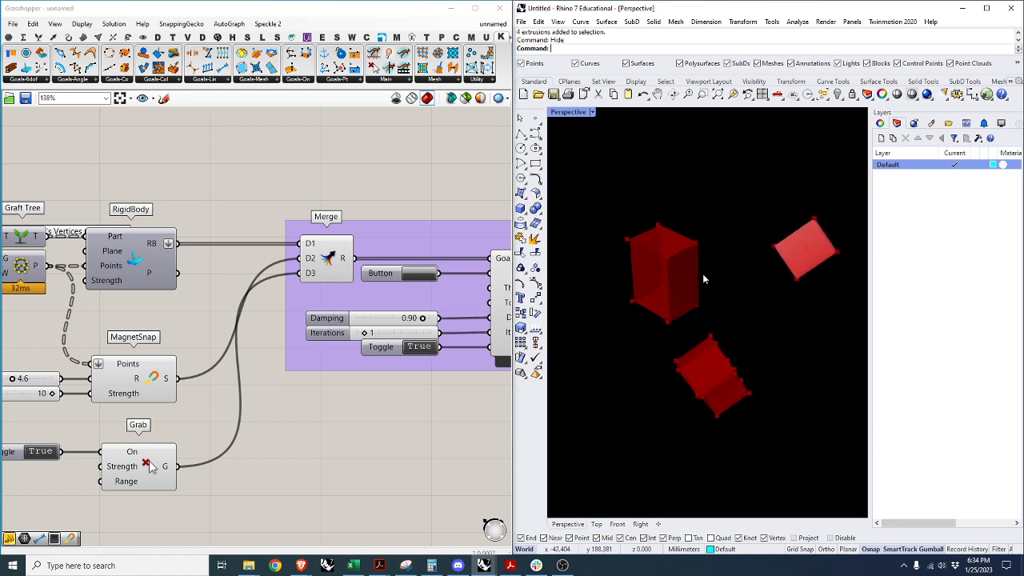
left_click_drag(704, 279, 636, 292)
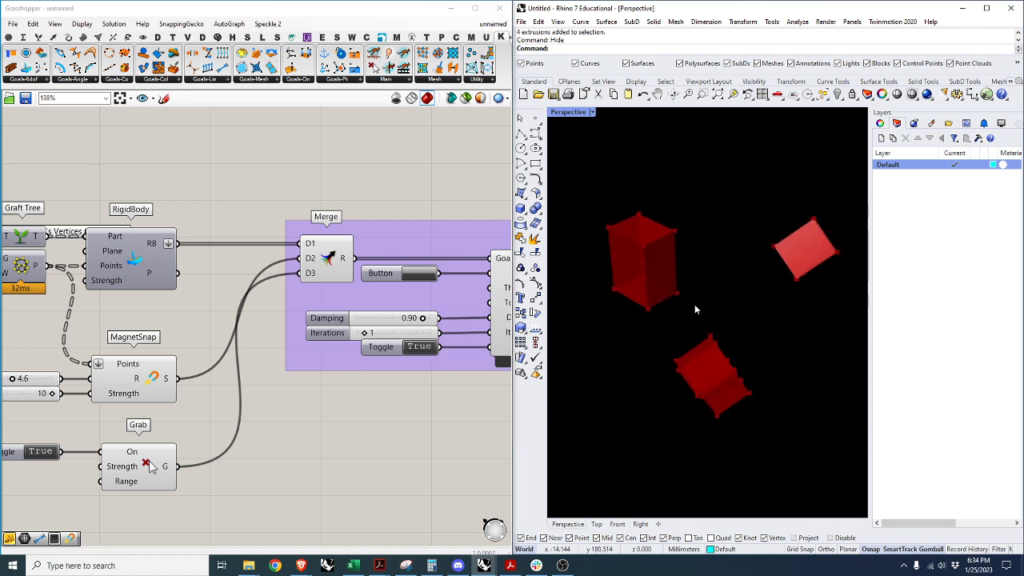
Reset the BouncySolver simulation and switch its On toggle to False.
left_click(414, 273)
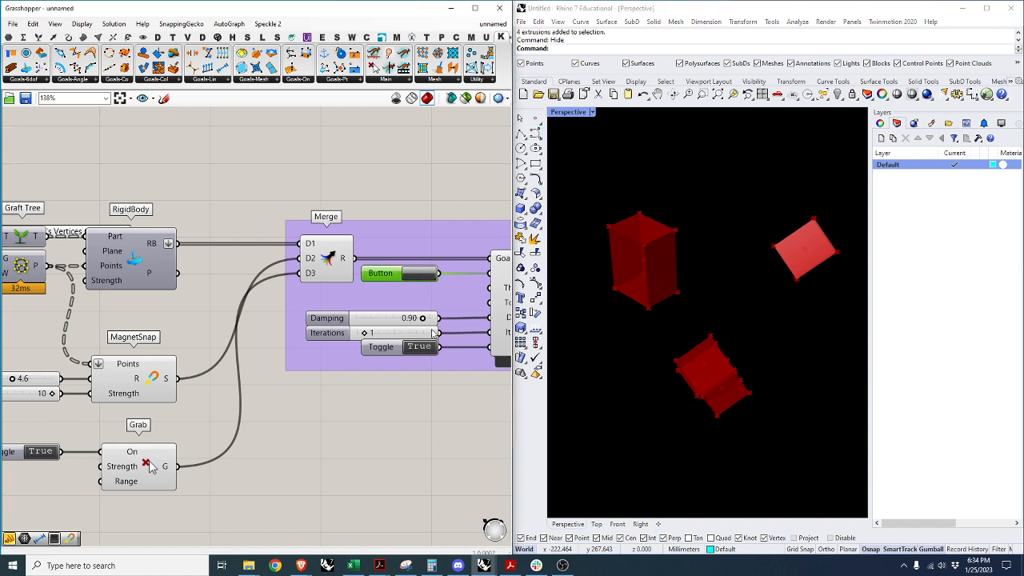
left_click(429, 347)
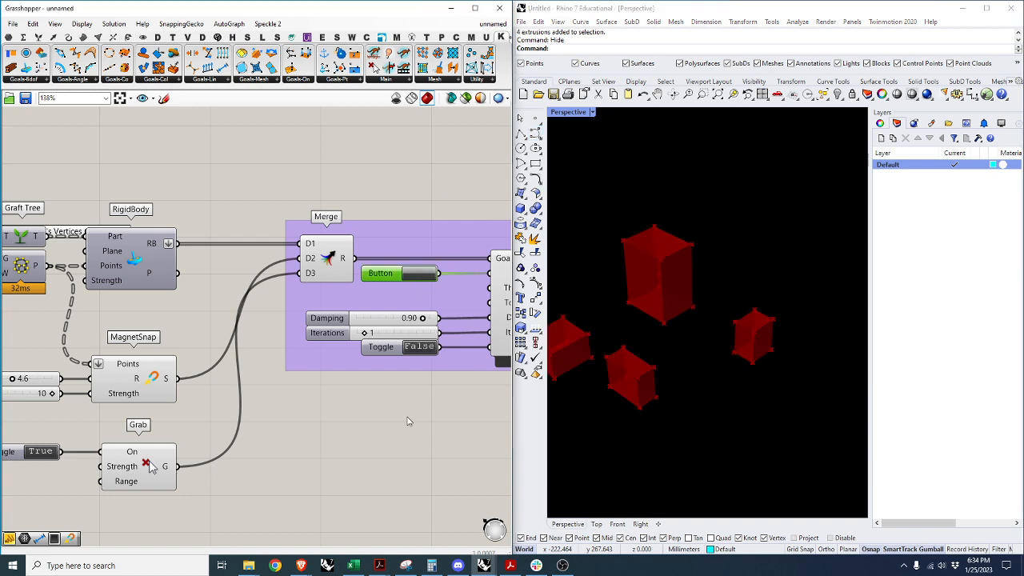
Add Kangaroo's Floor goal component above the RigidBody component.
scroll(256, 376, "down", 5)
scroll(193, 317, "up", 3)
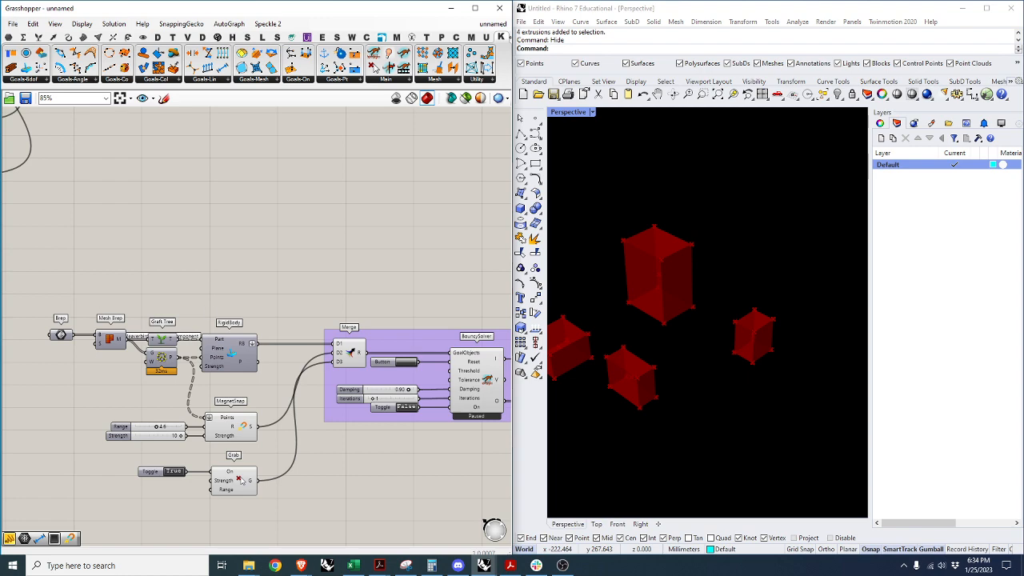
scroll(249, 314, "up", 3)
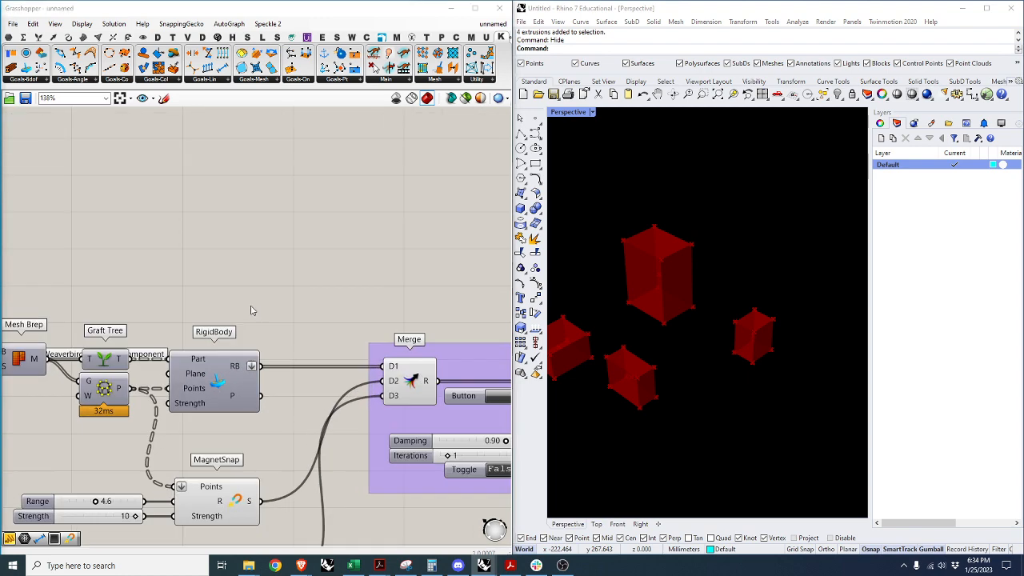
double_click(212, 283)
type("floo")
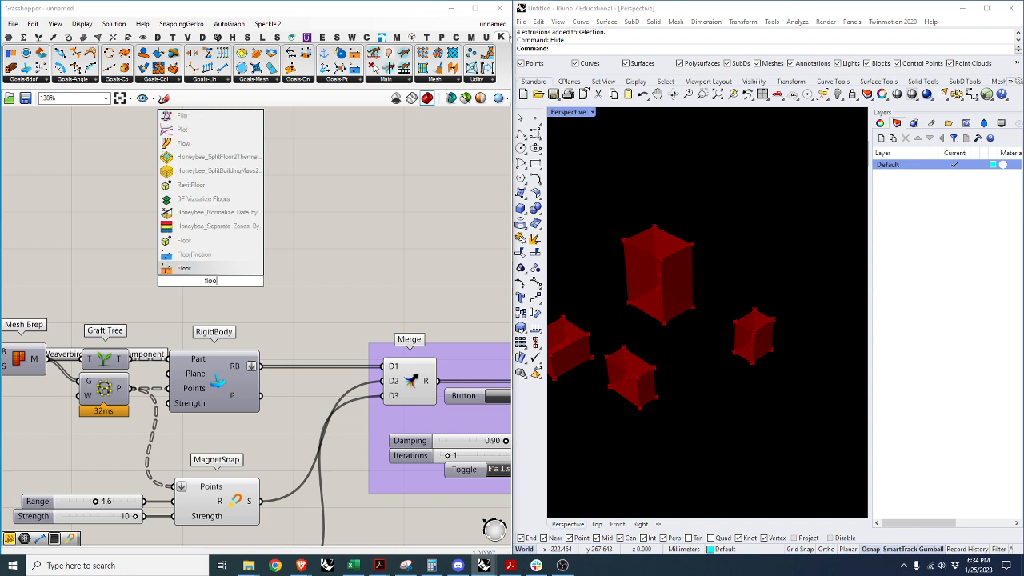
key("Return")
left_click_drag(219, 282, 223, 278)
left_click(277, 294)
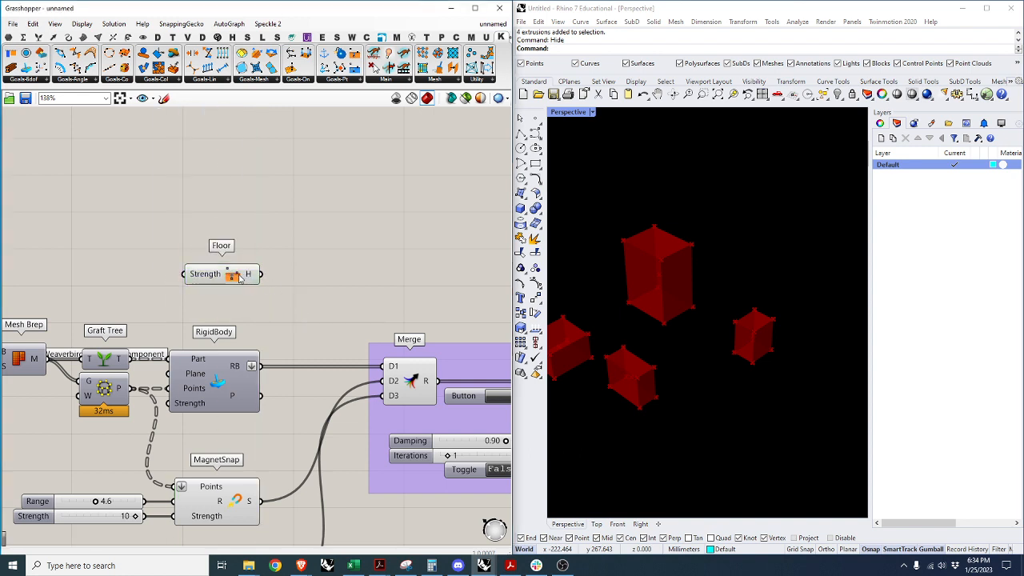
Extend the Merge component with a D4 input and connect Floor's H output to it.
mouse_move(262, 274)
left_mouse_down()
mouse_move(344, 360)
mouse_move(263, 285)
left_mouse_up()
scroll(376, 378, "up", 4)
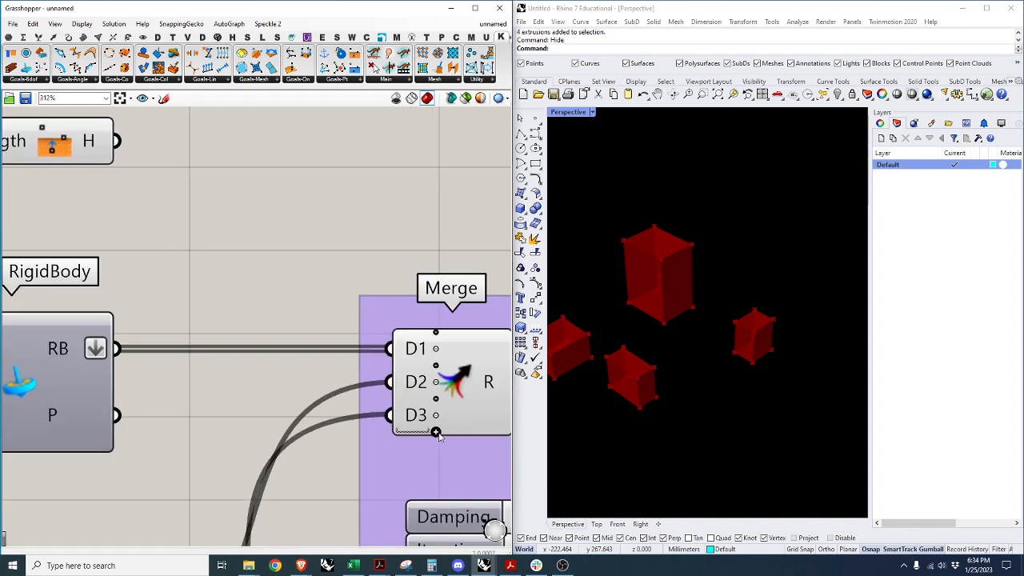
left_click(435, 433)
scroll(321, 326, "down", 3)
left_click_drag(215, 230, 52, 320)
scroll(304, 372, "down", 2)
scroll(304, 372, "up", 1)
left_click_drag(272, 349, 272, 335)
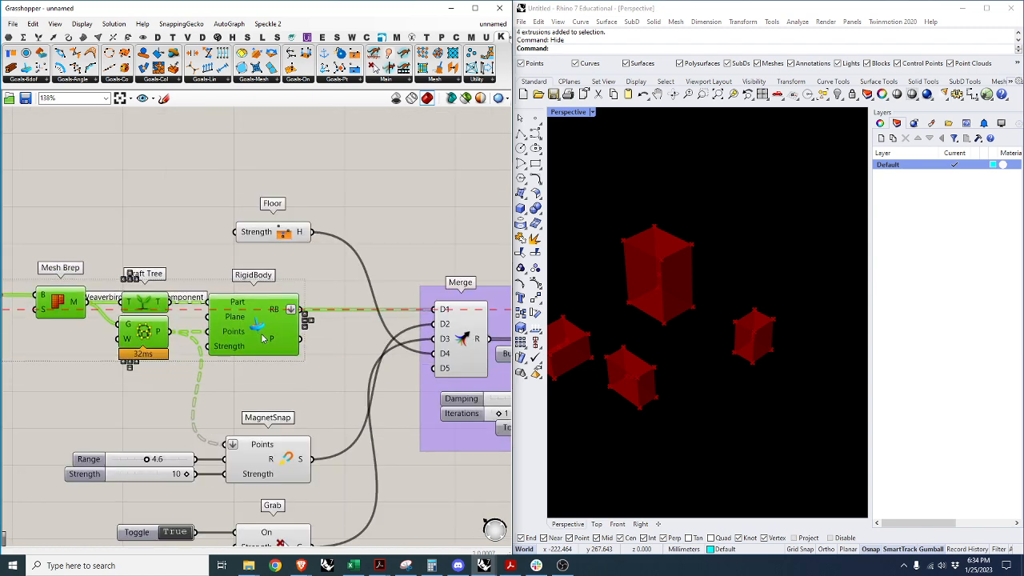
left_click(275, 254)
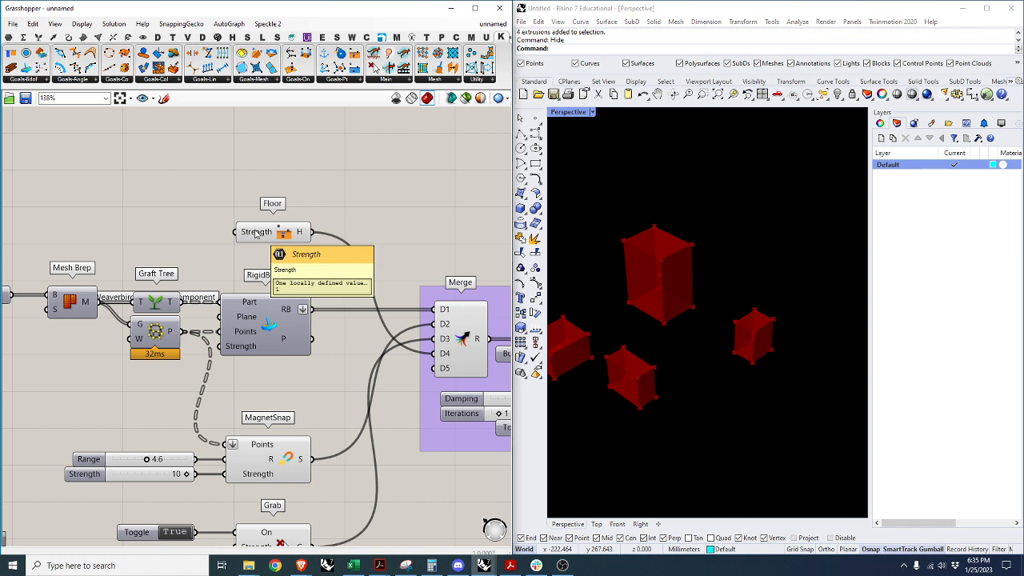
Add a number slider ranging from 1.0 to 10, set at 1.0, and connect it to Floor's Strength input.
double_click(146, 236)
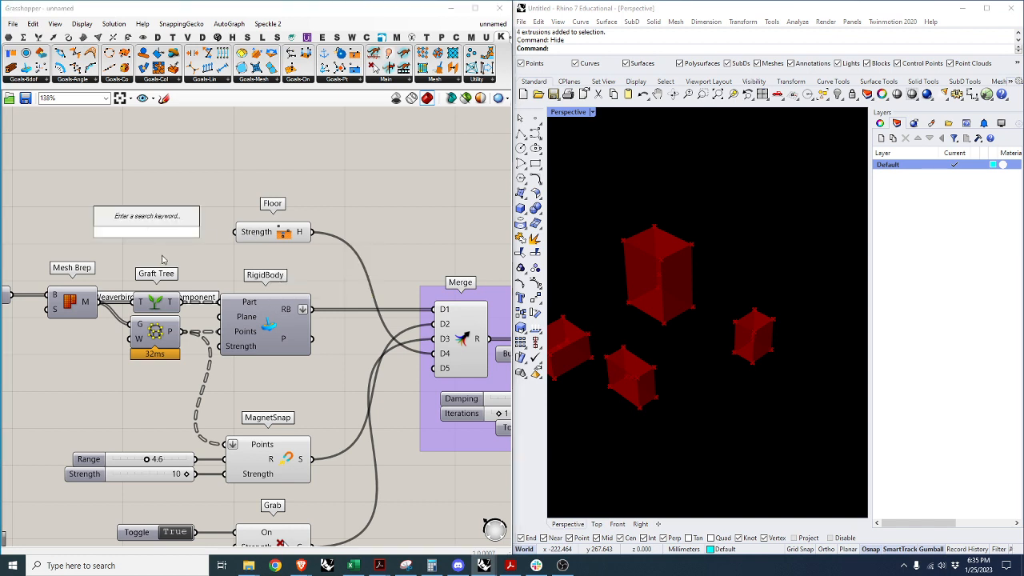
type("1.0.")
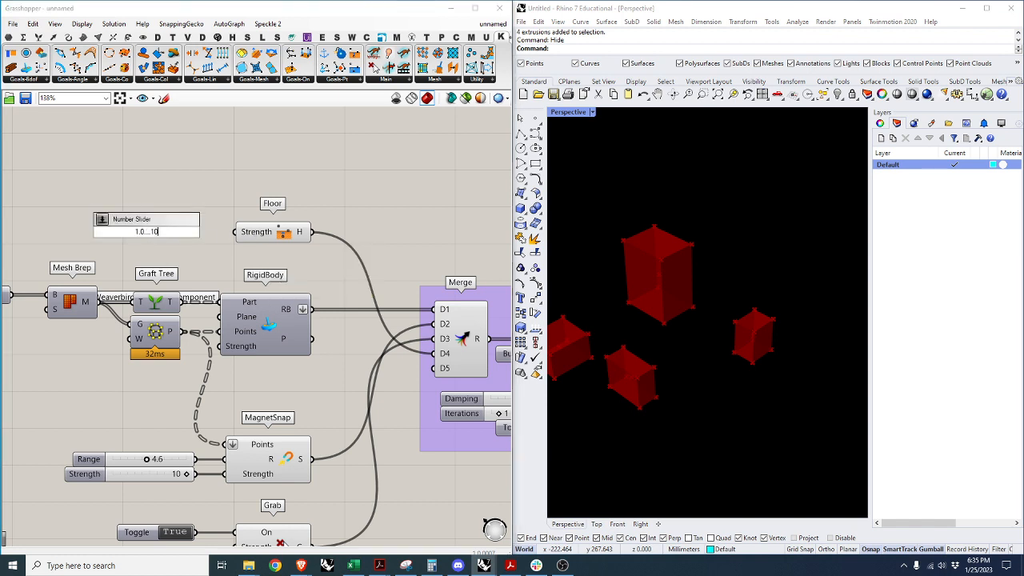
type("..10")
key("Return")
mouse_move(207, 232)
left_mouse_down()
mouse_move(235, 232)
mouse_move(190, 237)
left_mouse_up()
left_click(282, 238)
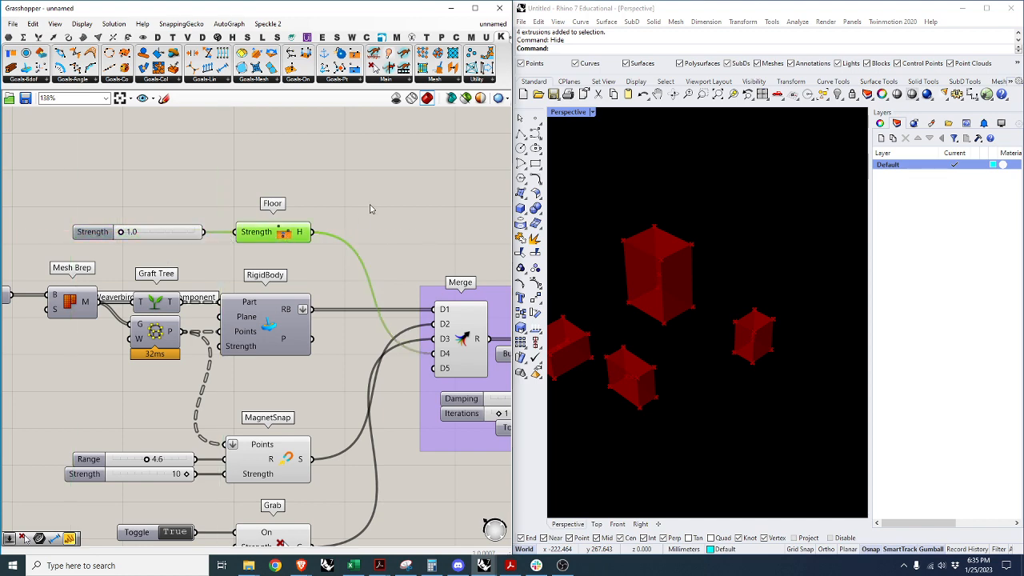
Test the Floor goal by running the BouncySolver and pulling the boxes by their corners, ending with the solver reset and its toggle at False.
left_click(370, 208)
scroll(371, 212, "down", 4)
scroll(389, 285, "up", 3)
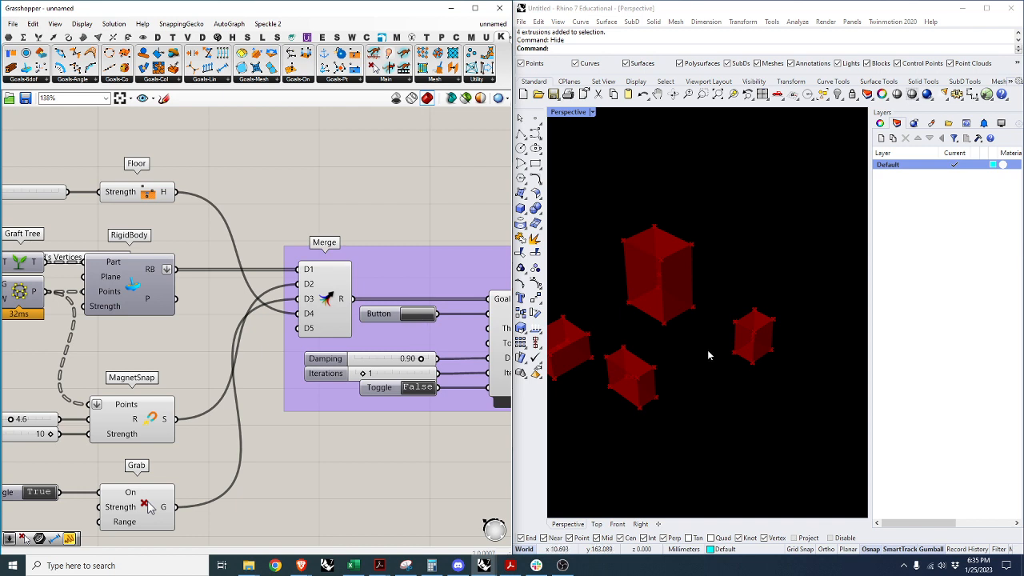
left_click(607, 376)
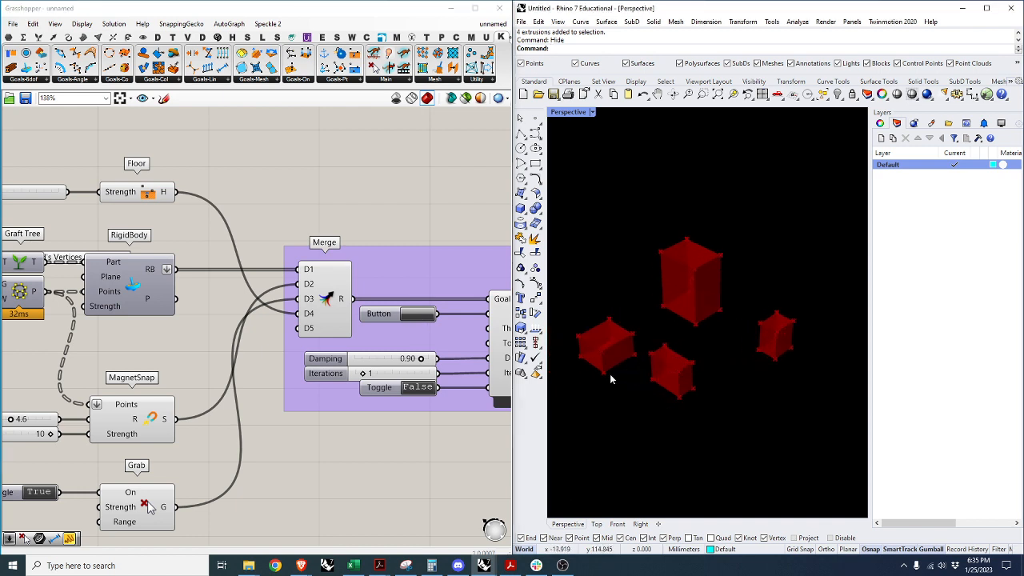
double_click(416, 387)
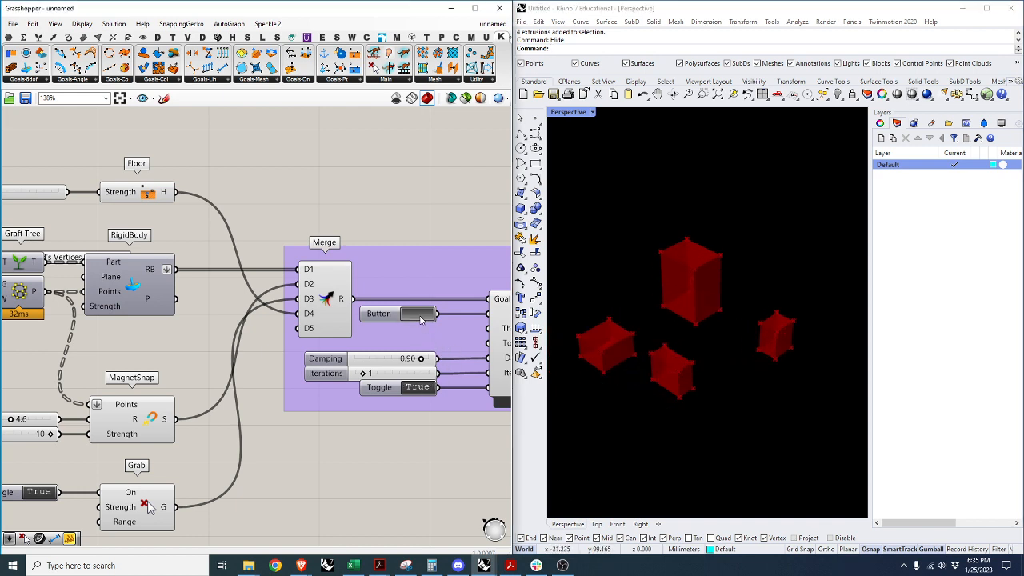
left_click(629, 376)
left_click_drag(629, 376, 790, 328)
left_click_drag(760, 360, 708, 288)
scroll(317, 275, "down", 2)
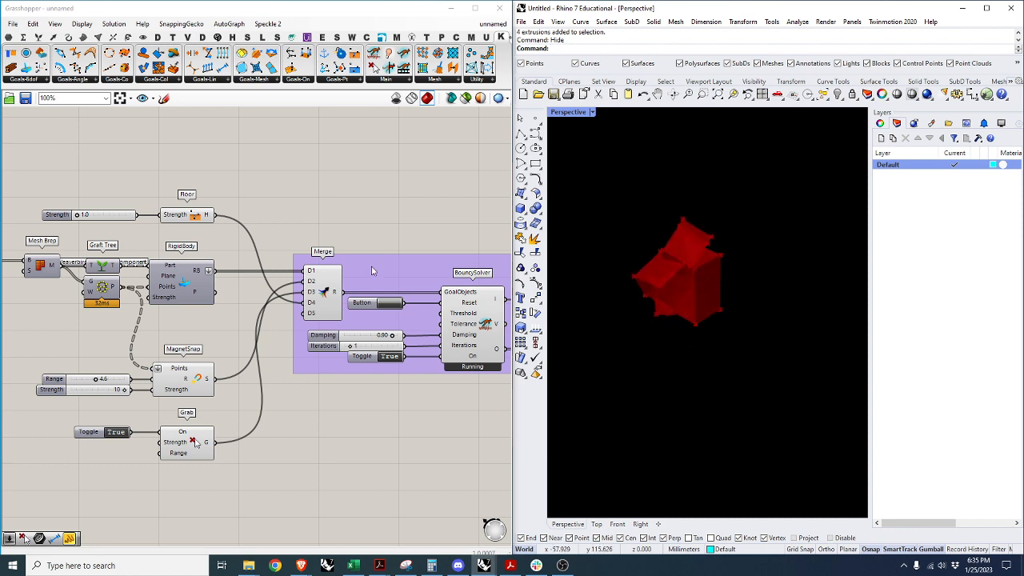
left_click(391, 356)
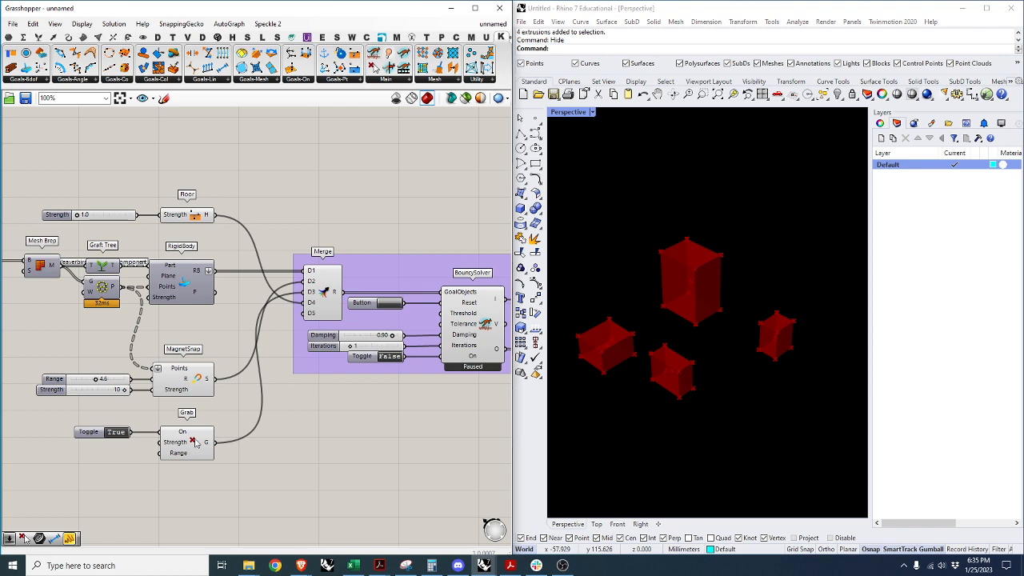
Add the VertexLoads component above Floor and check which Kangaroo component group it belongs to.
scroll(362, 322, "down", 3)
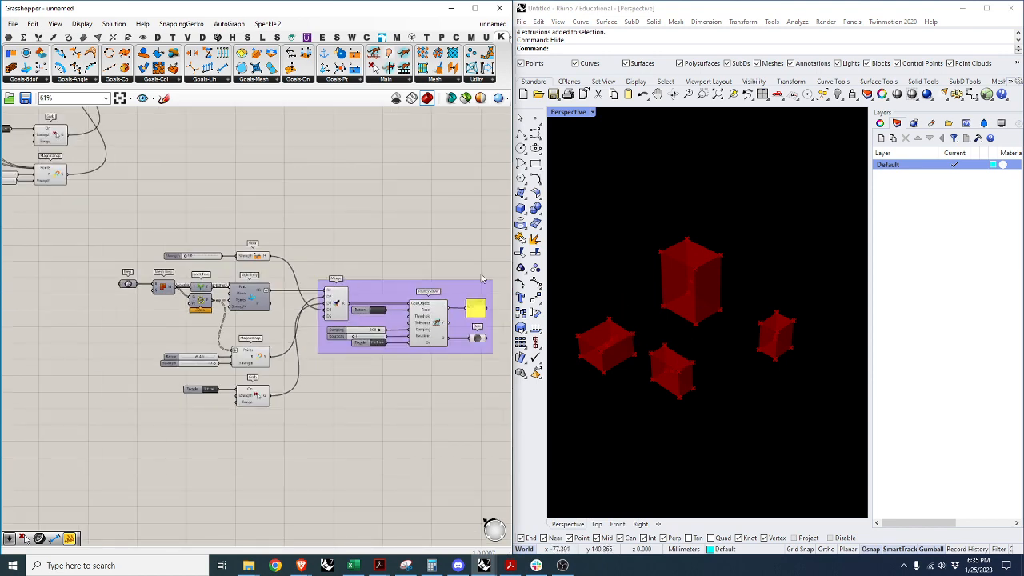
scroll(252, 260, "up", 5)
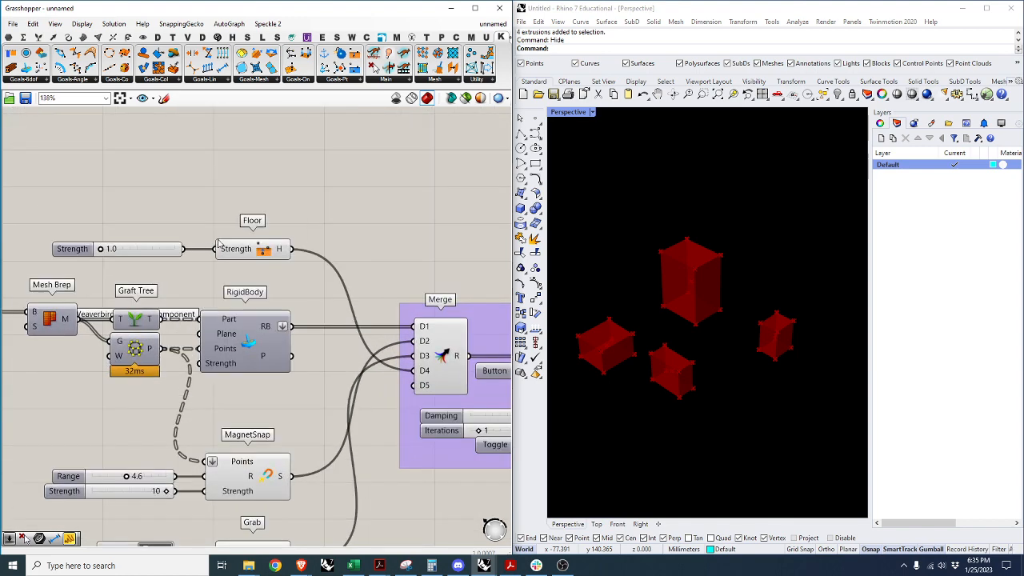
double_click(254, 189)
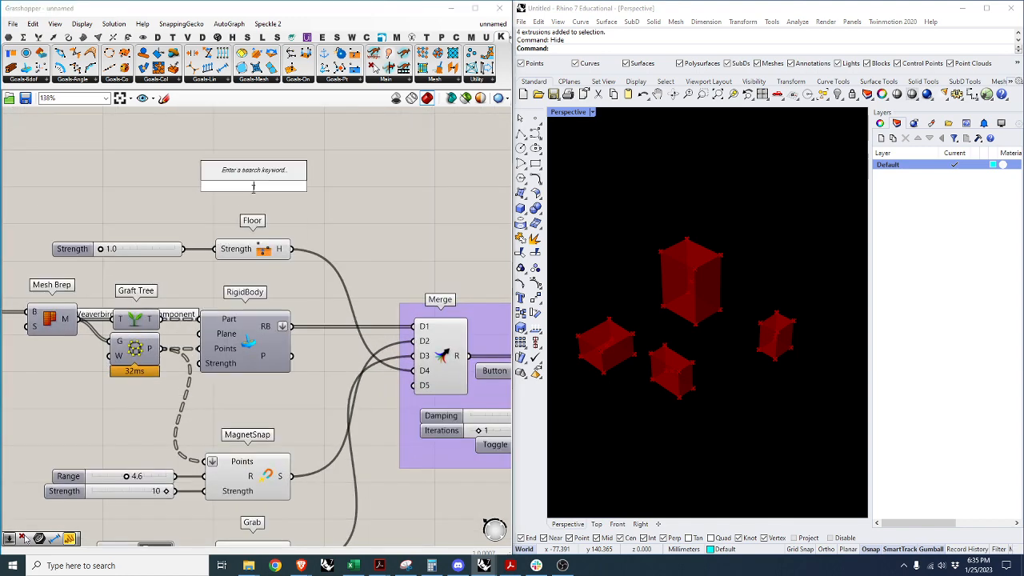
type("vert")
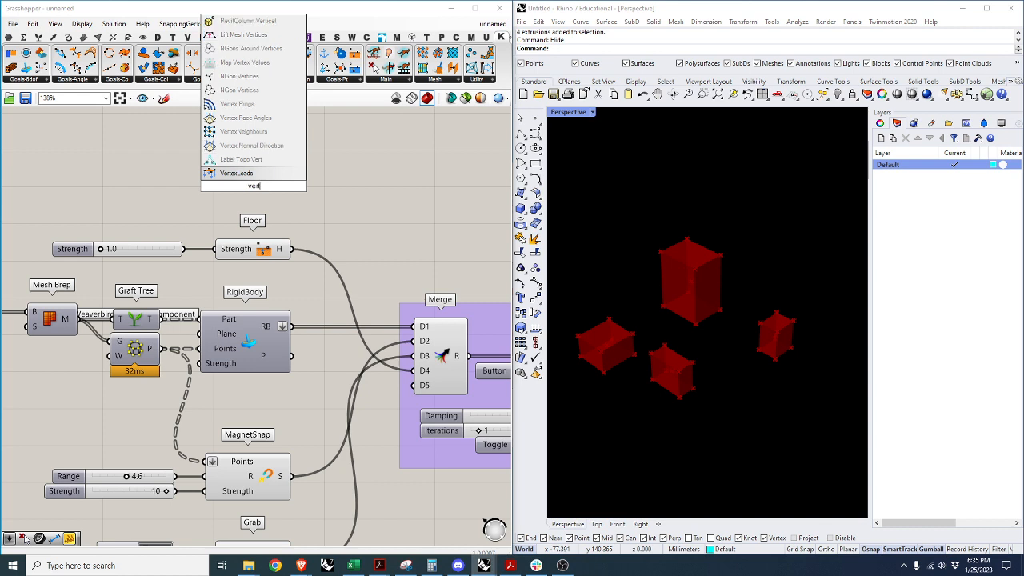
left_click(256, 175)
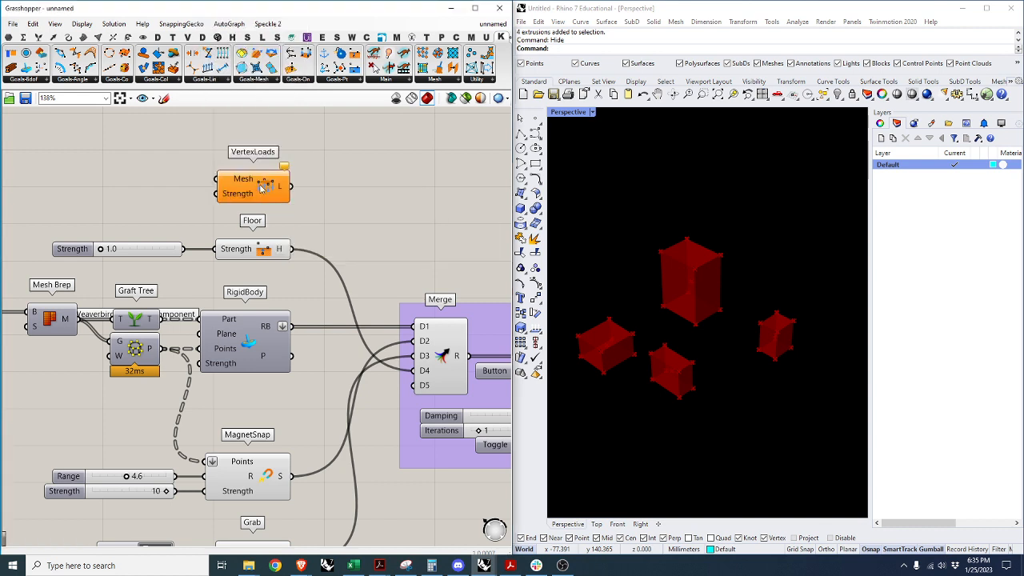
left_click(260, 187, "ctrl+alt")
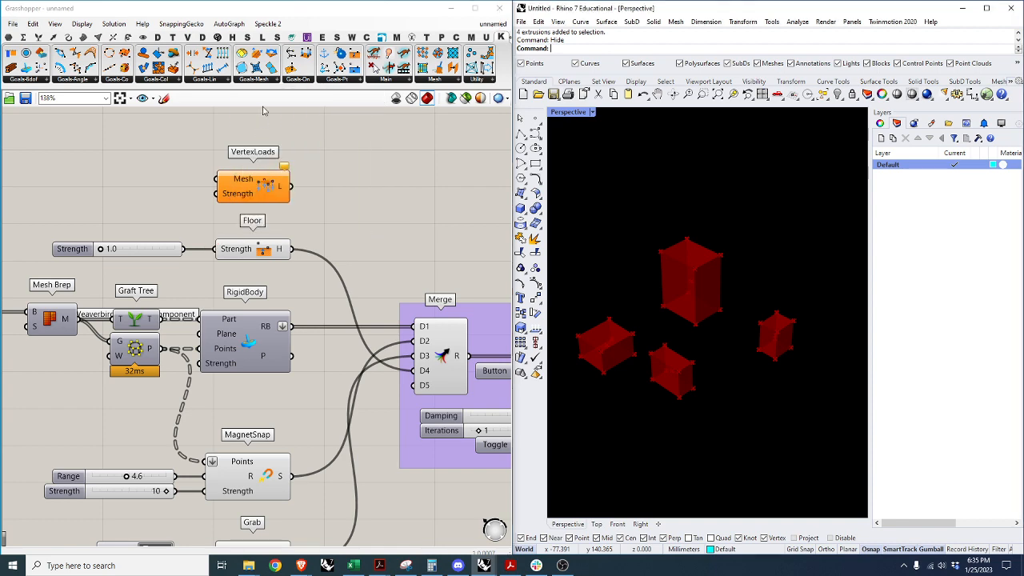
left_click(269, 80)
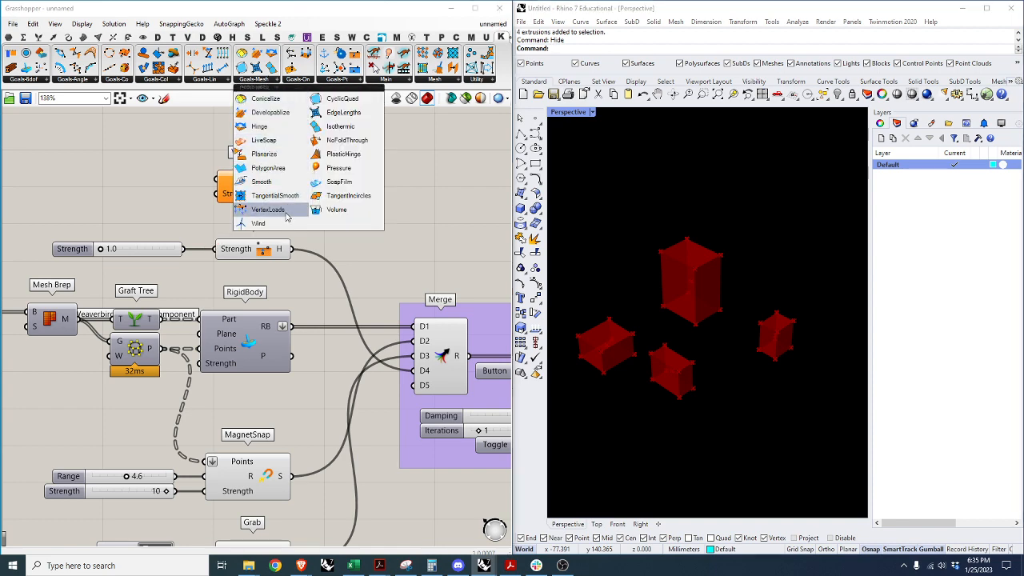
left_click(461, 247)
Connect Mesh Brep's M output to VertexLoads' Mesh input and VertexLoads' L output to Merge's D5 input.
scroll(420, 228, "down", 2)
scroll(216, 259, "up", 2)
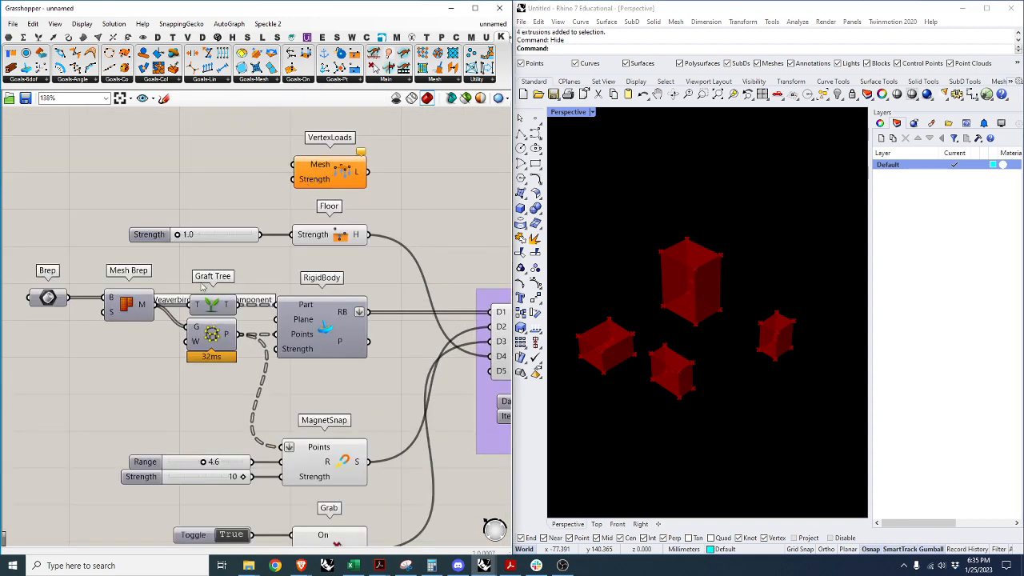
left_click_drag(155, 305, 308, 167)
mouse_move(318, 184)
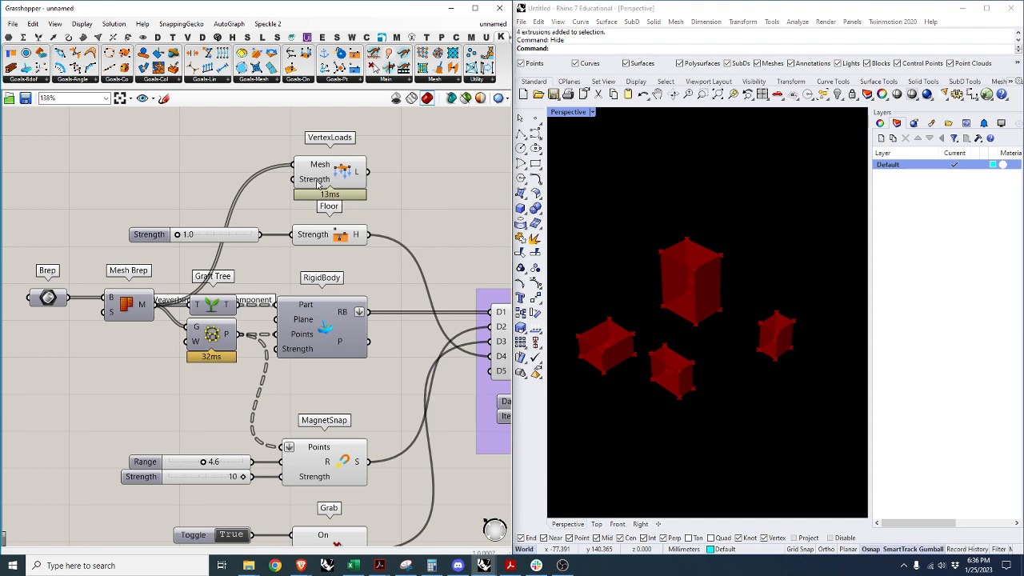
scroll(225, 214, "down", 3)
scroll(324, 192, "up", 3)
scroll(314, 204, "down", 2)
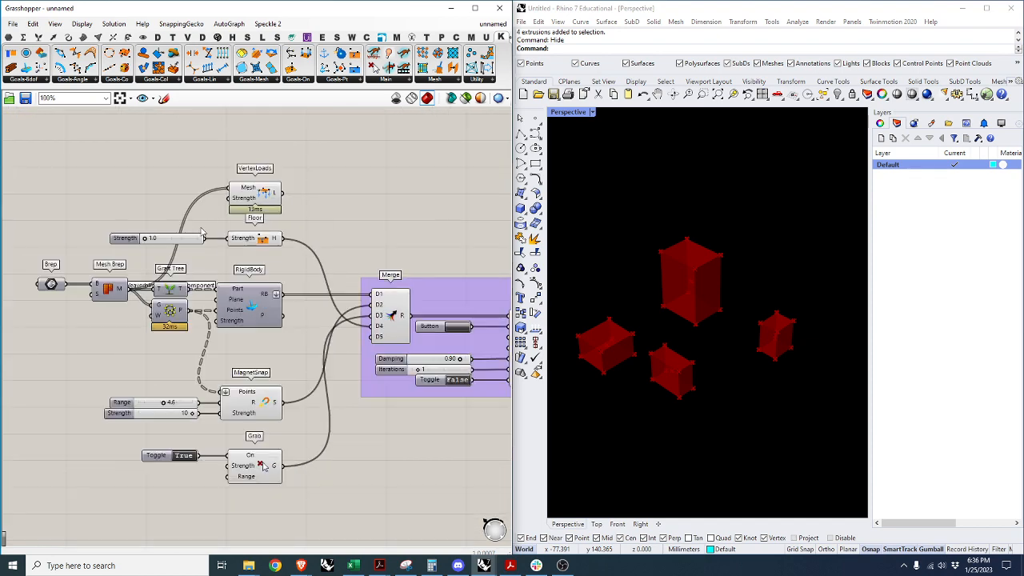
scroll(297, 186, "up", 3)
left_click_drag(290, 179, 471, 412)
scroll(448, 424, "up", 2)
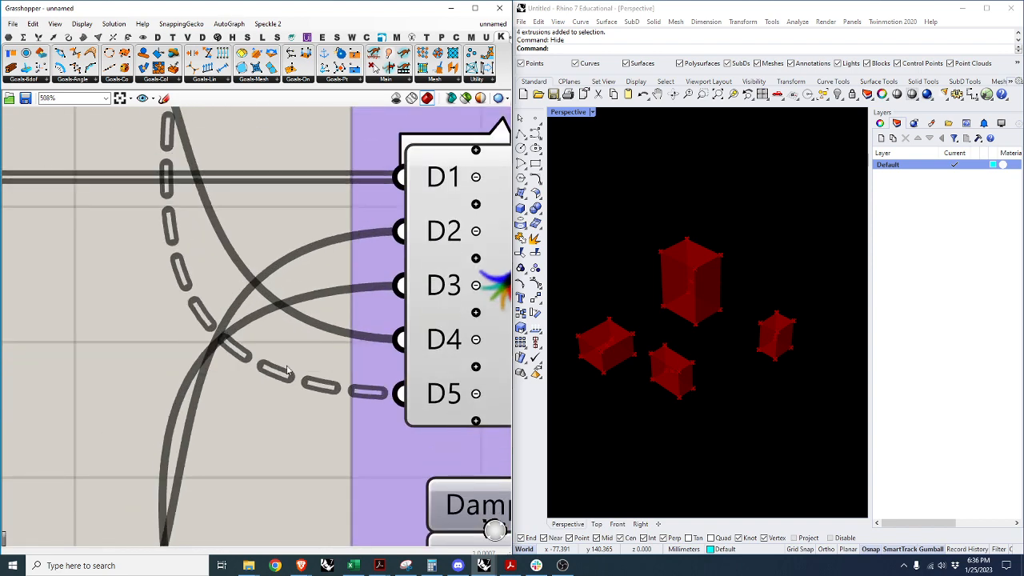
Turn on the BouncySolver and pull a small box by its corner toward the others to test the vertex loads.
scroll(448, 432, "down", 5)
scroll(344, 400, "up", 3)
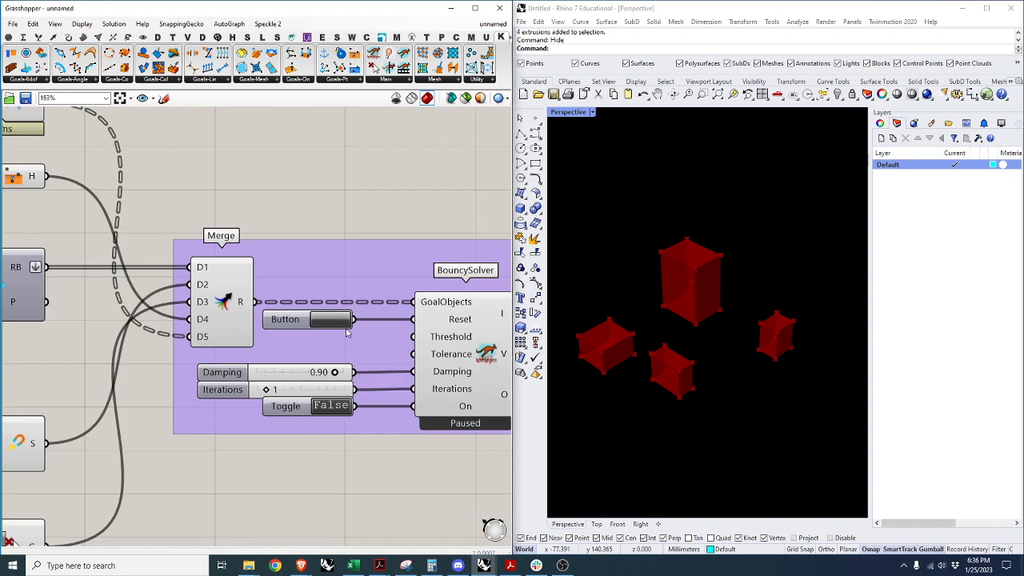
left_click(331, 405)
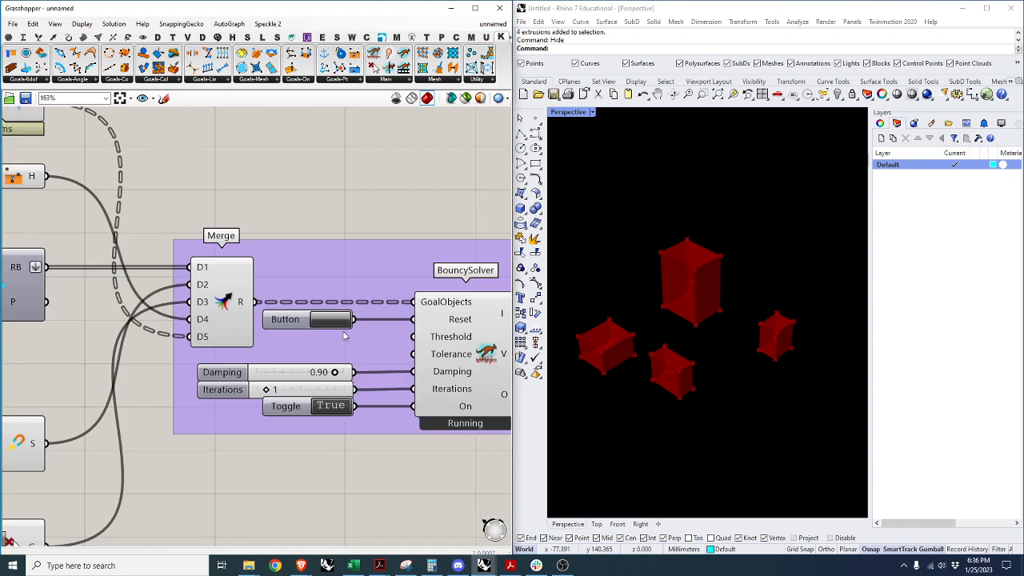
left_click(606, 374)
left_click_drag(606, 378, 814, 375)
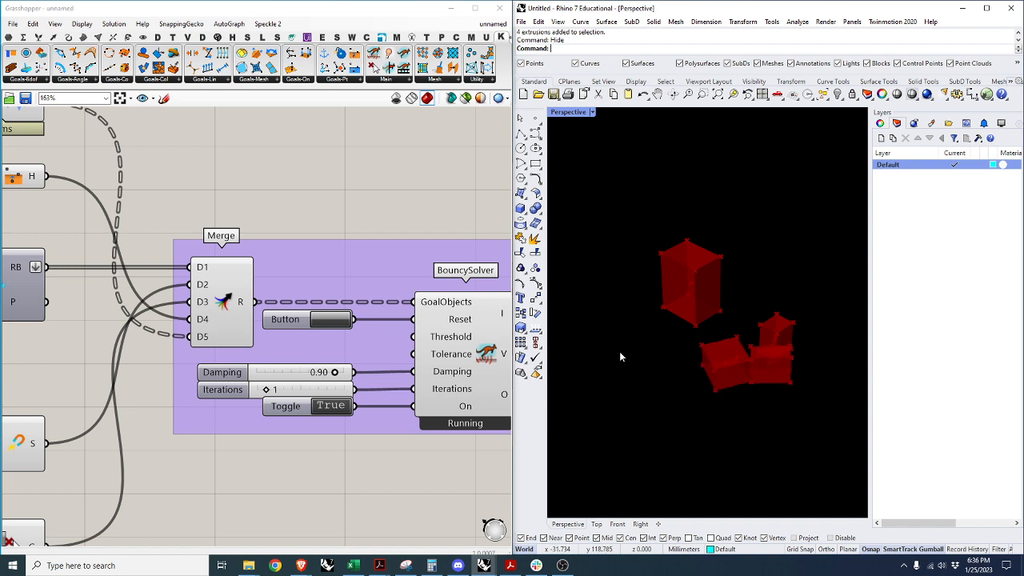
Pull the boxes by their corners from other viewing angles to test stacking and snapping, ending with the solver reset and switched off.
scroll(743, 353, "down", 5)
right_click_drag(742, 353, 714, 342)
scroll(832, 410, "up", 8)
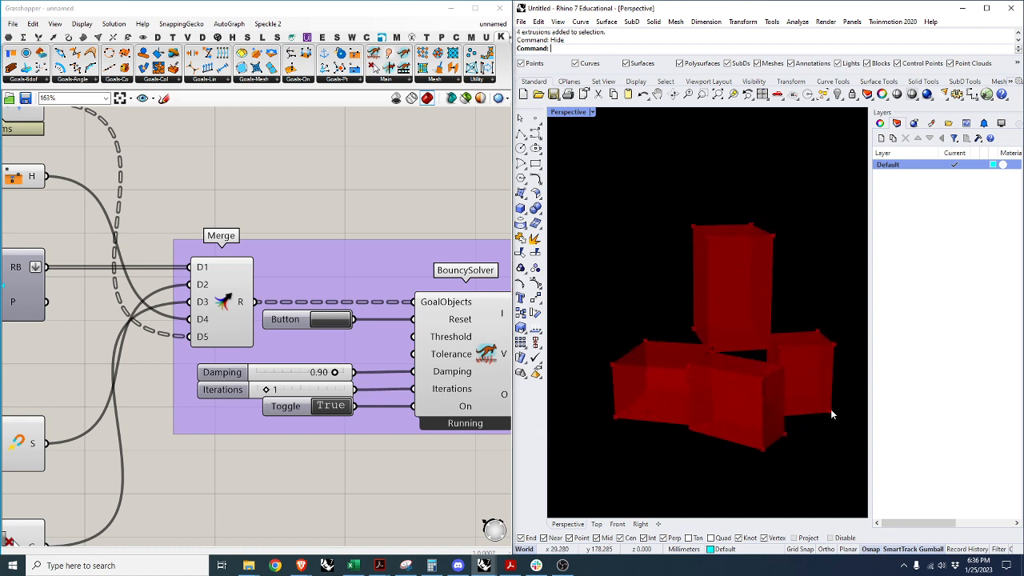
left_click_drag(832, 415, 635, 475)
scroll(739, 380, "down", 4)
right_click_drag(740, 380, 652, 471)
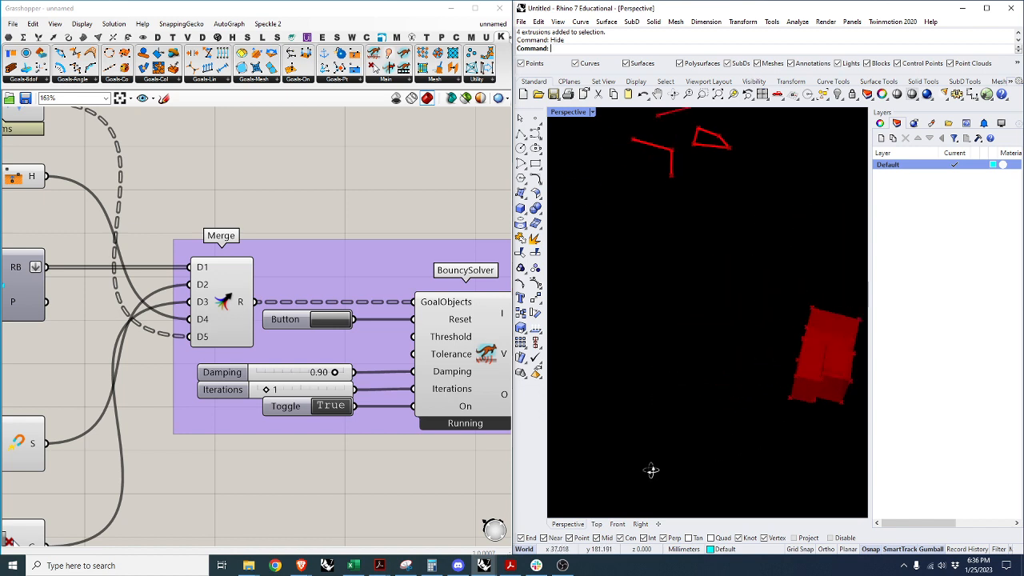
scroll(747, 411, "down", 5)
scroll(656, 402, "up", 10)
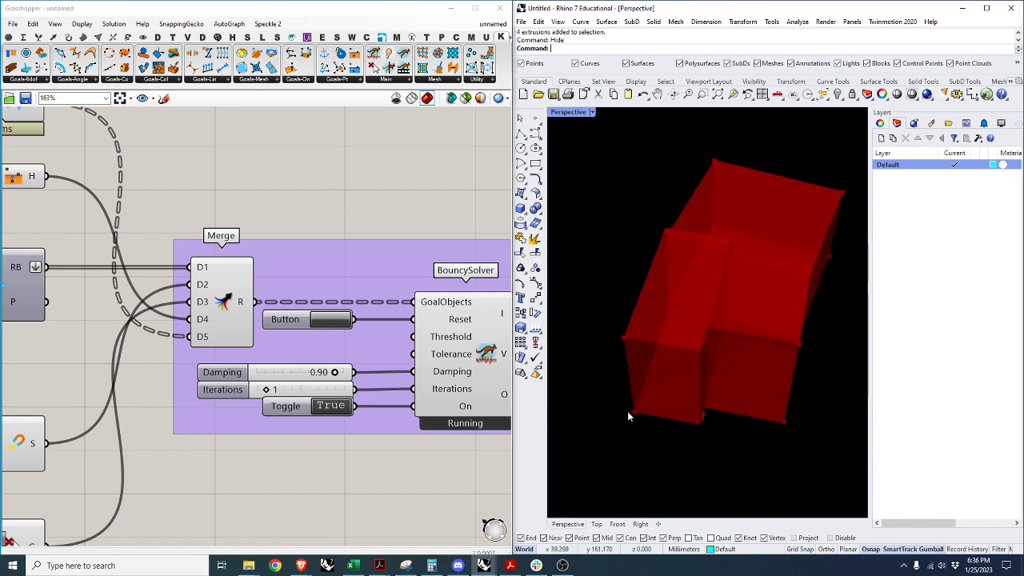
right_click_drag(632, 411, 770, 417)
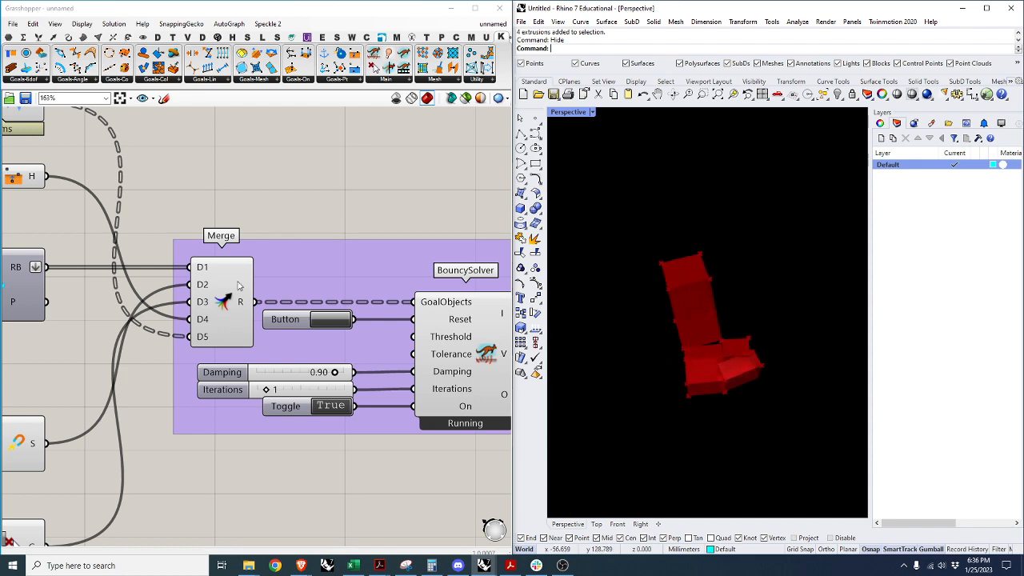
scroll(434, 305, "down", 3)
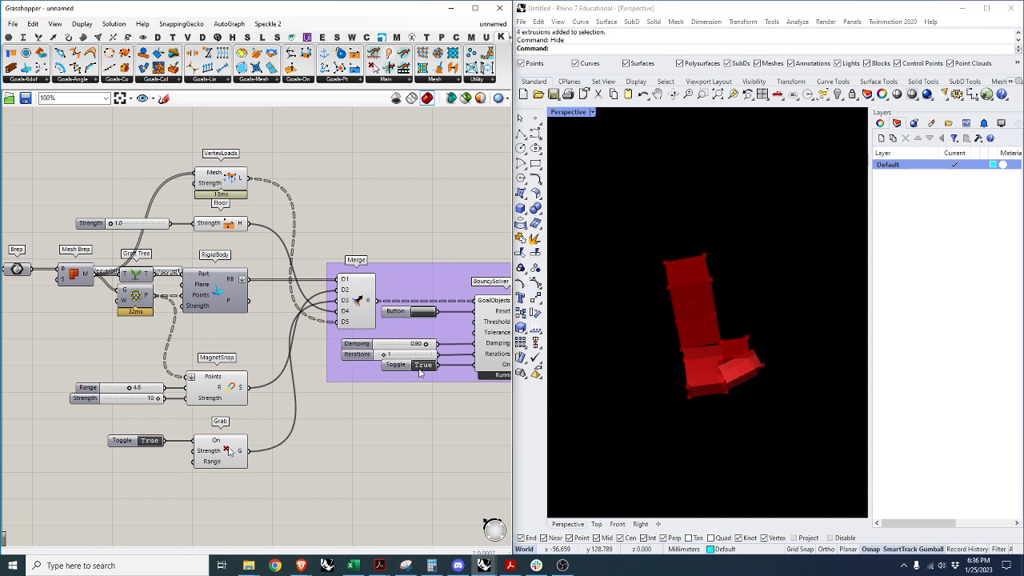
left_click(421, 365)
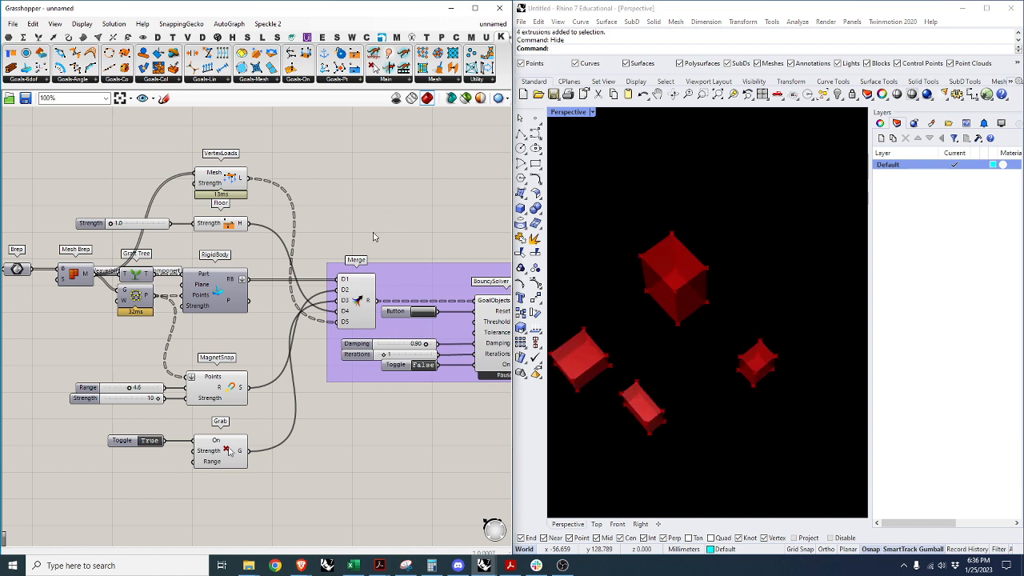
Add Kangaroo's SoftBodyCollide component above VertexLoads.
left_click(152, 80)
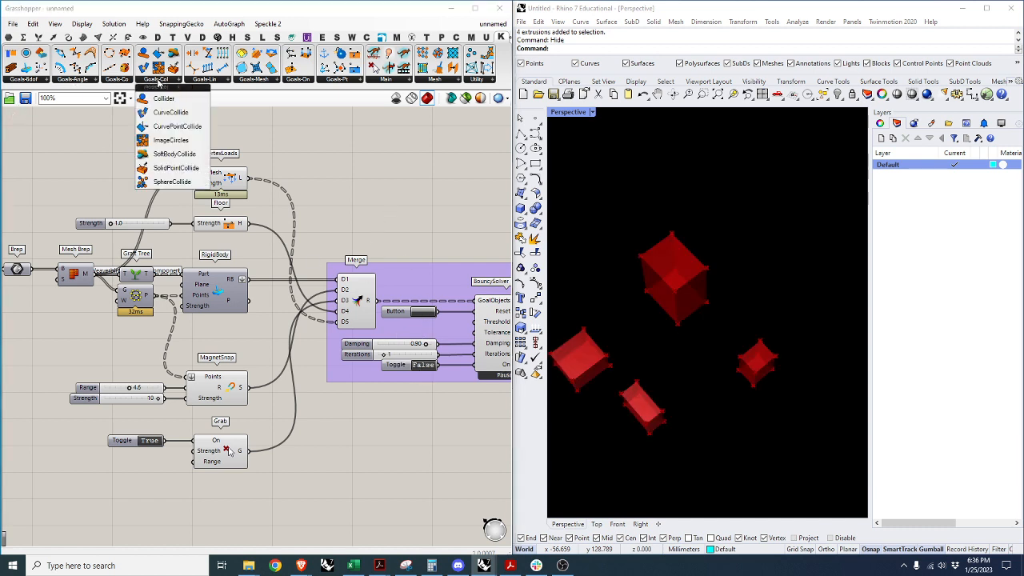
left_click(180, 157)
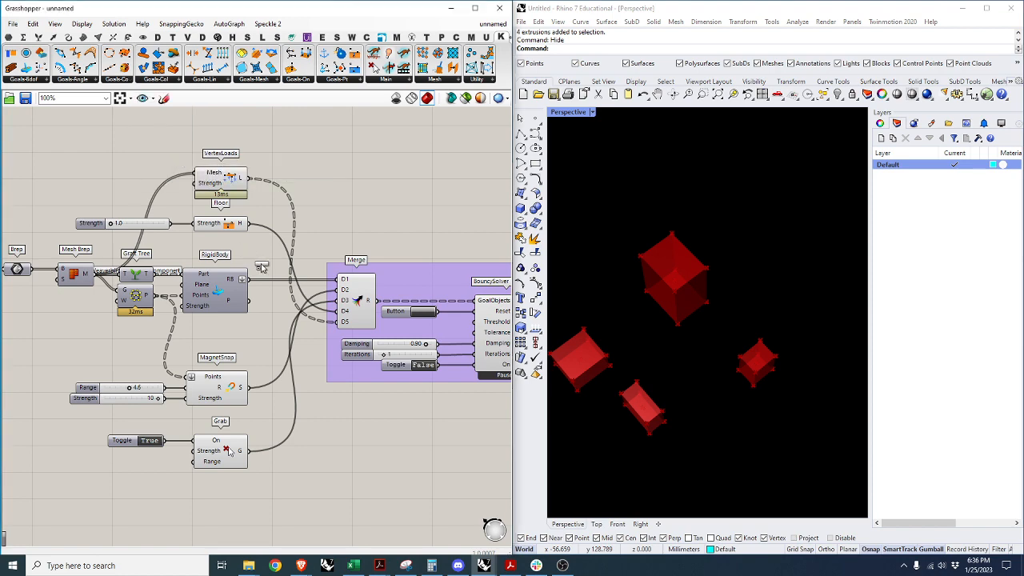
scroll(229, 167, "down", 2)
scroll(240, 176, "up", 3)
left_click(254, 184)
left_click_drag(254, 184, 246, 185)
left_click(289, 217)
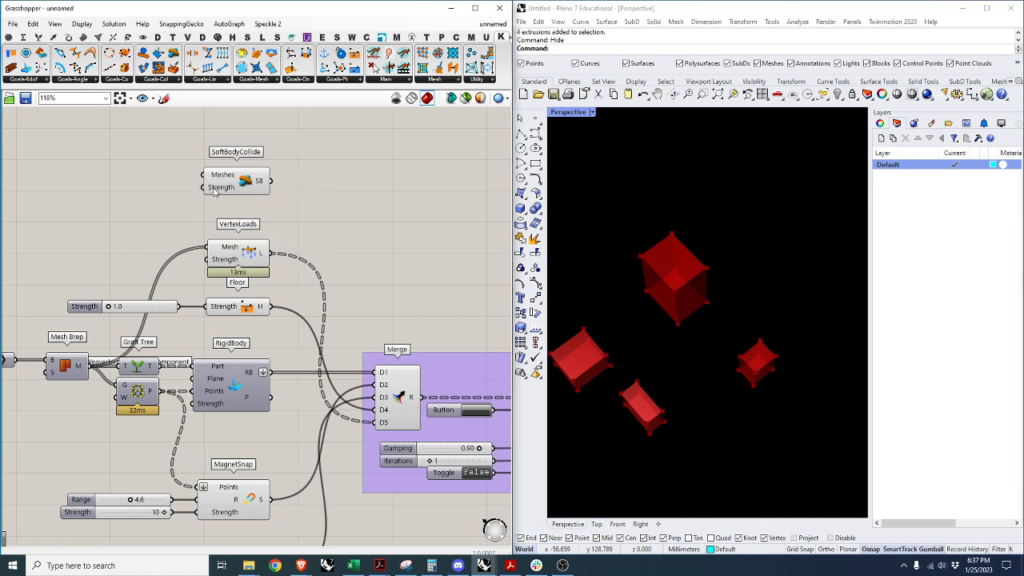
Add an integer slider ranging from 1 to 10, set to 1, and connect it to SoftBodyCollide's Strength input.
double_click(134, 192)
type("1..")
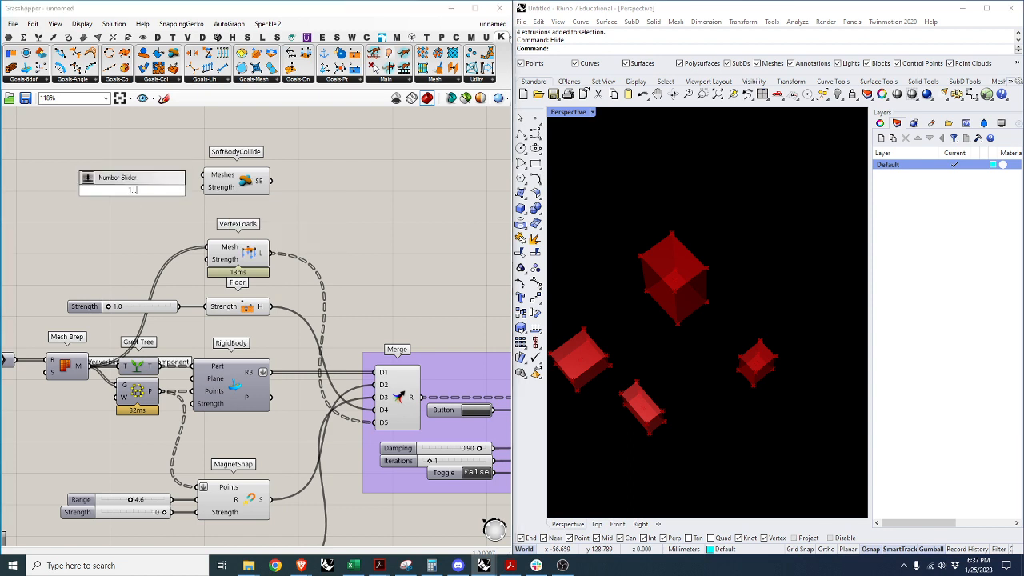
type("10")
key("Return")
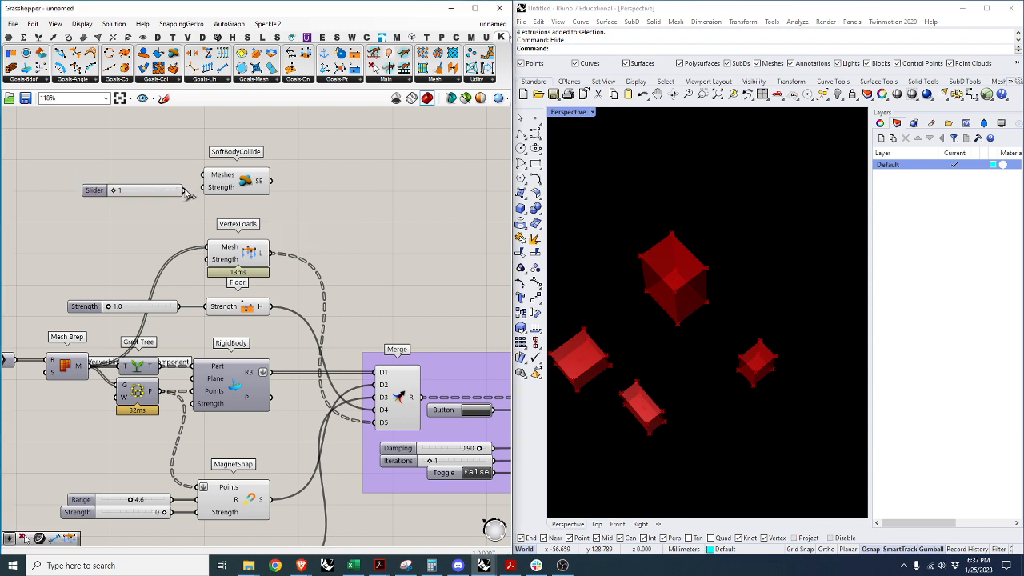
mouse_move(184, 190)
left_mouse_down()
mouse_move(202, 187)
mouse_move(148, 195)
mouse_move(157, 192)
left_mouse_up()
left_click(189, 217)
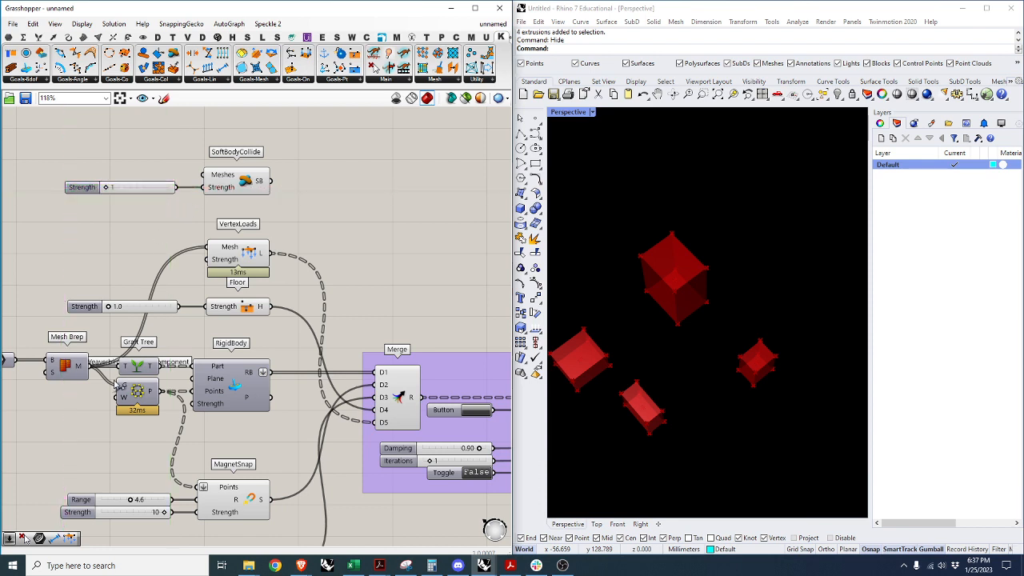
Connect Mesh Brep's M output to SoftBodyCollide's Meshes input and its SB output to a newly added D6 input on Merge.
left_click_drag(89, 366, 203, 175)
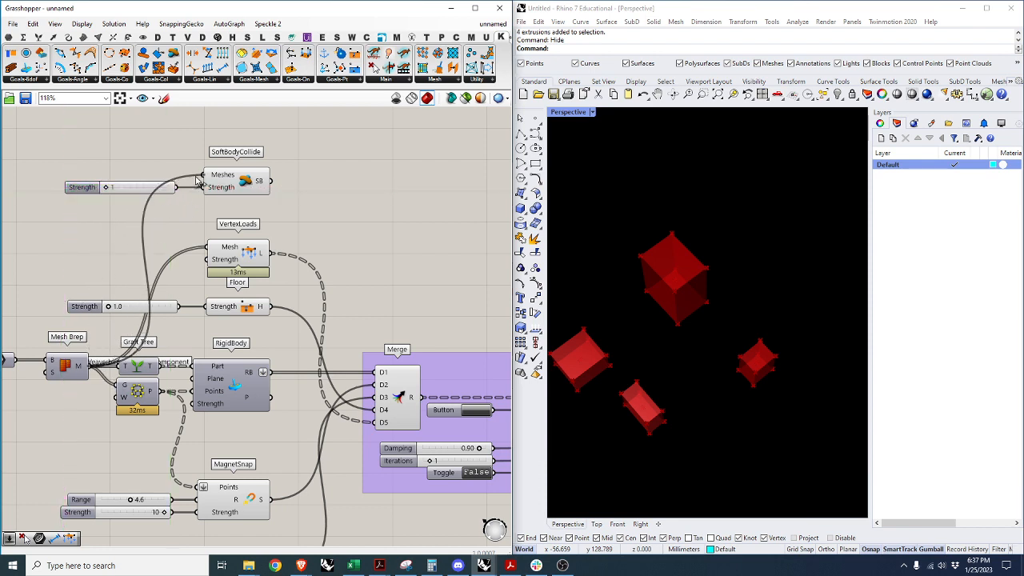
mouse_move(273, 181)
left_mouse_down()
mouse_move(317, 342)
mouse_move(269, 174)
left_mouse_up()
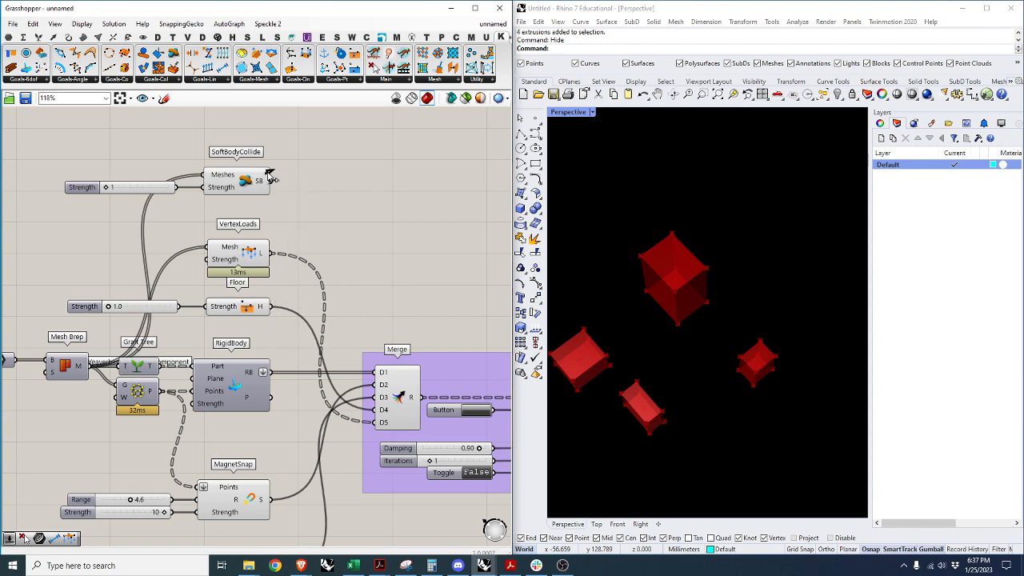
scroll(363, 448, "up", 5)
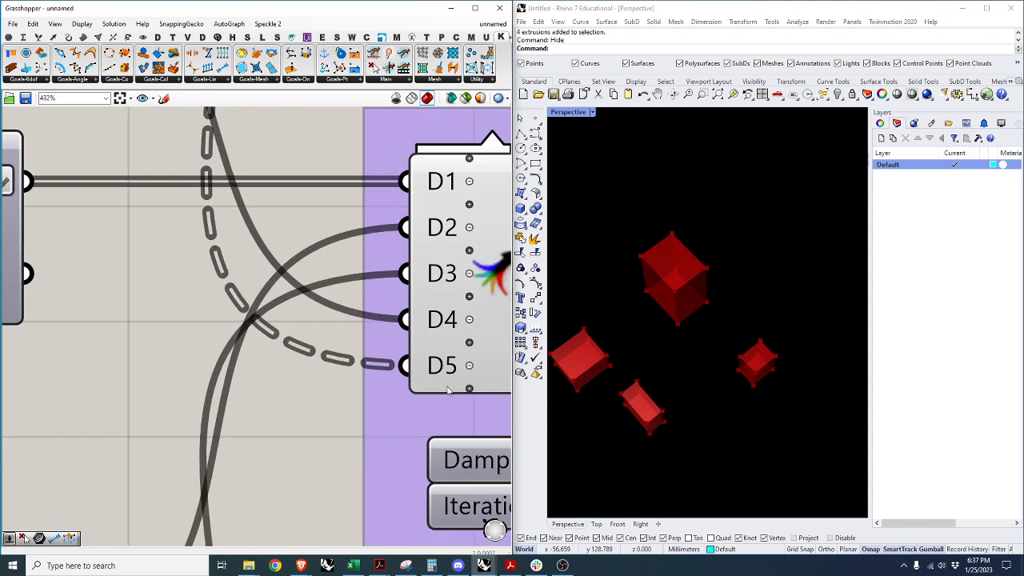
left_click(383, 404)
scroll(382, 418, "down", 4)
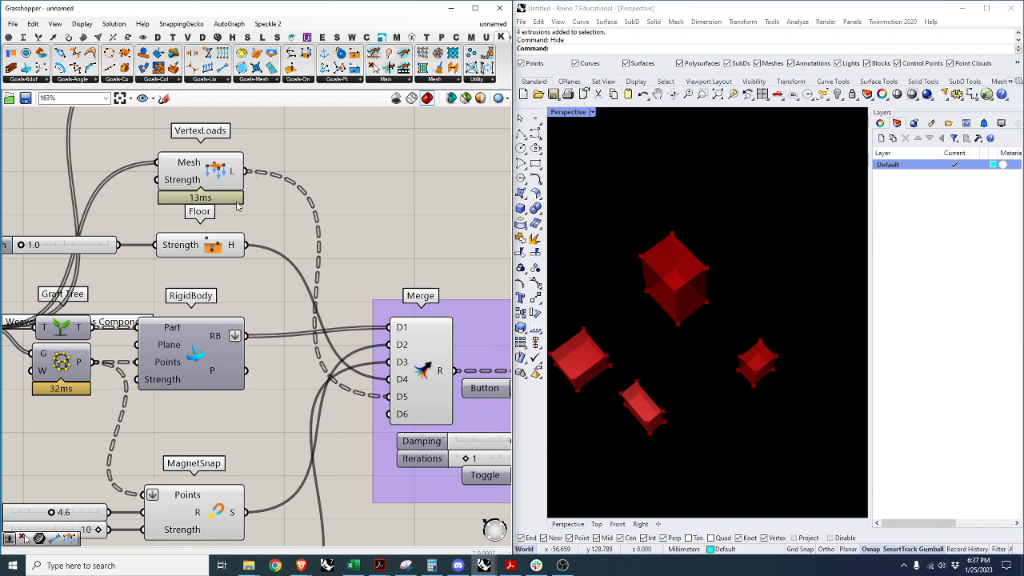
scroll(232, 172, "down", 3)
left_click_drag(245, 149, 333, 353)
scroll(334, 354, "up", 5)
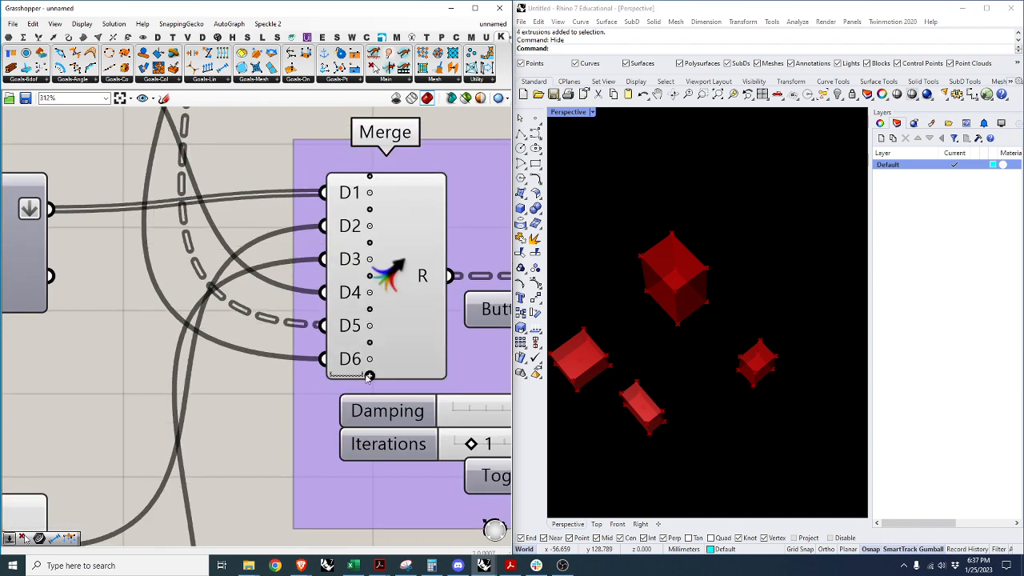
scroll(376, 376, "down", 4)
scroll(404, 390, "up", 3)
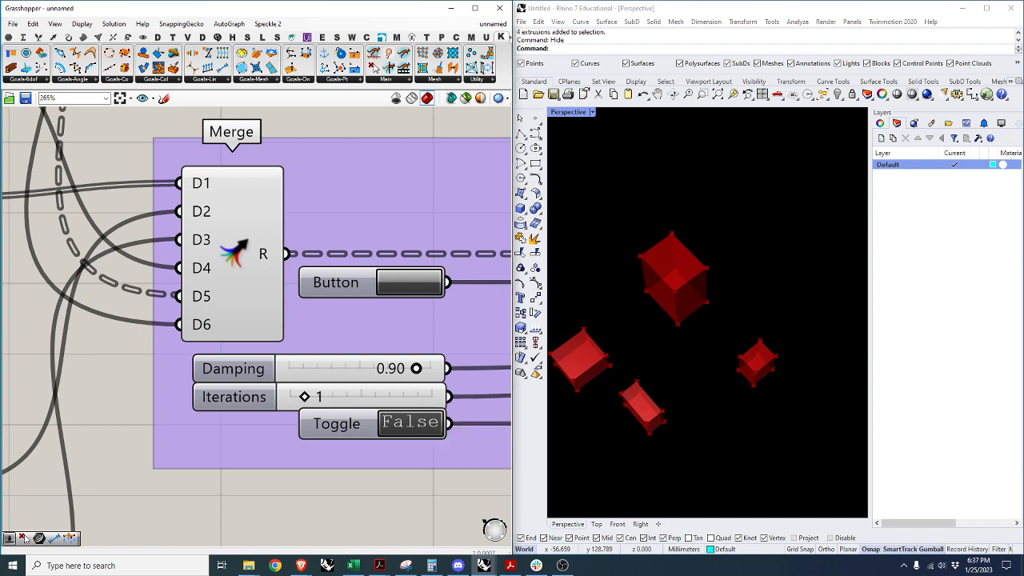
Turn on the BouncySolver and pull a small box by its corner toward the others to test the soft-body collision.
scroll(212, 344, "down", 5)
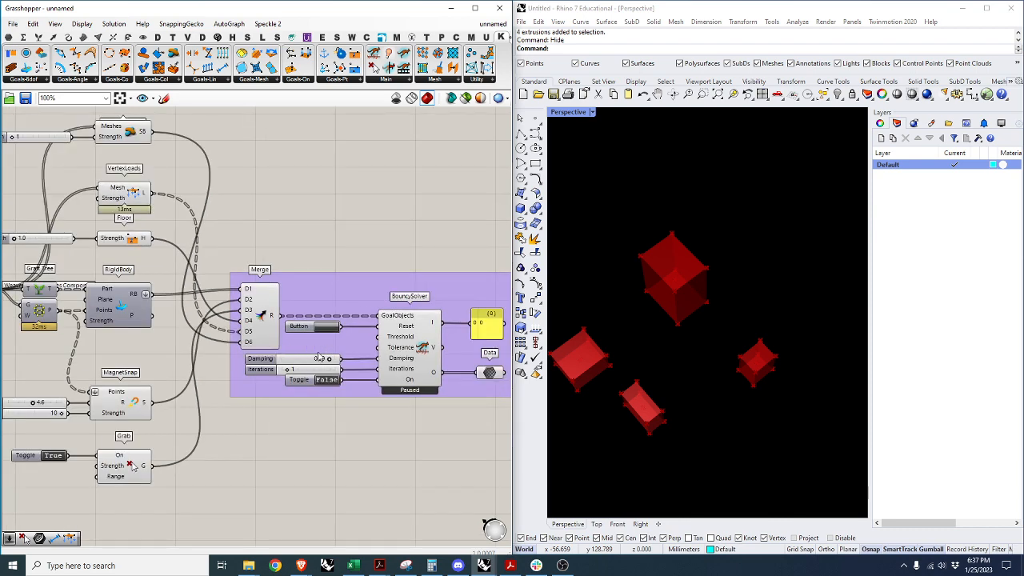
scroll(319, 357, "down", 2)
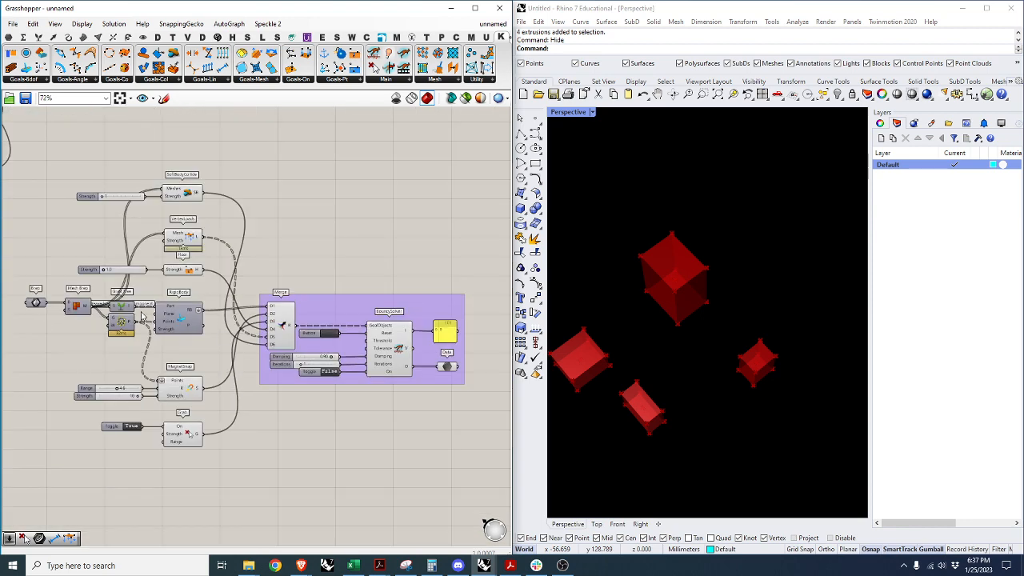
scroll(192, 254, "up", 3)
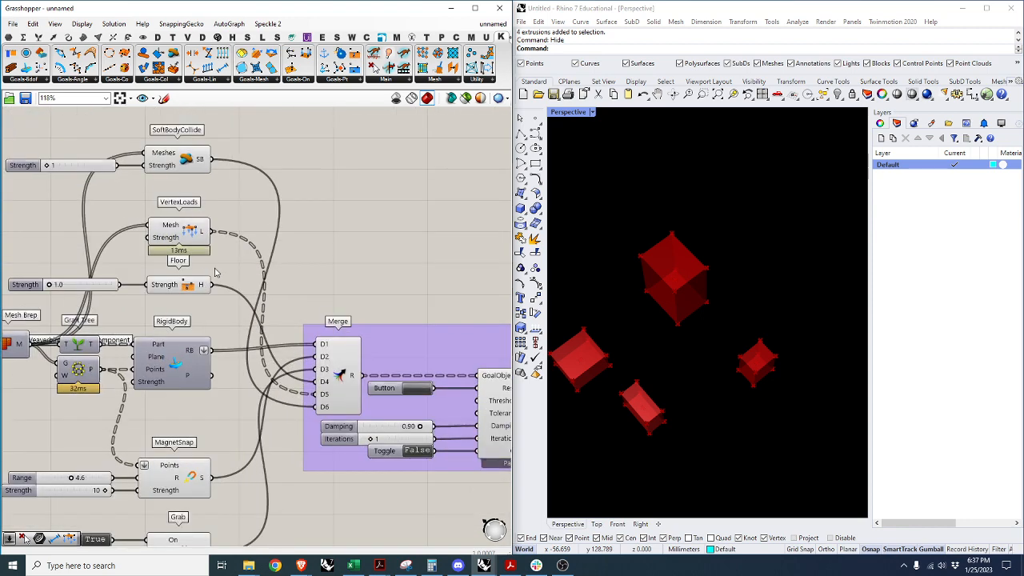
double_click(417, 452)
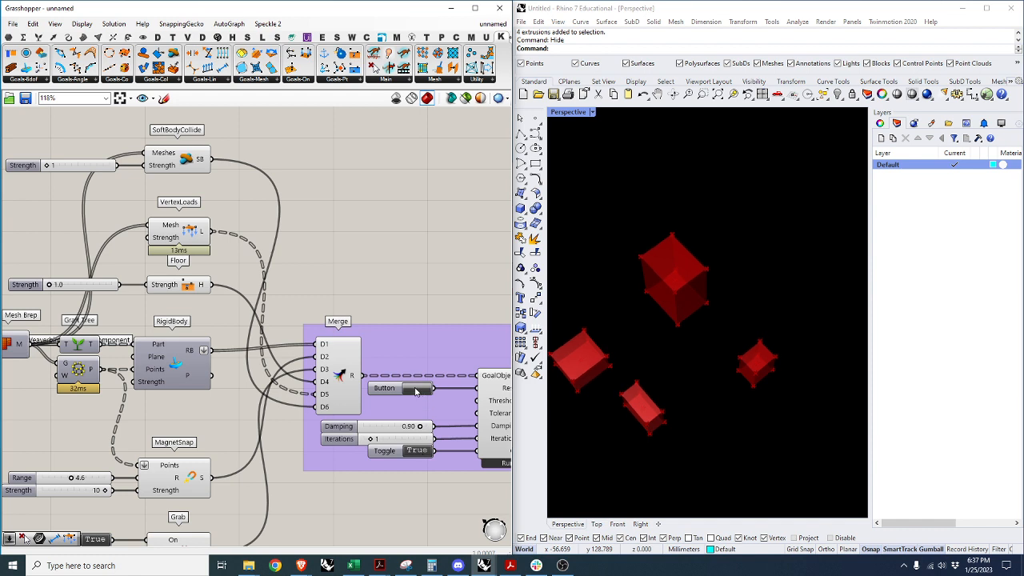
scroll(656, 347, "down", 2)
right_click_drag(659, 350, 701, 368)
scroll(635, 432, "up", 6)
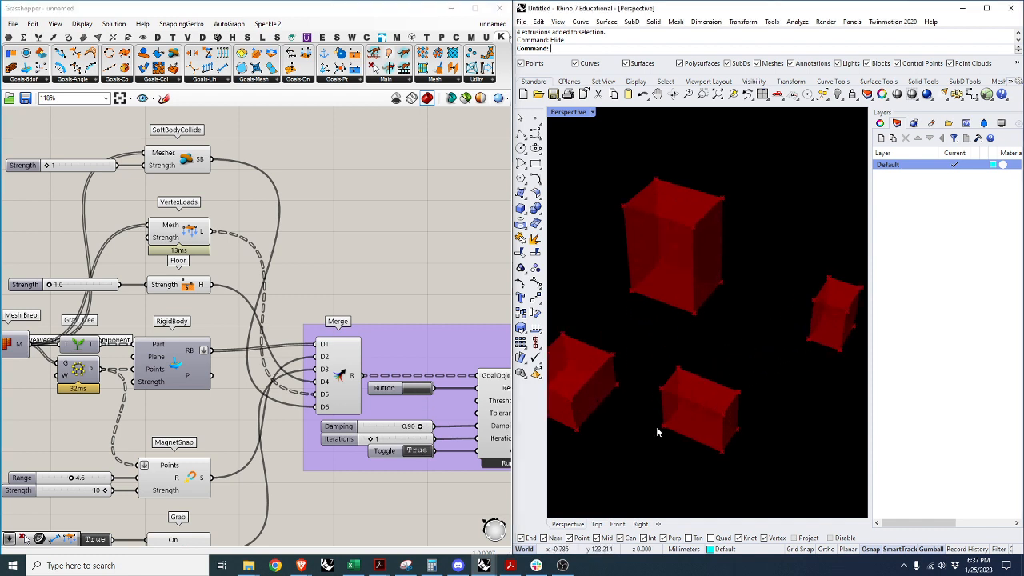
left_click_drag(662, 424, 631, 417)
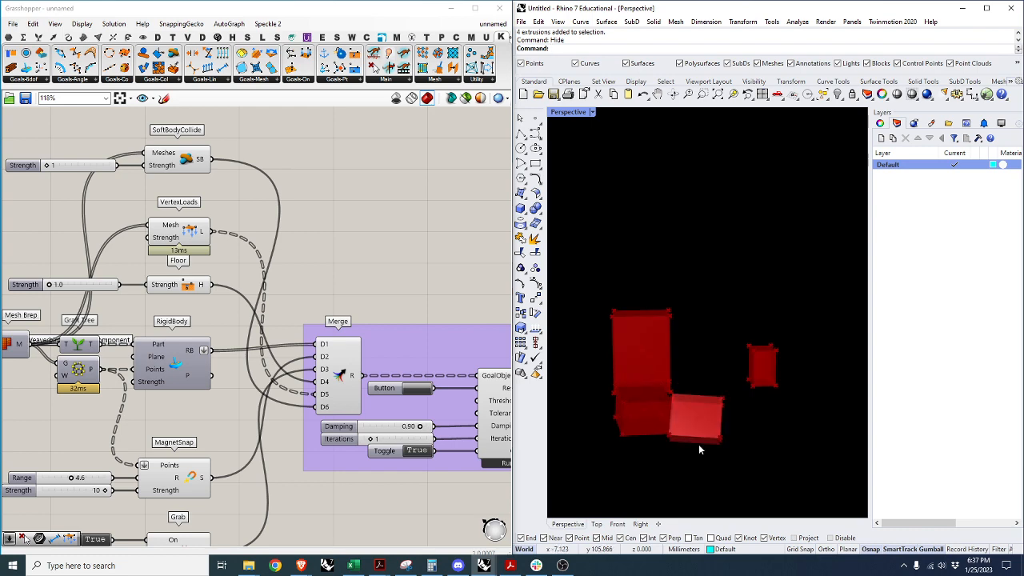
Add a number slider ranging from -10.00 to 0.0 and connect it to VertexLoads' Strength input.
scroll(288, 300, "down", 2)
scroll(160, 249, "up", 3)
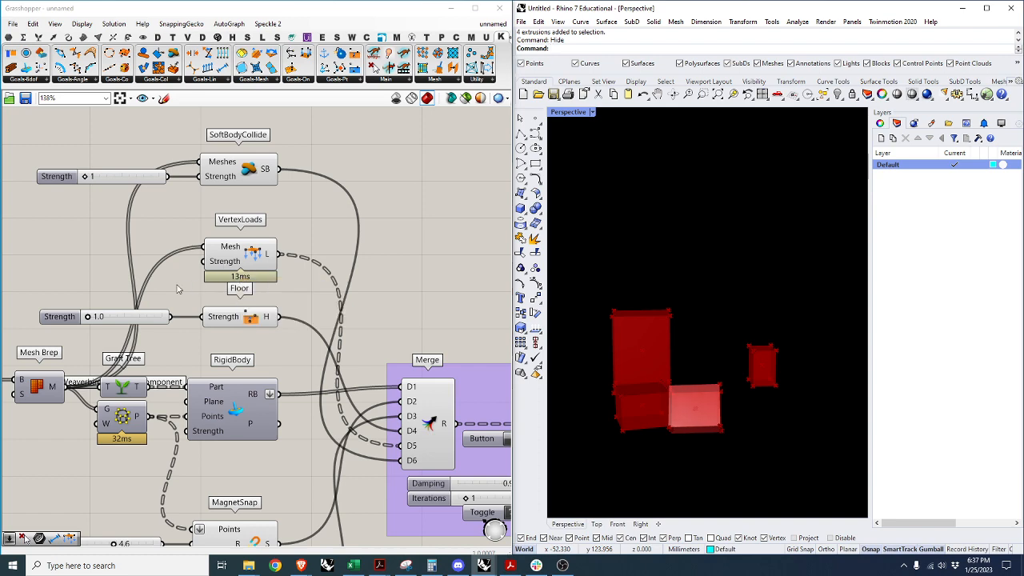
left_click(213, 268)
mouse_move(218, 264)
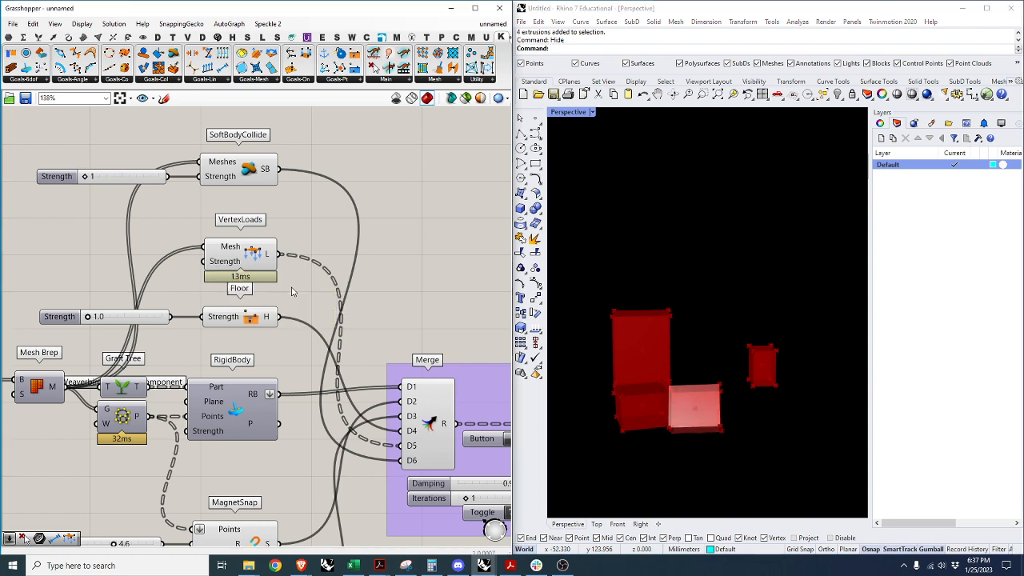
scroll(227, 308, "up", 2)
double_click(116, 291)
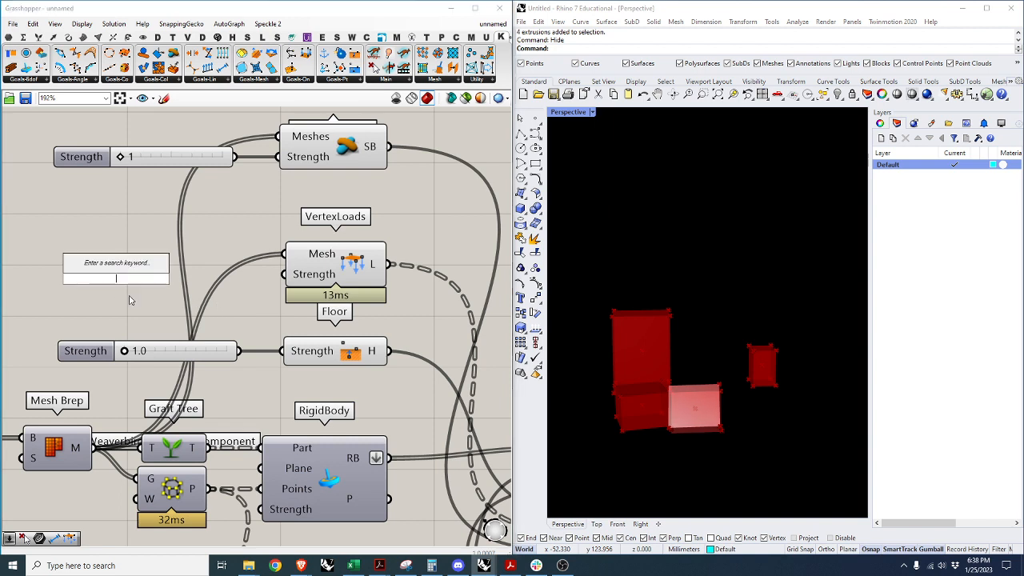
type("-1")
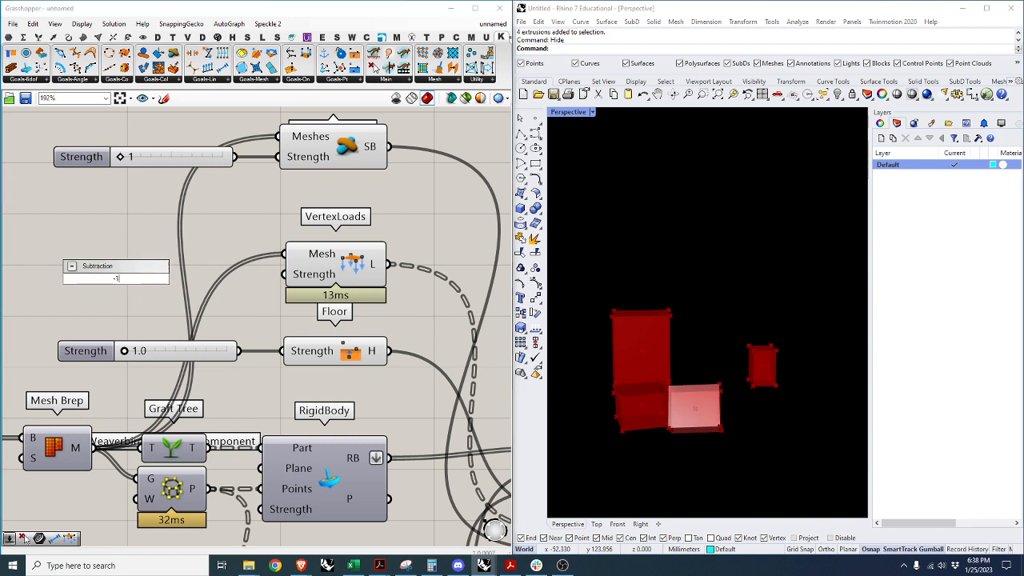
type("0.00..0.0")
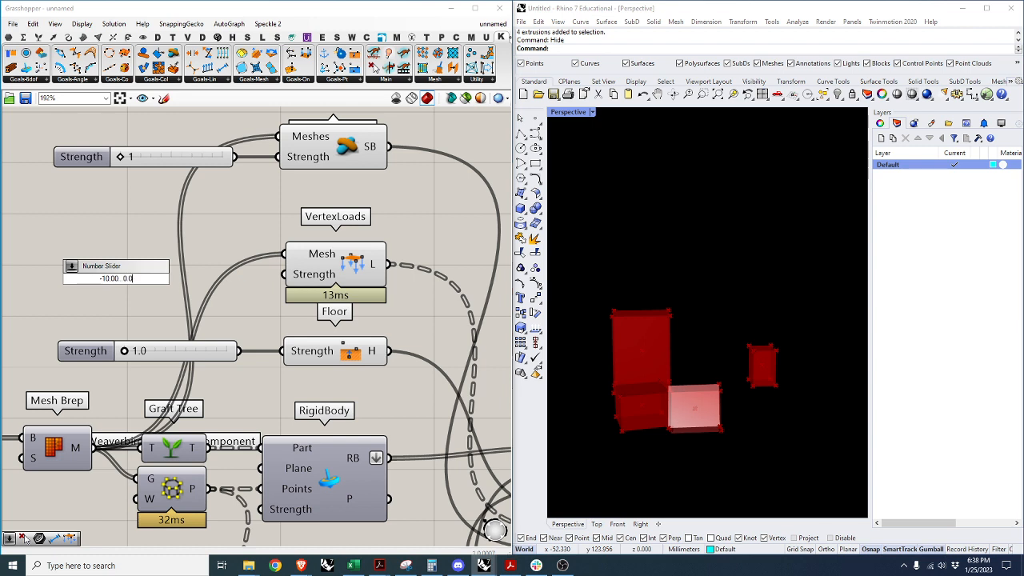
key("Return")
left_click_drag(198, 278, 285, 275)
left_click_drag(181, 280, 174, 276)
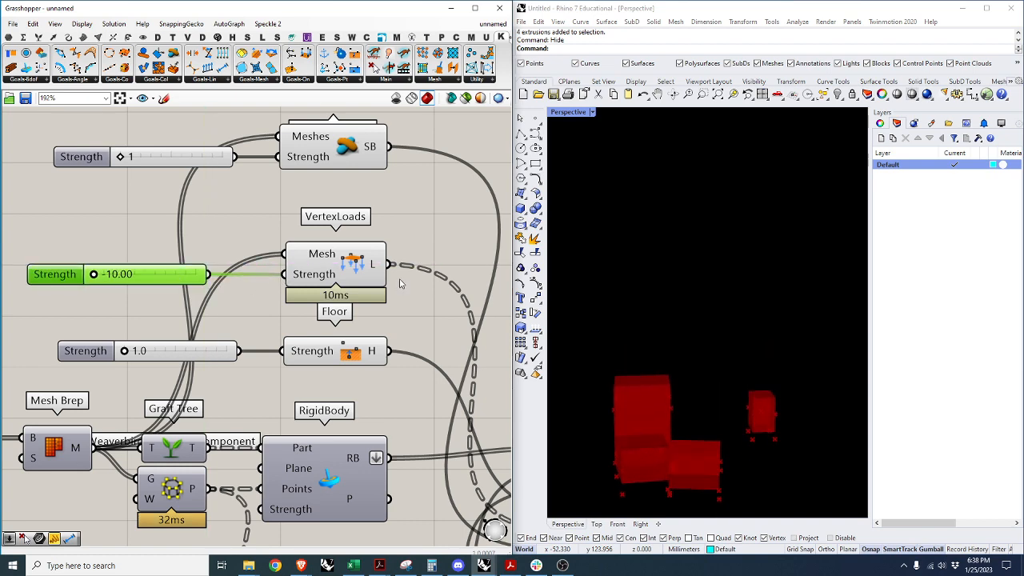
Test a Floor strength of 6.1 on the running boxes, and return it to 1.0.
scroll(400, 285, "down", 2)
scroll(254, 332, "up", 1)
left_click_drag(196, 336, 240, 334)
scroll(638, 406, "up", 2)
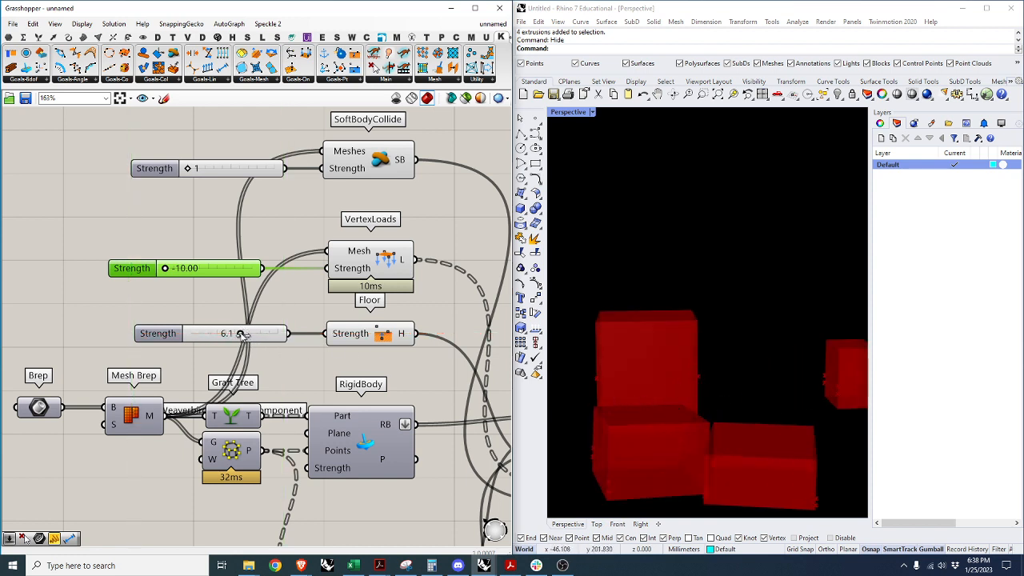
left_click_drag(242, 335, 190, 336)
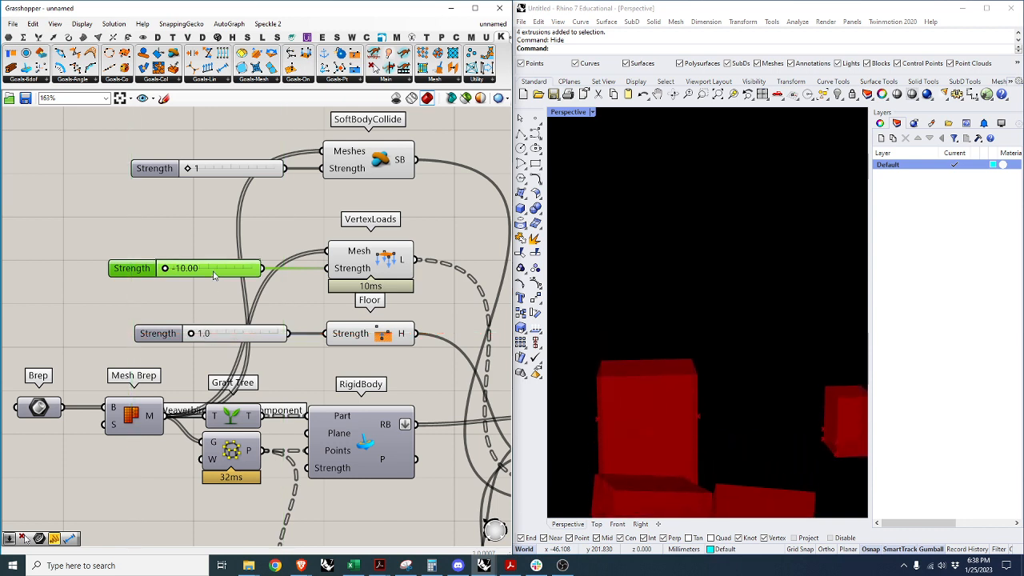
Set the VertexLoads strength to -1.
double_click(214, 272)
type("-1")
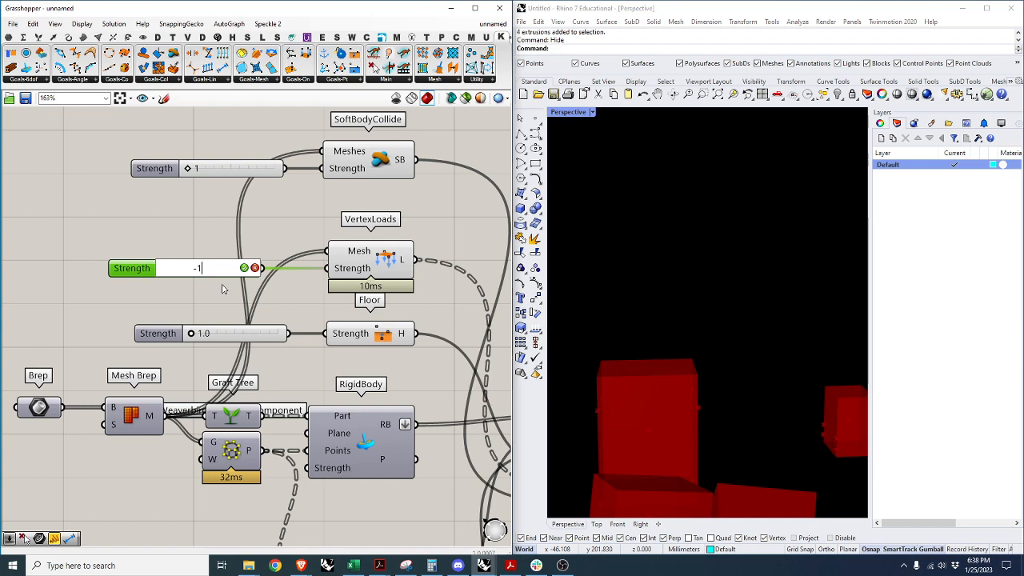
key("Return")
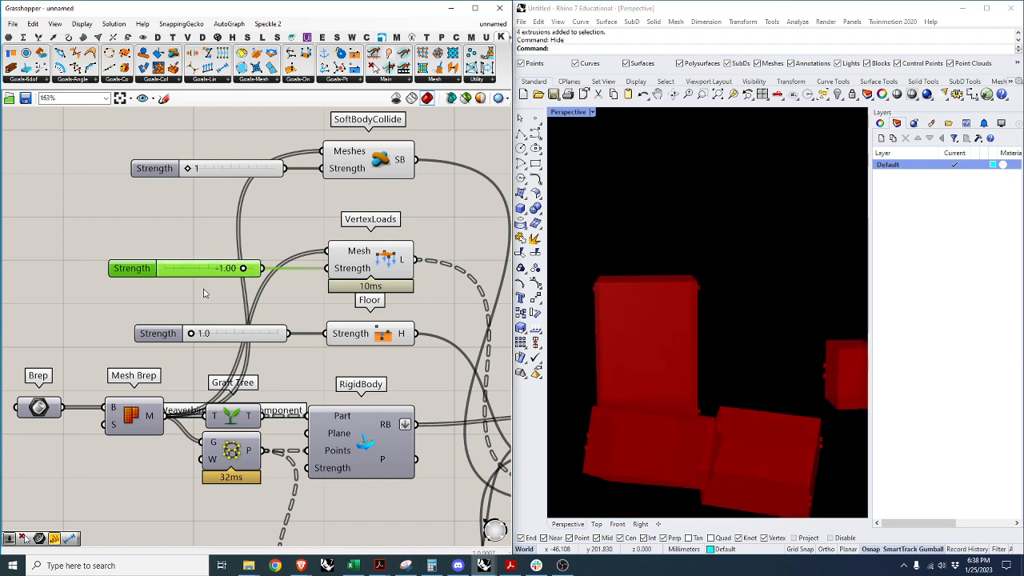
Reset the BouncySolver and keep it running so the boxes restart from their original positions.
scroll(198, 289, "down", 6)
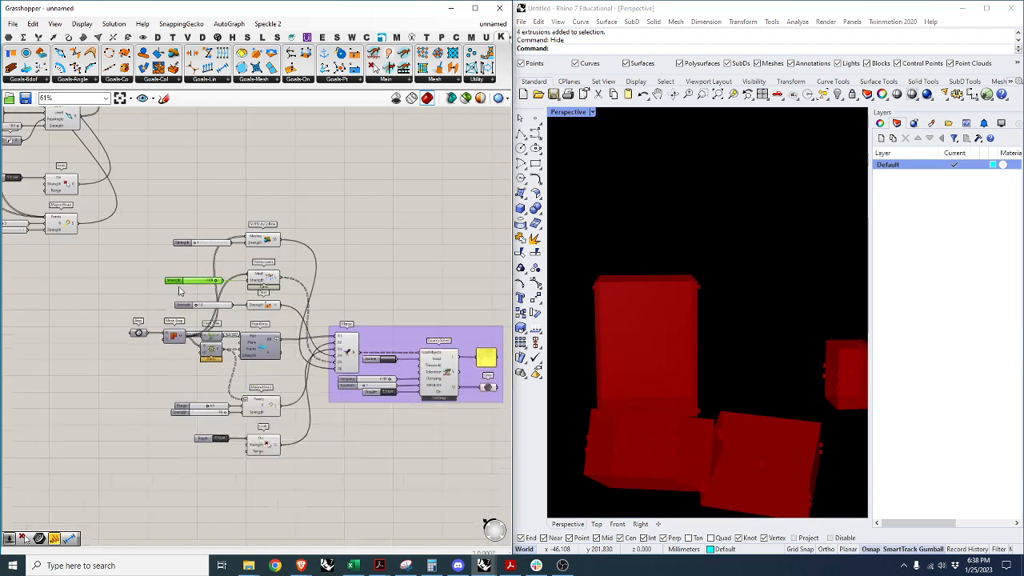
scroll(395, 363, "up", 4)
left_click(309, 329)
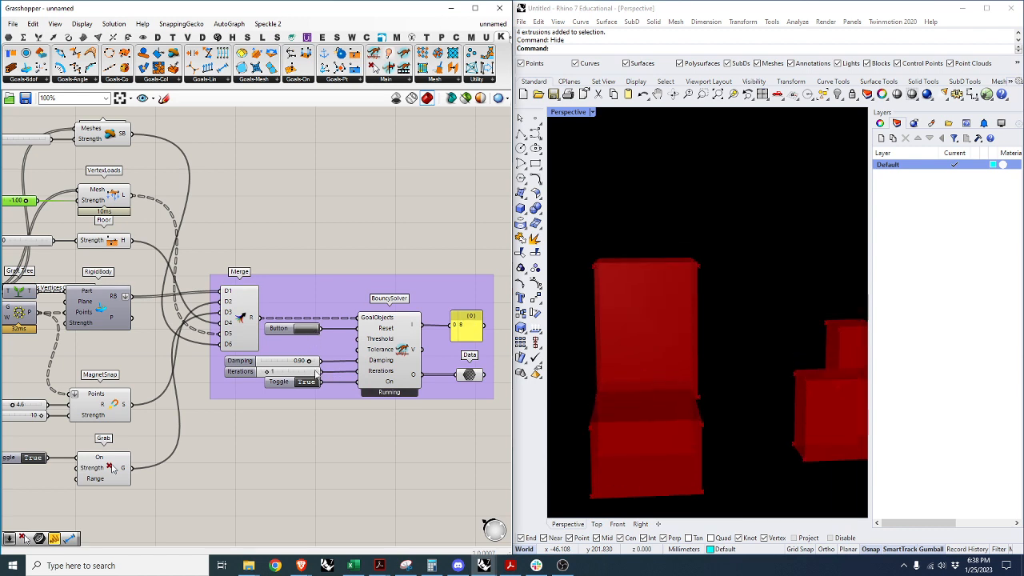
left_click(308, 384)
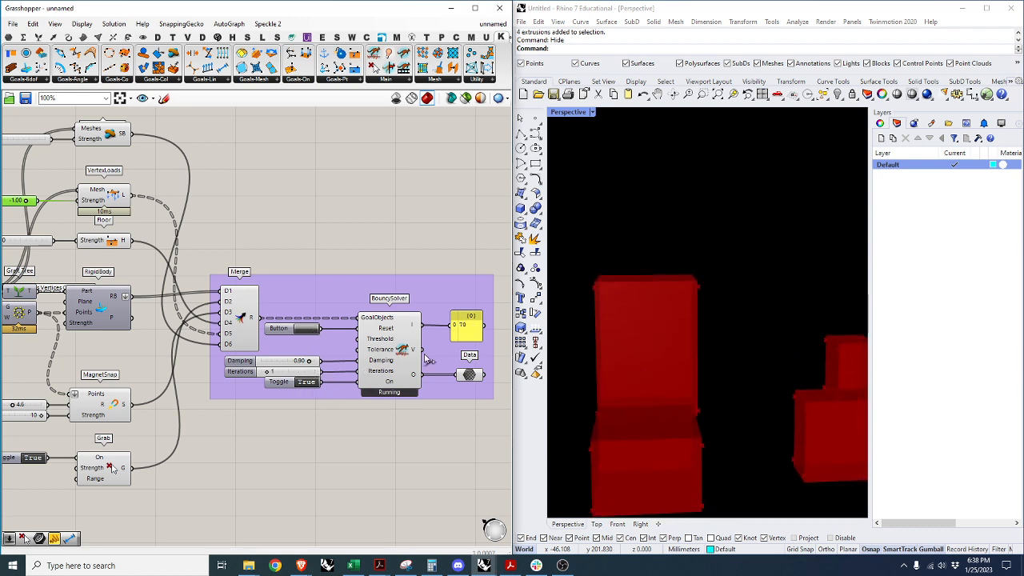
Pull the small boxes by their corners against the tall box to test collision and snapping under the new load.
scroll(702, 347, "up", 3)
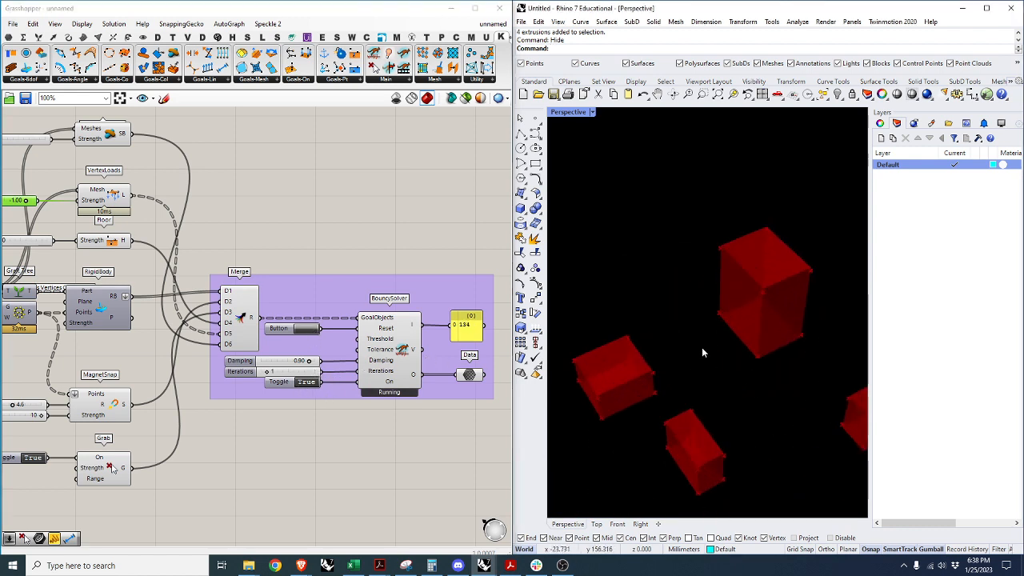
mouse_move(763, 361)
left_mouse_down("alt")
mouse_move(771, 350)
mouse_move(753, 349)
left_mouse_up("alt")
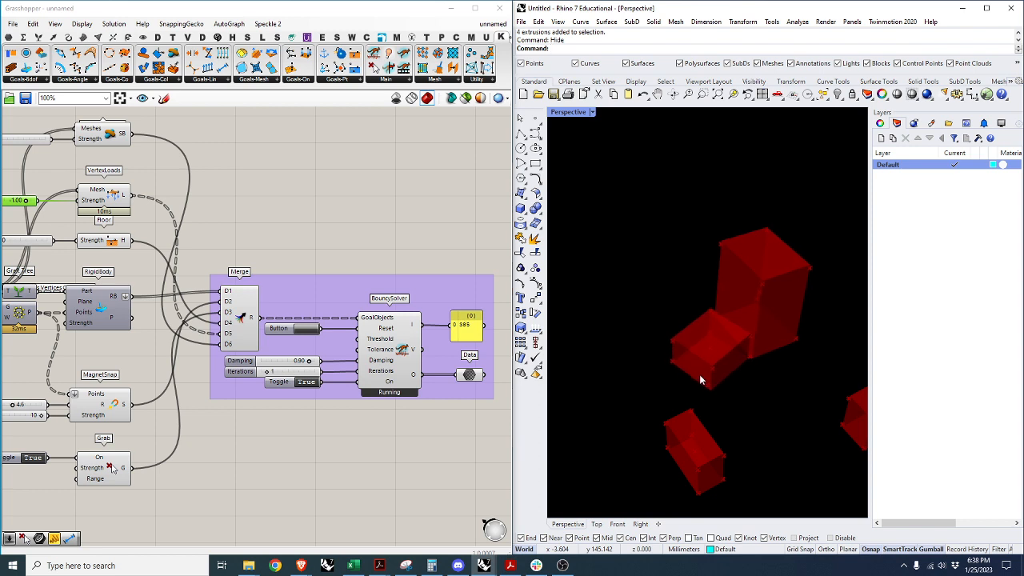
scroll(692, 372, "down", 3)
scroll(776, 401, "up", 3)
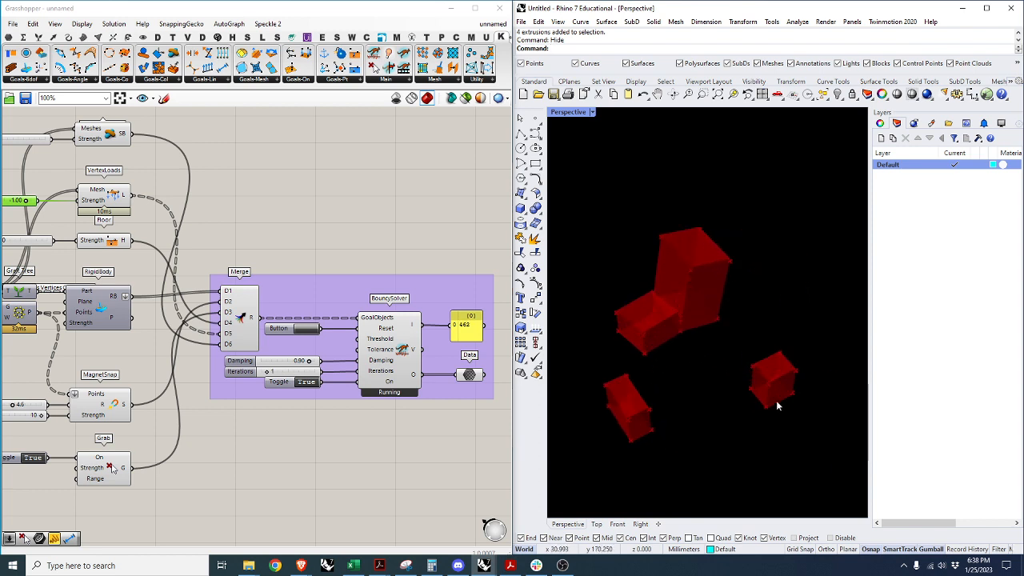
left_click_drag(673, 363, 633, 349)
scroll(232, 256, "down", 3)
scroll(72, 207, "up", 4)
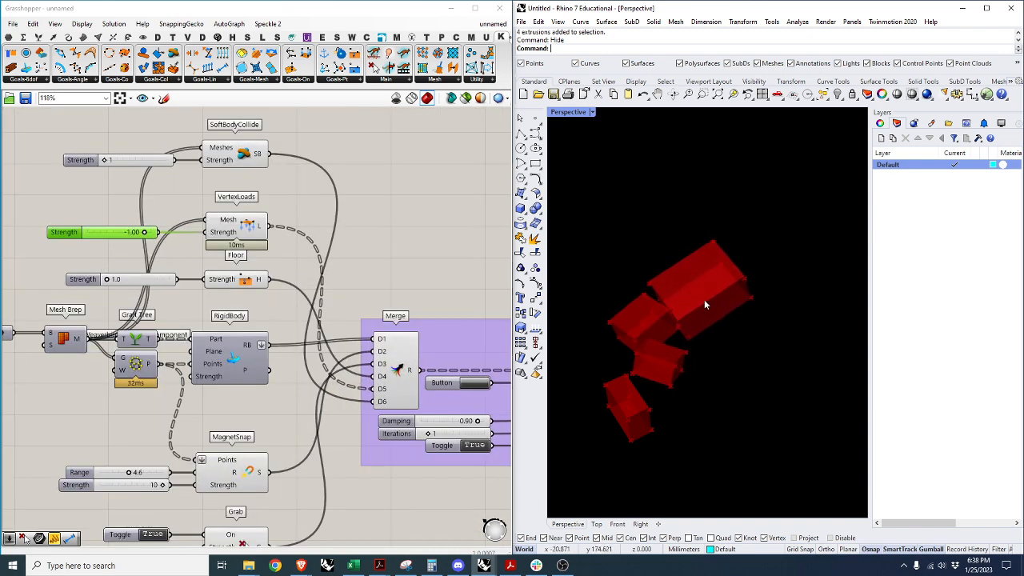
Pull the tall box by its corner over the neighbouring small box to test their collision.
left_click_drag(744, 283, 667, 267)
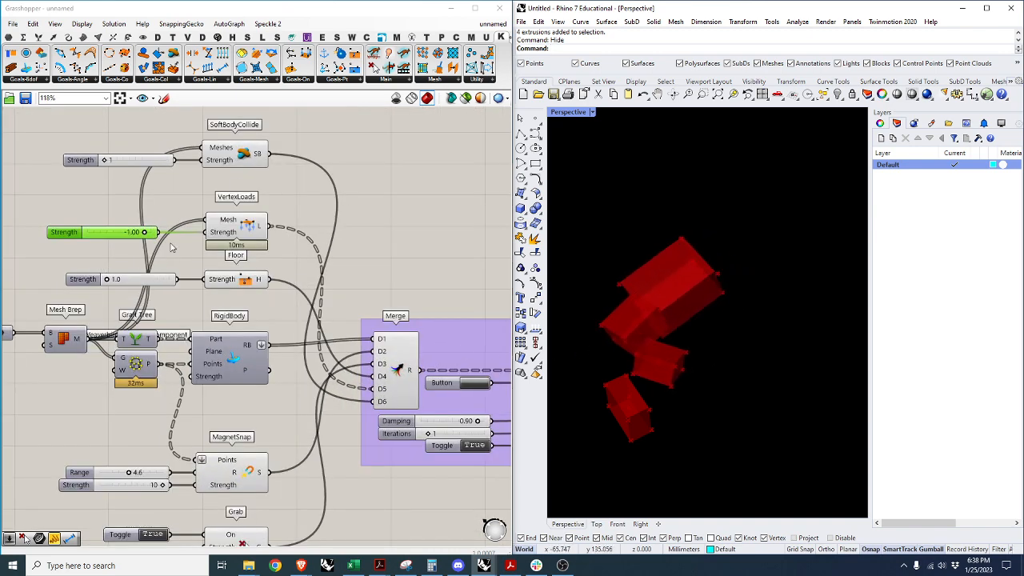
scroll(350, 370, "down", 2)
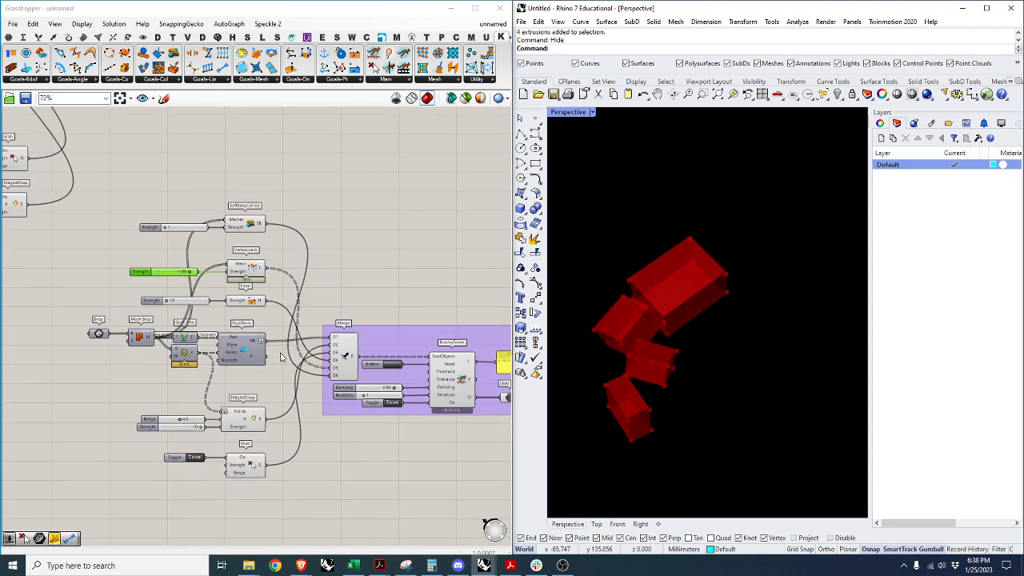
scroll(229, 303, "up", 2)
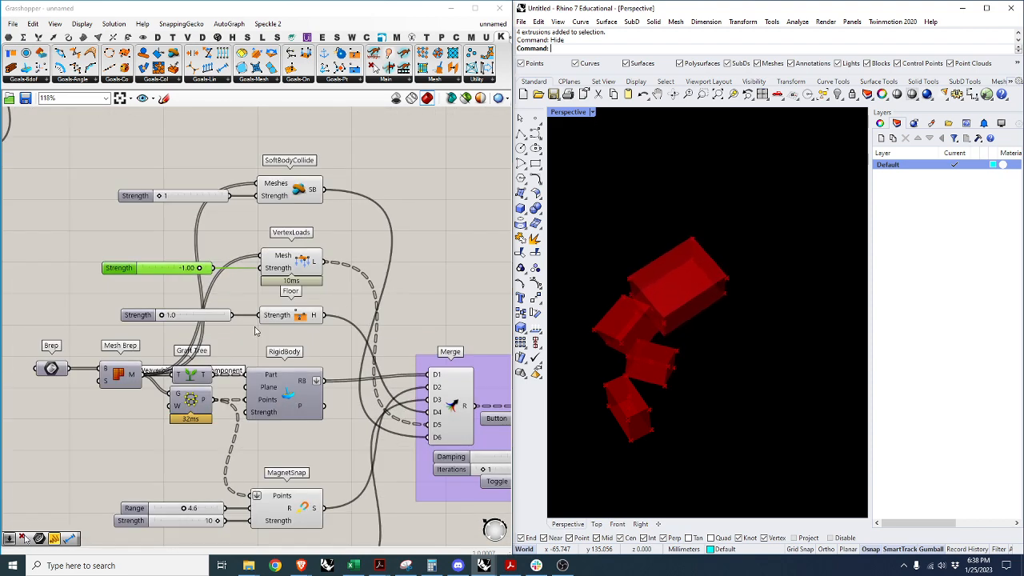
scroll(154, 332, "down", 3)
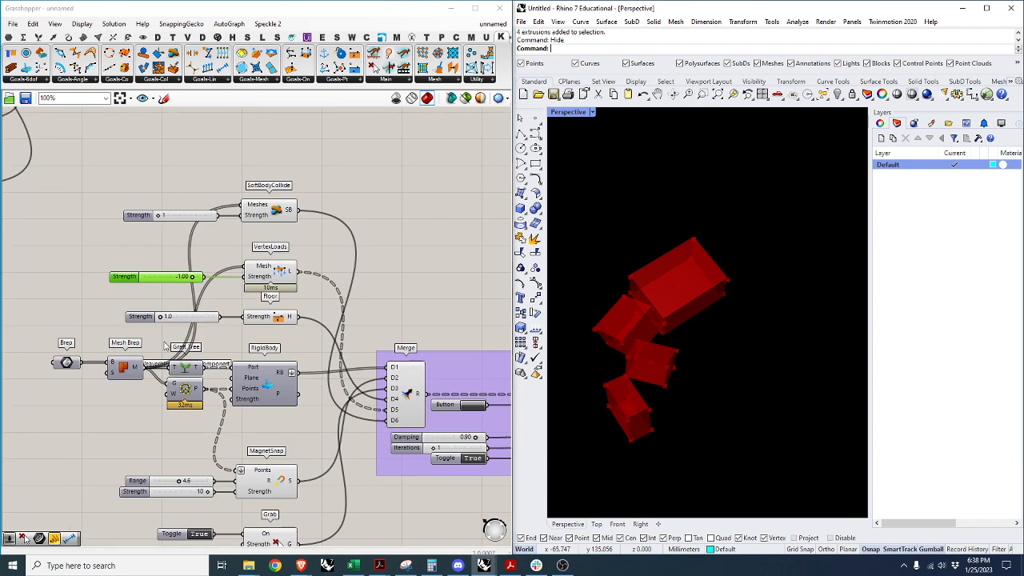
Test a BouncySolver Damping of 1.00 by resetting the running boxes and pulling one small box against its neighbour.
scroll(397, 431, "up", 6)
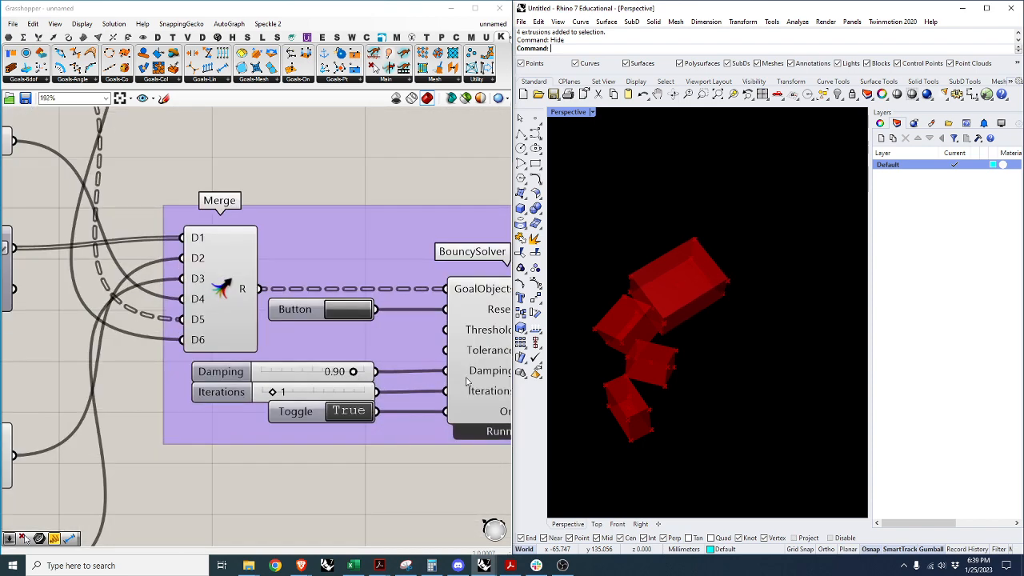
left_click_drag(353, 371, 363, 371)
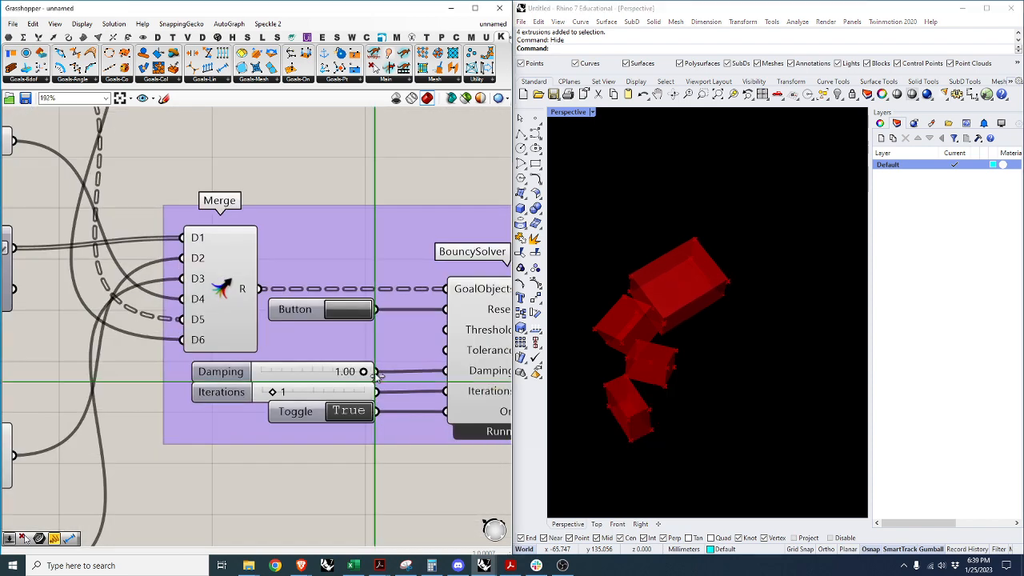
left_click(343, 309)
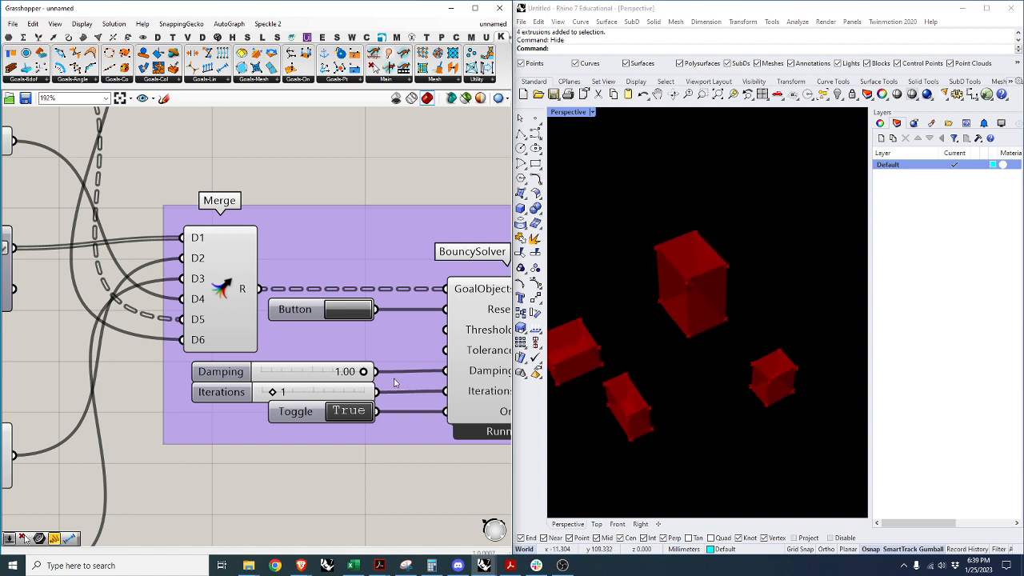
left_click_drag(558, 383, 604, 407, "alt")
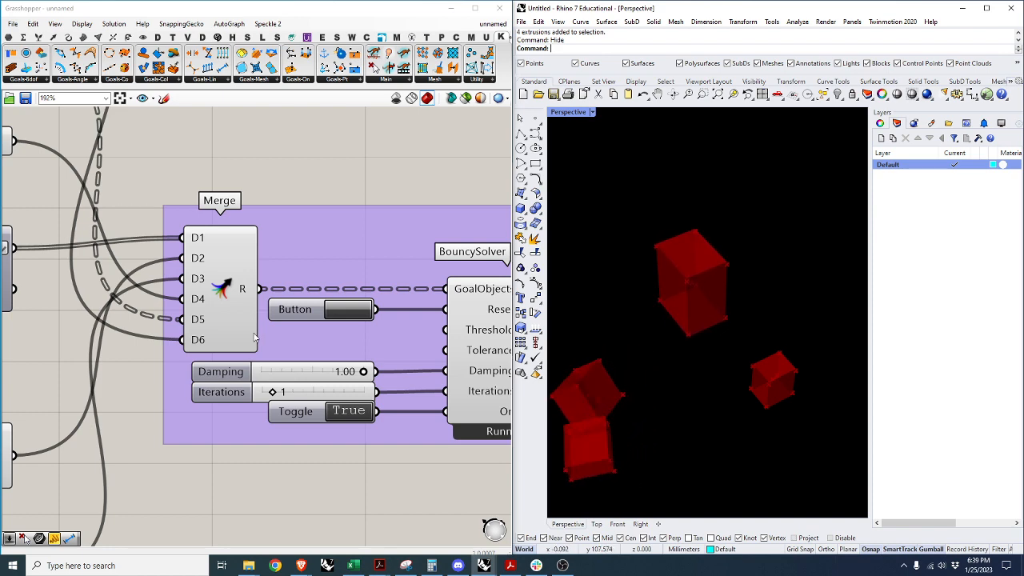
Pause the BouncySolver and reset the boxes to their original positions.
scroll(462, 363, "down", 3)
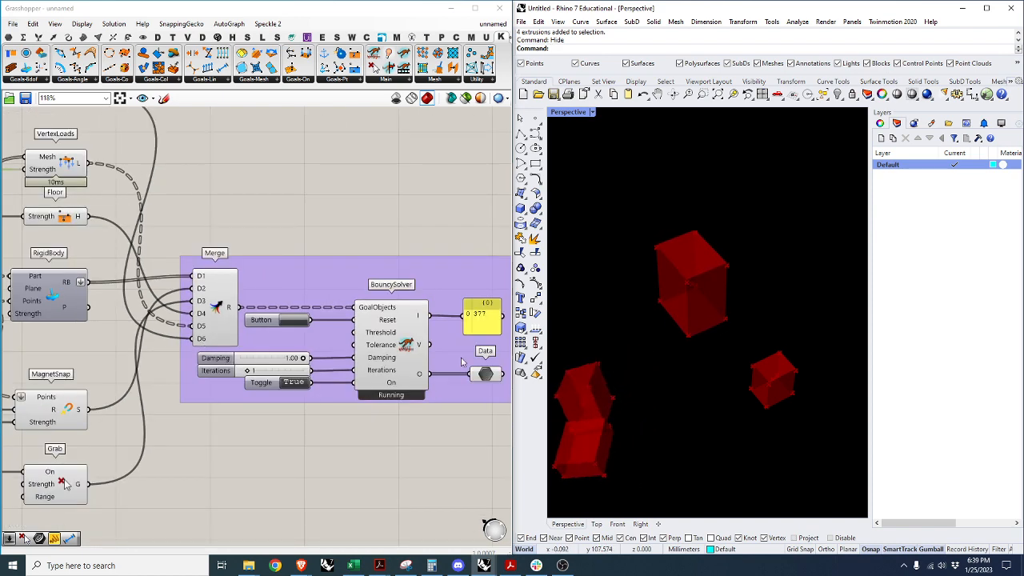
left_click(294, 383)
left_click(294, 383)
left_click(295, 320)
scroll(208, 326, "down", 3)
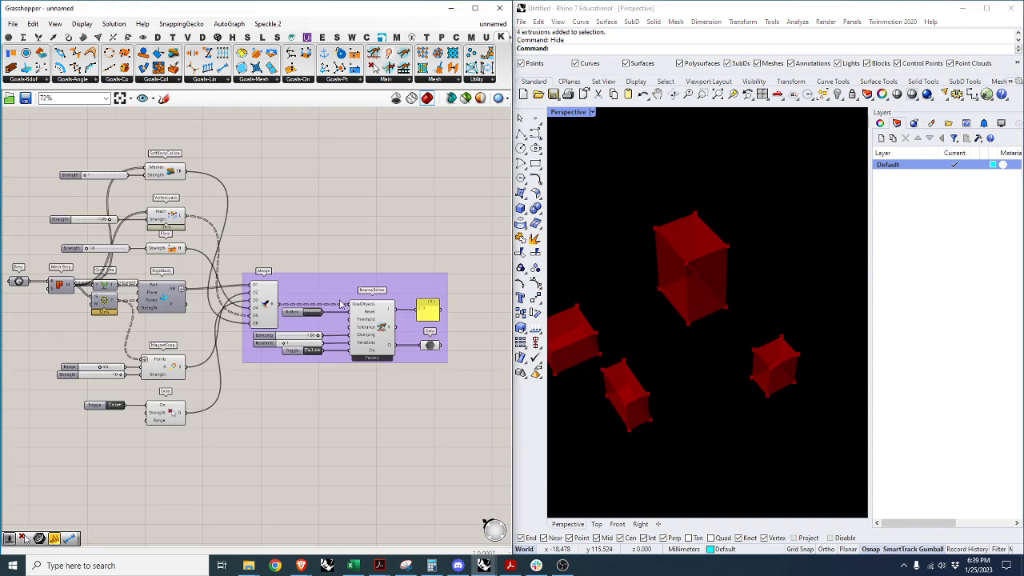
Set the MagnetSnap strength to 1.
scroll(208, 325, "up", 4)
left_click_drag(208, 326, 229, 351)
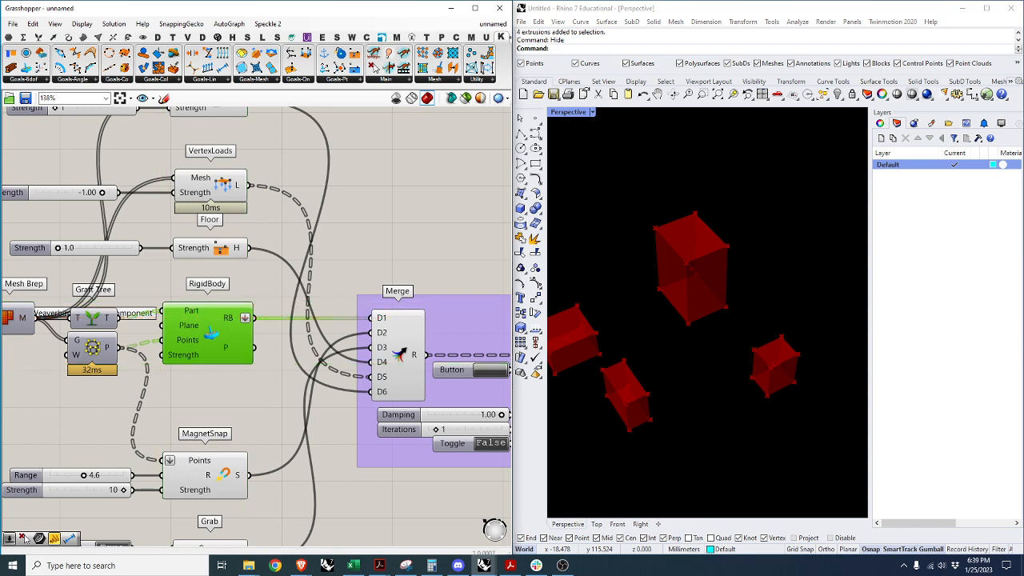
scroll(302, 364, "down", 3)
scroll(236, 464, "up", 3)
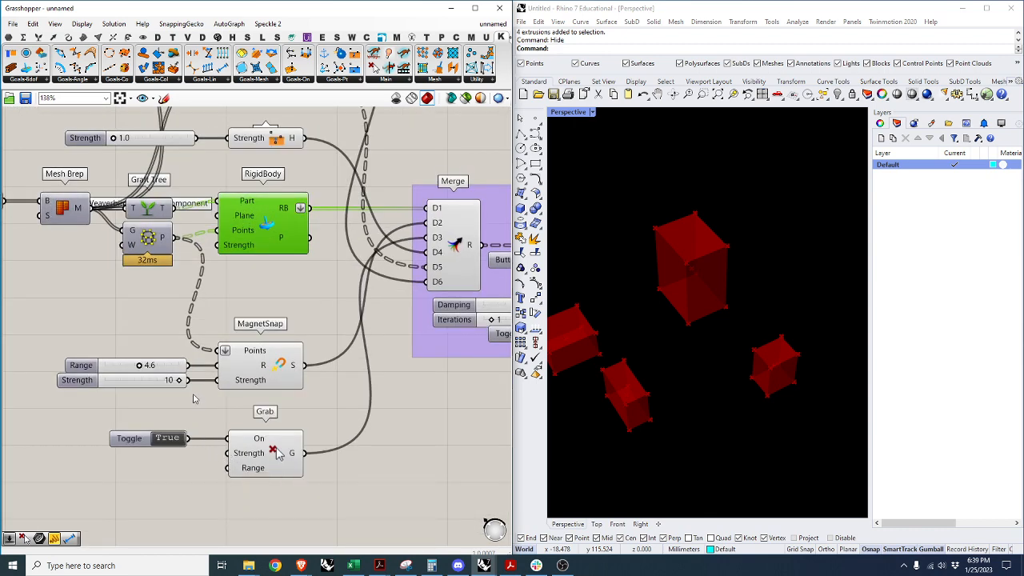
double_click(158, 381)
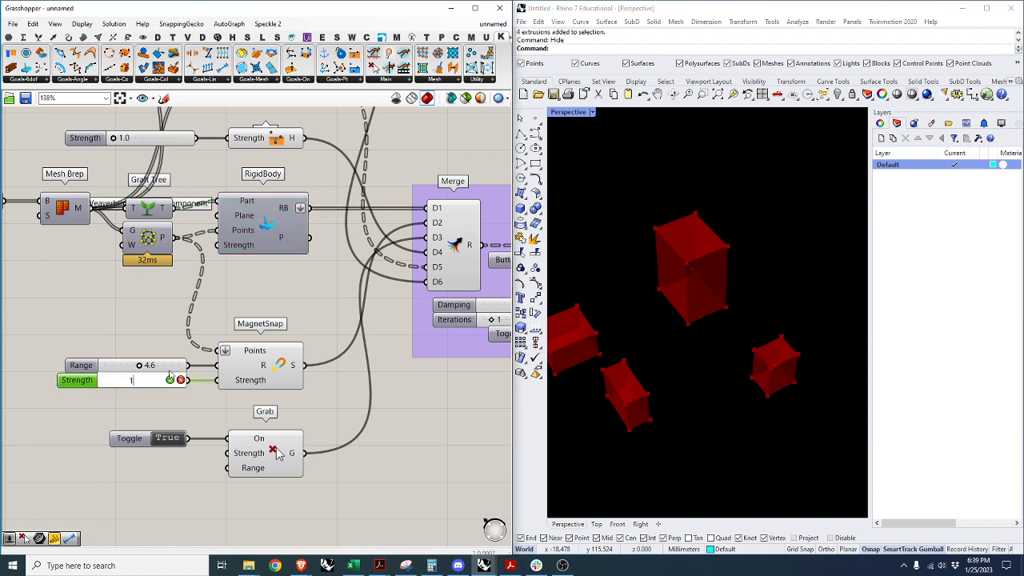
left_click(171, 380)
Reset the BouncySolver and set it running again.
scroll(89, 440, "down", 3)
scroll(342, 364, "up", 2)
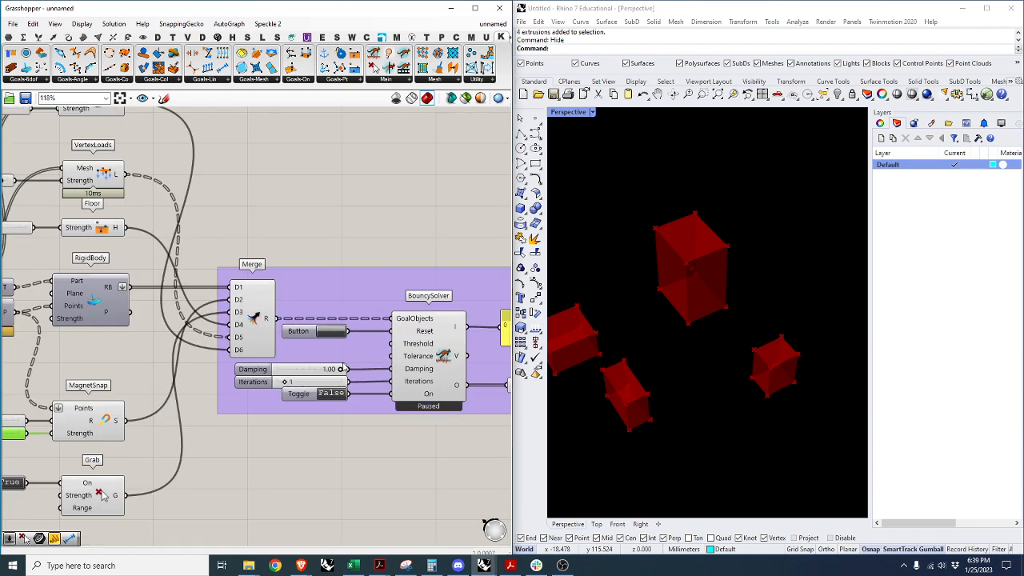
left_click(337, 334)
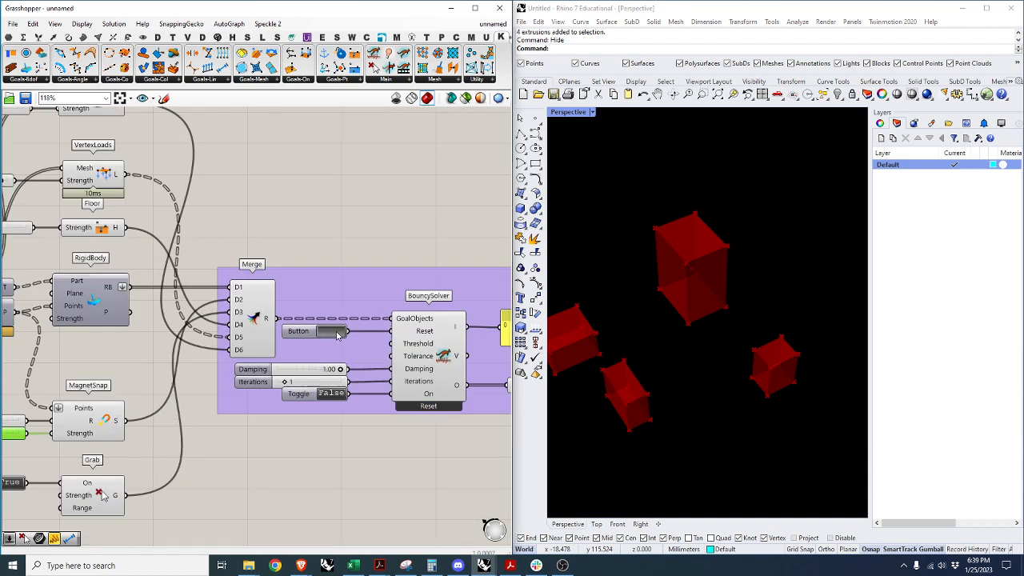
left_click(600, 390)
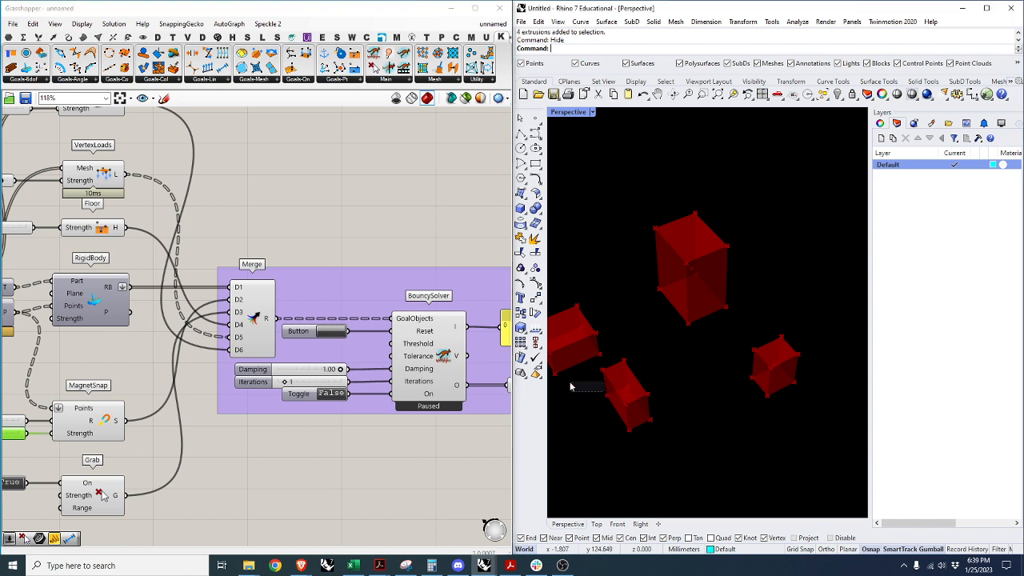
double_click(337, 395)
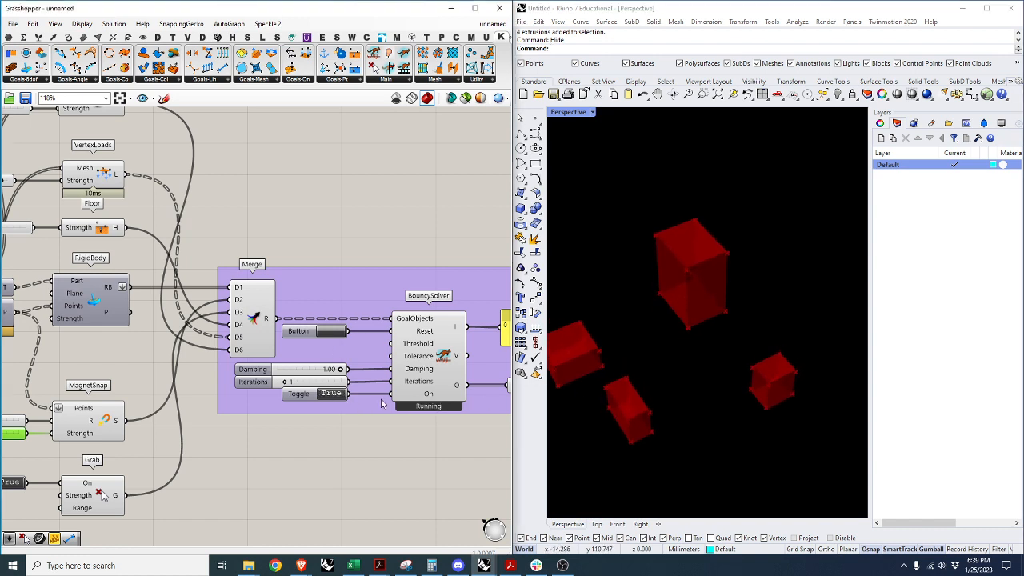
Try a BouncySolver Damping of 0.99, and set it to 0.90.
double_click(324, 370)
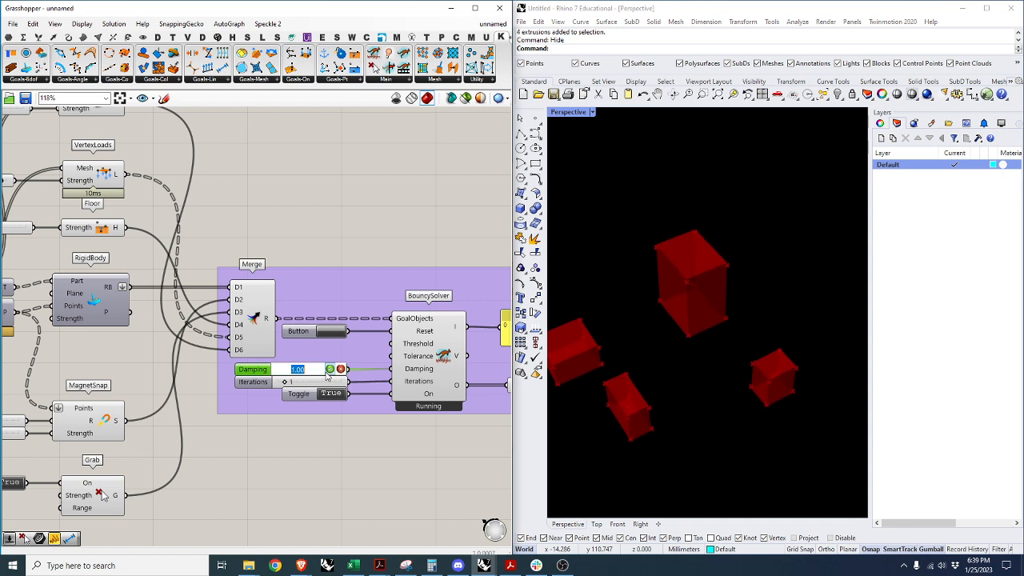
type("0.99")
key("Return")
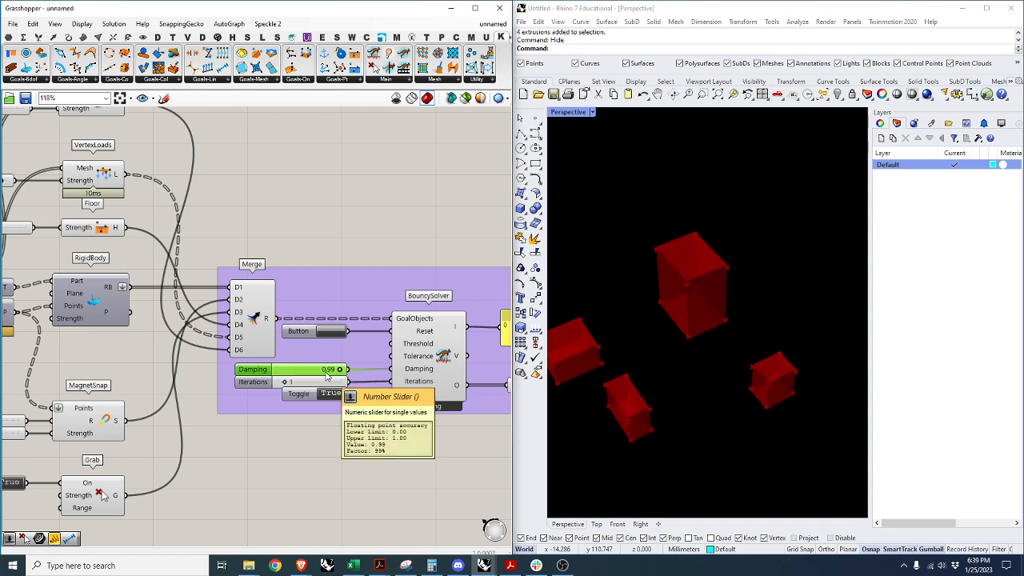
double_click(324, 370)
type("0.9")
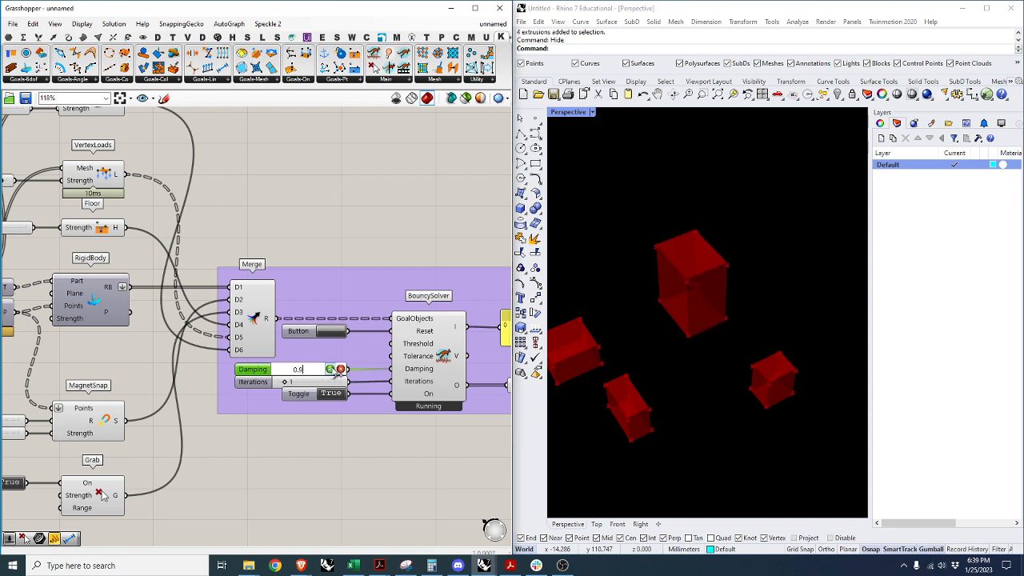
key("Return")
Pull two small boxes by their corners to test snapping, and restart the BouncySolver with Iterations set to 6.
left_click_drag(560, 383, 682, 414)
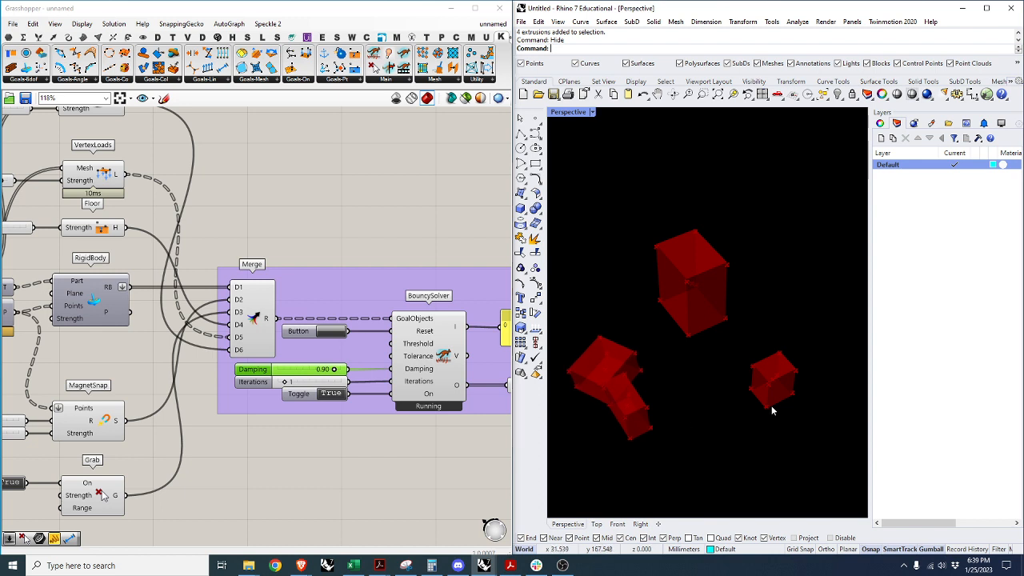
left_click_drag(733, 391, 316, 382)
left_click(330, 333)
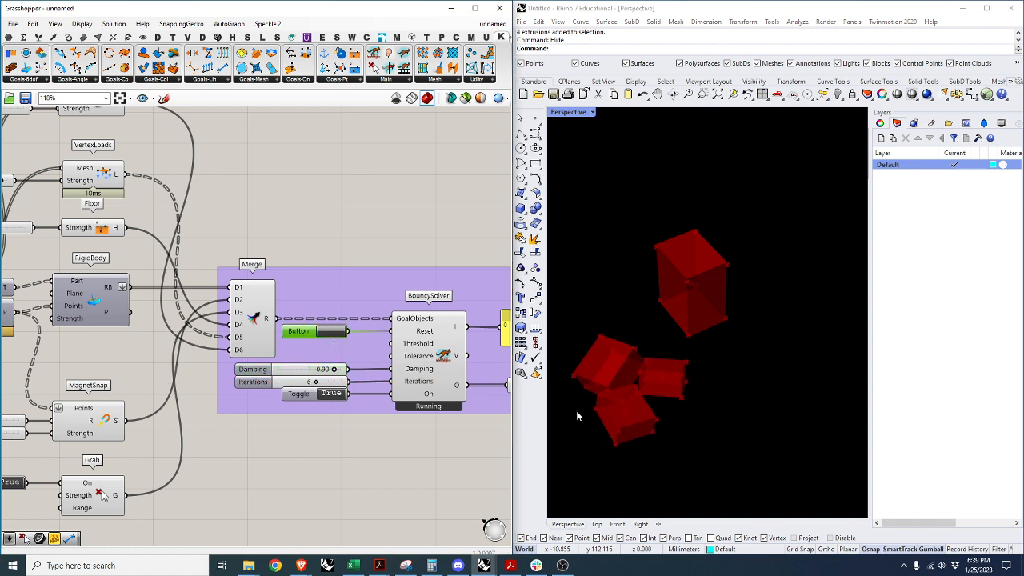
Pull the snapped boxes and the tall box against each other to test collision, and reset and pause the BouncySolver.
left_click_drag(679, 399, 629, 324)
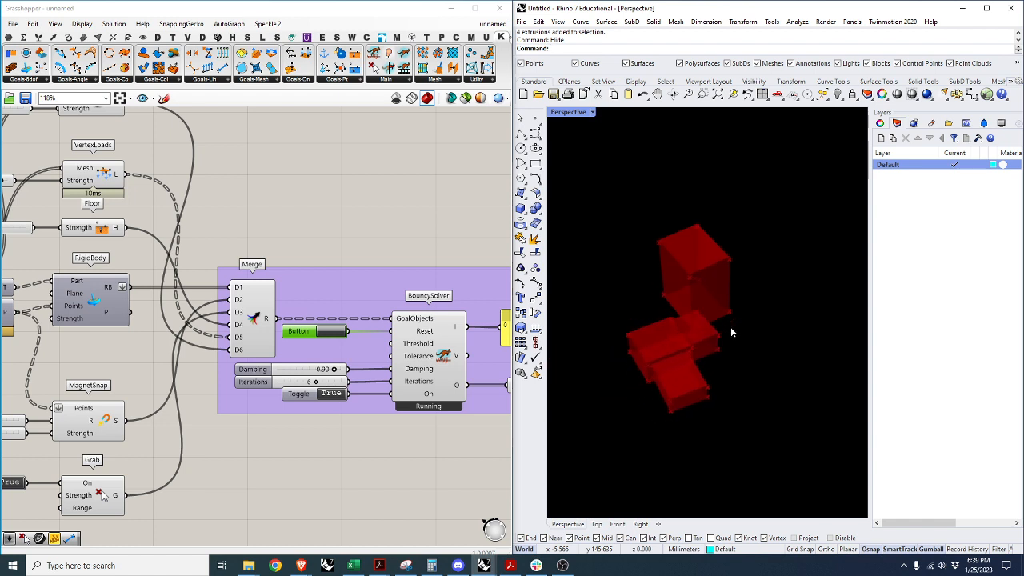
left_click_drag(735, 309, 674, 379)
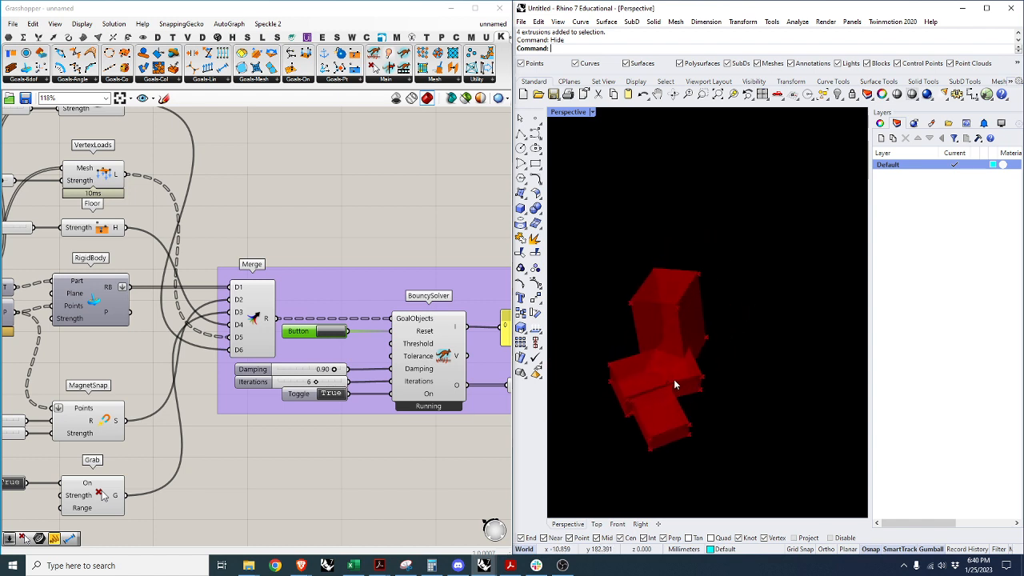
left_click(335, 333)
left_click(333, 398)
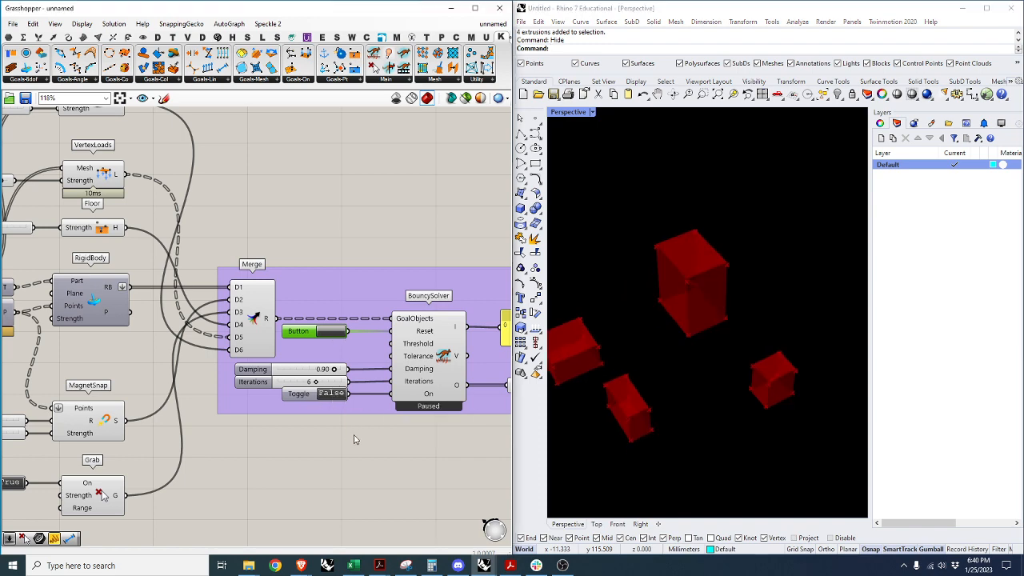
Run the BouncySolver while pulling one small box against its neighbour, and pause and reset it.
scroll(364, 336, "down", 4)
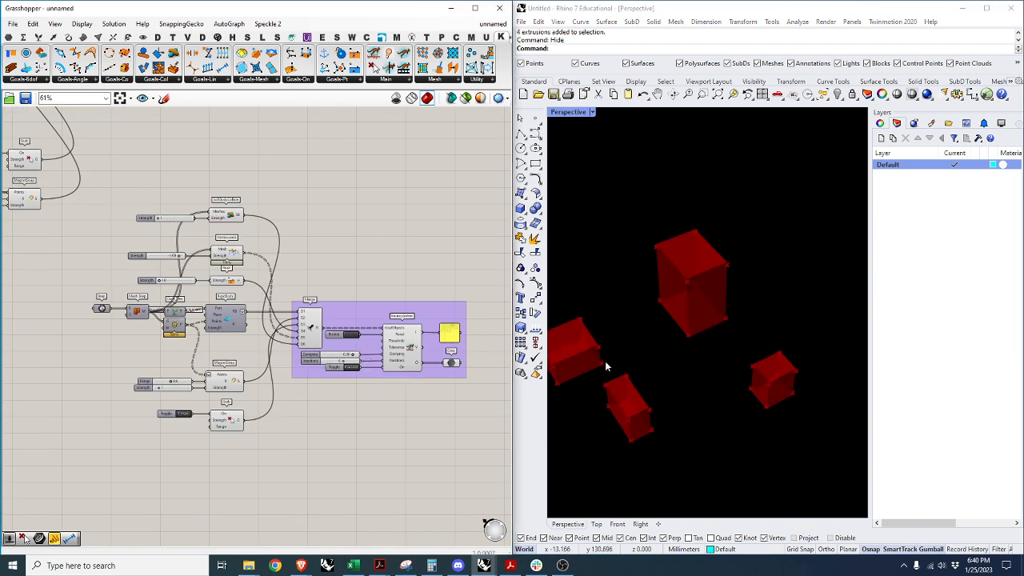
scroll(341, 353, "up", 3)
scroll(342, 353, "up", 2)
left_click(358, 378)
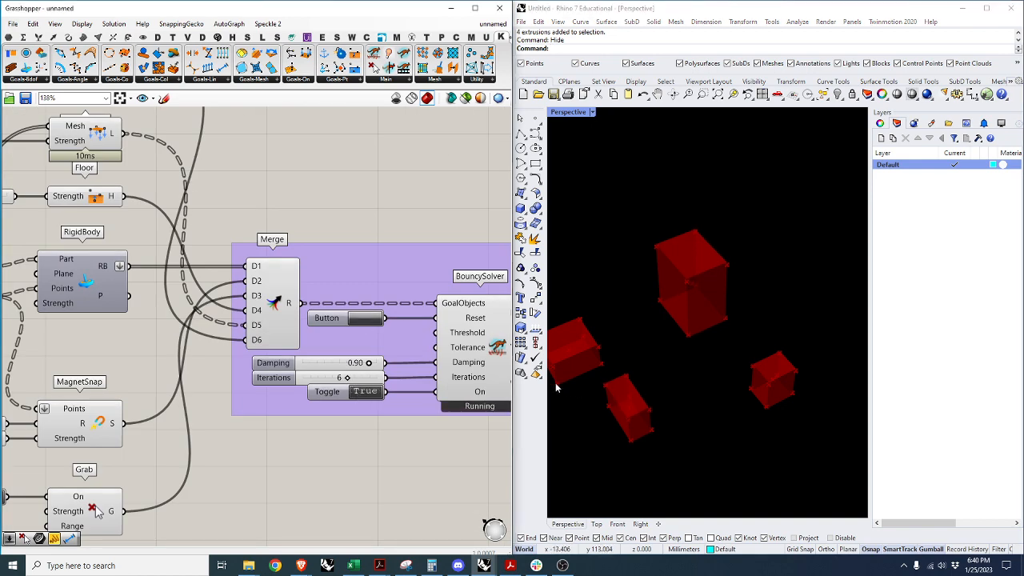
left_click_drag(556, 382, 616, 412)
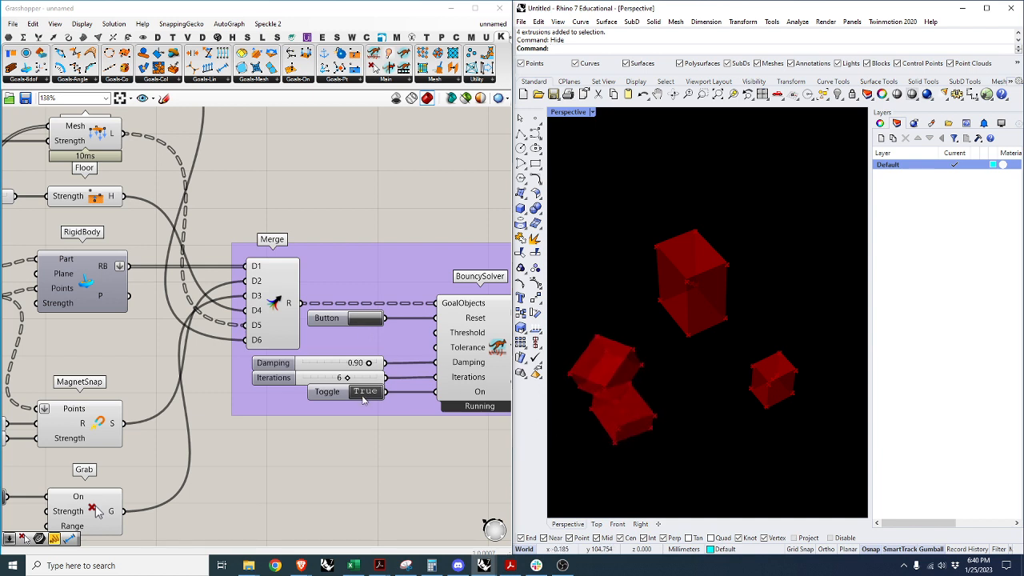
left_click(364, 393)
left_click(366, 318)
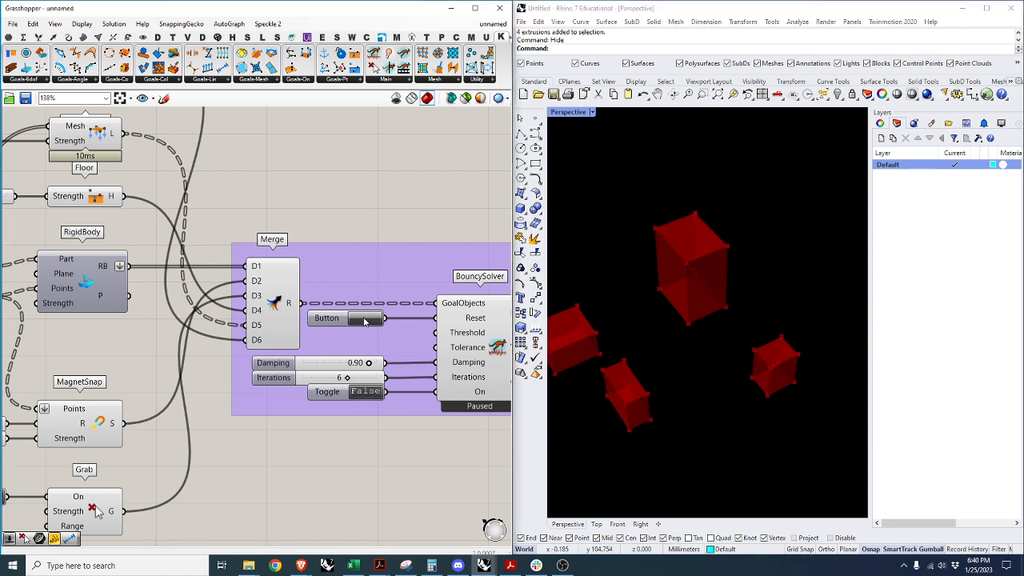
left_click(307, 80)
left_click(312, 127)
left_click(287, 169)
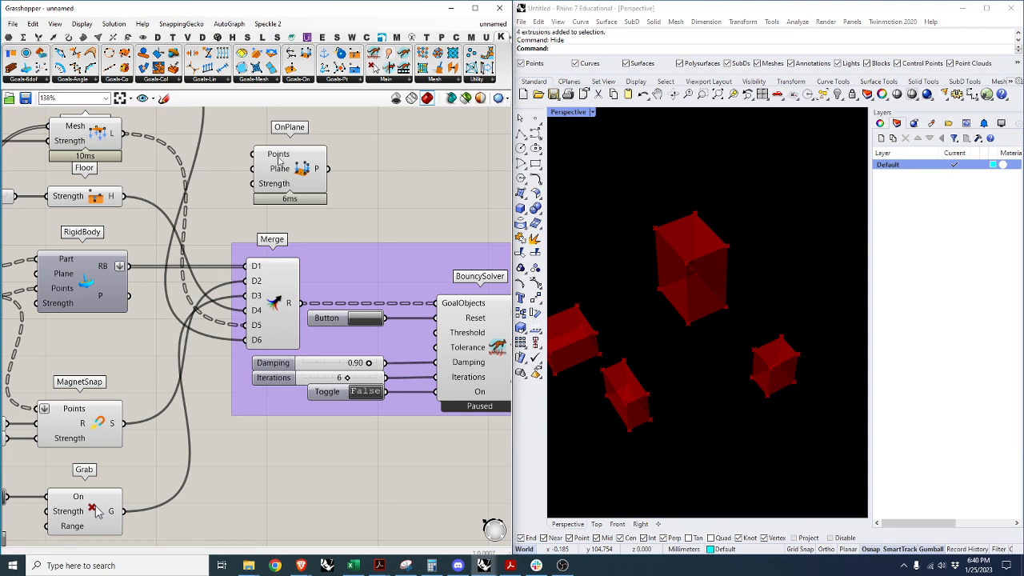
scroll(332, 206, "down", 3)
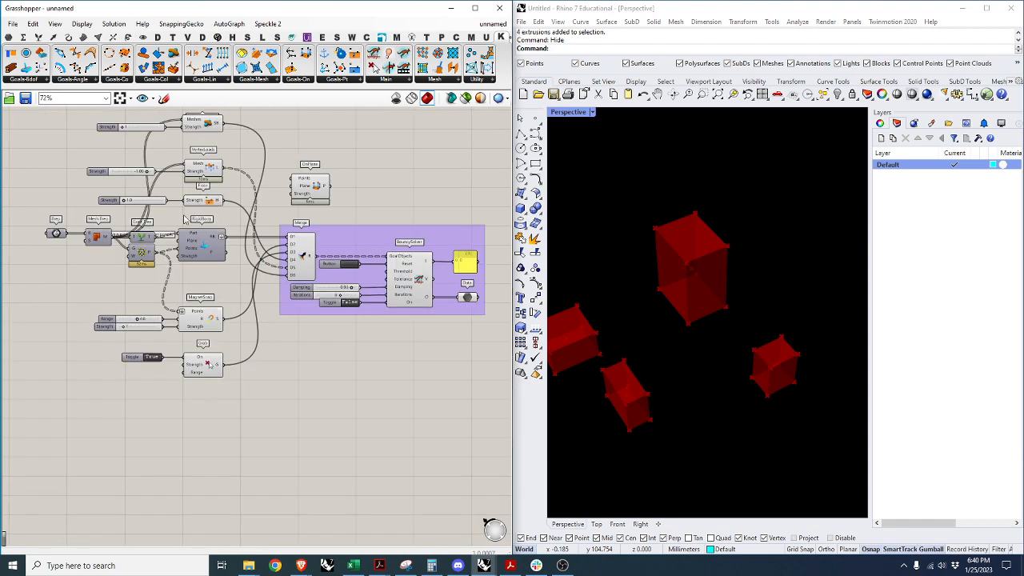
scroll(314, 185, "up", 4)
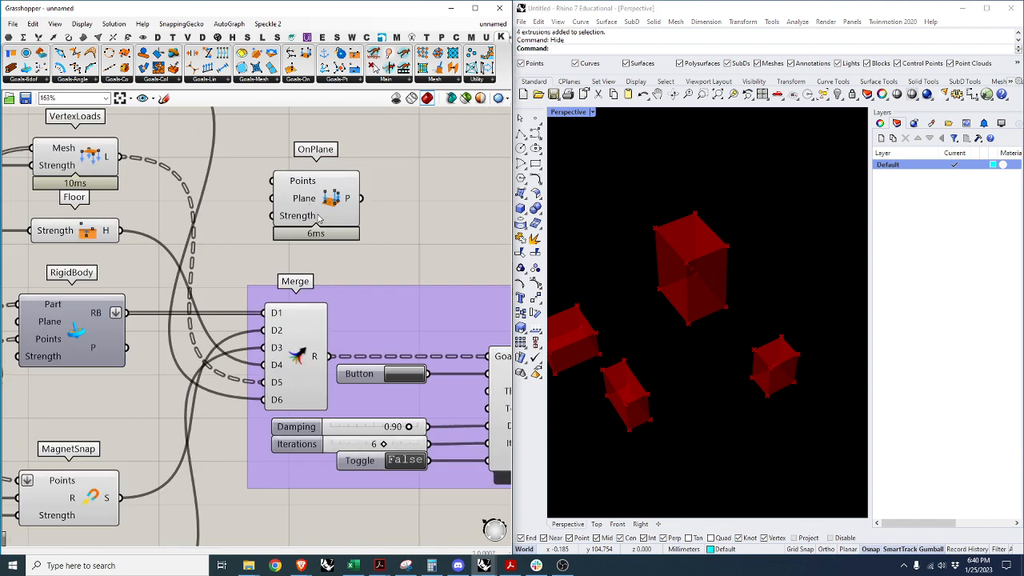
scroll(320, 218, "down", 3)
scroll(289, 215, "up", 2)
left_click(290, 214)
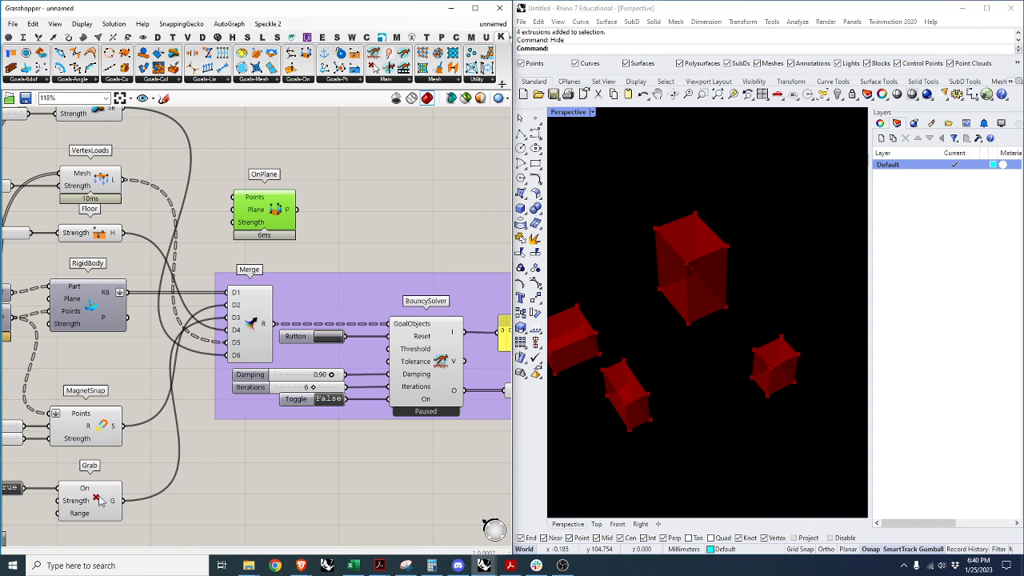
left_click(89, 80)
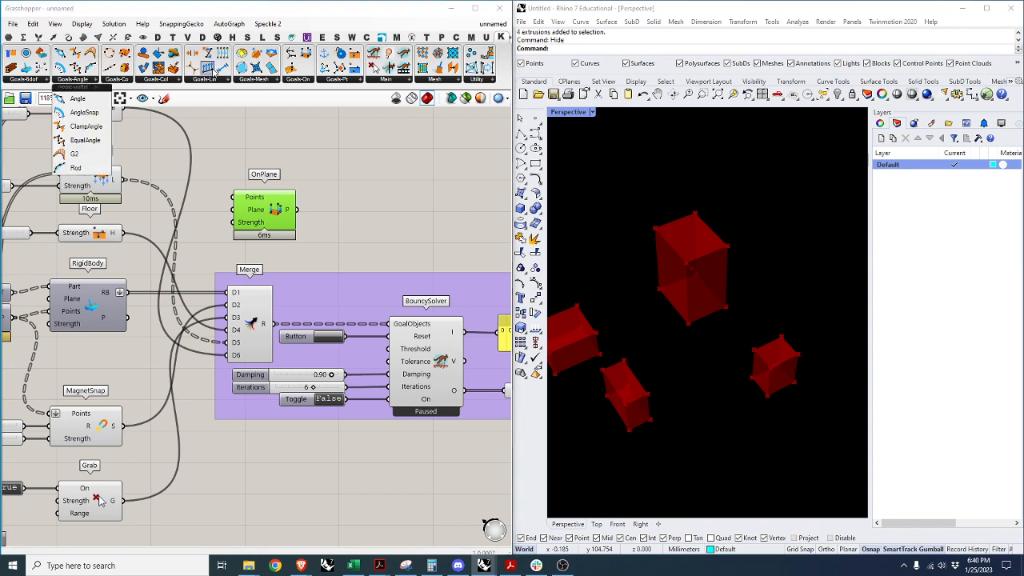
left_click(383, 211)
left_click(268, 220)
key("Delete")
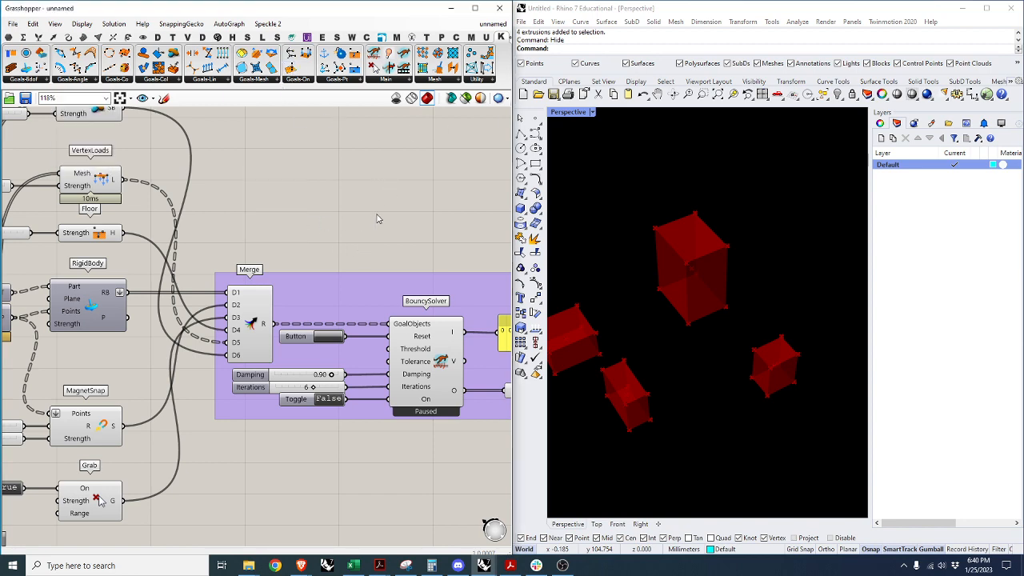
scroll(160, 228, "down", 3)
scroll(158, 229, "up", 4)
left_click_drag(157, 225, 149, 223)
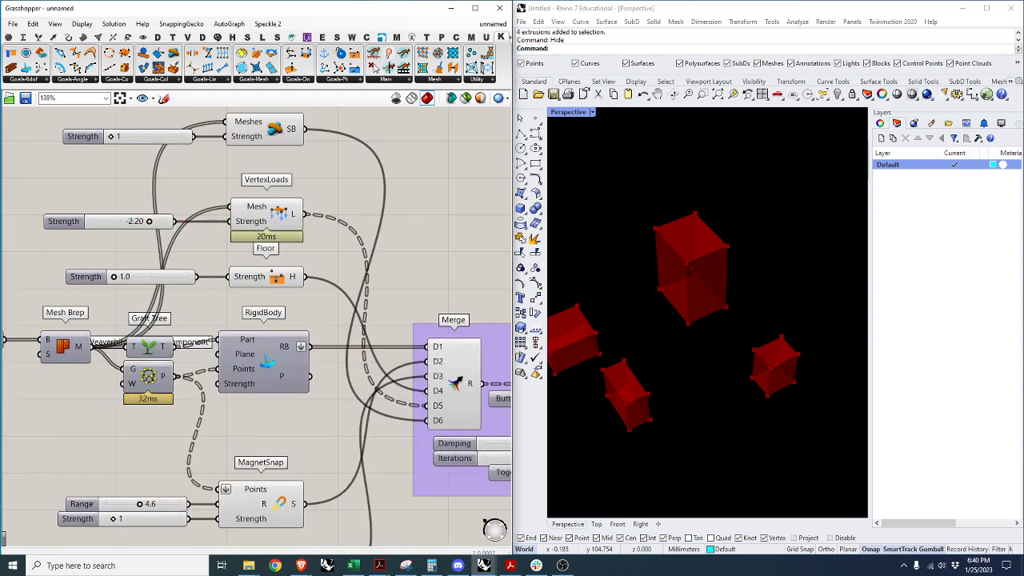
scroll(278, 257, "down", 3)
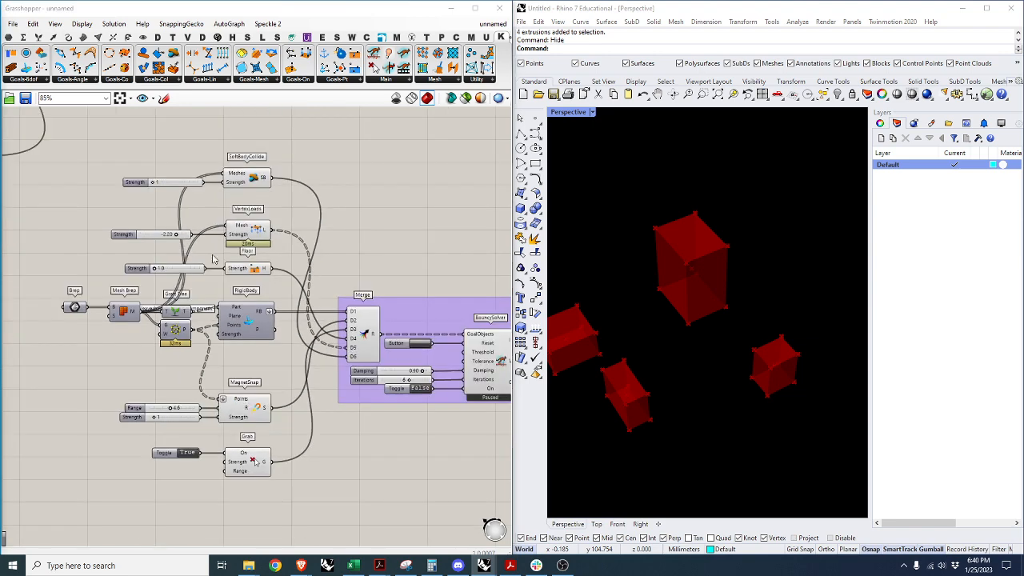
scroll(334, 269, "up", 3)
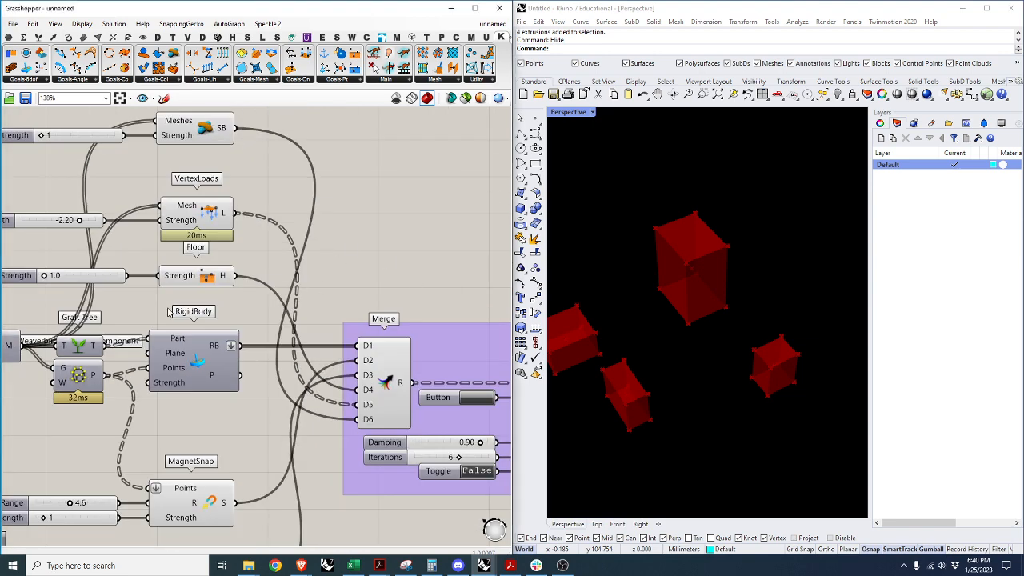
Add a Kangaroo Solver component to the canvas just above the BouncySolver.
scroll(296, 332, "down", 4)
scroll(412, 356, "up", 3)
left_click(386, 362)
double_click(380, 253)
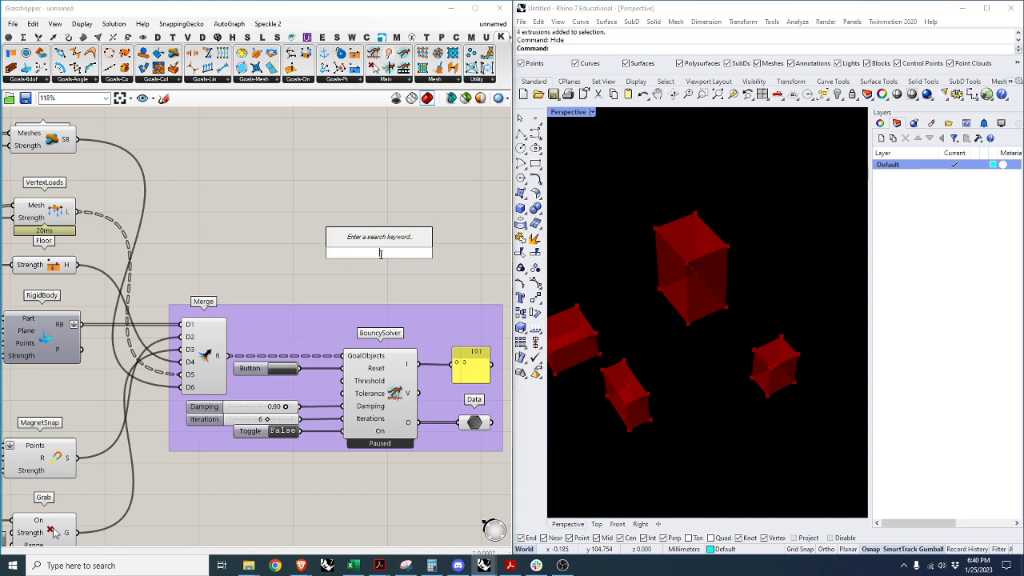
type("solver")
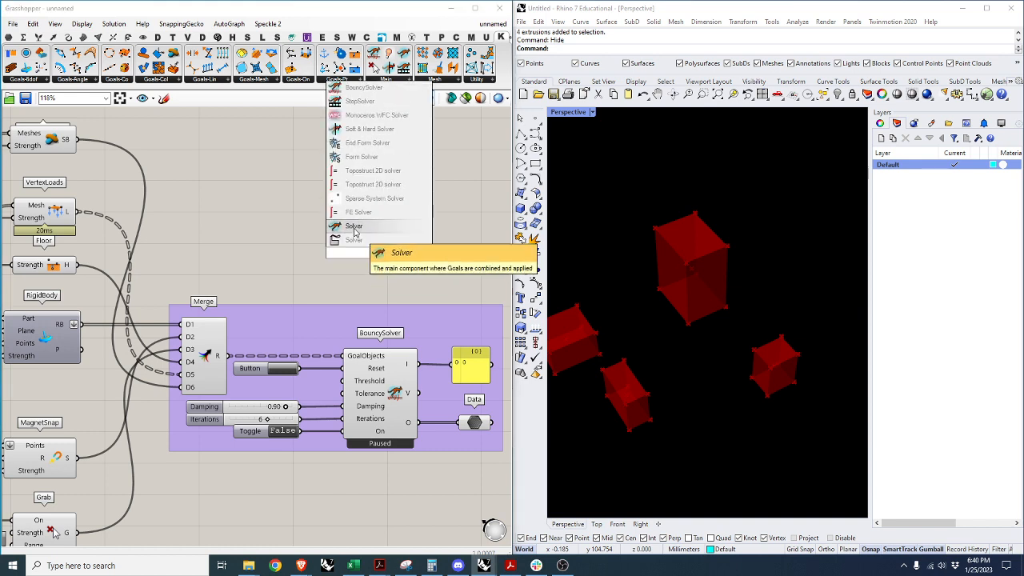
left_click(360, 222)
left_click_drag(389, 272, 391, 290)
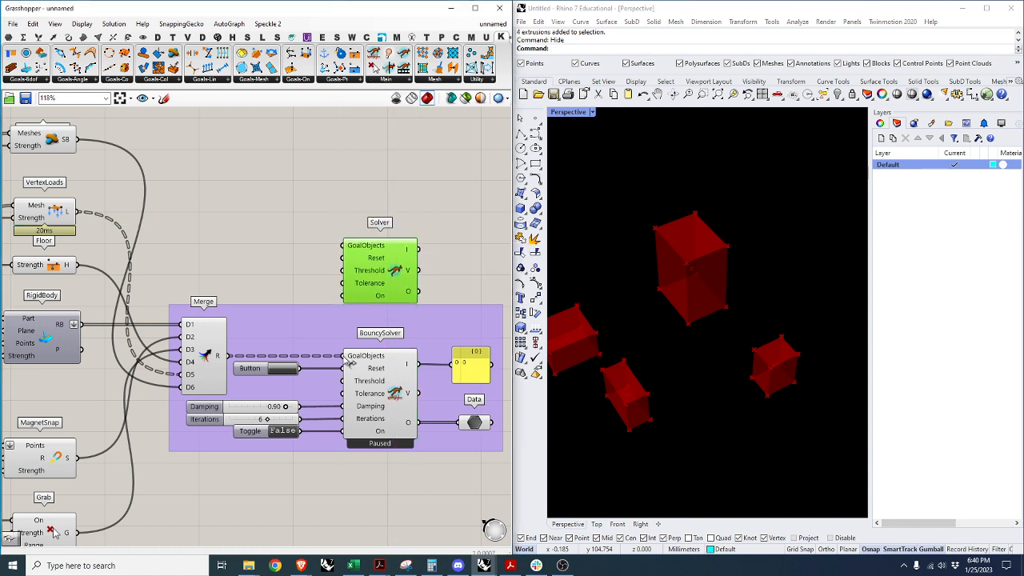
Move the GoalObjects, Reset, On, O and I wires from the BouncySolver to the matching Solver inputs and outputs.
left_click_drag(345, 357, 344, 246, "ctrl+shift")
left_click_drag(344, 368, 344, 258, "ctrl+shift")
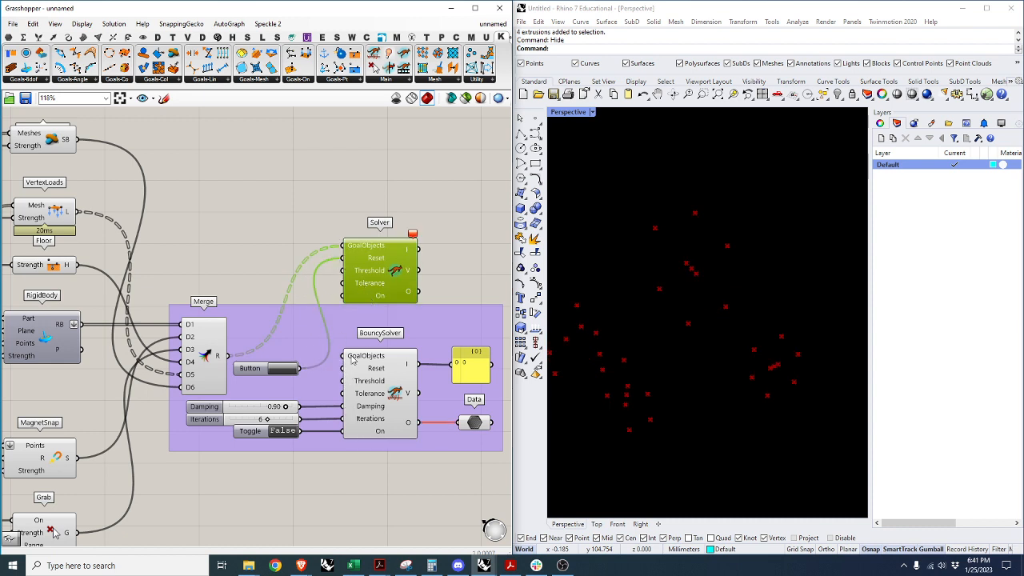
left_click_drag(346, 433, 344, 295, "ctrl+shift")
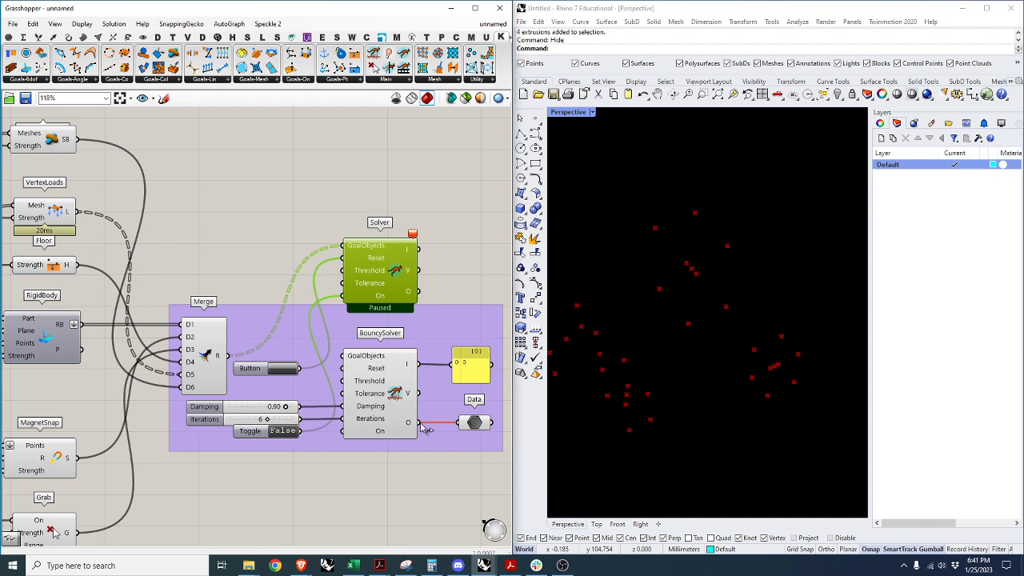
left_click_drag(419, 423, 418, 292, "ctrl+shift")
left_click_drag(423, 368, 417, 250, "ctrl+shift")
Reset and run the Solver, and pull a small box by its corner into its neighbour to test the response.
scroll(188, 422, "down", 2)
scroll(227, 393, "up", 3)
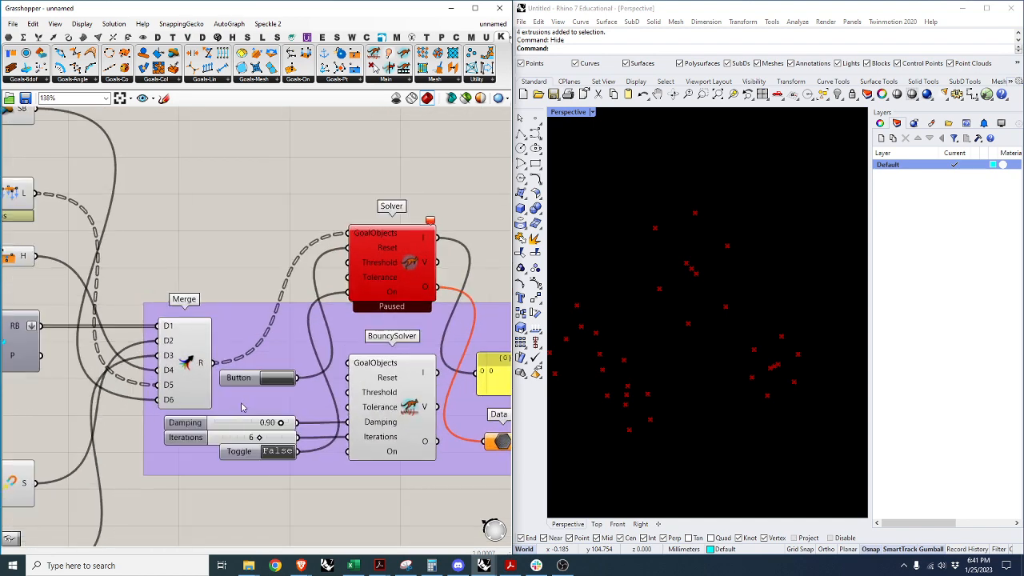
left_click(284, 380)
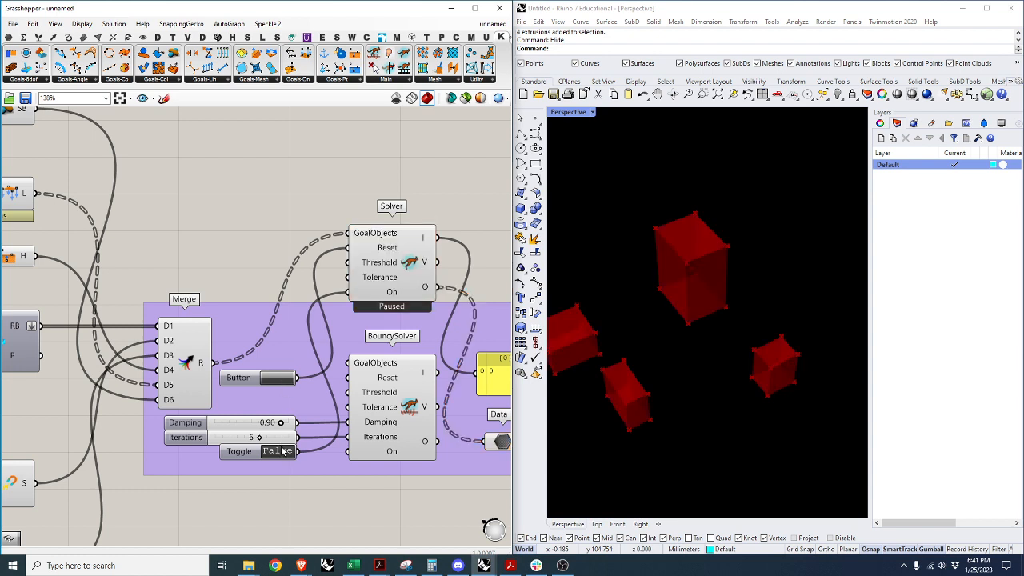
double_click(278, 453)
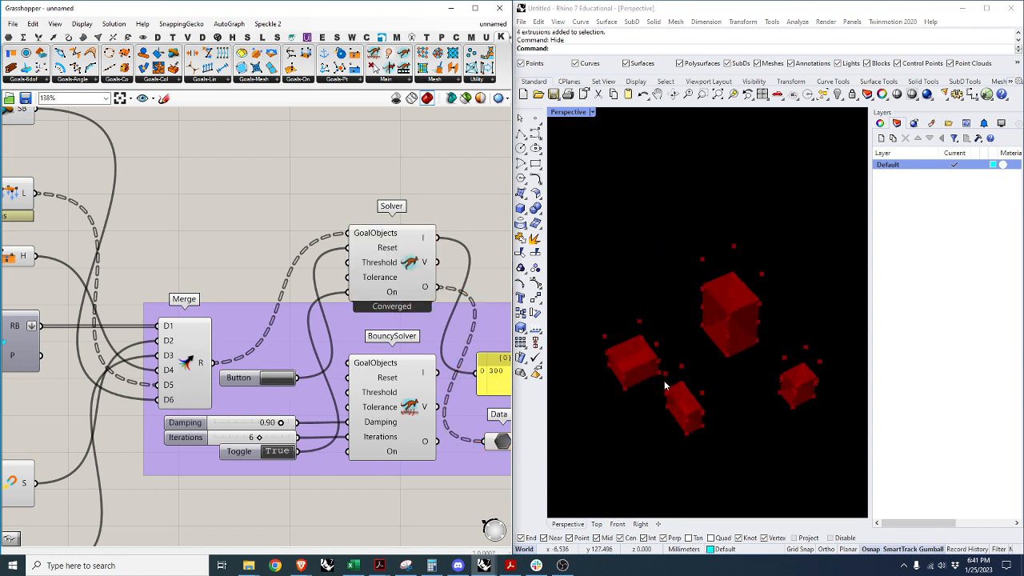
left_click(280, 383)
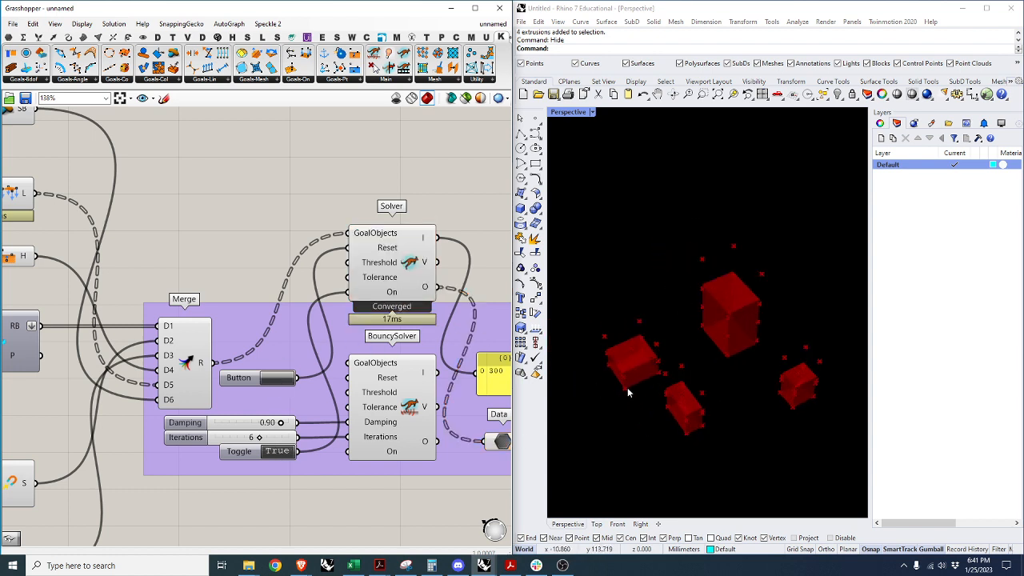
left_click_drag(627, 389, 709, 392)
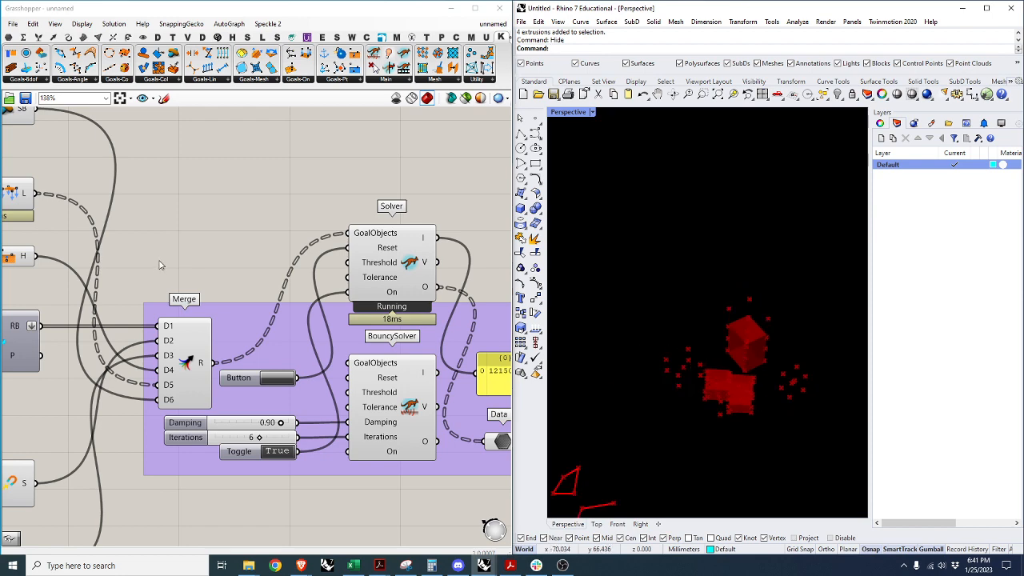
Set the VertexLoads Strength to -1.
scroll(276, 304, "down", 4)
left_click(276, 341)
scroll(280, 346, "down", 3)
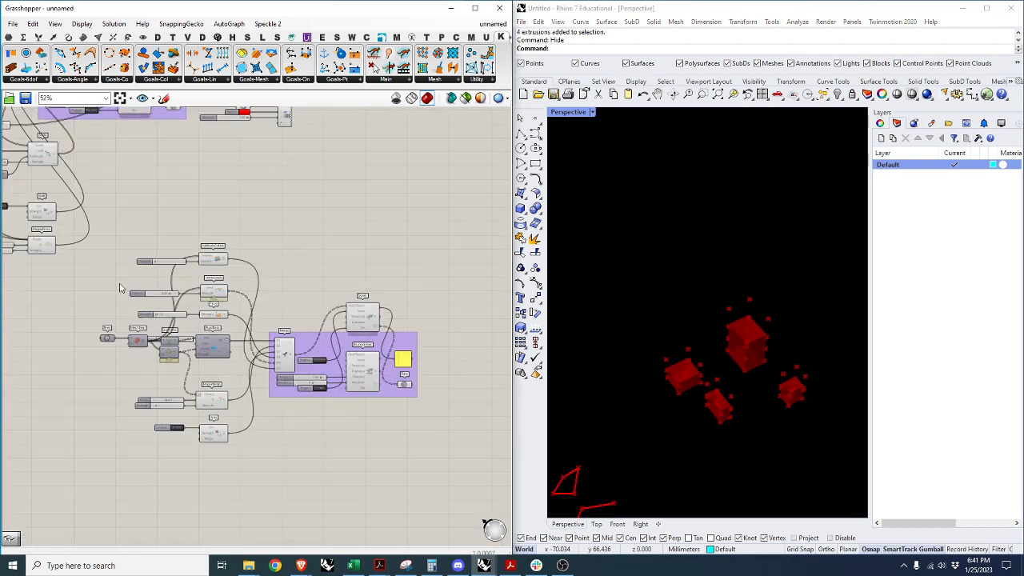
scroll(171, 310, "up", 6)
left_click(181, 275)
double_click(180, 274)
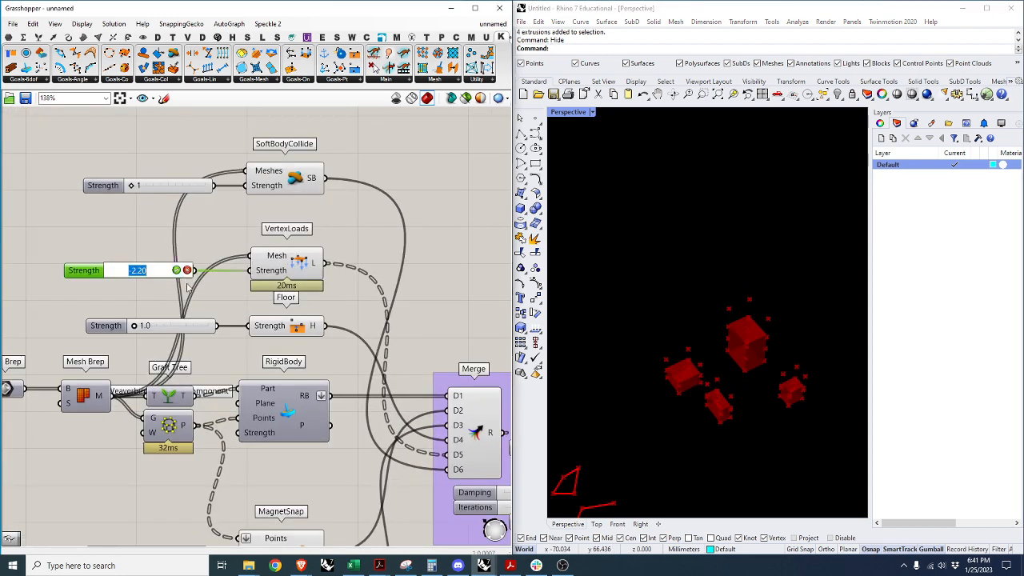
type("-1")
key("Return")
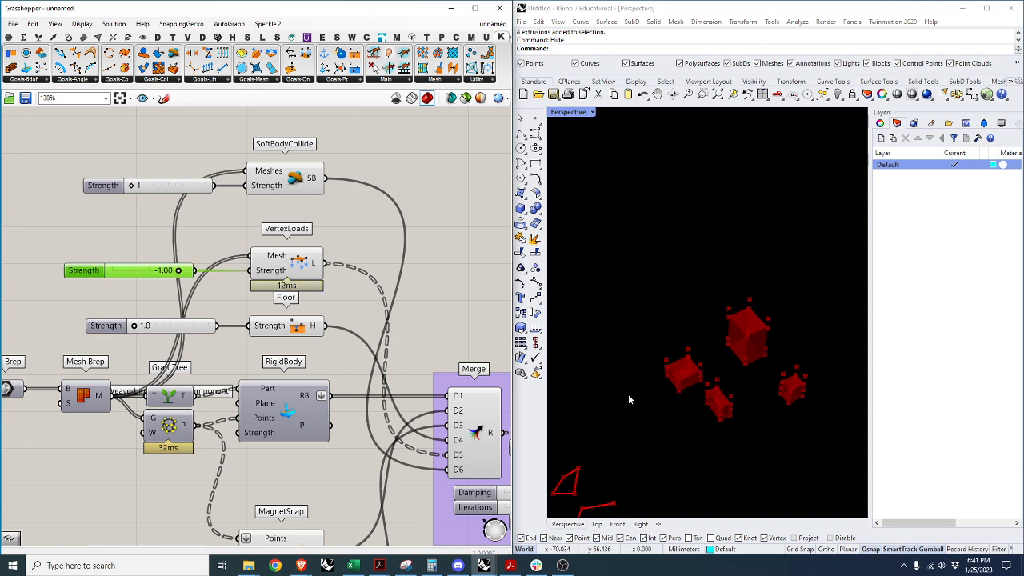
Pull one small box by its lower corner against the neighbouring box to test snapping under the reduced load.
scroll(273, 340, "down", 4)
scroll(404, 384, "up", 4)
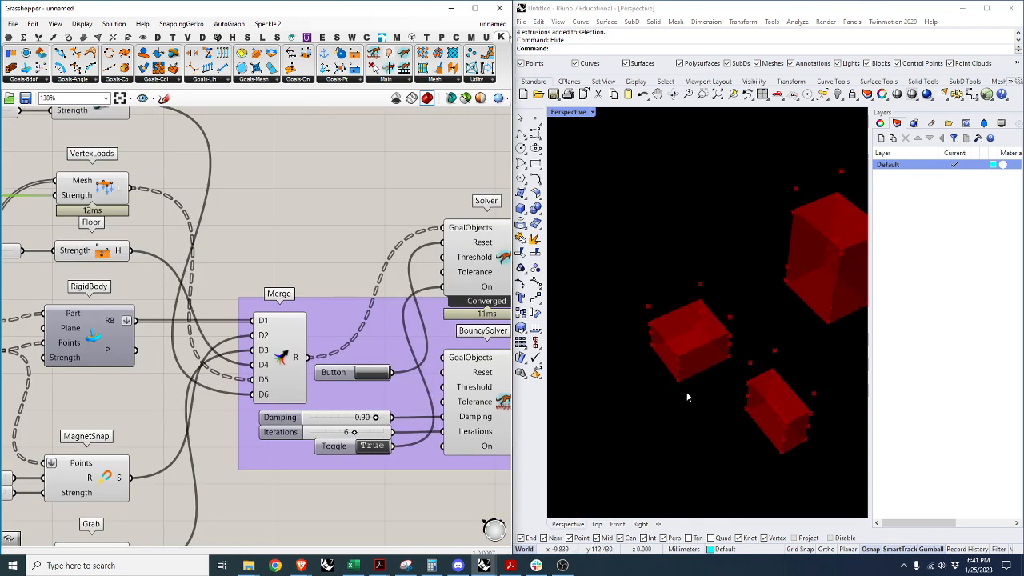
left_click(679, 383)
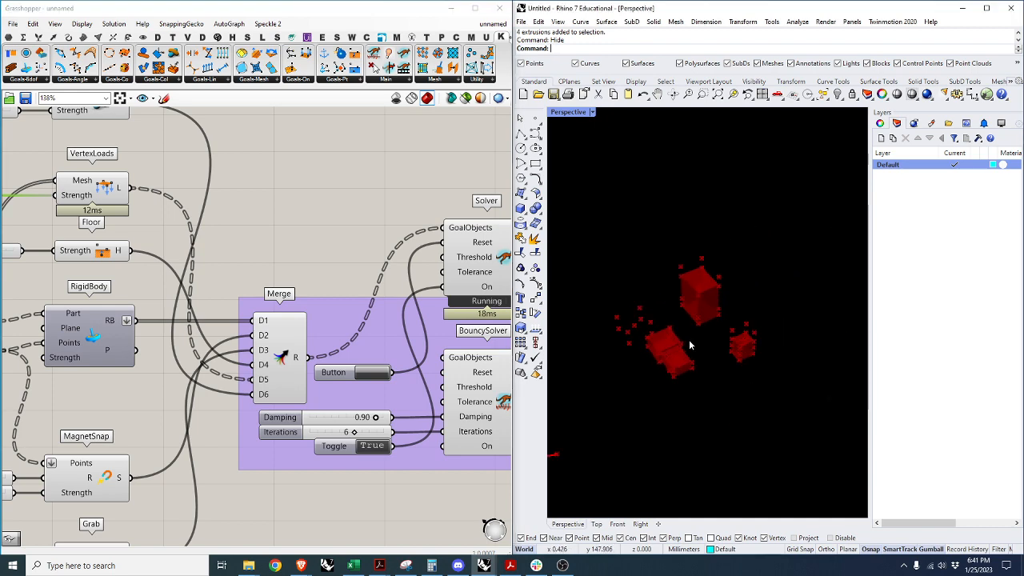
Pause the Solver by switching its On toggle to False.
scroll(148, 264, "down", 3)
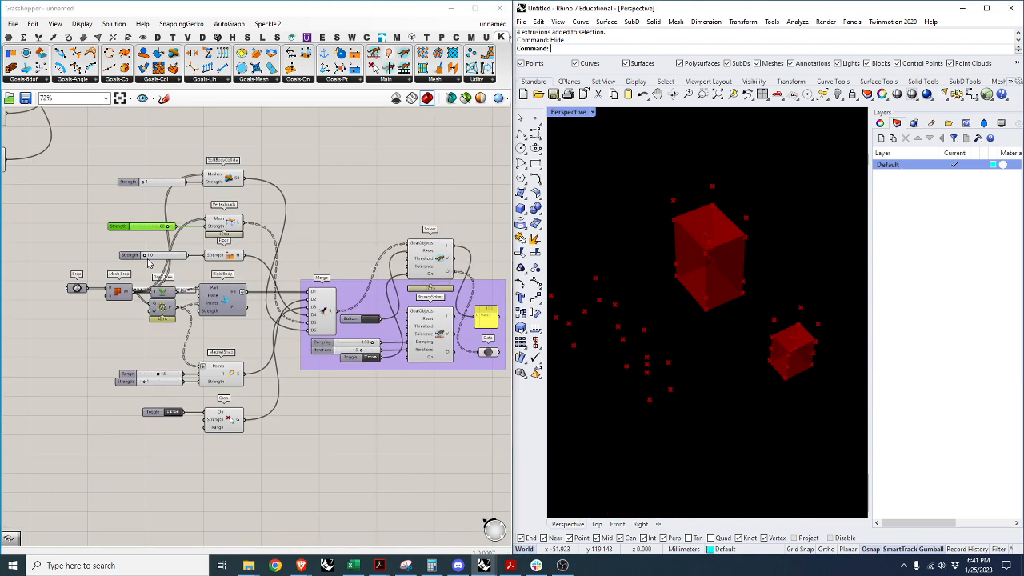
scroll(148, 265, "up", 3)
left_click(157, 256)
scroll(233, 277, "down", 2)
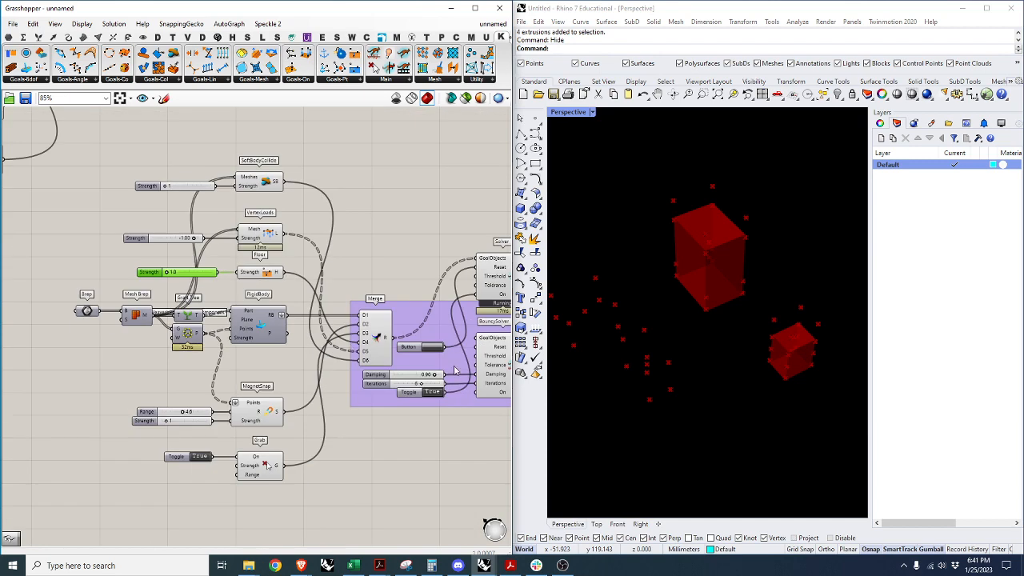
scroll(453, 370, "up", 4)
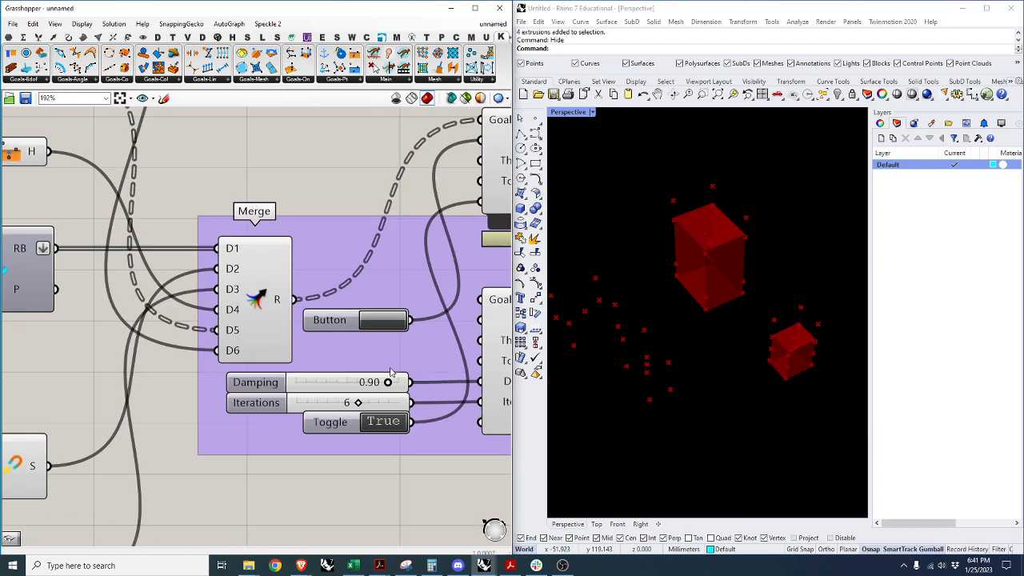
double_click(394, 425)
scroll(392, 310, "down", 3)
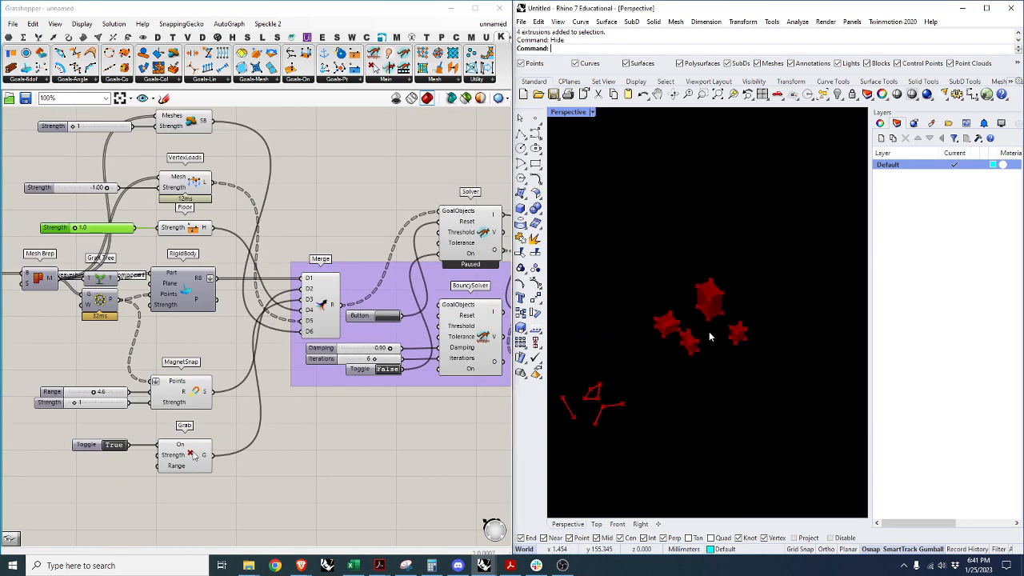
scroll(240, 225, "down", 1)
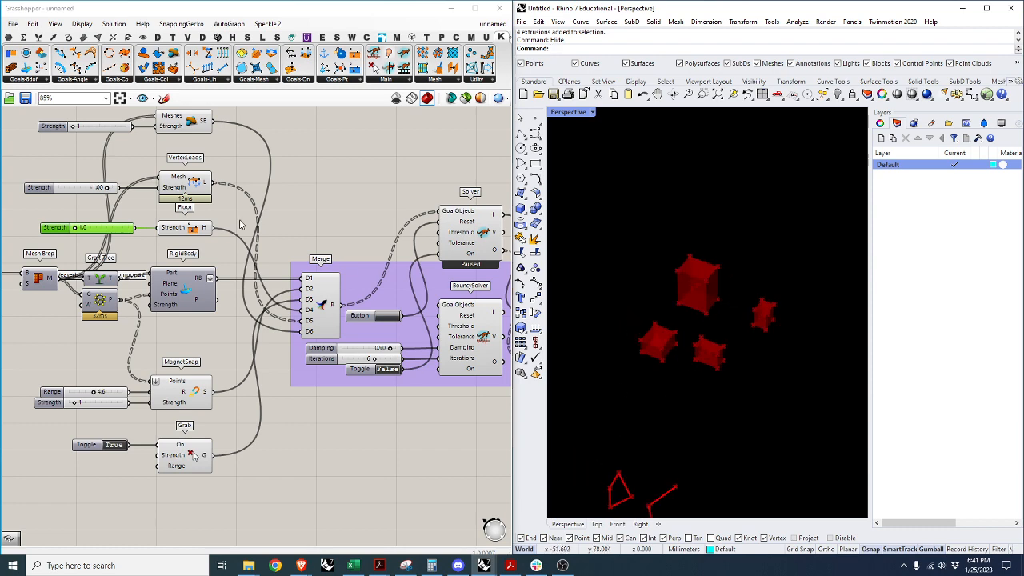
scroll(241, 224, "down", 3)
scroll(324, 196, "up", 3)
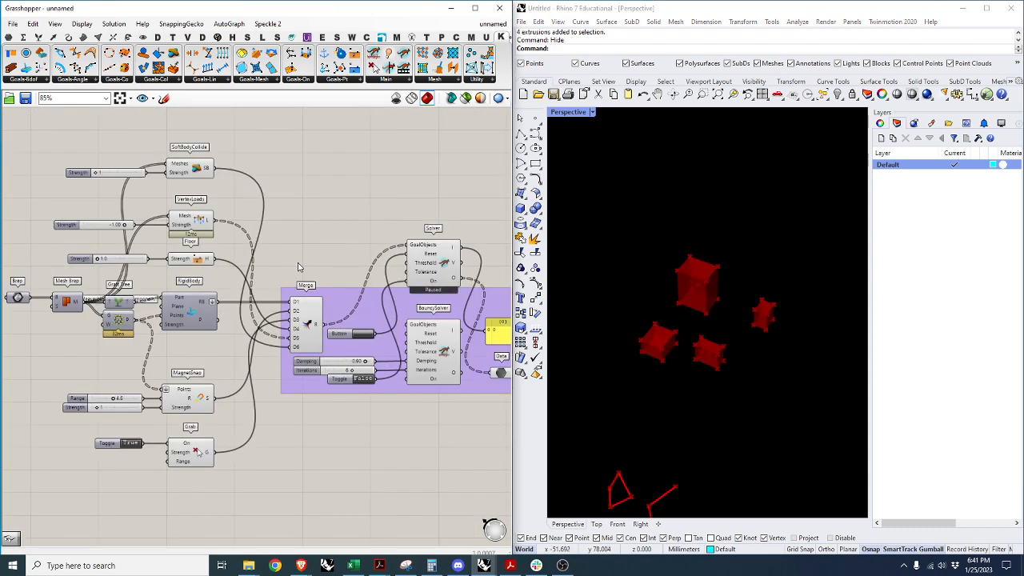
scroll(313, 242, "down", 3)
scroll(312, 255, "up", 2)
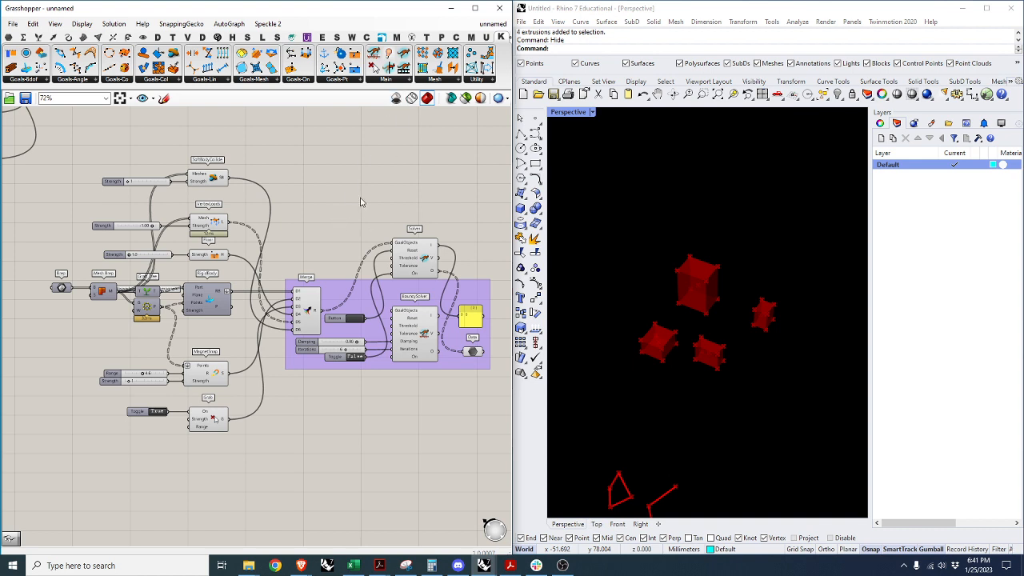
scroll(346, 318, "up", 2)
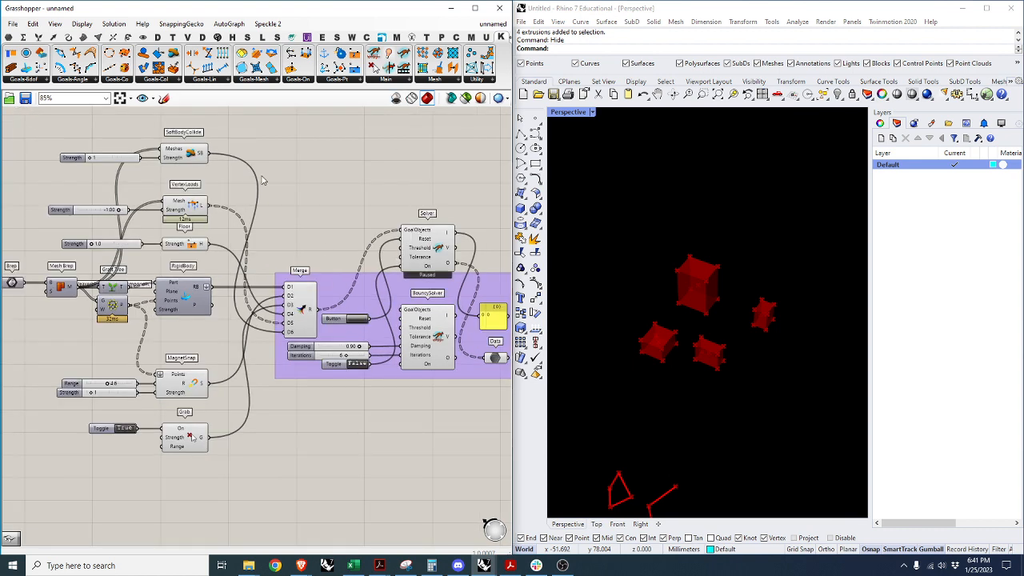